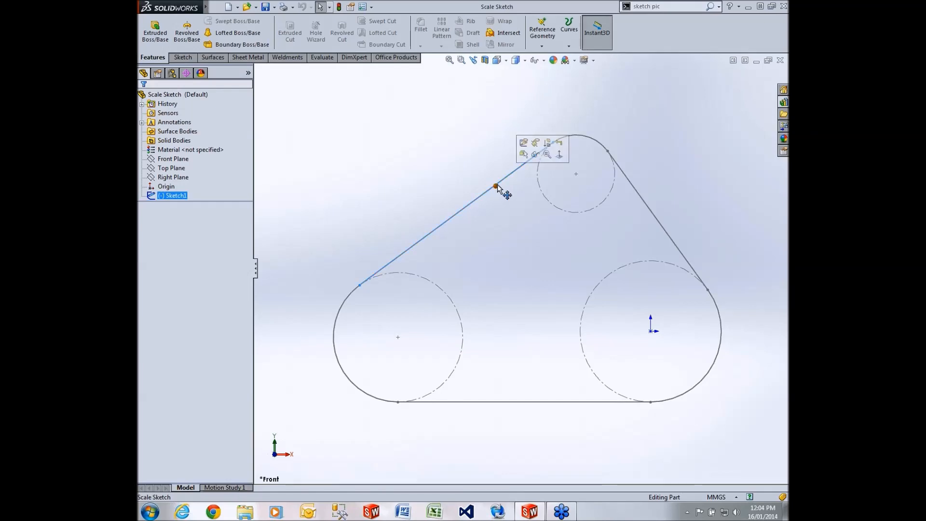
Open the belt profile sketch for editing and dimension the construction circle at the origin to a 35 mm diameter.
{"action": "left_click", "coordinate": [530, 150]}
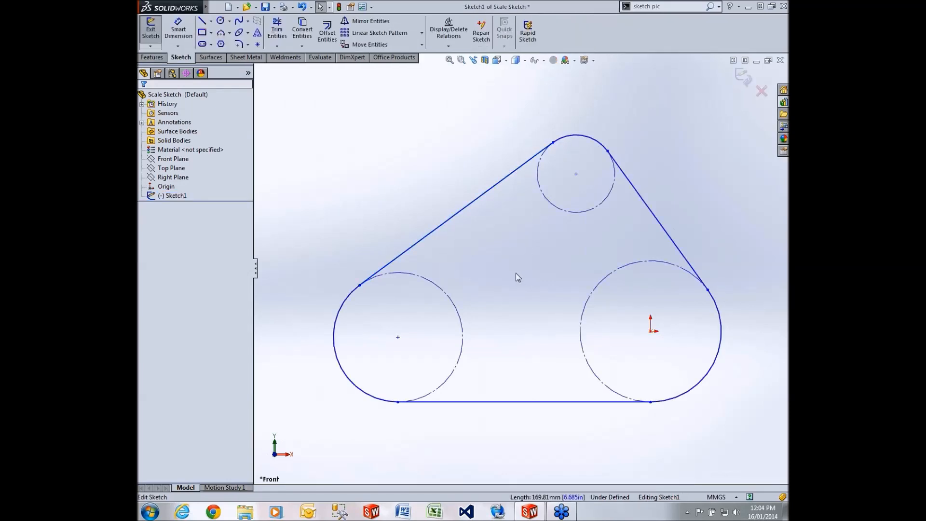
{"action": "key", "text": "s"}
{"action": "left_click", "coordinate": [541, 284]}
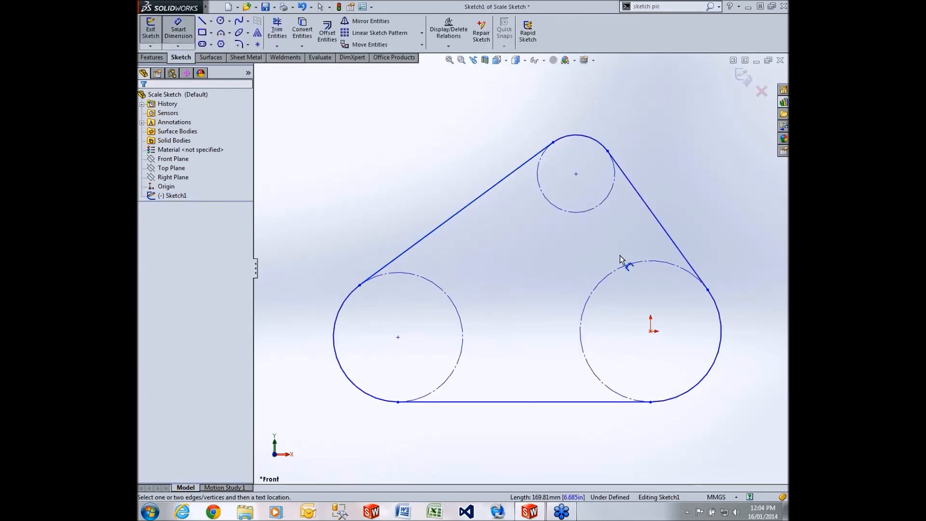
{"action": "left_click", "coordinate": [646, 262]}
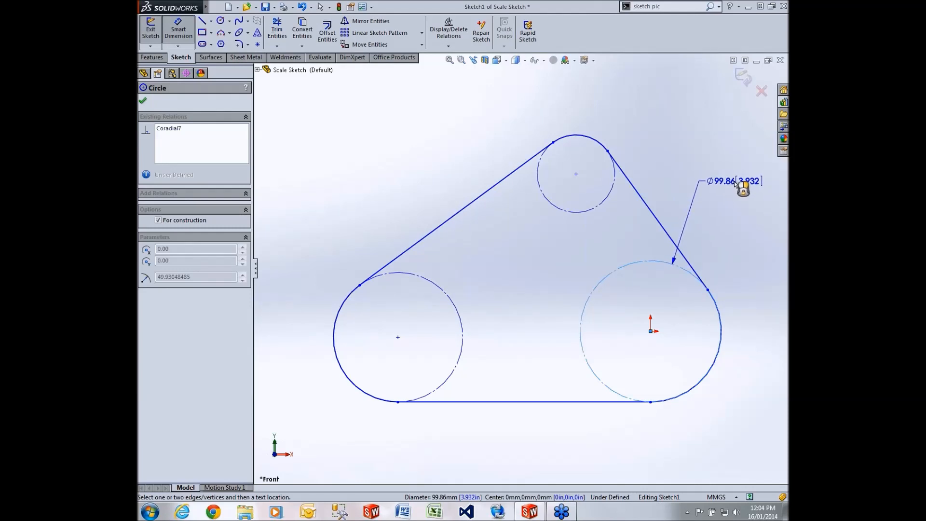
{"action": "left_click", "coordinate": [733, 183]}
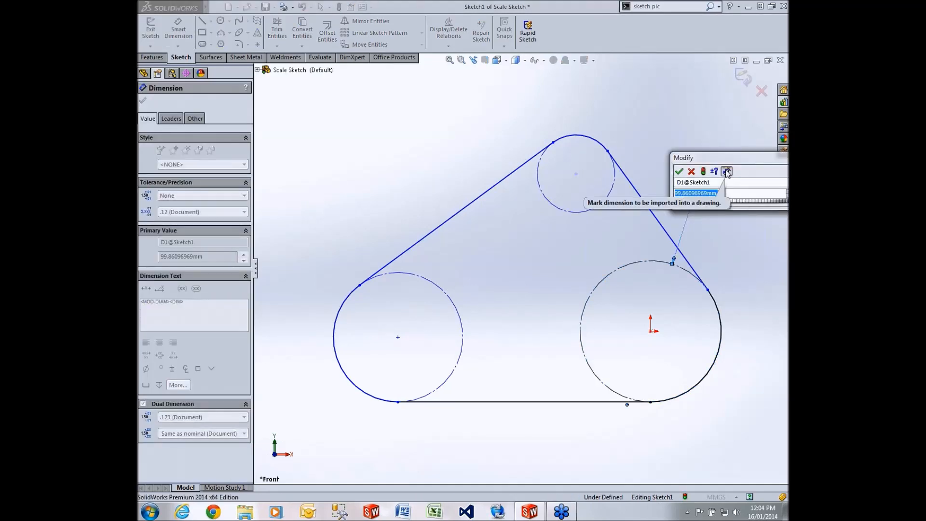
{"action": "type", "text": "35"}
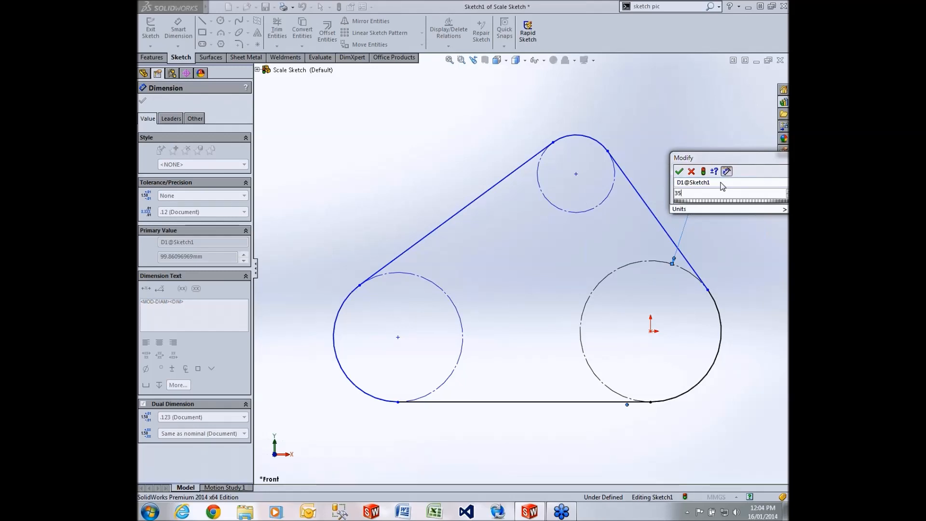
{"action": "left_click", "coordinate": [680, 172]}
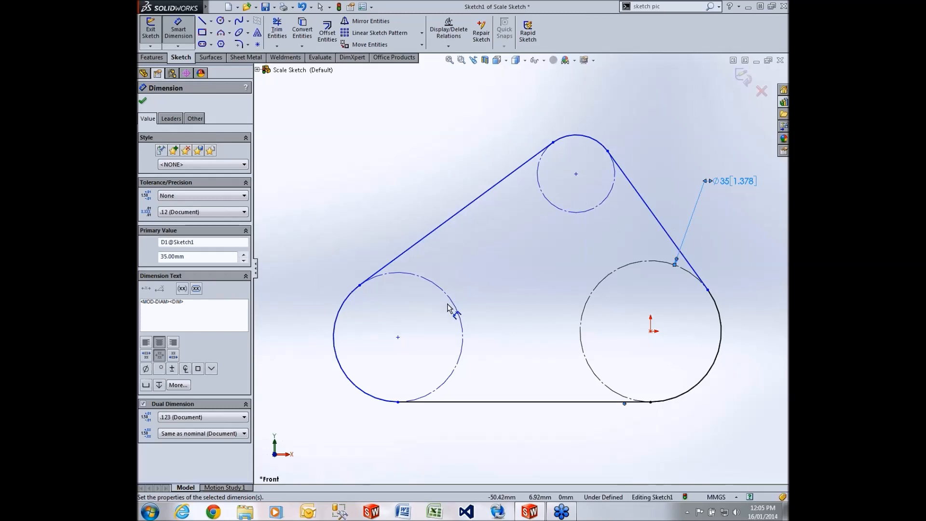
Dimension the horizontal distance between the centres of the two lower construction circles as 65 mm.
{"action": "left_click", "coordinate": [461, 310]}
{"action": "left_click", "coordinate": [580, 316]}
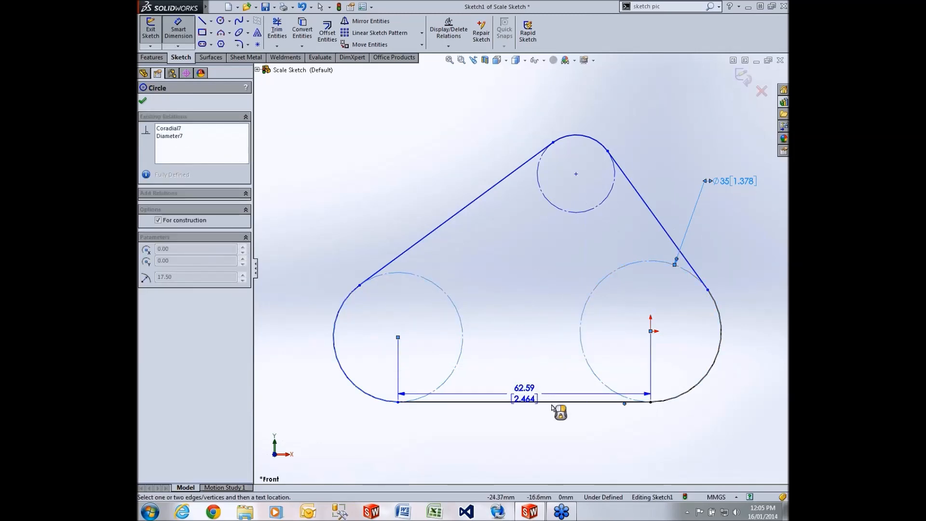
{"action": "left_click", "coordinate": [550, 444]}
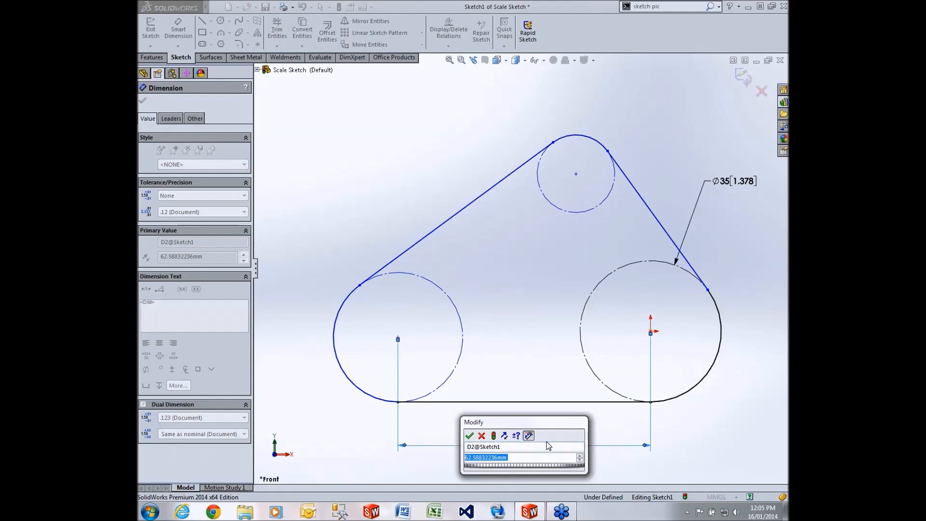
{"action": "type", "text": "65"}
{"action": "key", "text": "Return"}
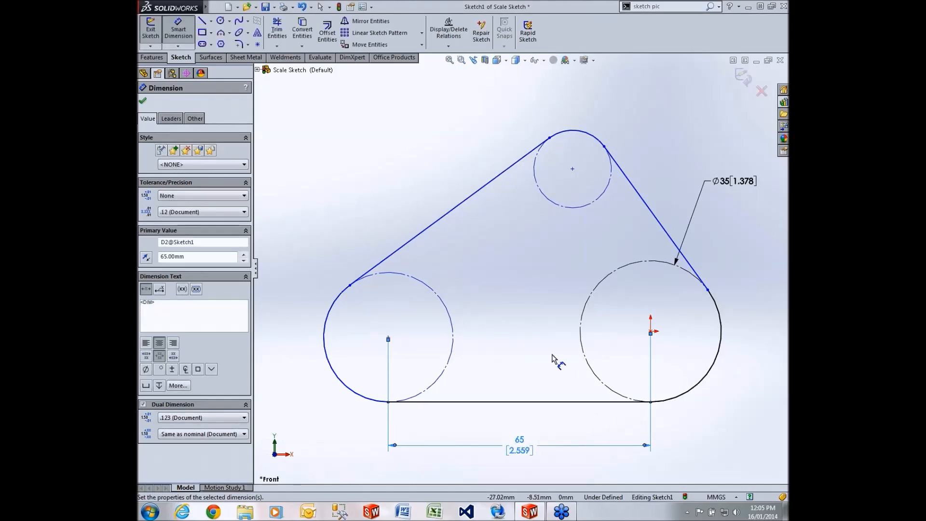
Dimension the vertical distance between the origin circle's centre and the top circle's centre as 40 mm.
{"action": "left_click", "coordinate": [598, 284]}
{"action": "left_click", "coordinate": [582, 208]}
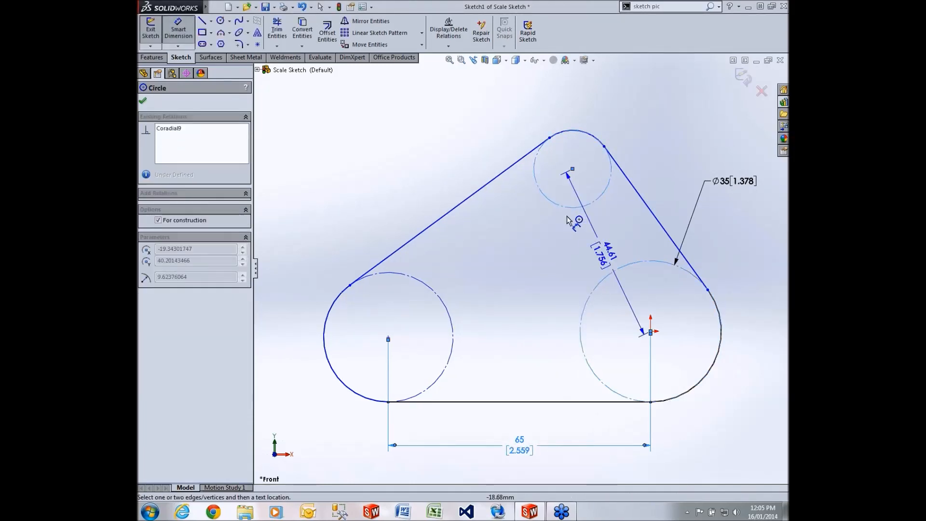
{"action": "left_click", "coordinate": [298, 247]}
{"action": "type", "text": "40"}
{"action": "key", "text": "Return"}
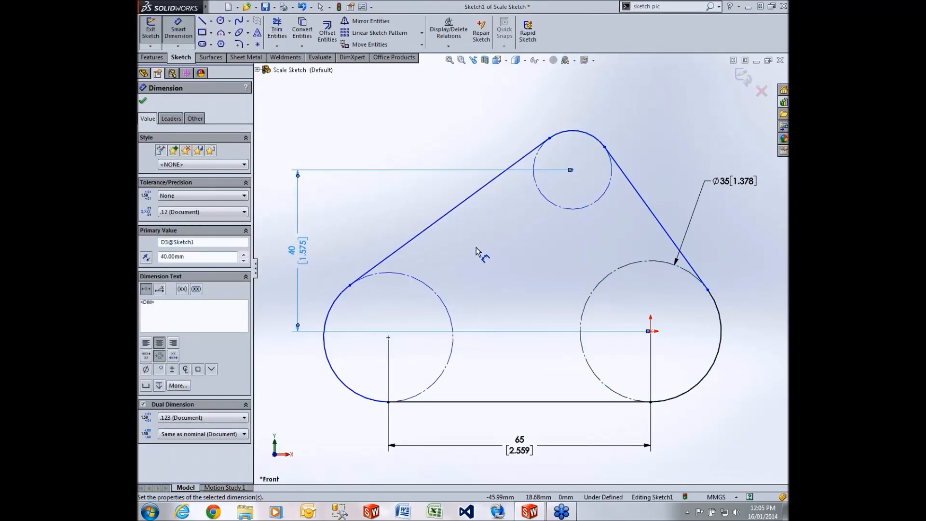
{"action": "key", "text": "Escape"}
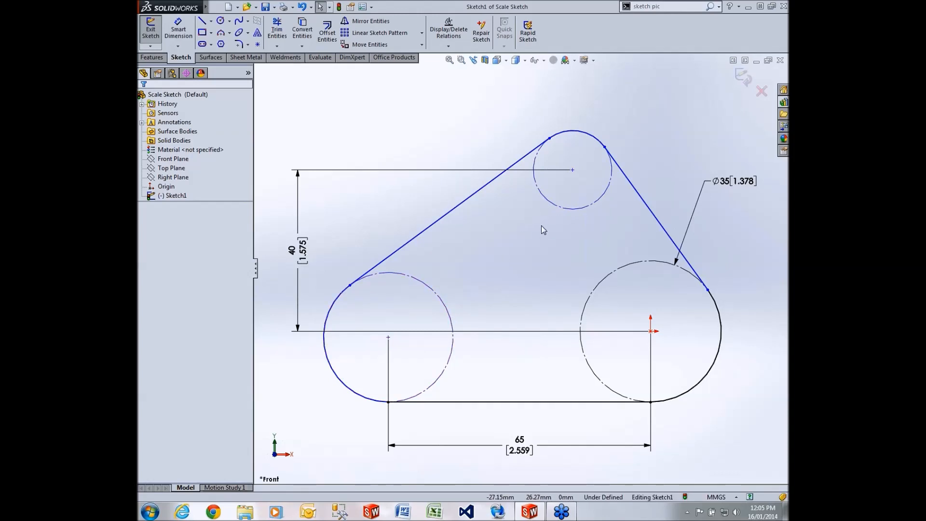
Switch to box selection and try selecting the top part of the sketch with a selection box.
{"action": "right_click", "coordinate": [498, 224]}
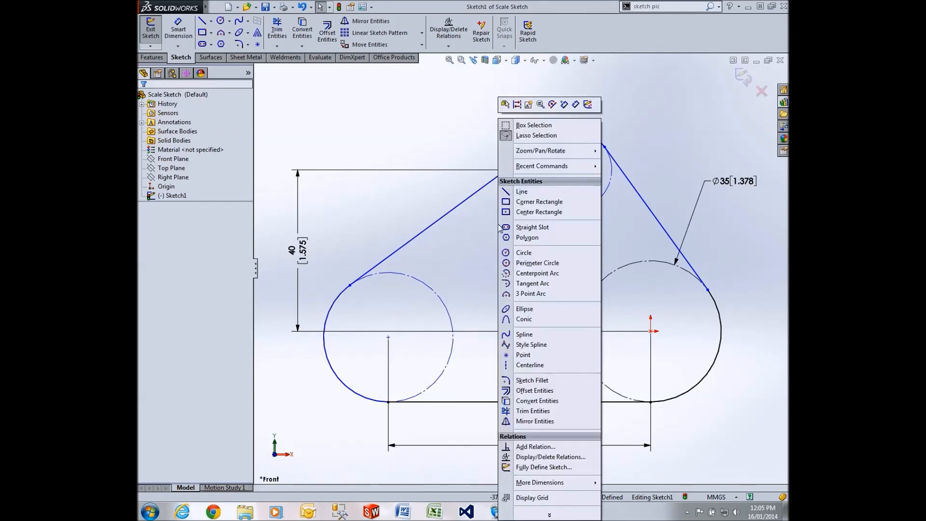
{"action": "left_click", "coordinate": [527, 137]}
{"action": "left_click_drag", "start_coordinate": [411, 138], "coordinate": [536, 262]}
{"action": "left_click_drag", "start_coordinate": [501, 117], "coordinate": [482, 98]}
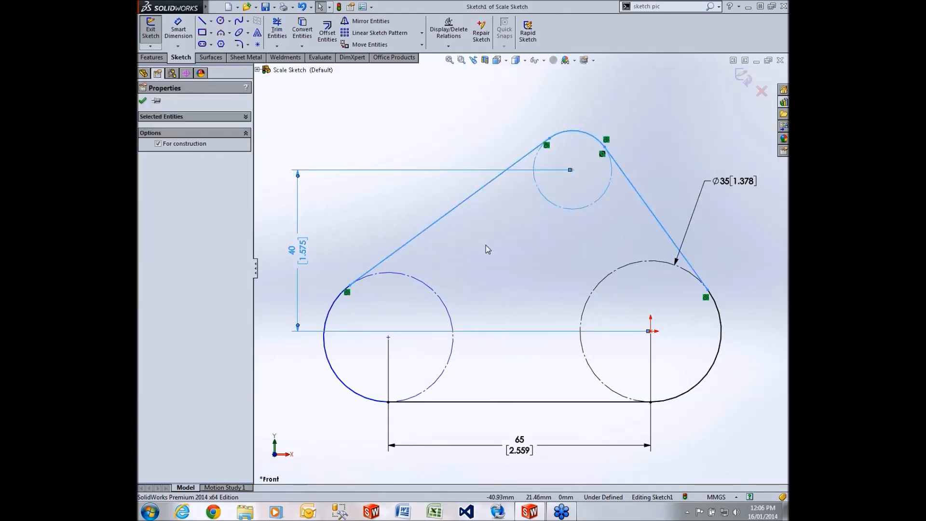
{"action": "key", "text": "Escape"}
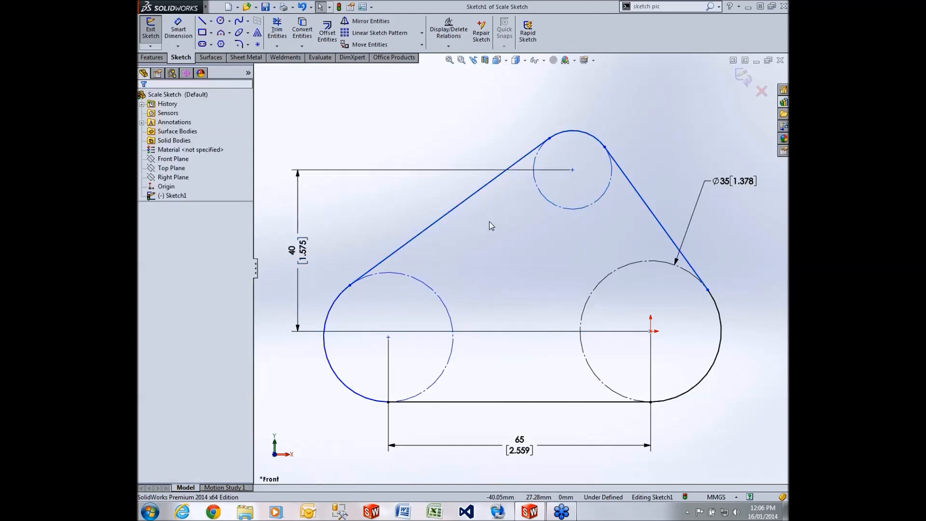
Switch back to lasso selection and try freehand selection loops in the sketch.
{"action": "right_click", "coordinate": [489, 225]}
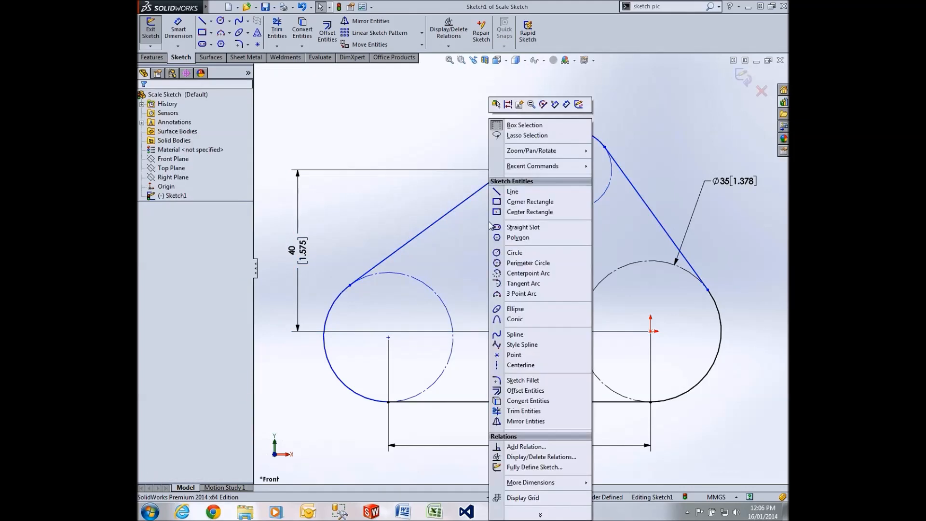
{"action": "left_click", "coordinate": [516, 140]}
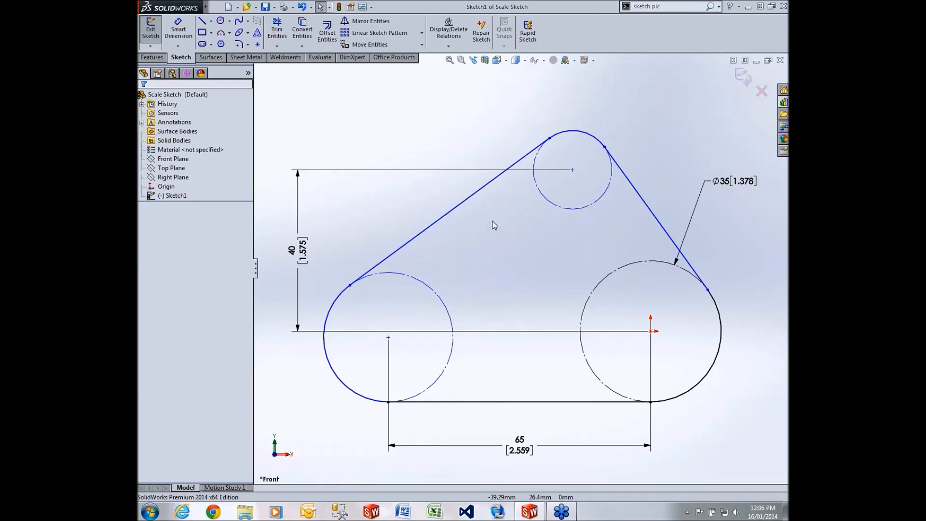
{"action": "mouse_move", "coordinate": [493, 218]}
{"action": "left_mouse_down"}
{"action": "mouse_move", "coordinate": [544, 196]}
{"action": "mouse_move", "coordinate": [565, 219]}
{"action": "mouse_move", "coordinate": [536, 294]}
{"action": "mouse_move", "coordinate": [458, 323]}
{"action": "mouse_move", "coordinate": [435, 278]}
{"action": "mouse_move", "coordinate": [499, 221]}
{"action": "left_mouse_up"}
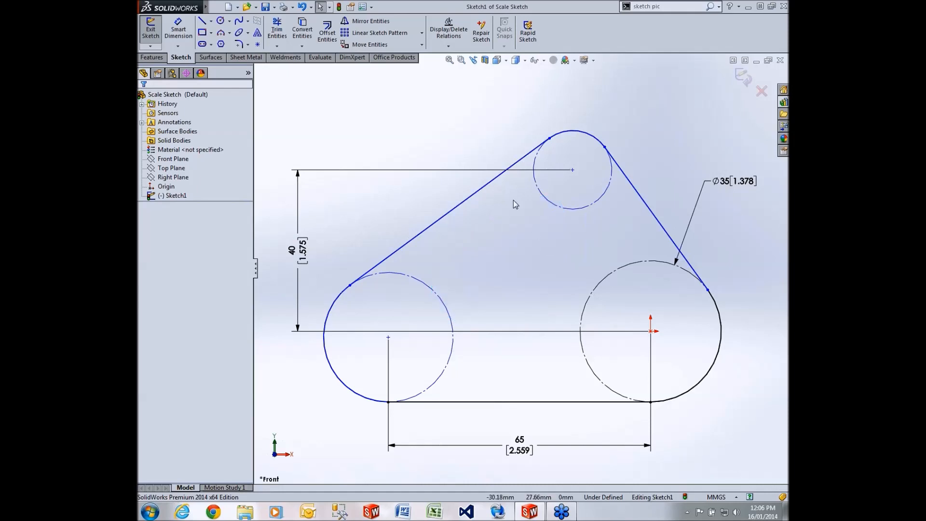
{"action": "mouse_move", "coordinate": [530, 114]}
{"action": "left_mouse_down"}
{"action": "mouse_move", "coordinate": [633, 201]}
{"action": "mouse_move", "coordinate": [521, 207]}
{"action": "mouse_move", "coordinate": [498, 142]}
{"action": "mouse_move", "coordinate": [513, 116]}
{"action": "left_mouse_up"}
{"action": "left_click", "coordinate": [488, 212]}
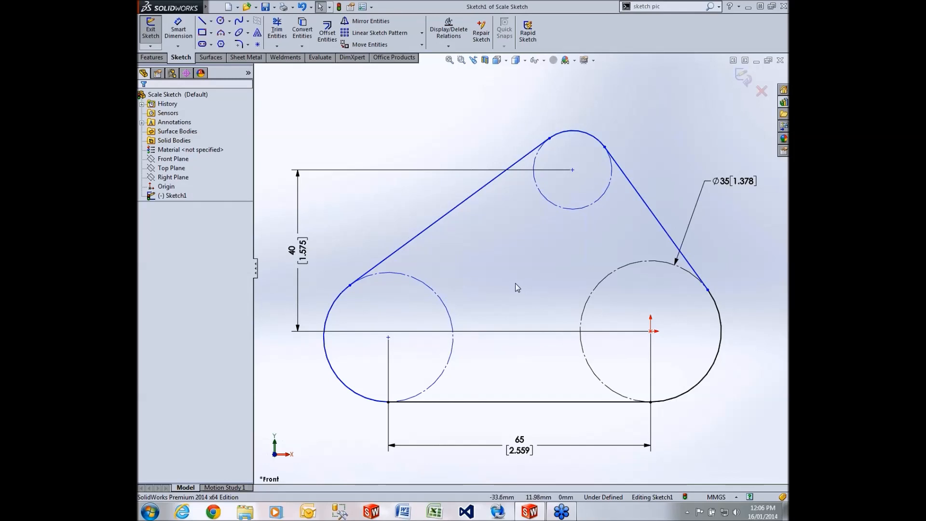
Lasso-select the top and lower-left construction circles together and add an Equal relation between them.
{"action": "mouse_move", "coordinate": [523, 273]}
{"action": "left_mouse_down"}
{"action": "mouse_move", "coordinate": [554, 184]}
{"action": "mouse_move", "coordinate": [436, 242]}
{"action": "mouse_move", "coordinate": [419, 310]}
{"action": "mouse_move", "coordinate": [537, 296]}
{"action": "mouse_move", "coordinate": [579, 270]}
{"action": "left_mouse_up"}
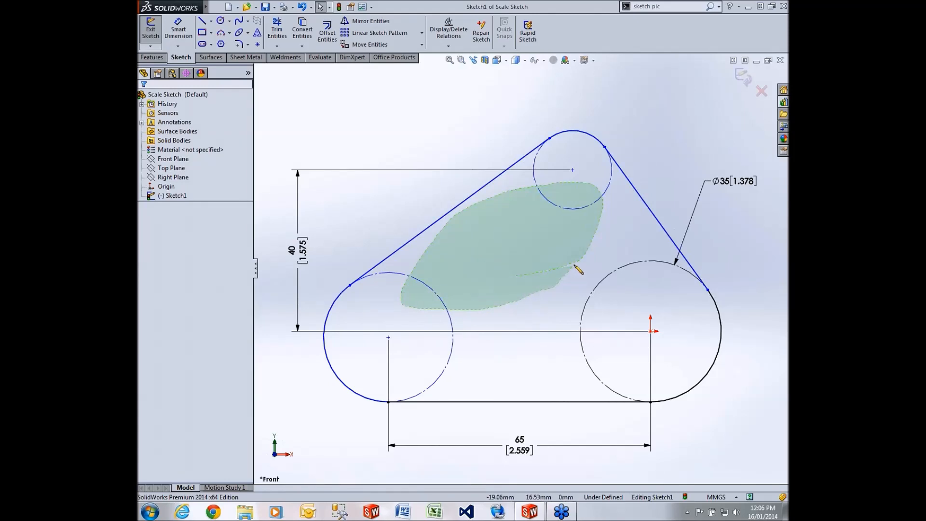
{"action": "left_click_drag", "start_coordinate": [574, 266], "coordinate": [574, 264]}
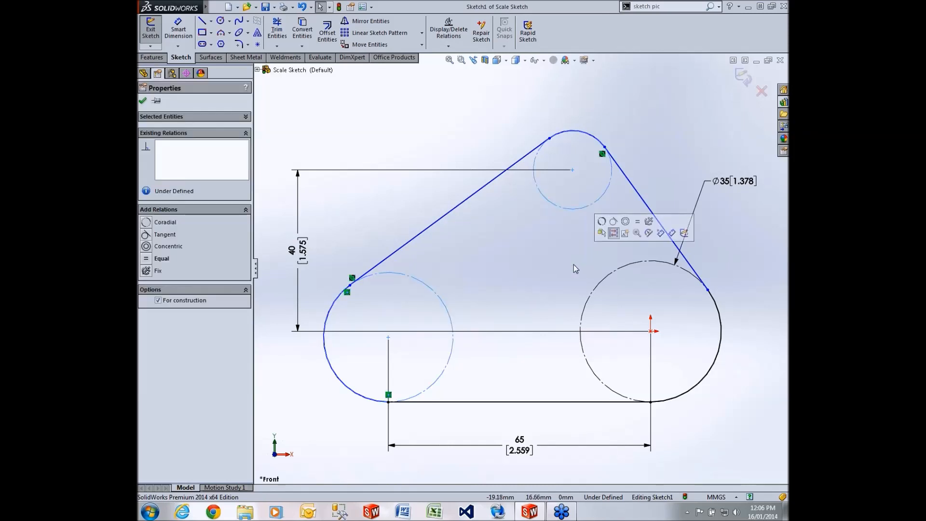
{"action": "left_click", "coordinate": [559, 261]}
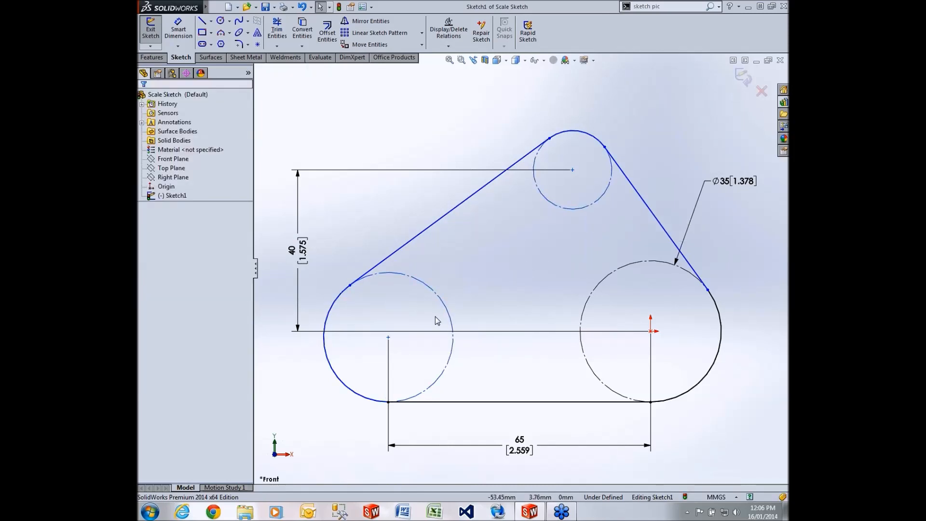
{"action": "mouse_move", "coordinate": [547, 252]}
{"action": "left_mouse_down"}
{"action": "mouse_move", "coordinate": [554, 210]}
{"action": "mouse_move", "coordinate": [498, 200]}
{"action": "mouse_move", "coordinate": [420, 311]}
{"action": "mouse_move", "coordinate": [547, 282]}
{"action": "left_mouse_up"}
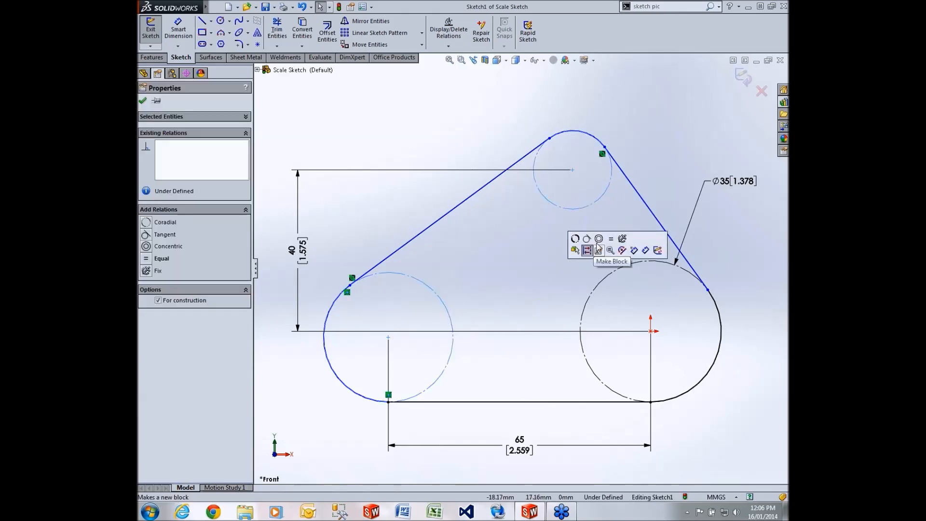
{"action": "left_click", "coordinate": [611, 238]}
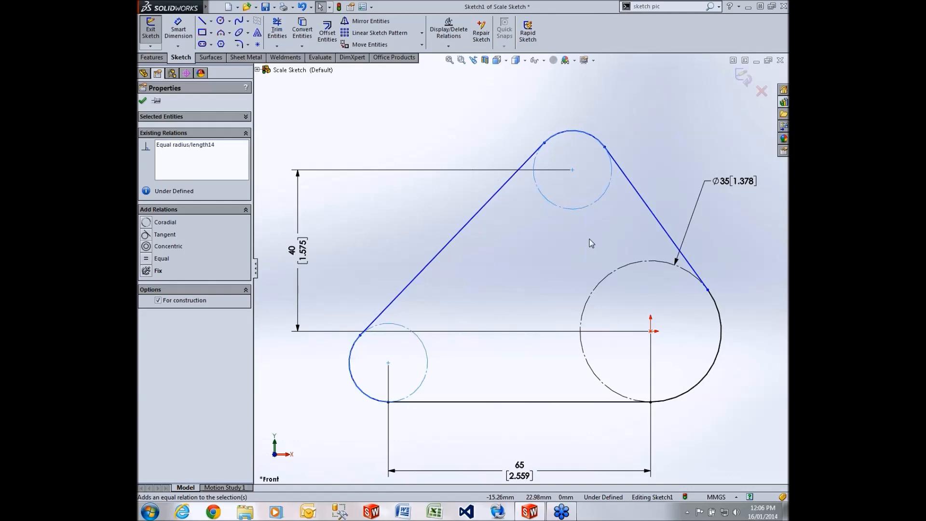
{"action": "left_click", "coordinate": [492, 274]}
Dimension the lower-left construction circle to a 25 mm diameter and leave the dimension command.
{"action": "key", "text": "s"}
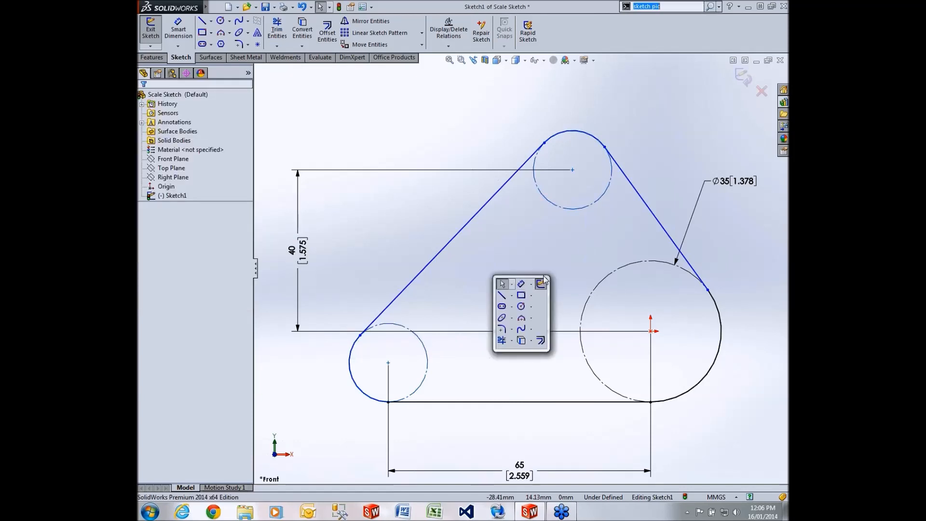
{"action": "left_click", "coordinate": [520, 283]}
{"action": "left_click", "coordinate": [408, 329]}
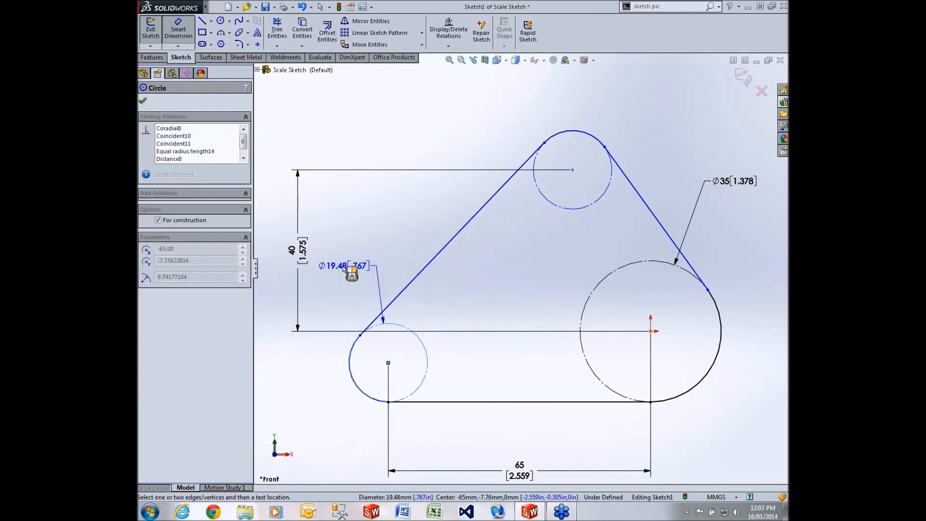
{"action": "left_click", "coordinate": [345, 270]}
{"action": "type", "text": "25"}
{"action": "key", "text": "Return"}
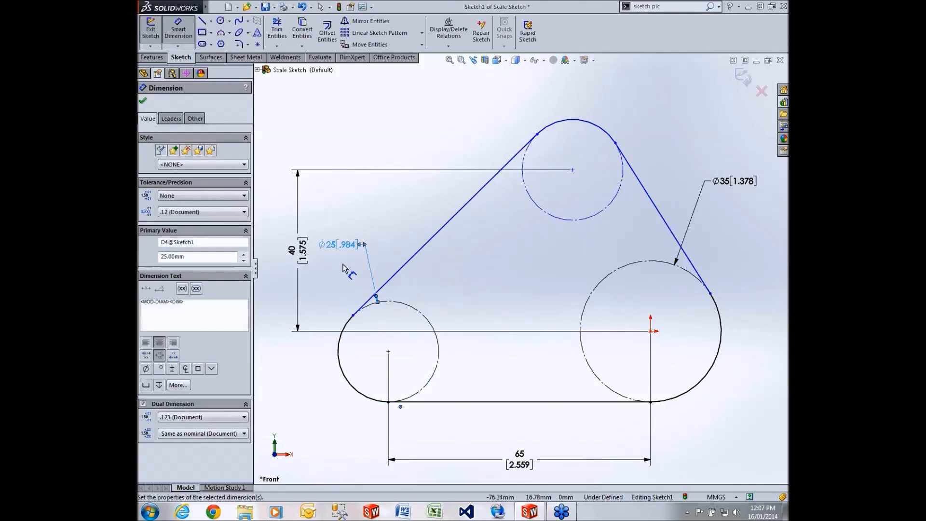
{"action": "left_click", "coordinate": [475, 273]}
{"action": "scroll", "coordinate": [513, 262], "scroll_direction": "up", "scroll_amount": 2}
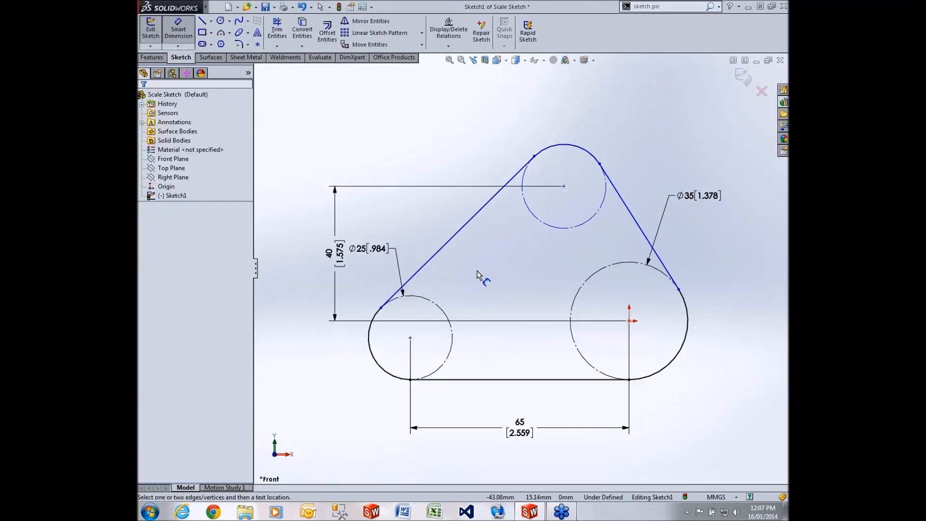
{"action": "key", "text": "Escape"}
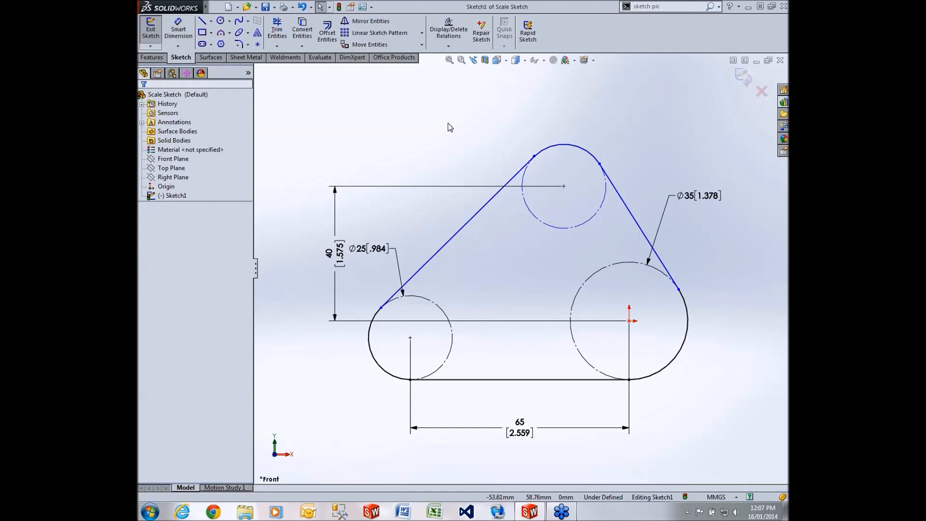
Add a path length dimension to the whole outer belt profile by selecting its chain, and place the label above the slanted line.
{"action": "key", "text": "s"}
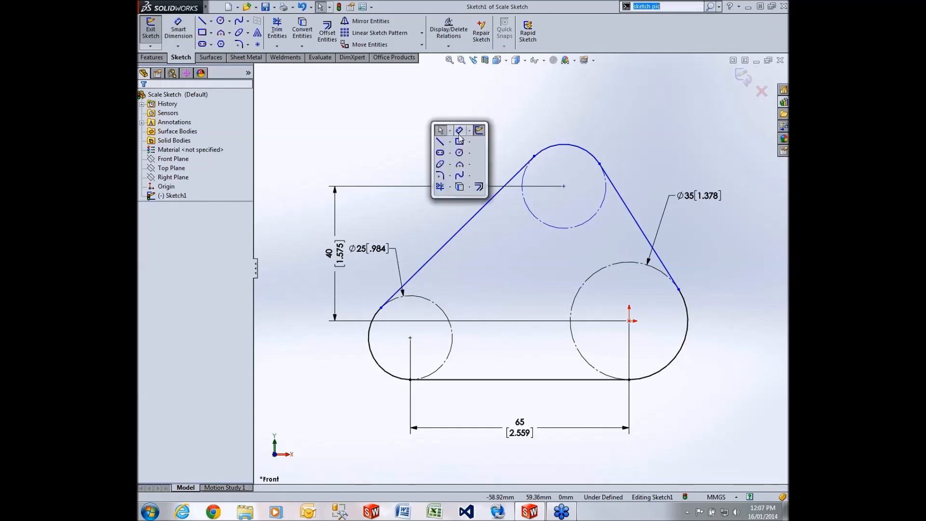
{"action": "left_click", "coordinate": [444, 149]}
{"action": "right_click", "coordinate": [423, 150]}
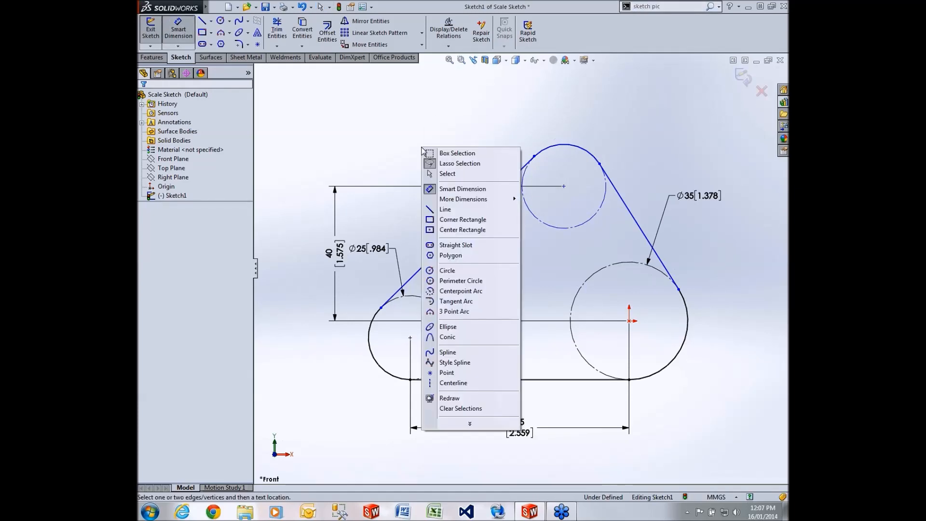
{"action": "mouse_move", "coordinate": [456, 200]}
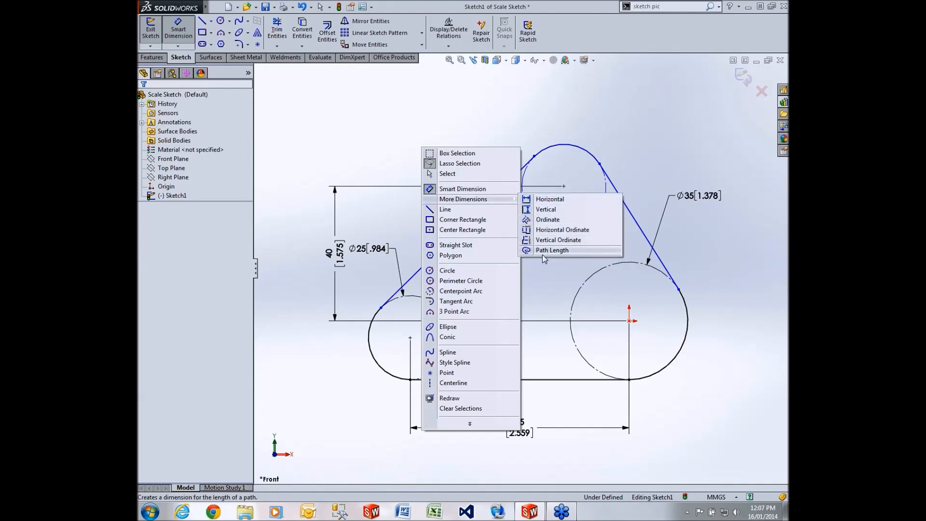
{"action": "left_click", "coordinate": [571, 251]}
{"action": "left_click", "coordinate": [474, 218]}
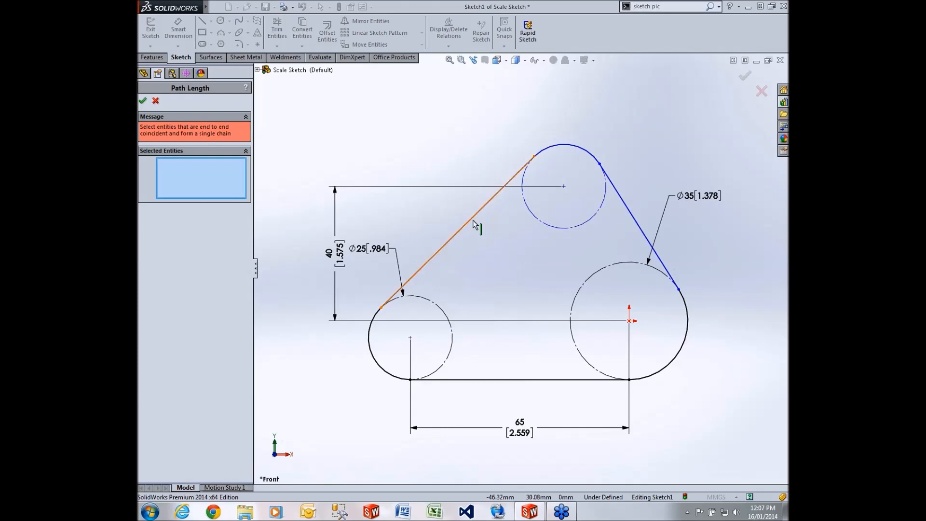
{"action": "right_click", "coordinate": [472, 221]}
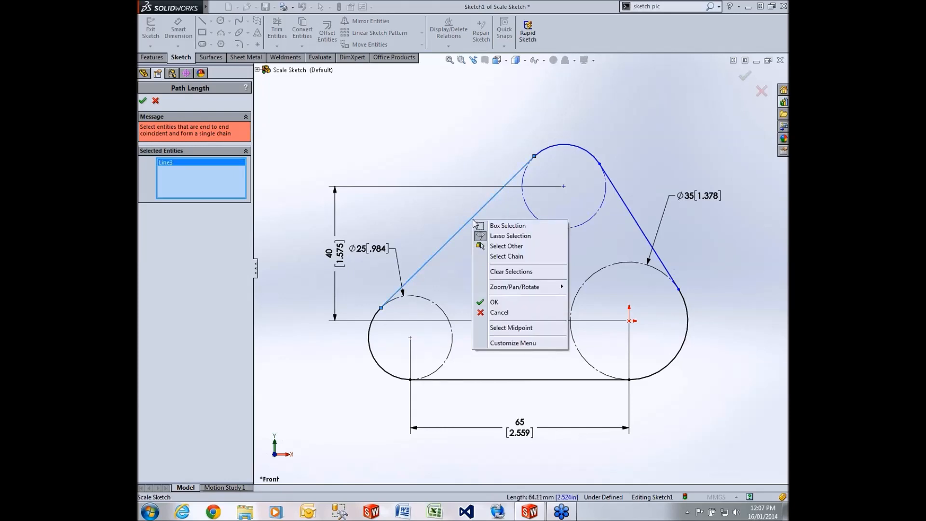
{"action": "mouse_move", "coordinate": [511, 294]}
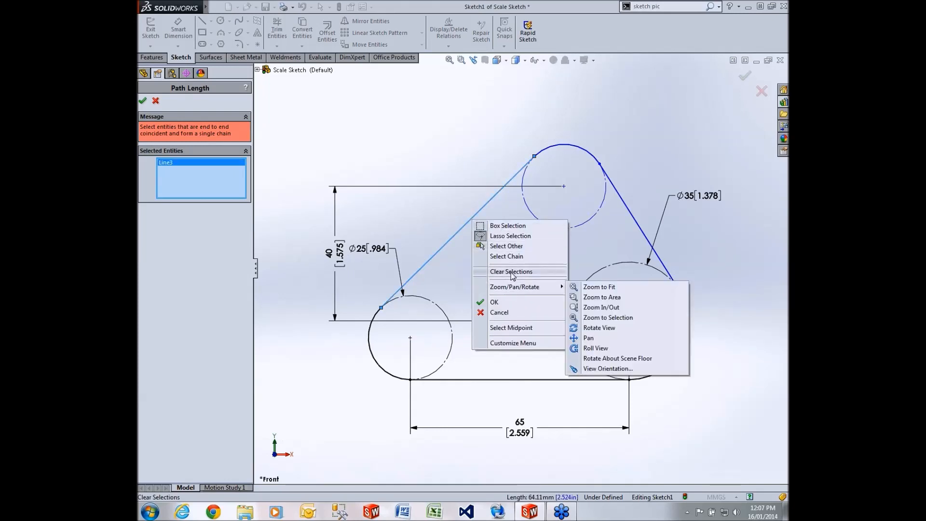
{"action": "left_click", "coordinate": [507, 256]}
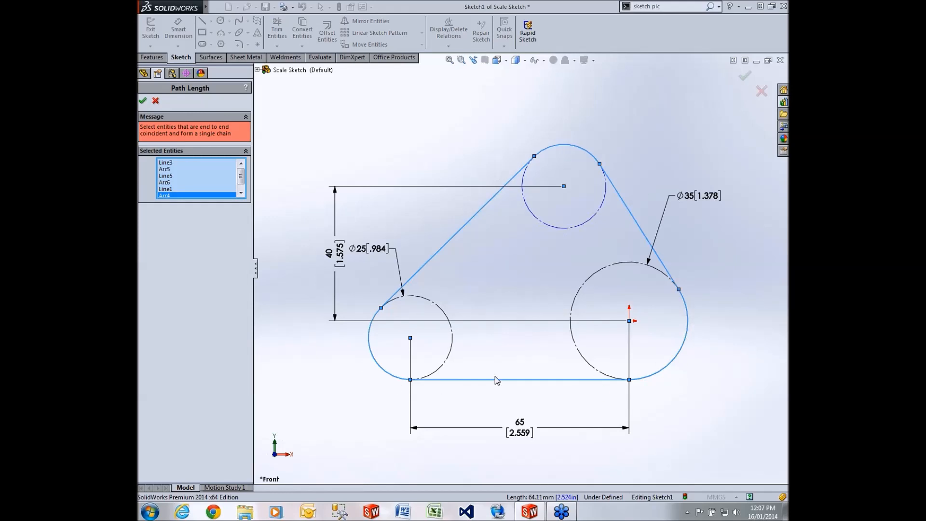
{"action": "scroll", "coordinate": [240, 187], "scroll_direction": "down", "scroll_amount": 1}
{"action": "left_click", "coordinate": [142, 100]}
{"action": "left_click_drag", "start_coordinate": [707, 297], "coordinate": [404, 145]}
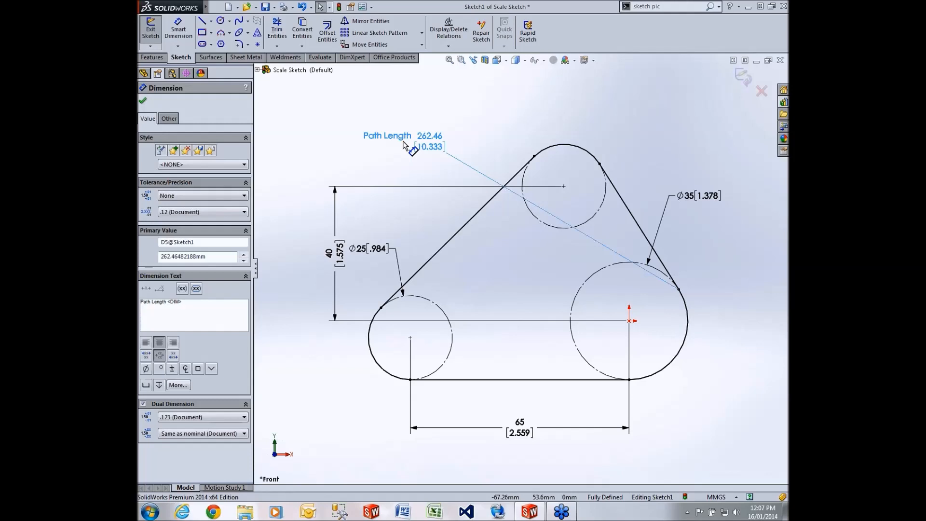
Set the belt profile's path length to 265 mm and move its label closer to the top circle.
{"action": "double_click", "coordinate": [429, 147]}
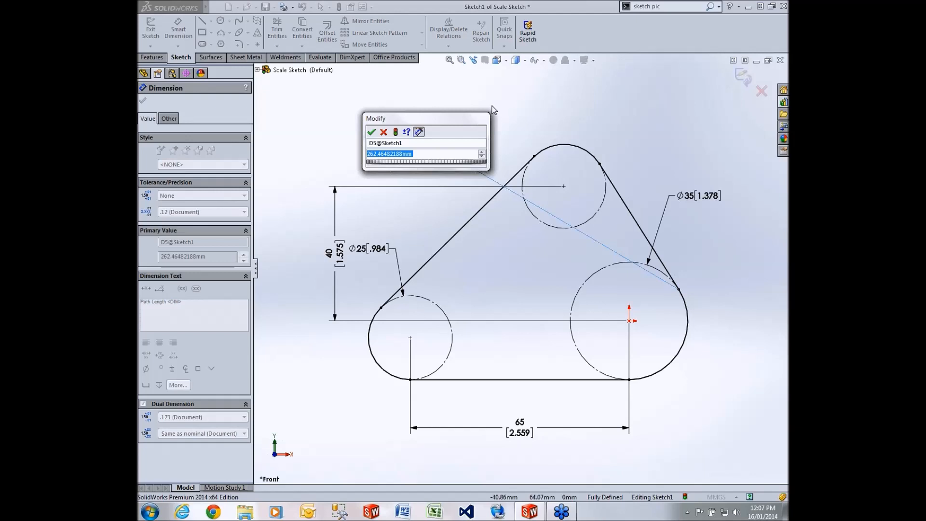
{"action": "type", "text": "265"}
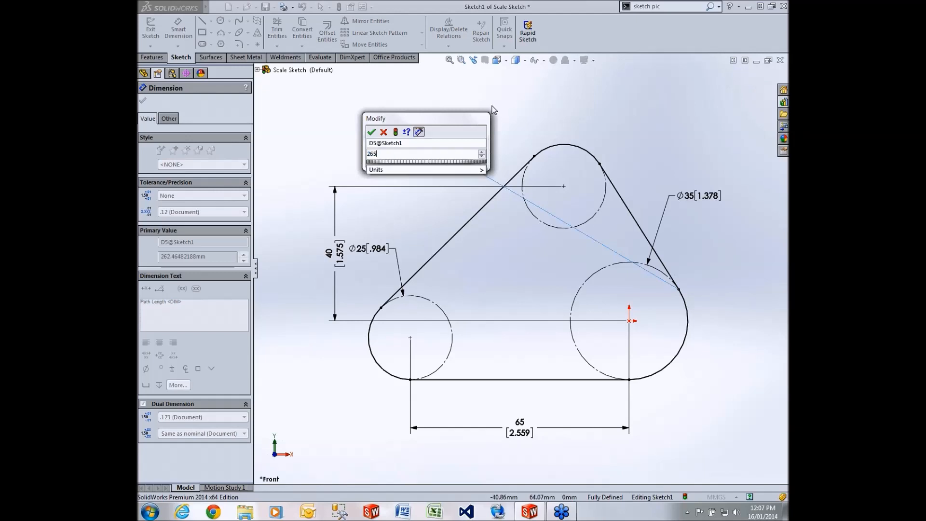
{"action": "key", "text": "Return"}
{"action": "key", "text": "Escape"}
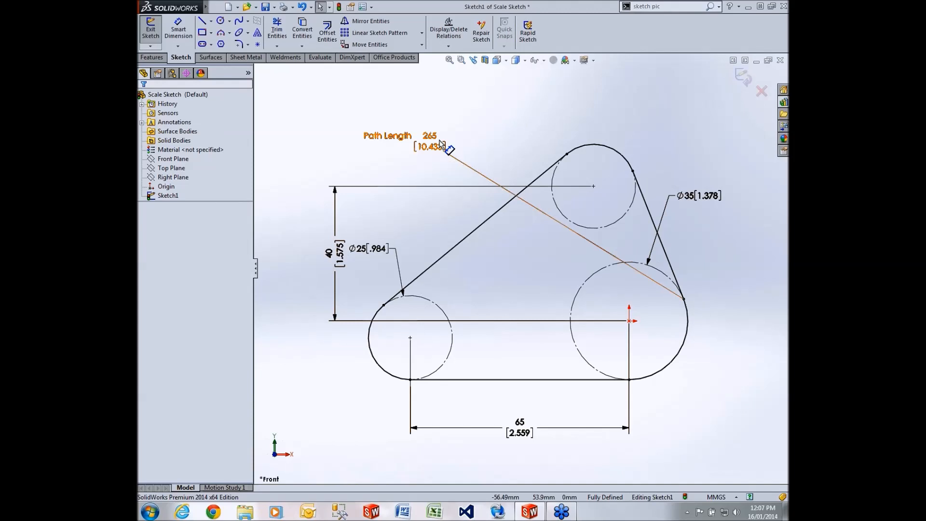
{"action": "mouse_move", "coordinate": [440, 143]}
{"action": "left_mouse_down"}
{"action": "mouse_move", "coordinate": [584, 148]}
{"action": "mouse_move", "coordinate": [757, 90]}
{"action": "mouse_move", "coordinate": [438, 147]}
{"action": "mouse_move", "coordinate": [477, 127]}
{"action": "left_mouse_up"}
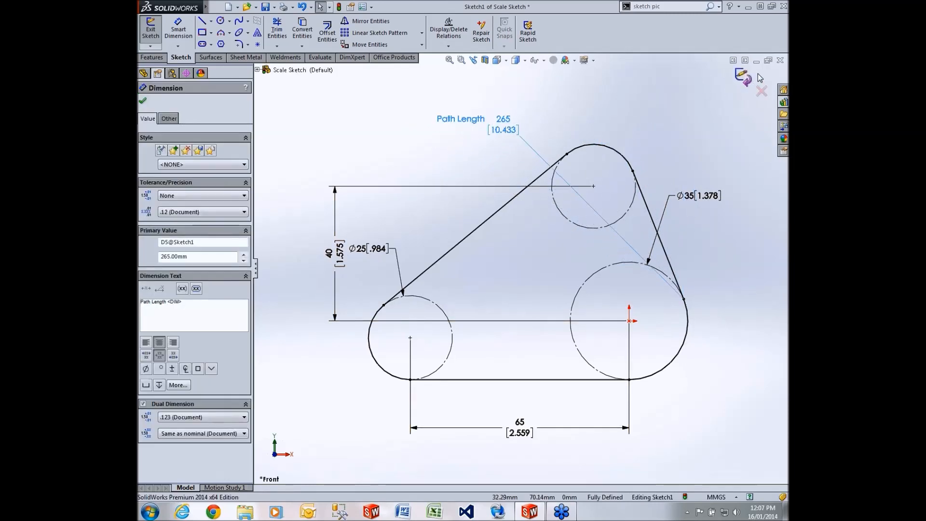
Close the belt part without saving and open Sketch Picture Scale Tool from the library folder 02 - Sketch Picture Scale Tool.
{"action": "left_click", "coordinate": [779, 60]}
{"action": "left_click", "coordinate": [443, 277]}
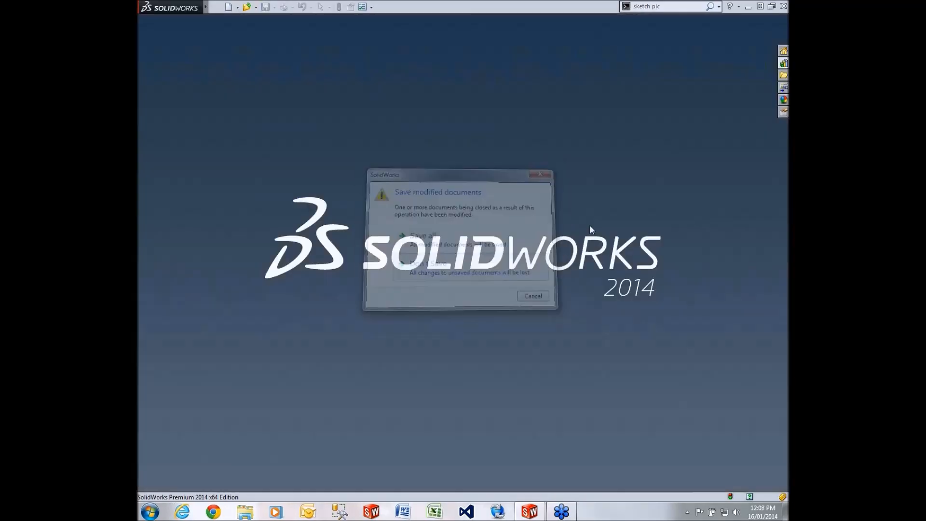
{"action": "left_click", "coordinate": [783, 63]}
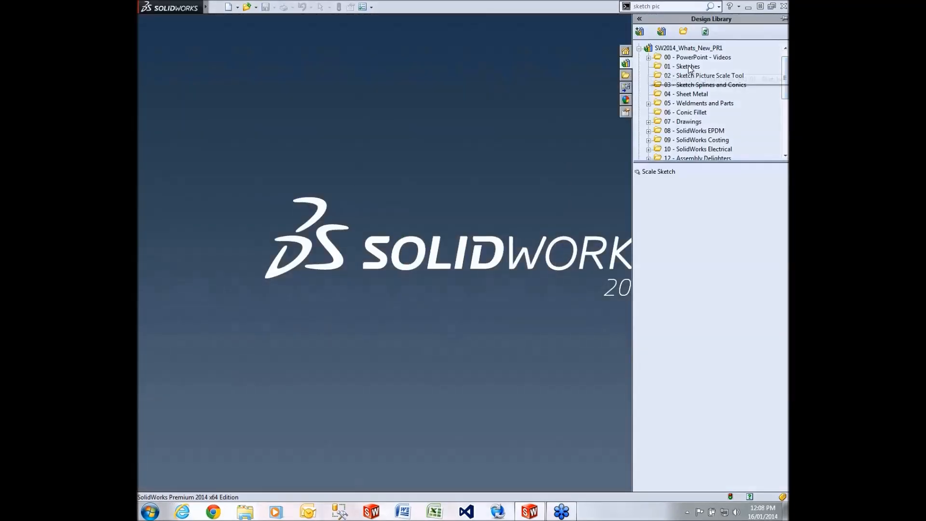
{"action": "left_click", "coordinate": [690, 77]}
{"action": "double_click", "coordinate": [673, 172]}
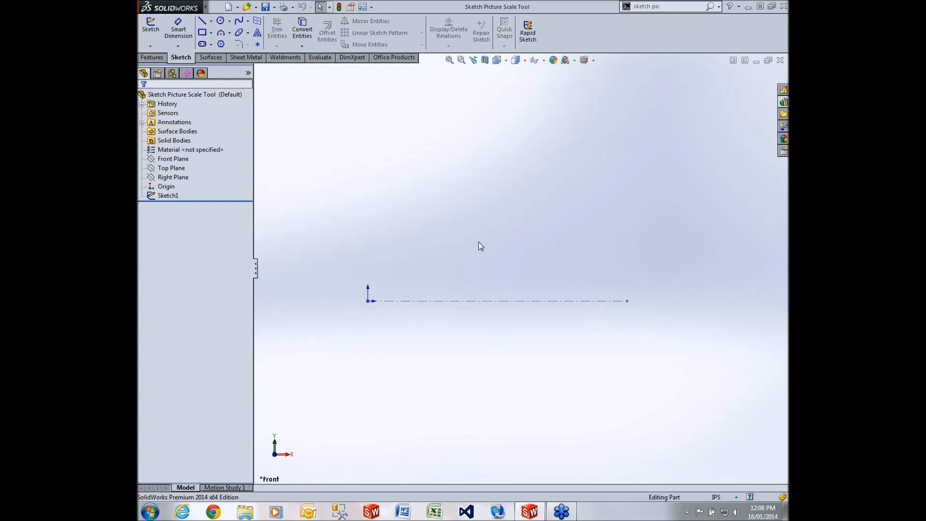
Edit the sketch containing the horizontal construction line and insert the hair dryer sketch picture from the 02 - Sketch Picture Scale Tool folder.
{"action": "double_click", "coordinate": [468, 303]}
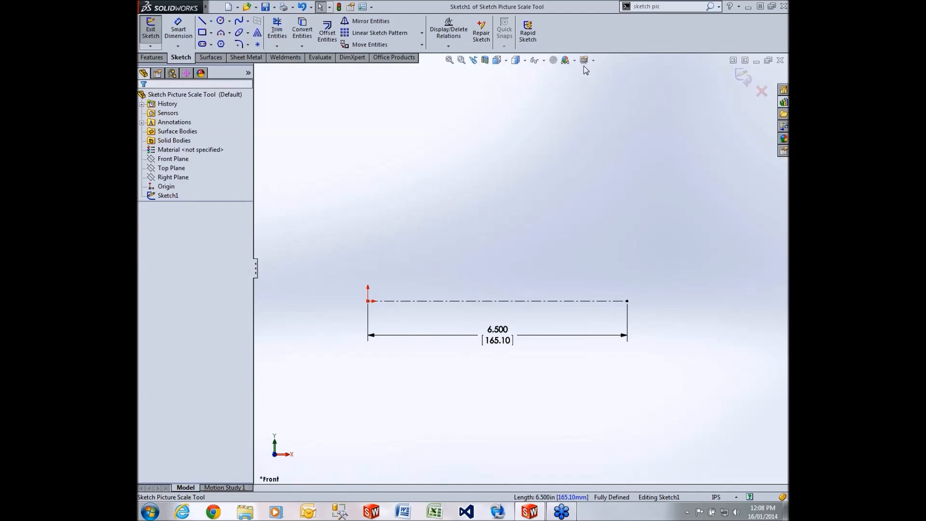
{"action": "left_click", "coordinate": [649, 6]}
{"action": "type", "text": "sket"}
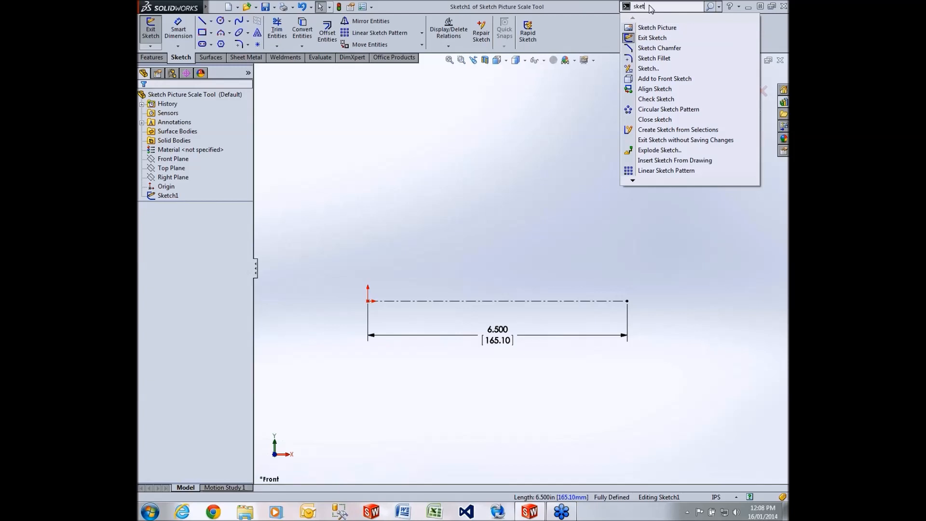
{"action": "left_click", "coordinate": [657, 28]}
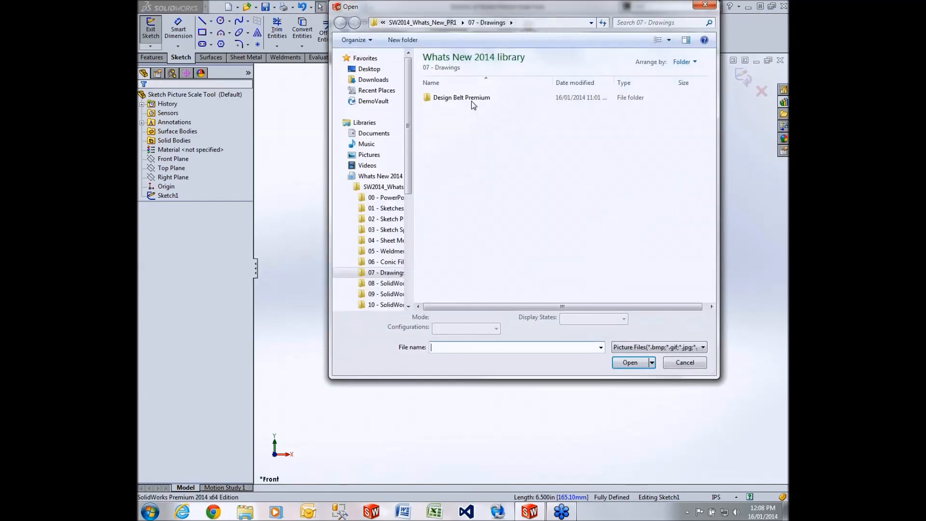
{"action": "left_click", "coordinate": [436, 22]}
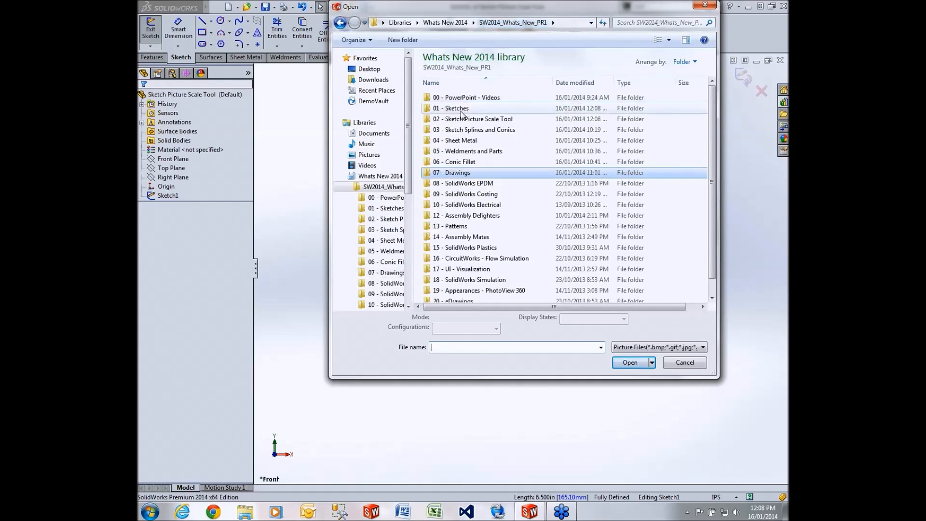
{"action": "double_click", "coordinate": [462, 120]}
{"action": "double_click", "coordinate": [459, 100]}
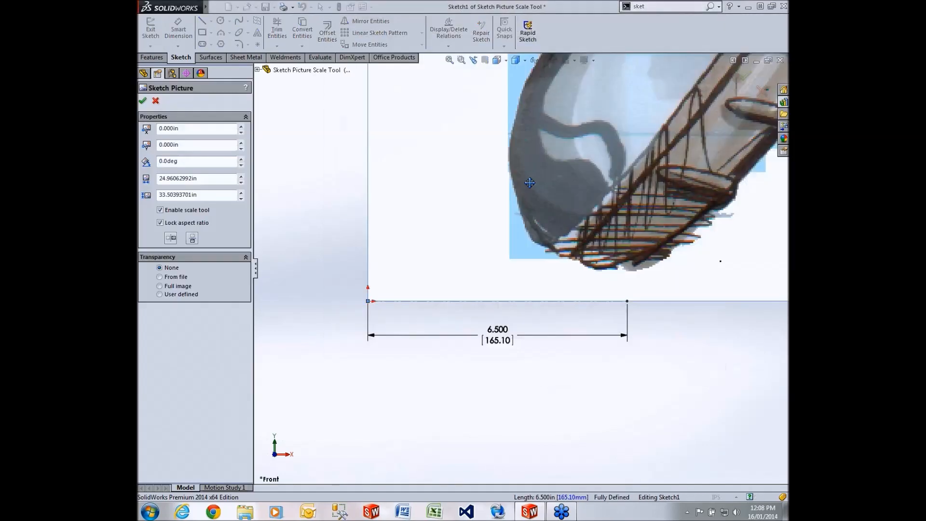
Set the hair dryer picture's transparency to From file.
{"action": "scroll", "coordinate": [530, 177], "scroll_direction": "up", "scroll_amount": 6}
{"action": "scroll", "coordinate": [562, 159], "scroll_direction": "down", "scroll_amount": 1}
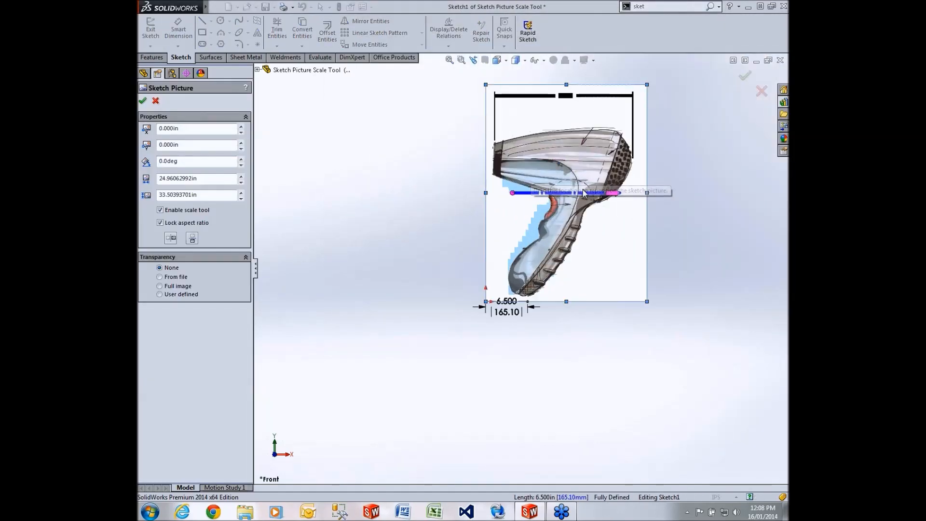
{"action": "left_click", "coordinate": [159, 277]}
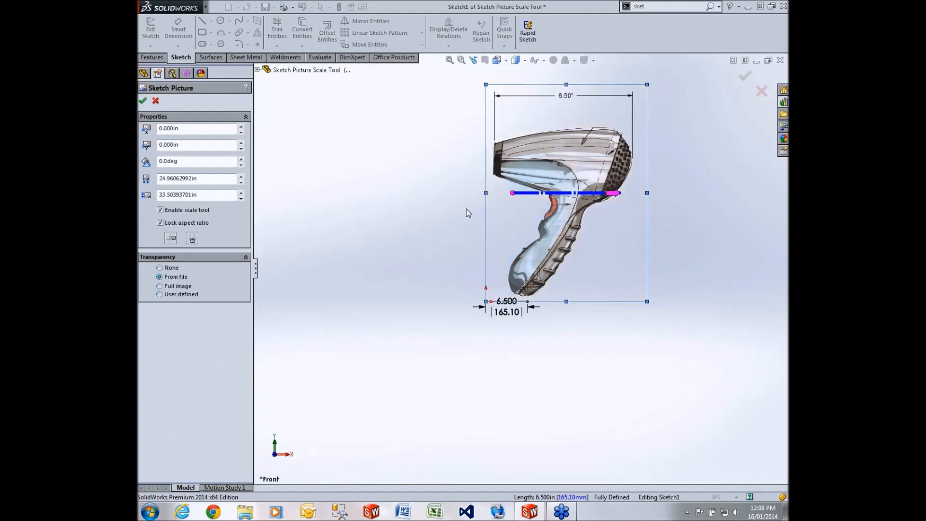
Stretch the picture's scaling line from the nozzle tip to the rear of the hair dryer and set its length to 6.5 in.
{"action": "scroll", "coordinate": [573, 184], "scroll_direction": "up", "scroll_amount": 1}
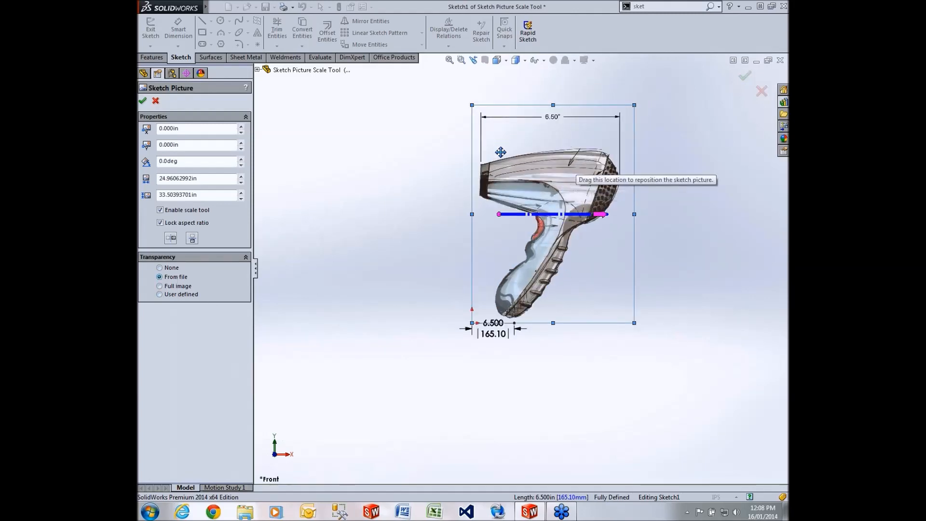
{"action": "scroll", "coordinate": [540, 156], "scroll_direction": "down", "scroll_amount": 2}
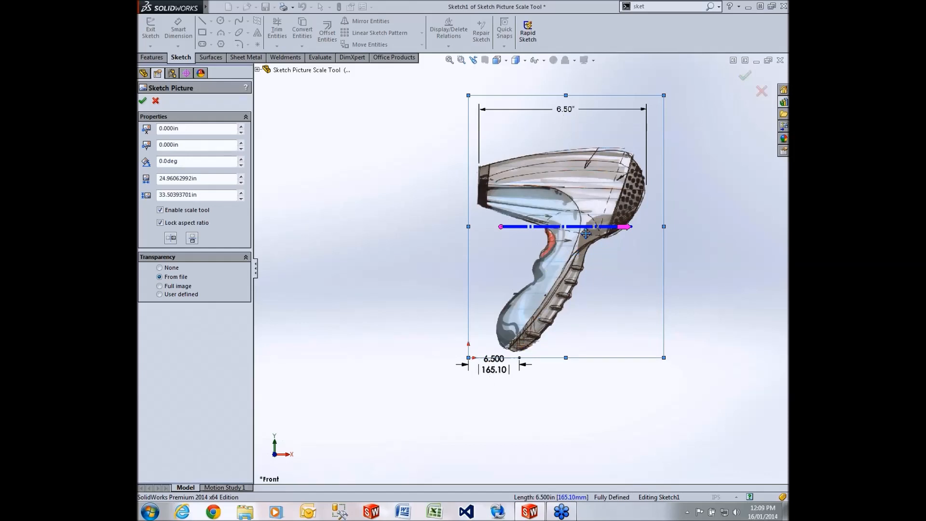
{"action": "scroll", "coordinate": [567, 181], "scroll_direction": "down", "scroll_amount": 2}
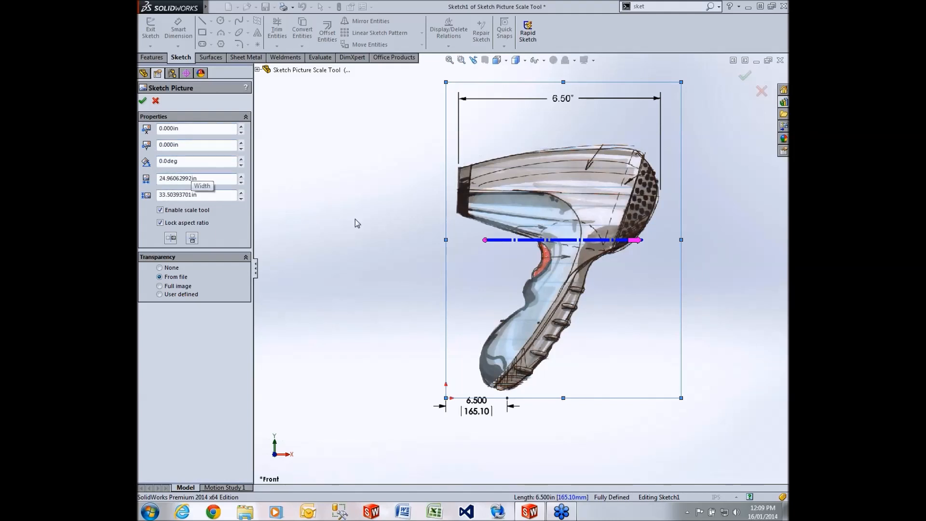
{"action": "scroll", "coordinate": [554, 219], "scroll_direction": "down", "scroll_amount": 1}
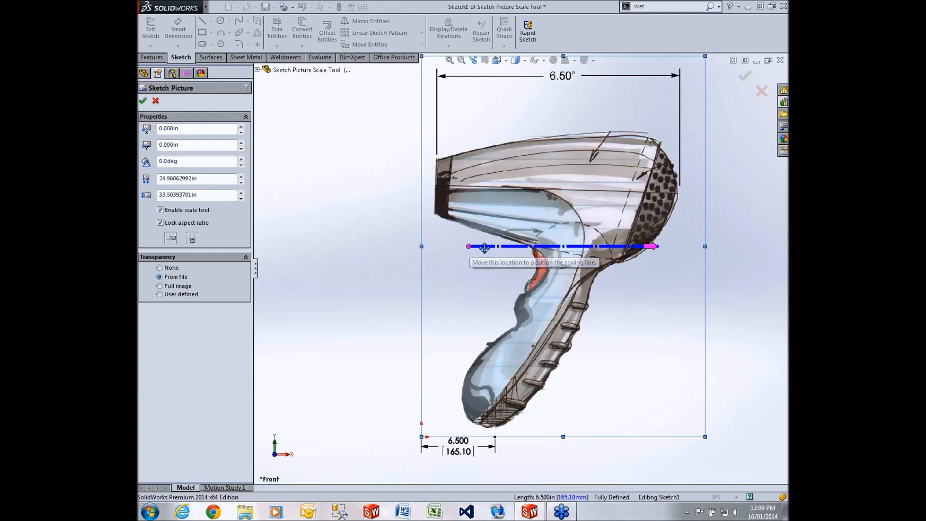
{"action": "left_click_drag", "start_coordinate": [469, 246], "coordinate": [435, 185]}
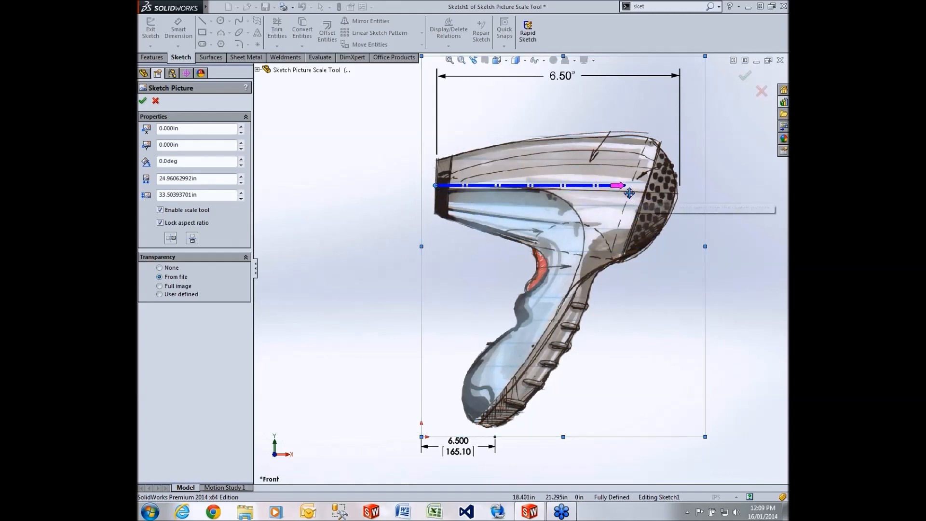
{"action": "left_click_drag", "start_coordinate": [624, 185], "coordinate": [677, 195]}
{"action": "left_click", "coordinate": [678, 195]}
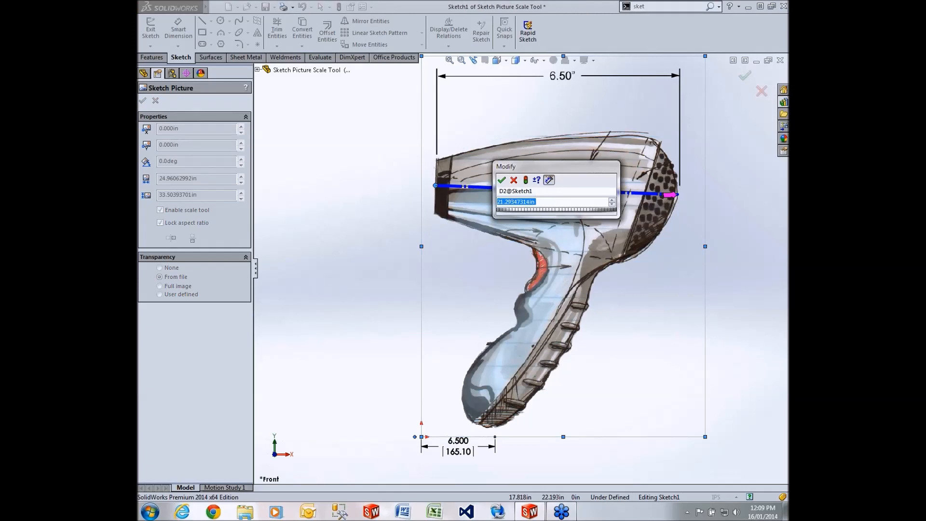
{"action": "type", "text": "6.5"}
{"action": "key", "text": "Return"}
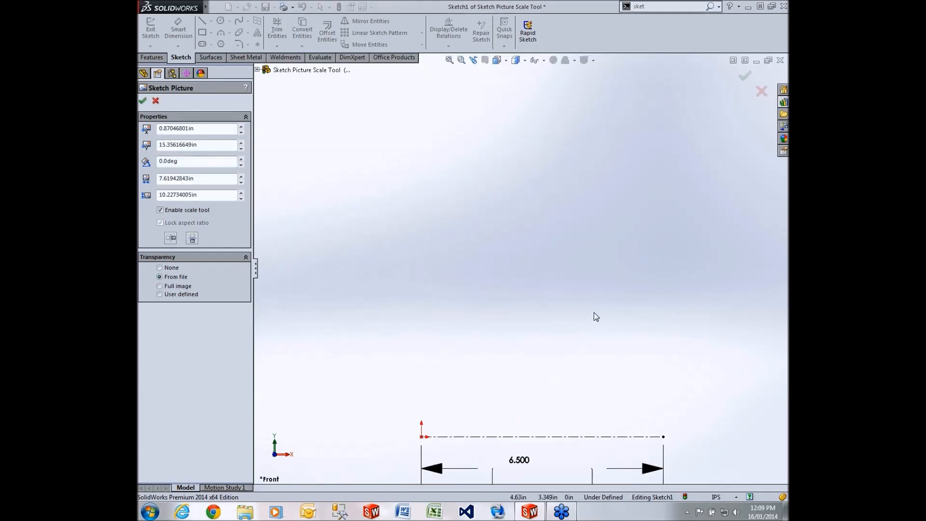
Move the scaled hair dryer picture so the start of its scaling line at the nozzle sits on the sketch origin.
{"action": "left_click_drag", "start_coordinate": [556, 182], "coordinate": [547, 341]}
{"action": "scroll", "coordinate": [535, 342], "scroll_direction": "down", "scroll_amount": 8}
{"action": "mouse_move", "coordinate": [392, 240]}
{"action": "left_mouse_down"}
{"action": "mouse_move", "coordinate": [407, 147]}
{"action": "mouse_move", "coordinate": [394, 107]}
{"action": "left_mouse_up"}
{"action": "scroll", "coordinate": [677, 126], "scroll_direction": "down", "scroll_amount": 2}
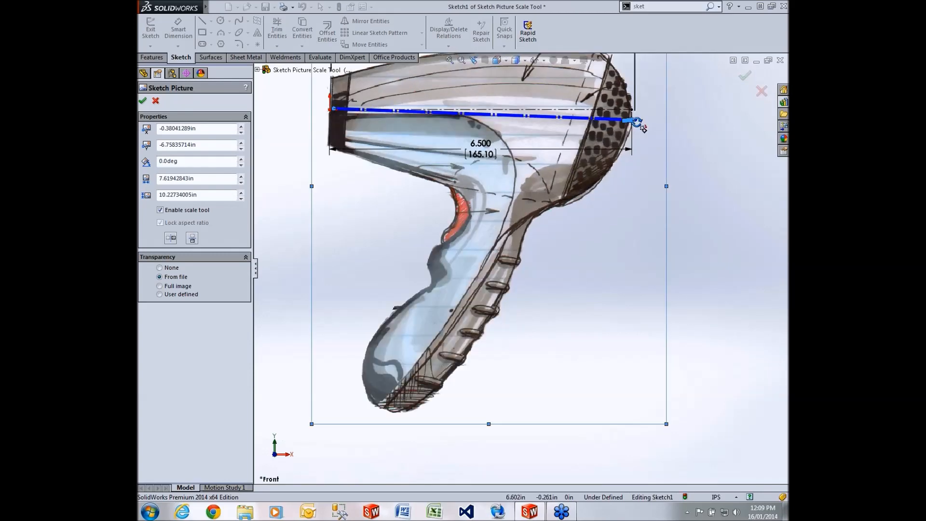
Rotate the picture about 2 degrees by aligning its scaling line with the horizontal construction line, and accept the sketch picture.
{"action": "mouse_move", "coordinate": [641, 127]}
{"action": "left_mouse_down"}
{"action": "mouse_move", "coordinate": [666, 99]}
{"action": "mouse_move", "coordinate": [662, 114]}
{"action": "left_mouse_up"}
{"action": "scroll", "coordinate": [728, 114], "scroll_direction": "up", "scroll_amount": 6}
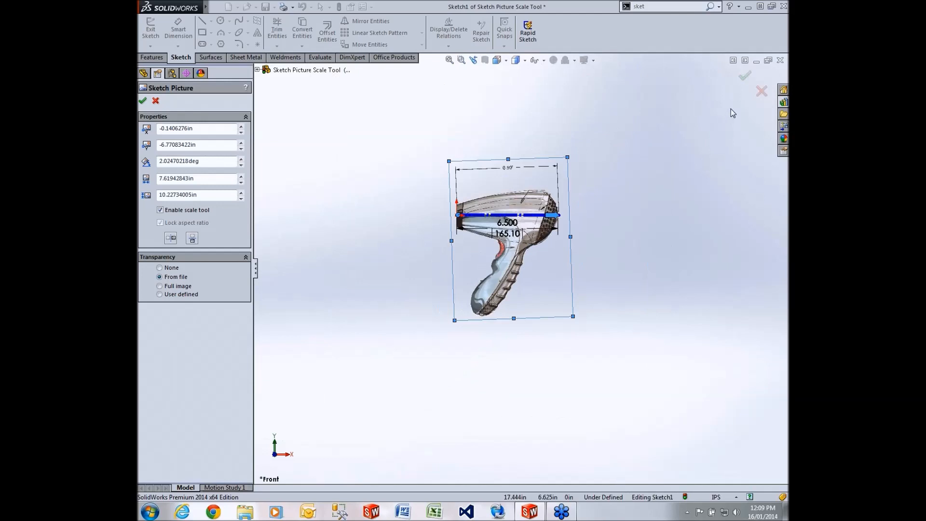
{"action": "left_click", "coordinate": [744, 76]}
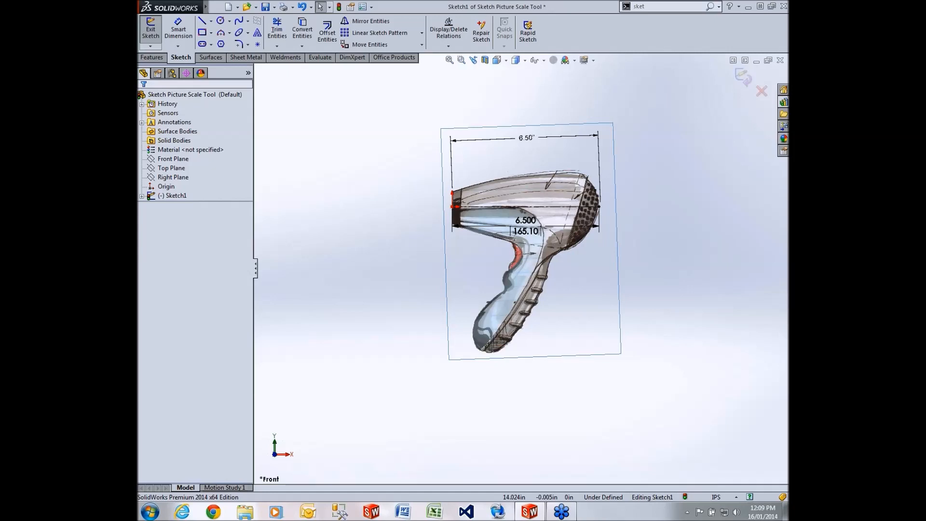
Close the hair dryer sketch picture document without saving its changes.
{"action": "left_click", "coordinate": [779, 60]}
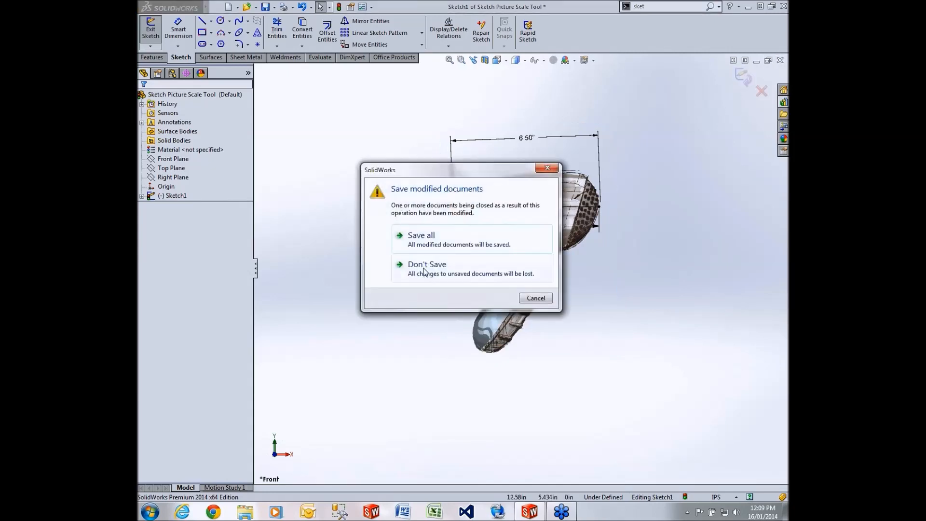
{"action": "left_click", "coordinate": [424, 270]}
Open the Splines part from the 03 - Sketch Splines and Conics library folder and view the whole board.
{"action": "left_click", "coordinate": [783, 63]}
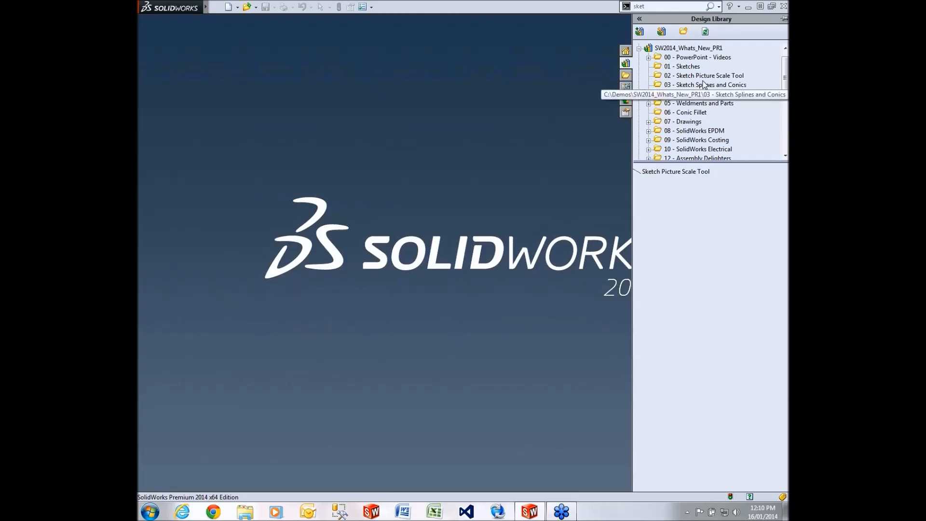
{"action": "left_click", "coordinate": [721, 85]}
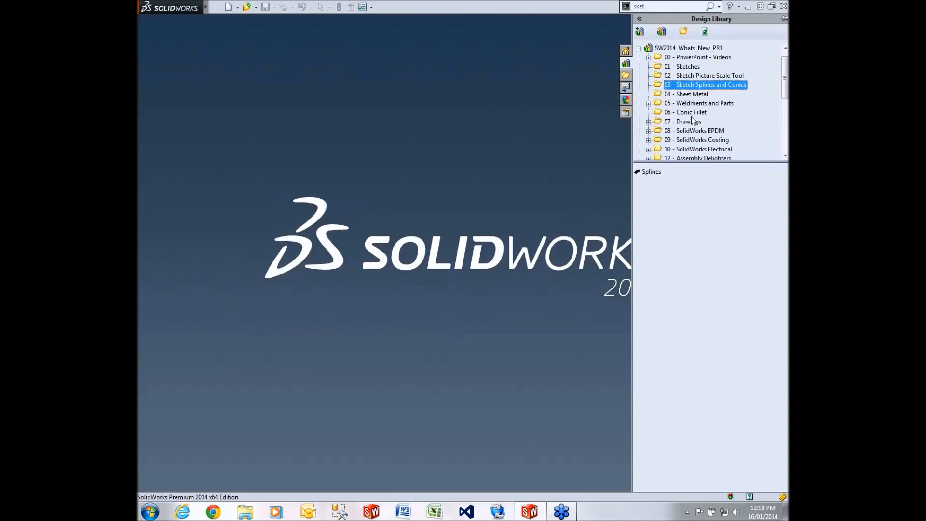
{"action": "double_click", "coordinate": [651, 172]}
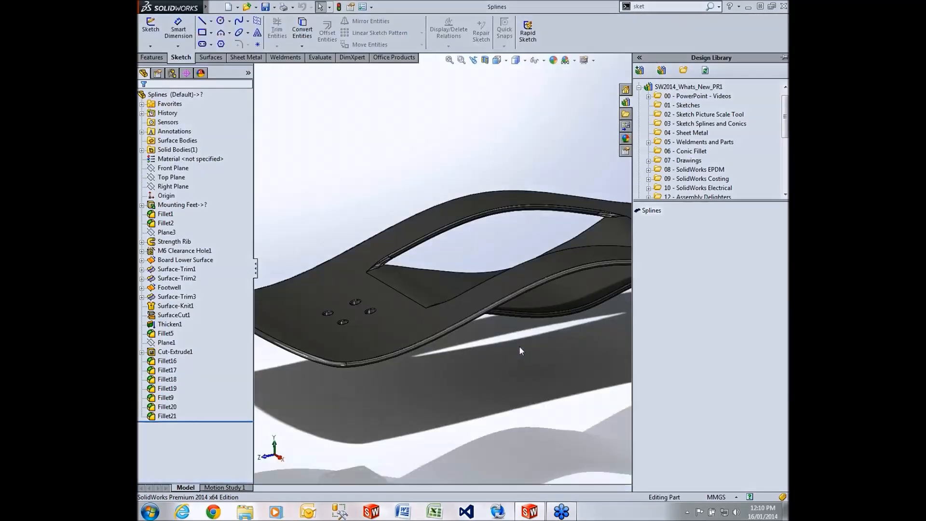
{"action": "left_click", "coordinate": [522, 368]}
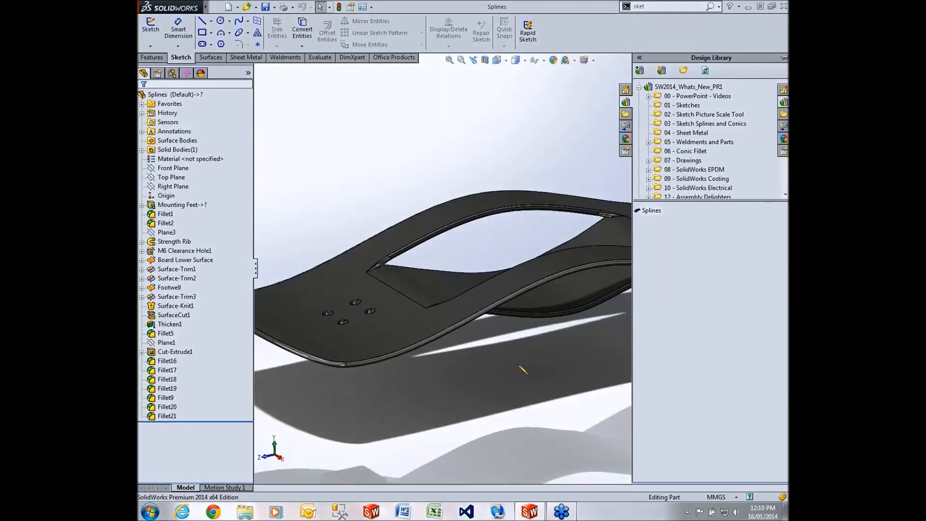
{"action": "scroll", "coordinate": [525, 364], "scroll_direction": "up", "scroll_amount": 2}
{"action": "middle_click_drag", "start_coordinate": [525, 364], "coordinate": [493, 328]}
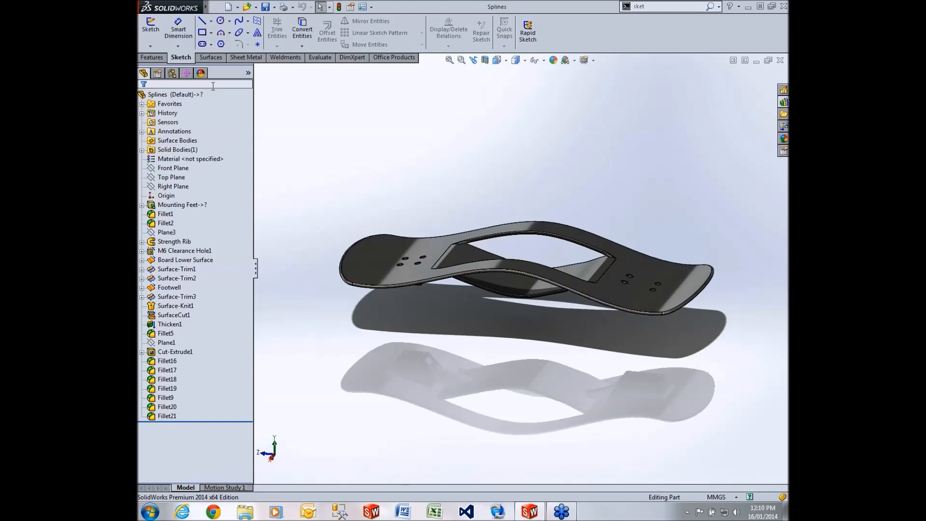
Filter the feature tree by "str" to find the Strength Rib sketches.
{"action": "type", "text": "str"}
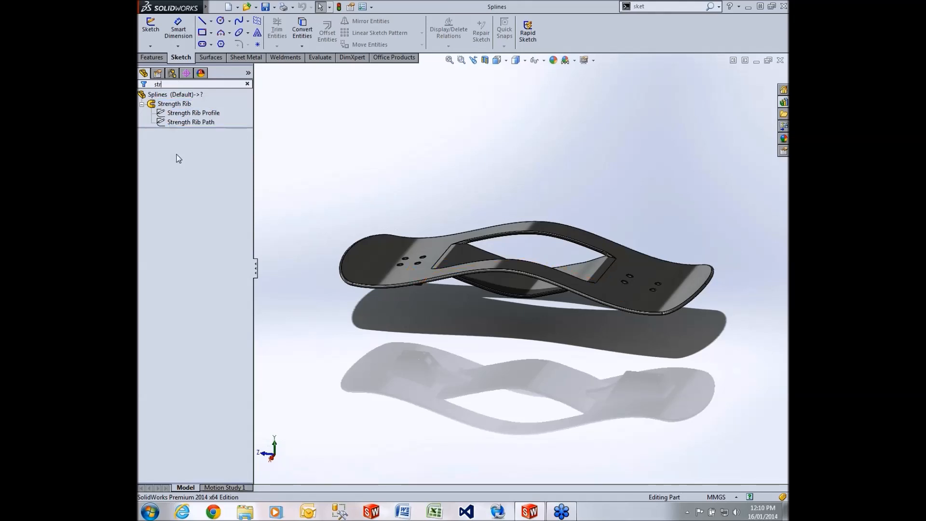
{"action": "left_click", "coordinate": [170, 95]}
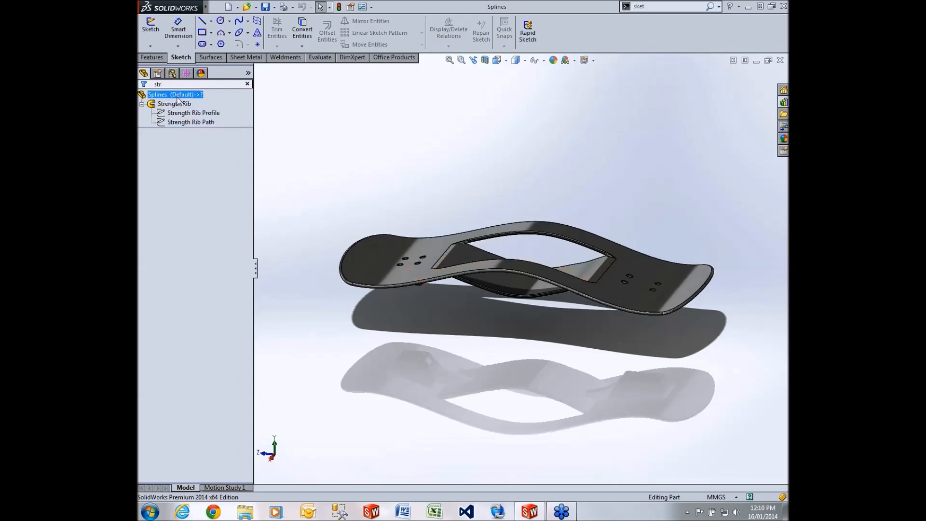
{"action": "left_click", "coordinate": [175, 85]}
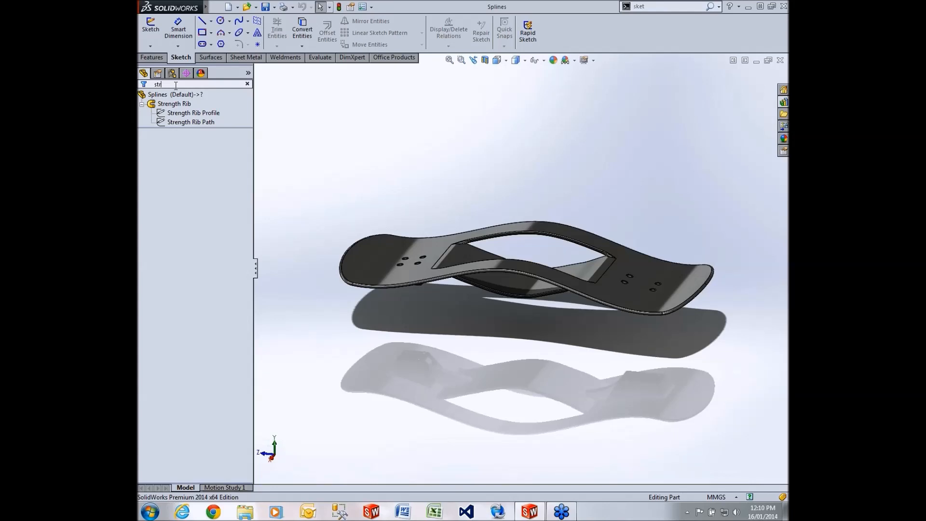
{"action": "left_click", "coordinate": [193, 114]}
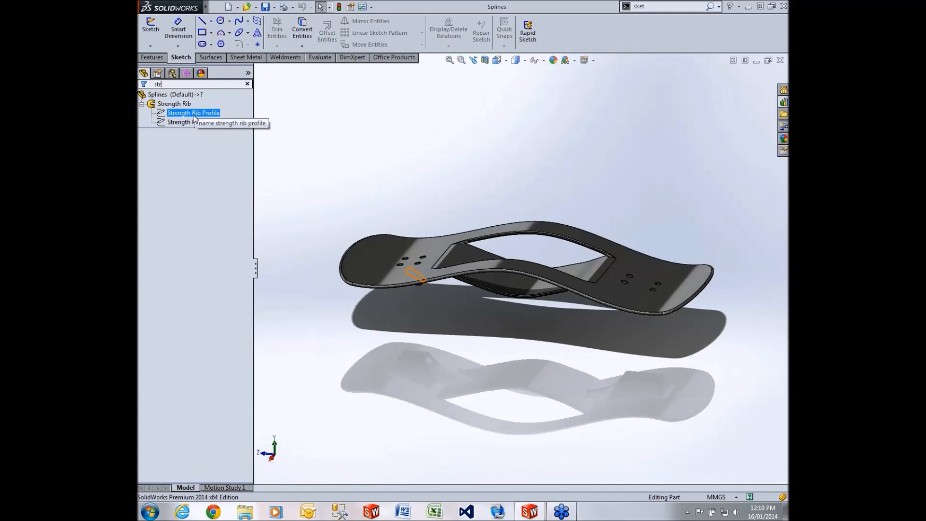
Open the Strength Rib Path sketch for editing and view it normal to its sketch plane.
{"action": "left_click", "coordinate": [191, 122]}
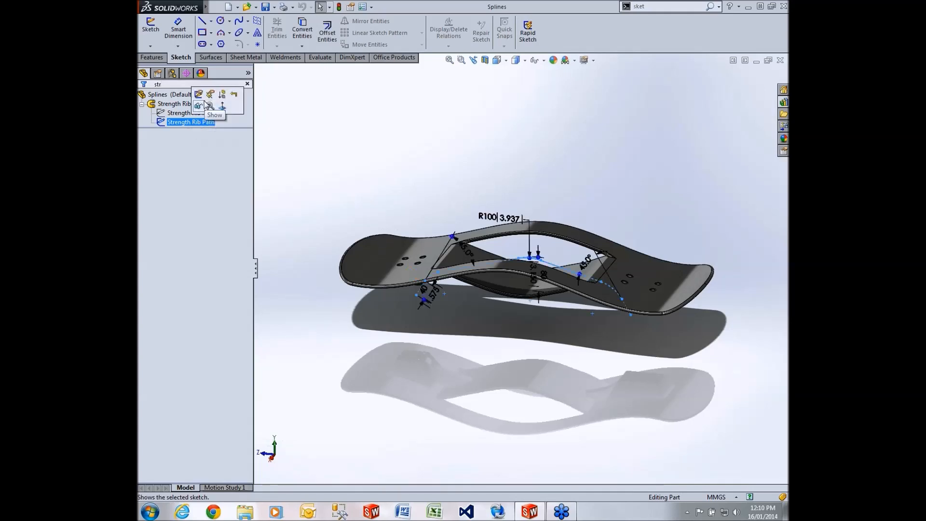
{"action": "left_click", "coordinate": [208, 106]}
{"action": "key", "text": "space"}
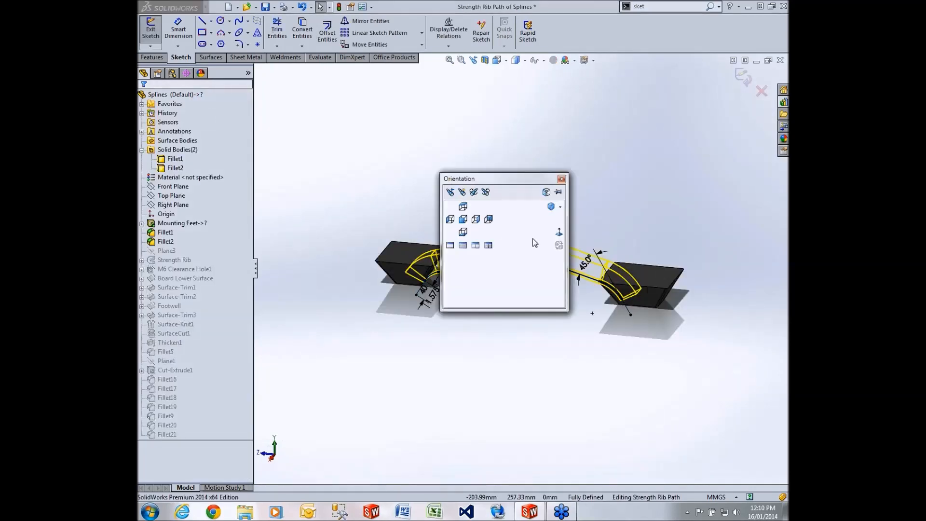
{"action": "left_click", "coordinate": [558, 233]}
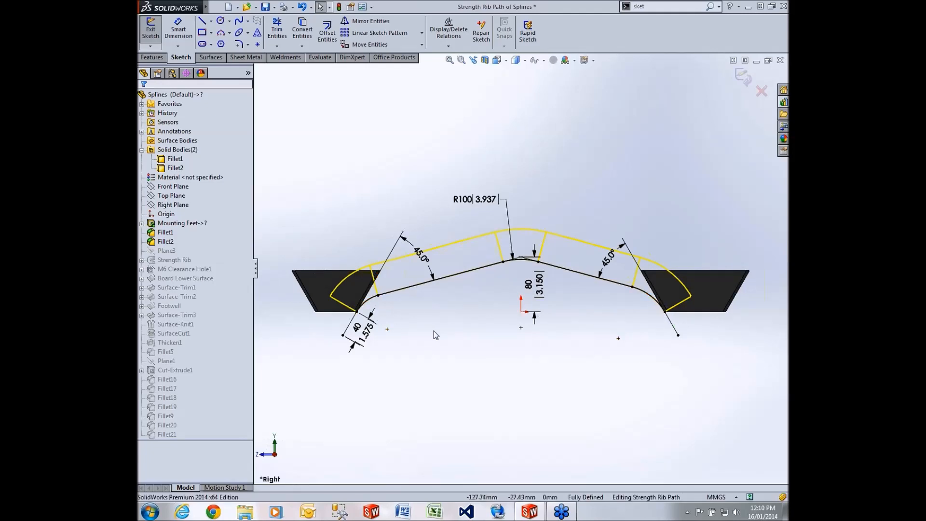
Delete the two end arcs joining the rib path's straight lines to the mounting feet.
{"action": "left_click", "coordinate": [370, 307]}
{"action": "key", "text": "Delete"}
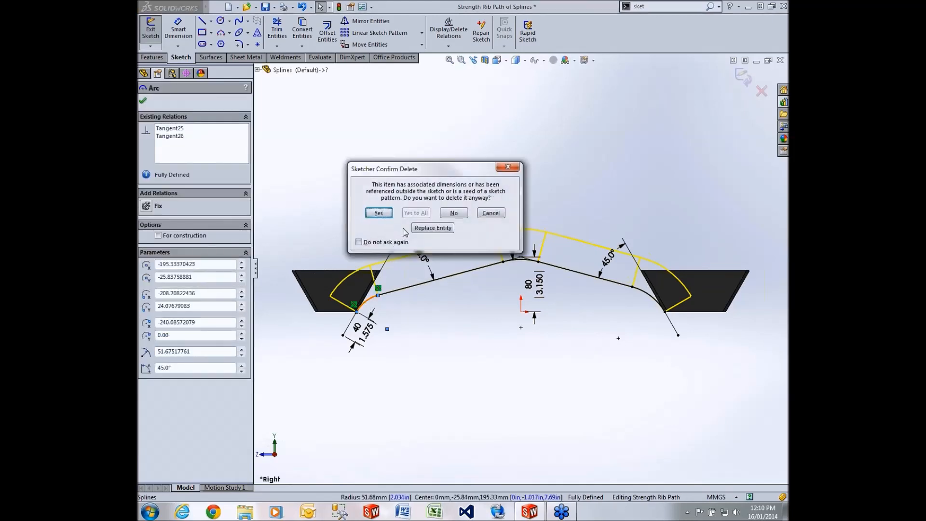
{"action": "left_click", "coordinate": [386, 213]}
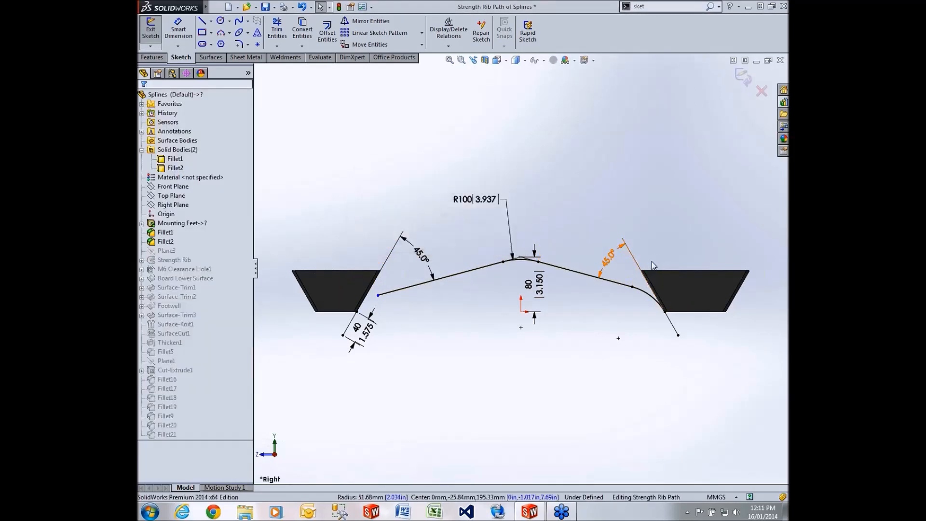
{"action": "left_click", "coordinate": [649, 302]}
{"action": "key", "text": "Delete"}
{"action": "left_click", "coordinate": [378, 212]}
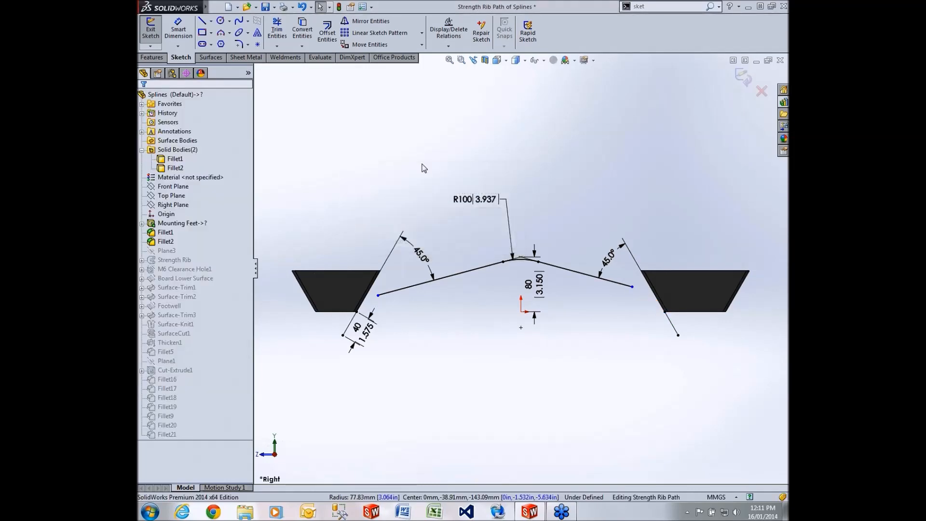
Sketch a conic with auto tangency from the left mounting foot's lower inner corner to the open end of the path's left line.
{"action": "key", "text": "s"}
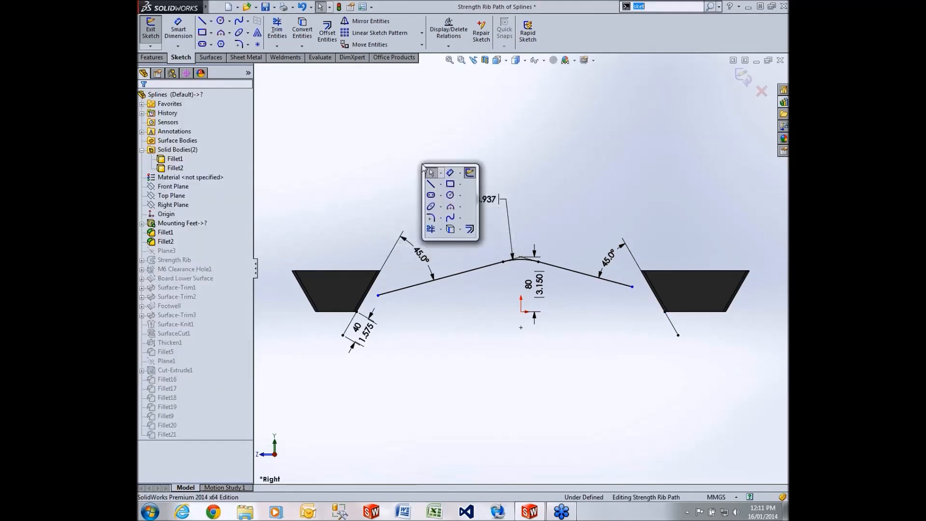
{"action": "left_click", "coordinate": [441, 208]}
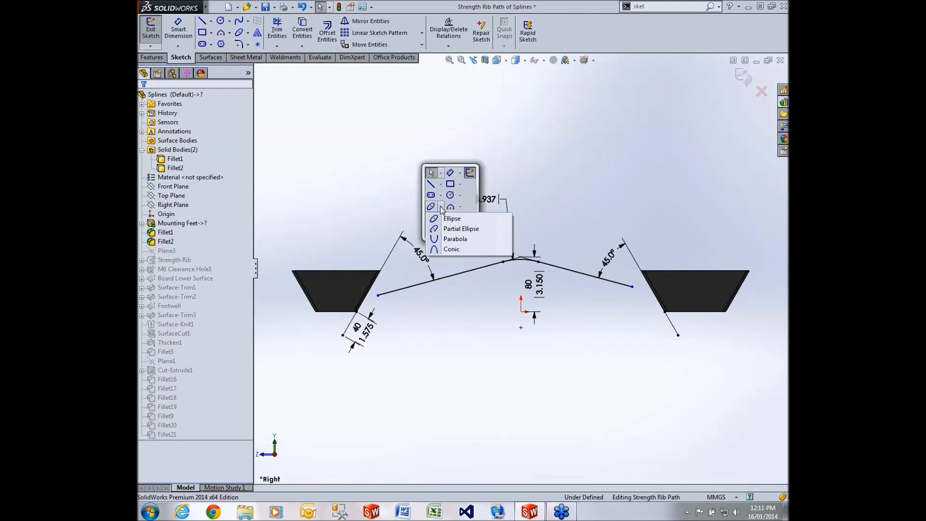
{"action": "left_click", "coordinate": [440, 195]}
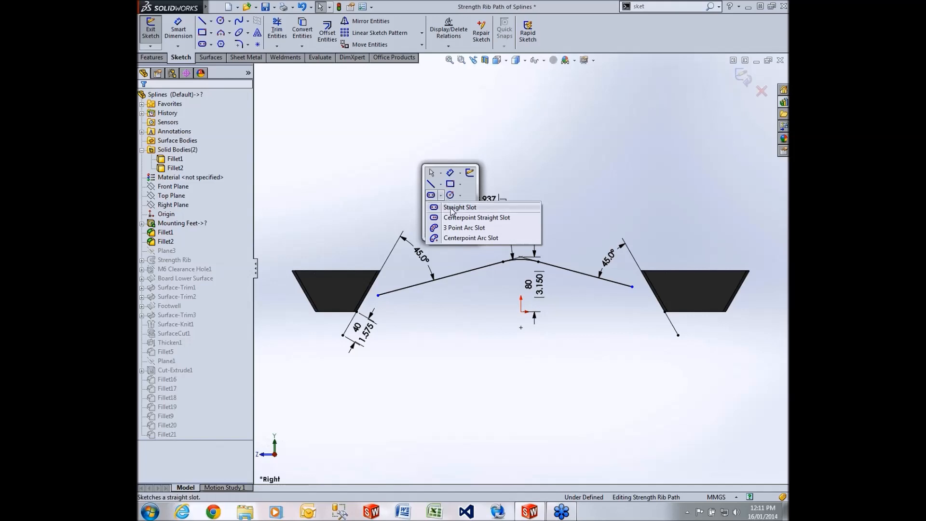
{"action": "left_click", "coordinate": [473, 190]}
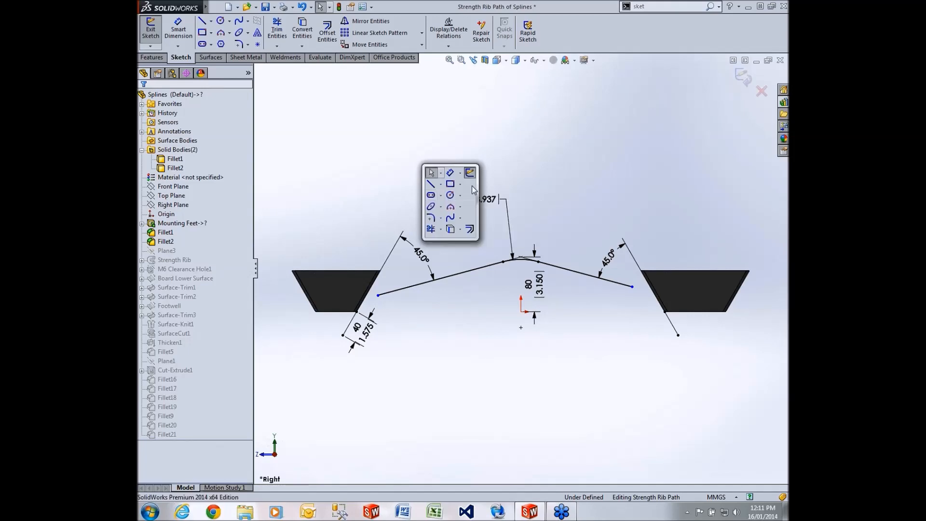
{"action": "left_click", "coordinate": [441, 207]}
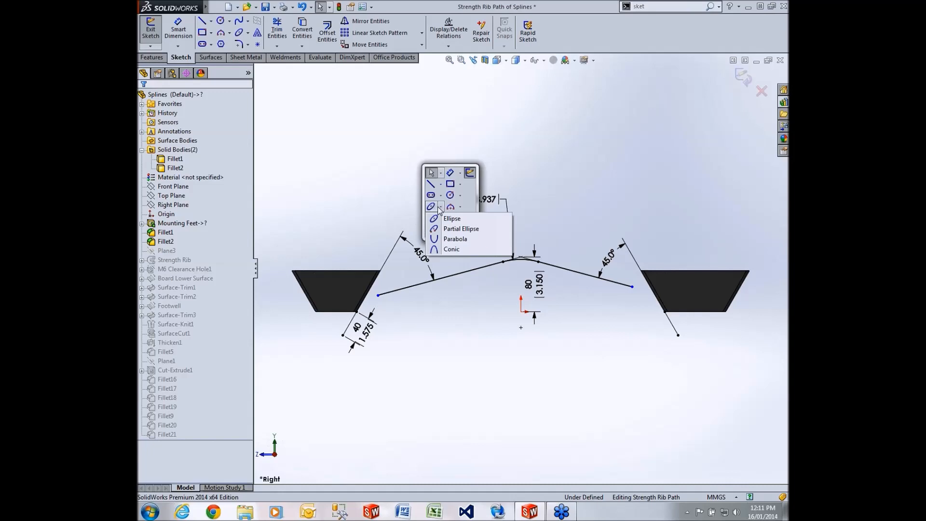
{"action": "left_click", "coordinate": [452, 250]}
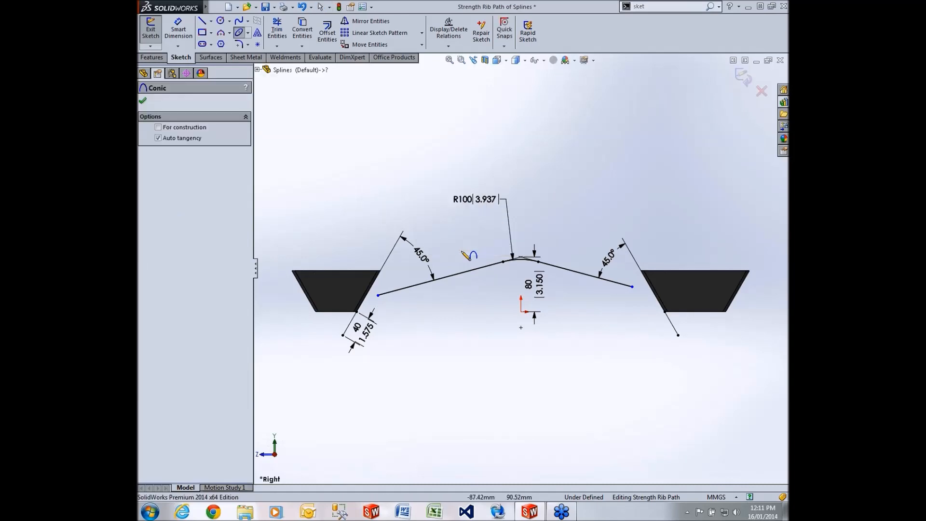
{"action": "scroll", "coordinate": [407, 289], "scroll_direction": "down", "scroll_amount": 5}
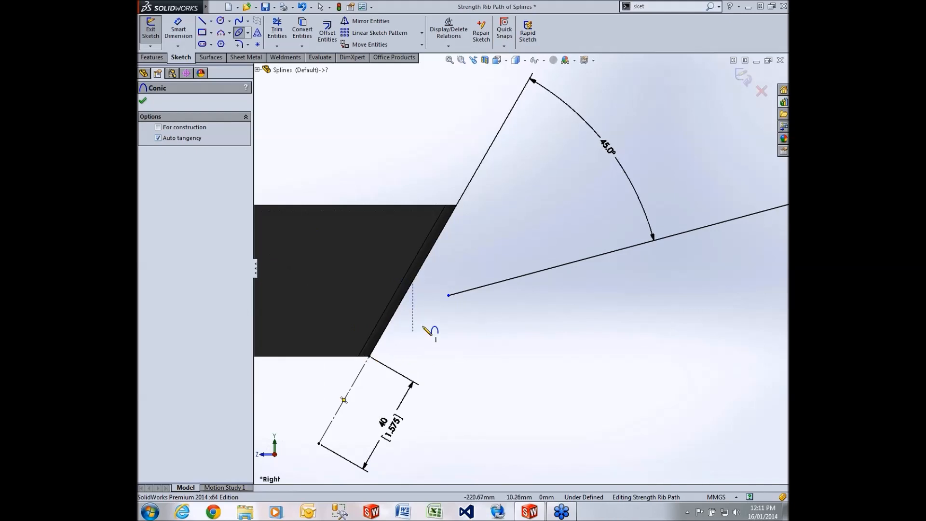
{"action": "scroll", "coordinate": [504, 348], "scroll_direction": "up", "scroll_amount": 1}
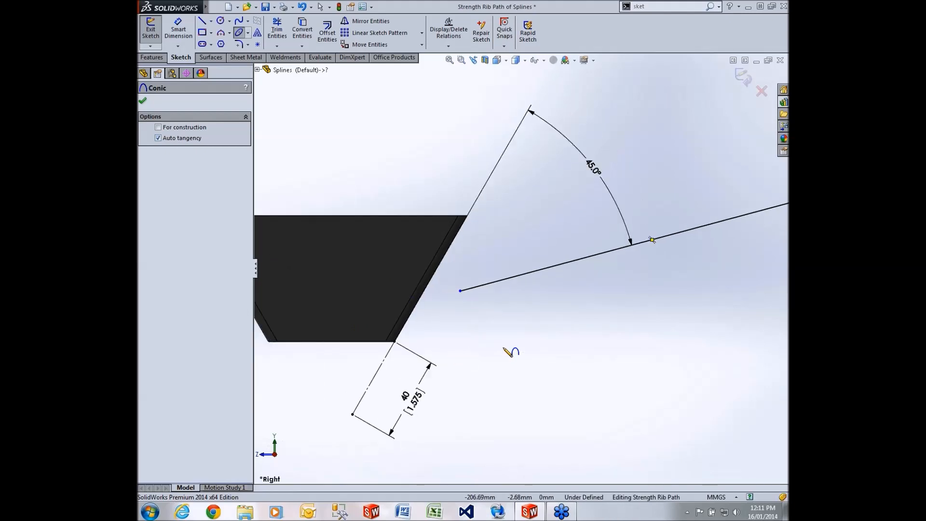
{"action": "left_click", "coordinate": [394, 341]}
{"action": "left_click", "coordinate": [460, 291]}
{"action": "left_click", "coordinate": [468, 314]}
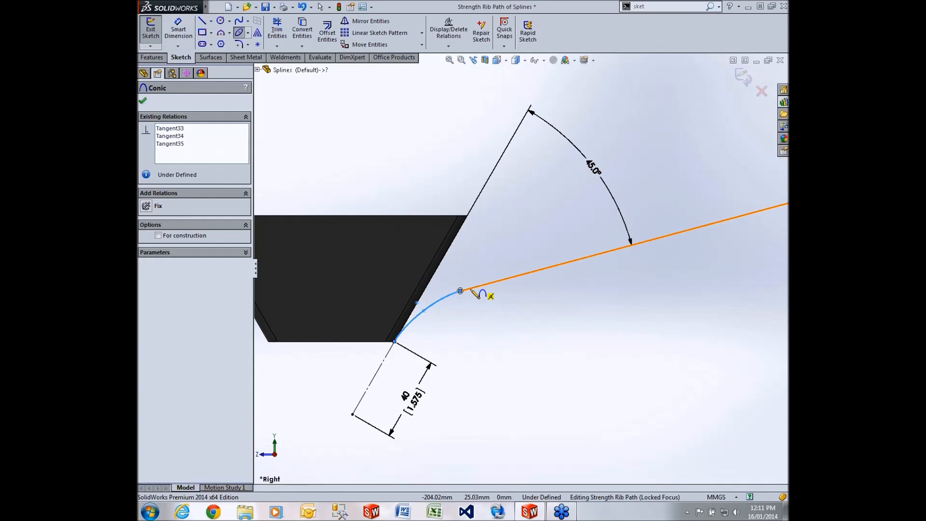
Add a rho dimension to the new conic beside the left mounting foot.
{"action": "key", "text": "s"}
{"action": "left_click", "coordinate": [502, 305]}
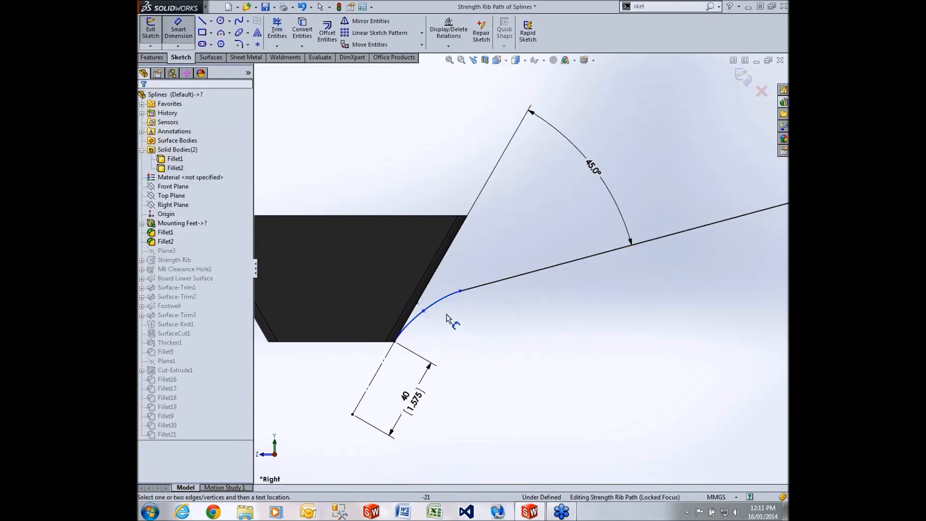
{"action": "left_click", "coordinate": [440, 303]}
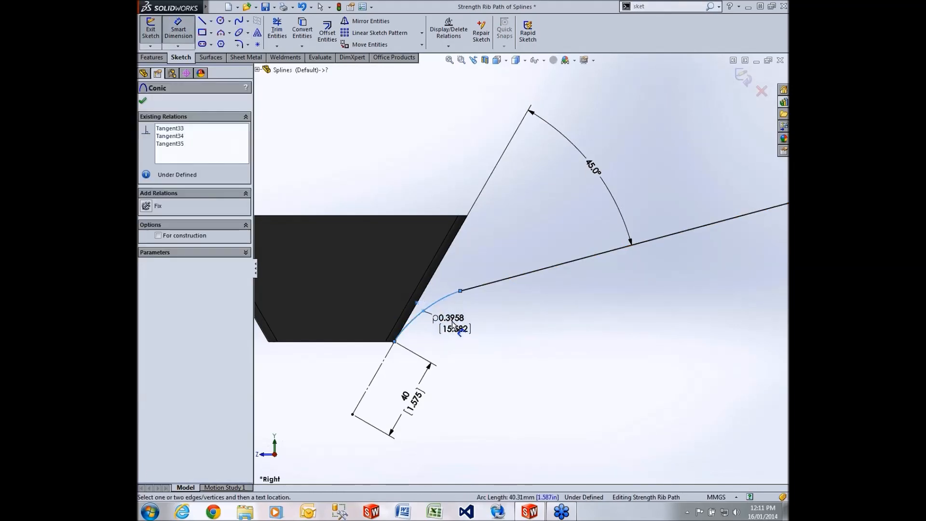
{"action": "left_click", "coordinate": [501, 340]}
{"action": "left_click_drag", "start_coordinate": [494, 311], "coordinate": [596, 320]}
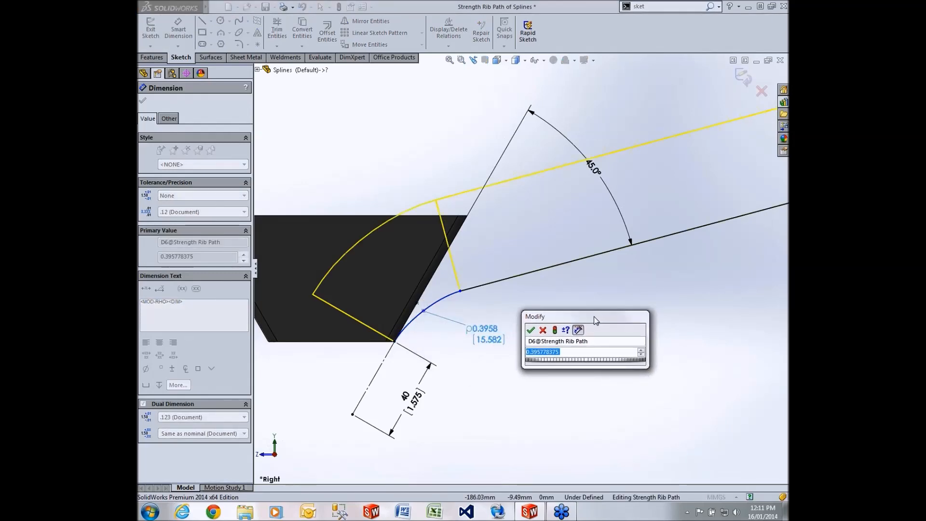
Vary the conic's rho value between about 0.1 and 0.85 to preview how its curve changes.
{"action": "mouse_move", "coordinate": [579, 363]}
{"action": "left_mouse_down"}
{"action": "mouse_move", "coordinate": [589, 362]}
{"action": "mouse_move", "coordinate": [555, 362]}
{"action": "mouse_move", "coordinate": [586, 362]}
{"action": "mouse_move", "coordinate": [566, 361]}
{"action": "mouse_move", "coordinate": [573, 362]}
{"action": "left_mouse_up"}
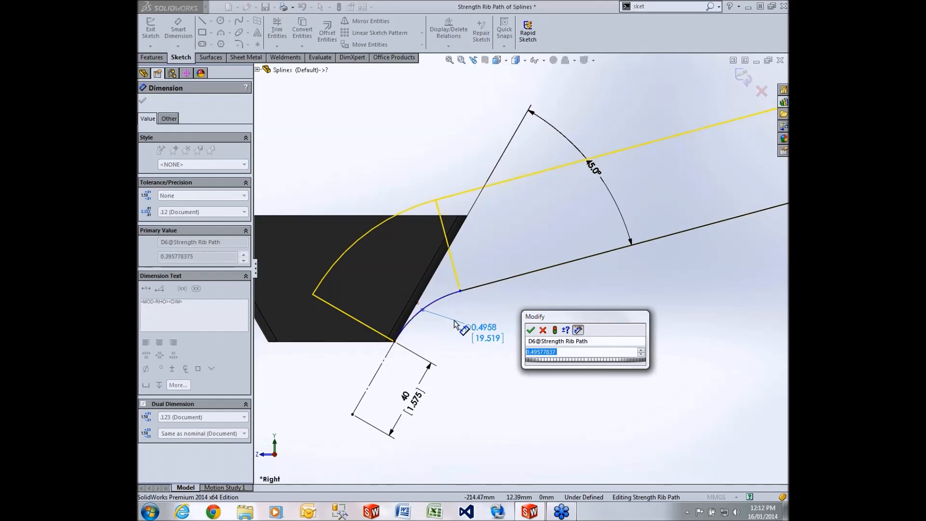
{"action": "left_click_drag", "start_coordinate": [553, 360], "coordinate": [670, 367]}
{"action": "left_click_drag", "start_coordinate": [559, 362], "coordinate": [427, 357]}
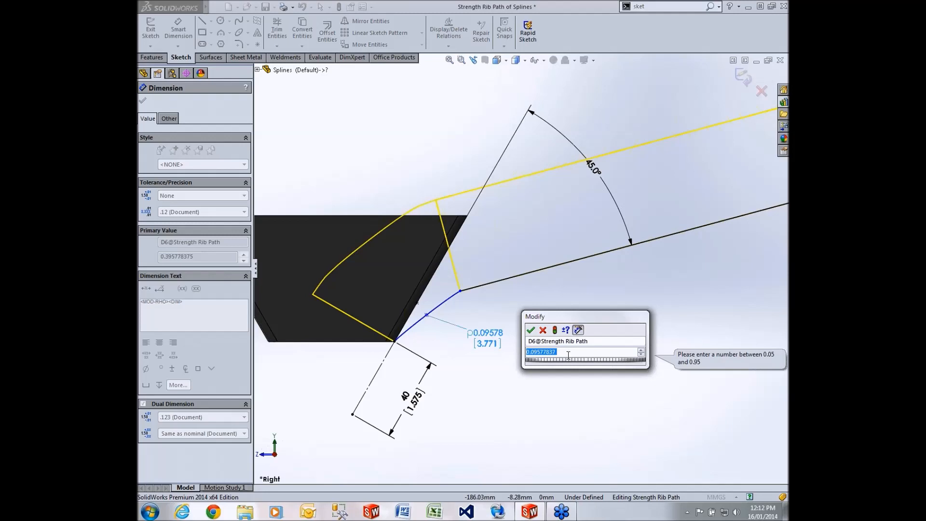
{"action": "left_click_drag", "start_coordinate": [556, 363], "coordinate": [628, 363]}
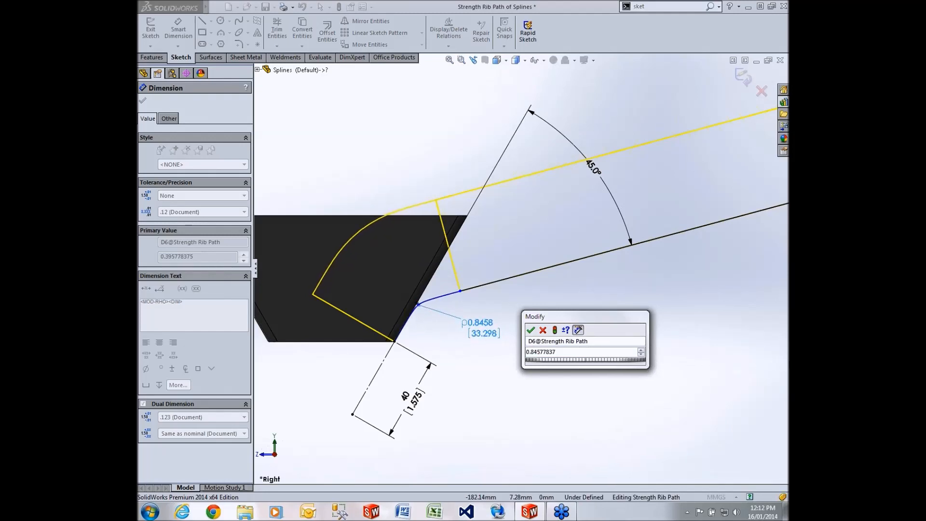
{"action": "left_click_drag", "start_coordinate": [709, 362], "coordinate": [625, 400]}
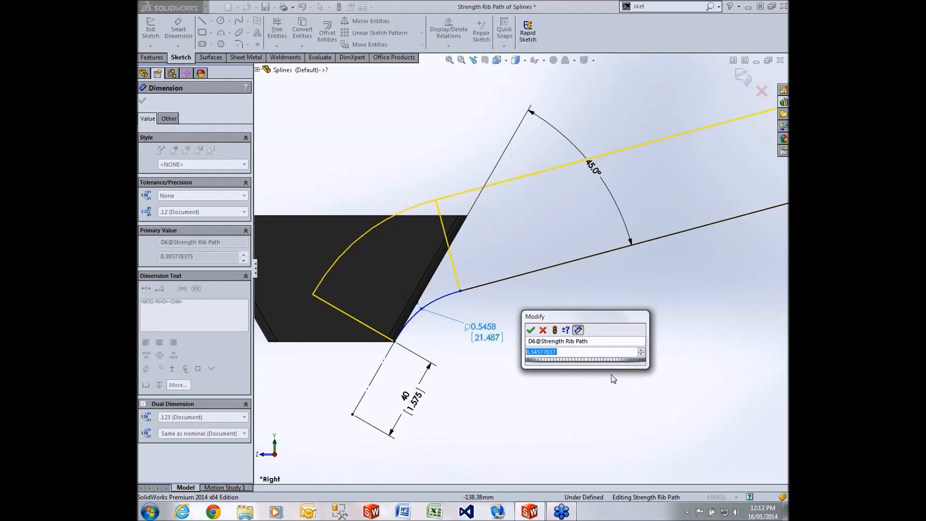
Set the left conic's rho value to 0.7.
{"action": "type", "text": "0.7"}
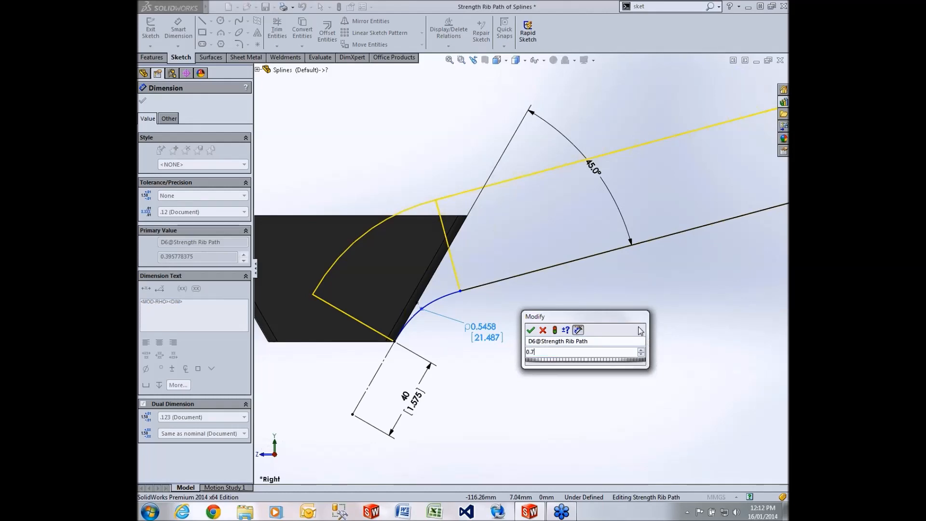
{"action": "key", "text": "Return"}
{"action": "left_click", "coordinate": [638, 326]}
Sketch a conic with auto tangency from the open end of the path's right line to the right mounting foot's lower inner corner.
{"action": "scroll", "coordinate": [638, 325], "scroll_direction": "up", "scroll_amount": 7}
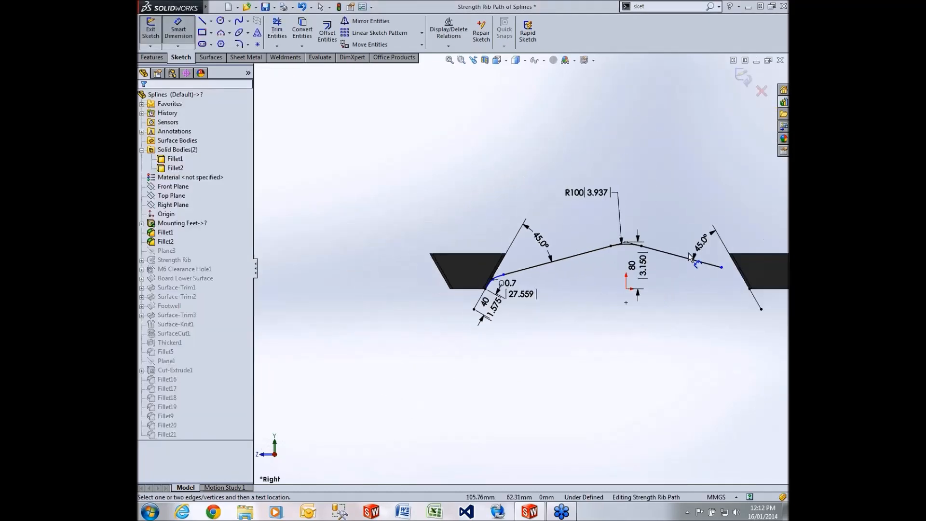
{"action": "scroll", "coordinate": [708, 269], "scroll_direction": "down", "scroll_amount": 5}
{"action": "key", "text": "s"}
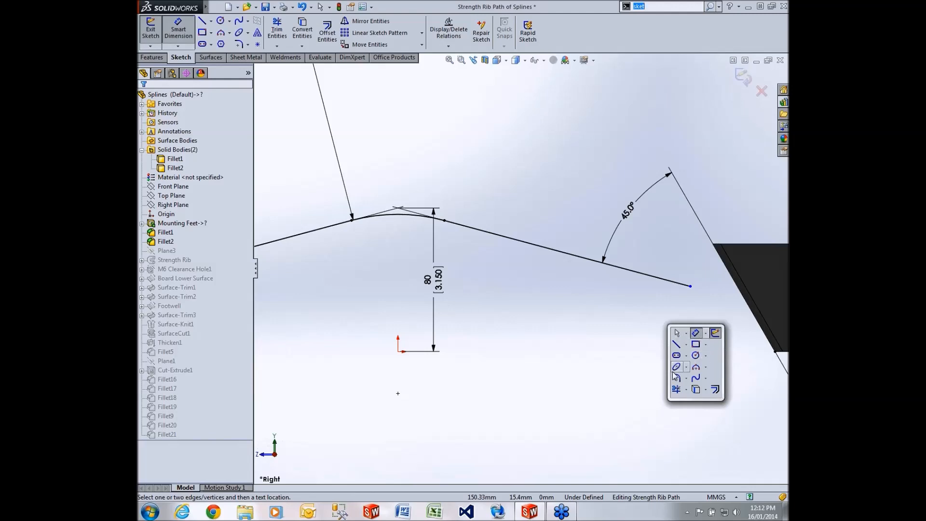
{"action": "left_click", "coordinate": [687, 368]}
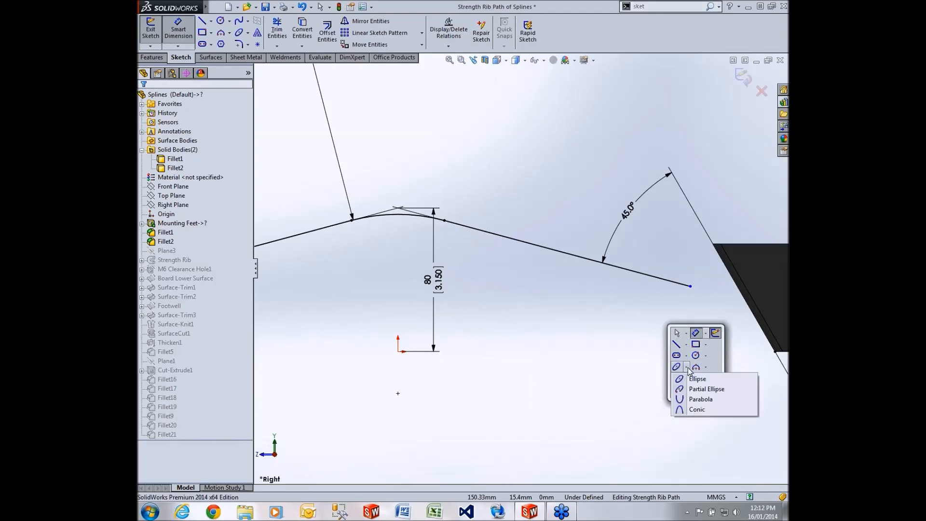
{"action": "left_click", "coordinate": [698, 409]}
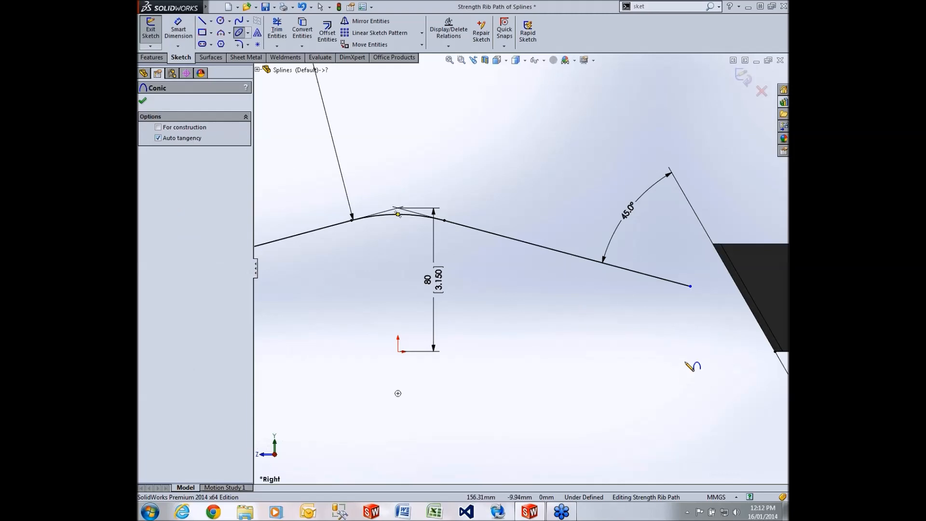
{"action": "left_click", "coordinate": [690, 286]}
{"action": "left_click", "coordinate": [775, 351]}
{"action": "left_click", "coordinate": [728, 319]}
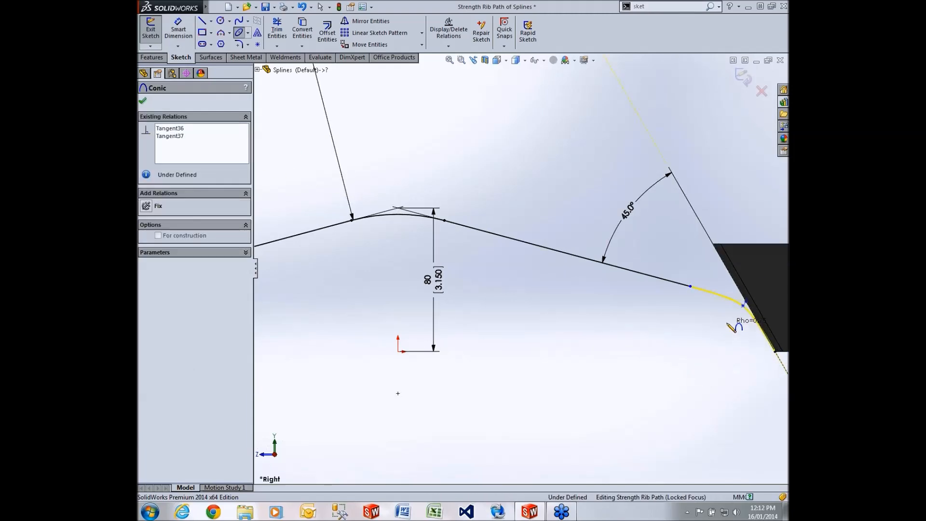
Add a rho dimension of 0.65 to the new conic beside the right mounting foot.
{"action": "key", "text": "s"}
{"action": "left_click", "coordinate": [722, 364]}
{"action": "left_click", "coordinate": [724, 305]}
{"action": "left_click", "coordinate": [693, 344]}
{"action": "type", "text": "0.65"}
{"action": "key", "text": "Return"}
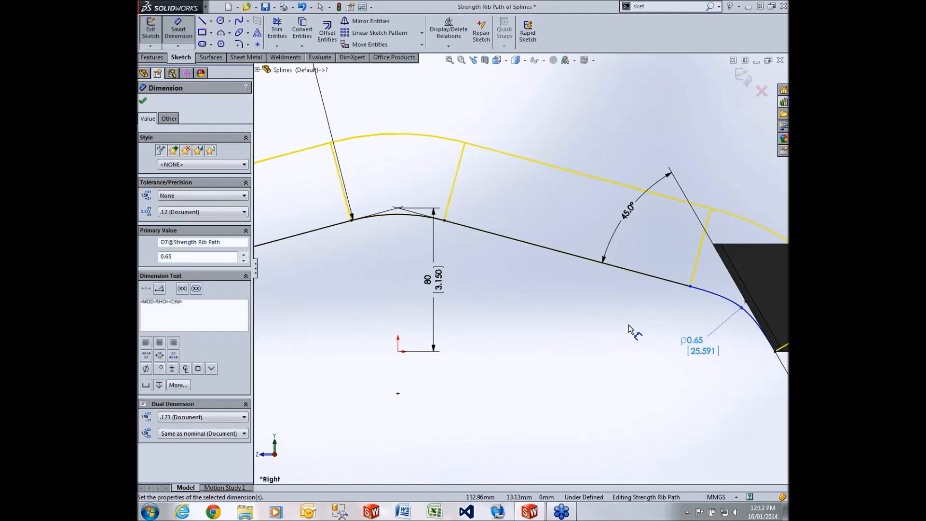
Fully define the path sketch for all entities, with baseline horizontal and vertical dimensions from the origin.
{"action": "scroll", "coordinate": [555, 309], "scroll_direction": "up", "scroll_amount": 3}
{"action": "scroll", "coordinate": [415, 320], "scroll_direction": "up", "scroll_amount": 2}
{"action": "scroll", "coordinate": [415, 314], "scroll_direction": "down", "scroll_amount": 2}
{"action": "key", "text": "Escape"}
{"action": "right_click", "coordinate": [413, 305]}
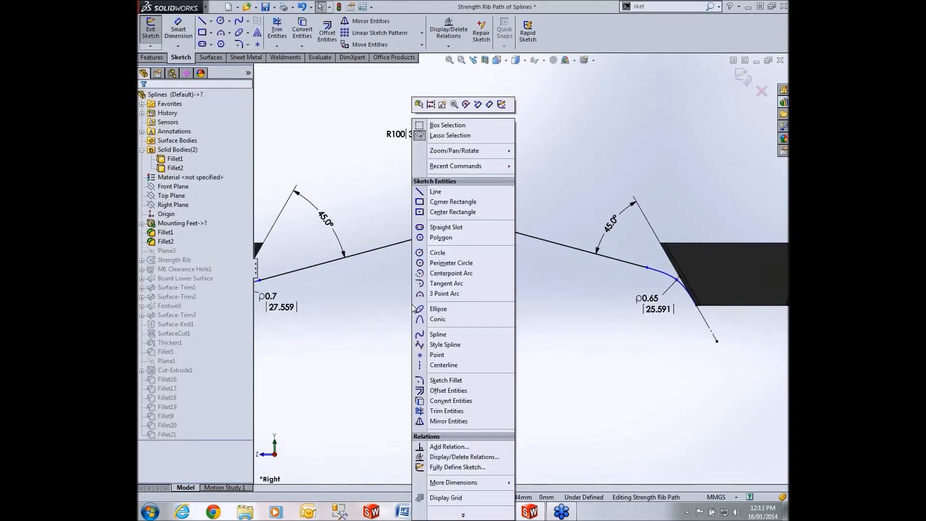
{"action": "left_click", "coordinate": [457, 466]}
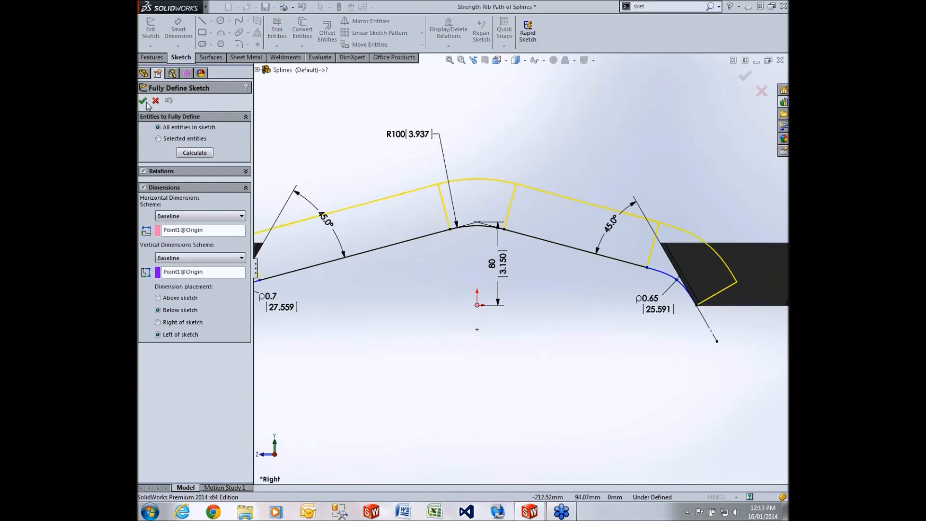
{"action": "left_click", "coordinate": [142, 101]}
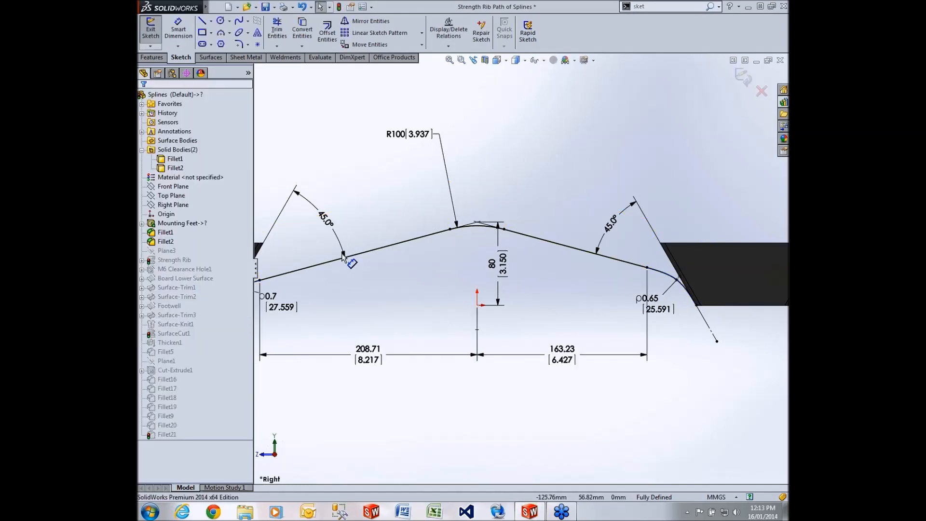
Set the horizontal distances from the origin to the left and right conics' inner ends to 185 mm and 142 mm, and exit the sketch.
{"action": "double_click", "coordinate": [395, 346]}
{"action": "type", "text": "185"}
{"action": "key", "text": "Return"}
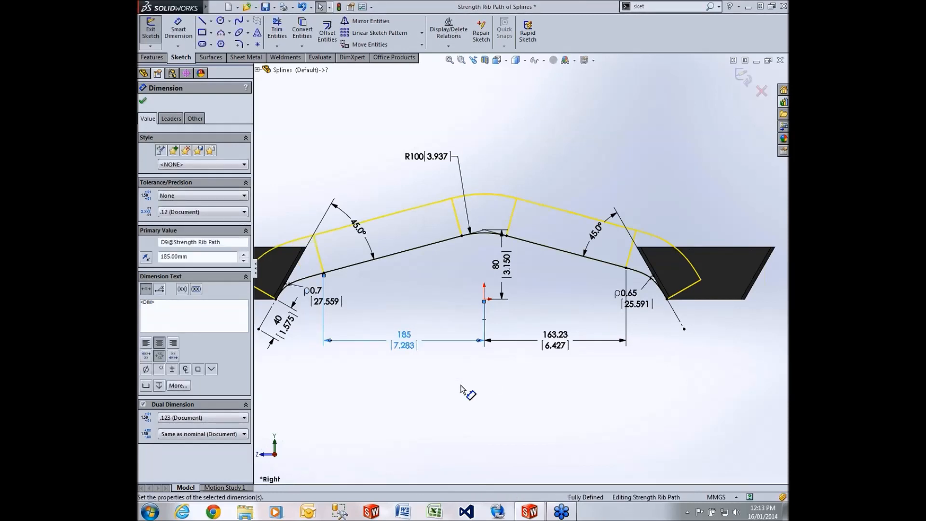
{"action": "double_click", "coordinate": [554, 336]}
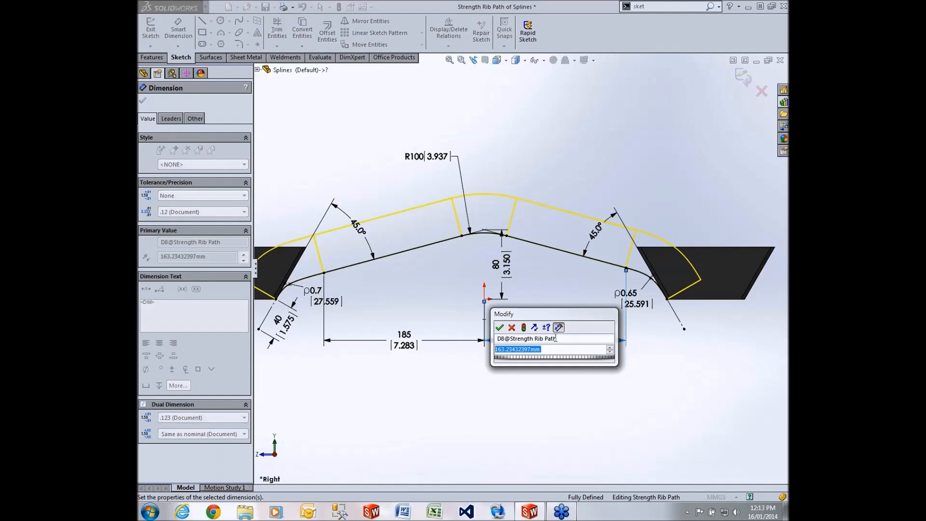
{"action": "type", "text": "142"}
{"action": "key", "text": "Return"}
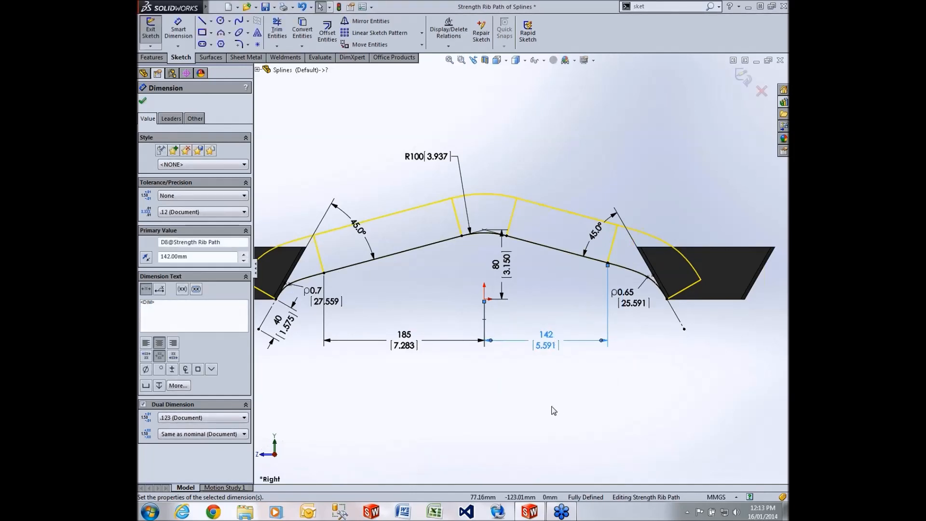
{"action": "left_click", "coordinate": [554, 410]}
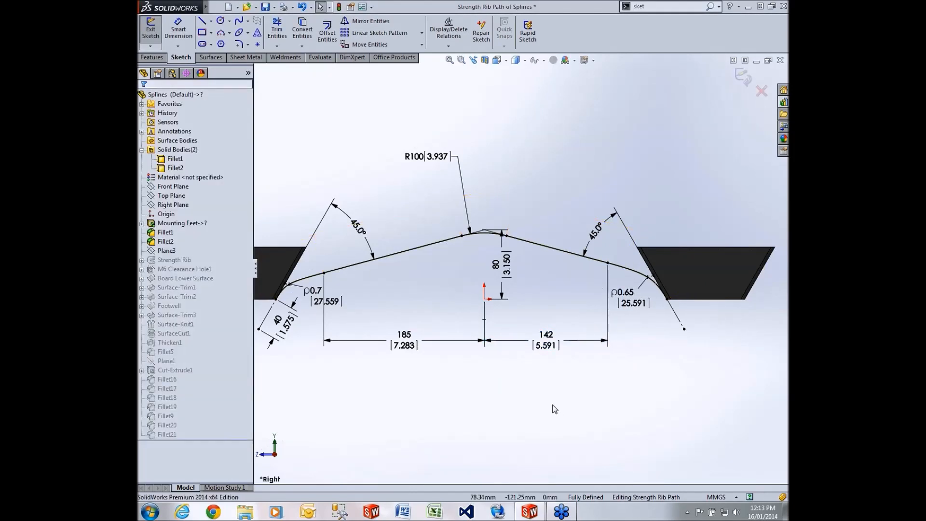
{"action": "scroll", "coordinate": [554, 409], "scroll_direction": "up", "scroll_amount": 1}
{"action": "left_click", "coordinate": [742, 78]}
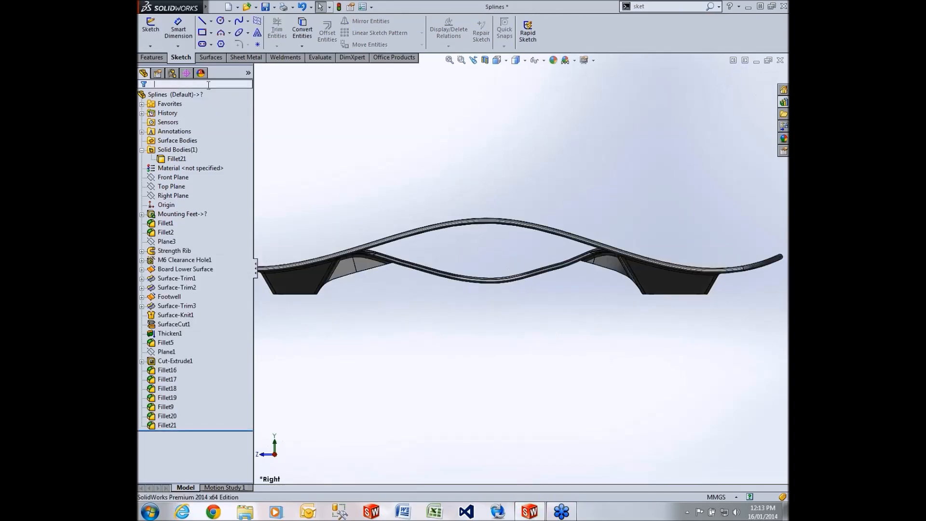
Filter the feature tree by "stre" and open the Strength Rib Profile sketch for editing.
{"action": "left_click", "coordinate": [227, 83]}
{"action": "type", "text": "stre"}
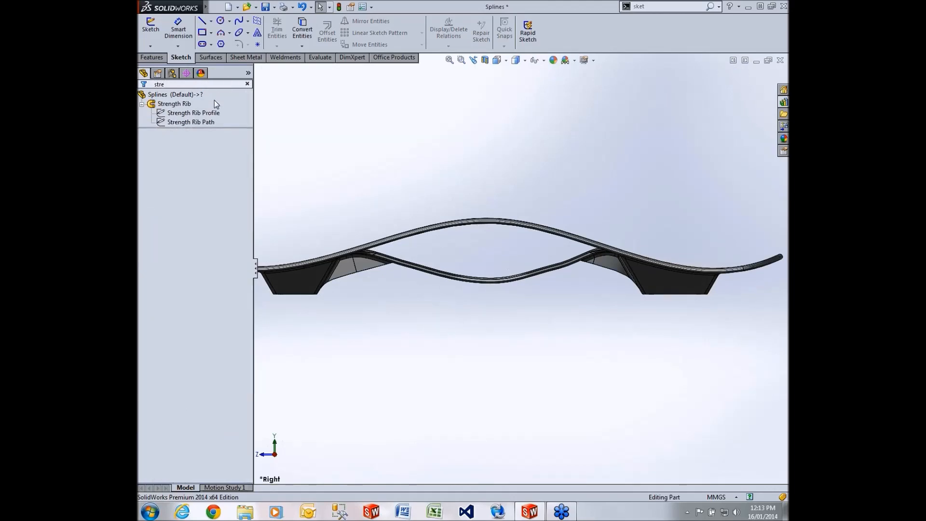
{"action": "left_click", "coordinate": [208, 123]}
{"action": "left_click", "coordinate": [203, 113]}
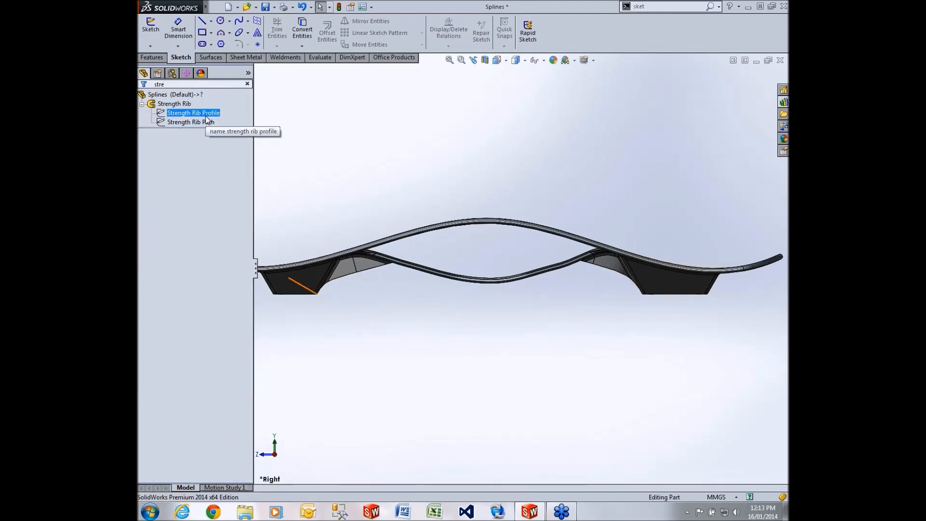
{"action": "left_click", "coordinate": [215, 97]}
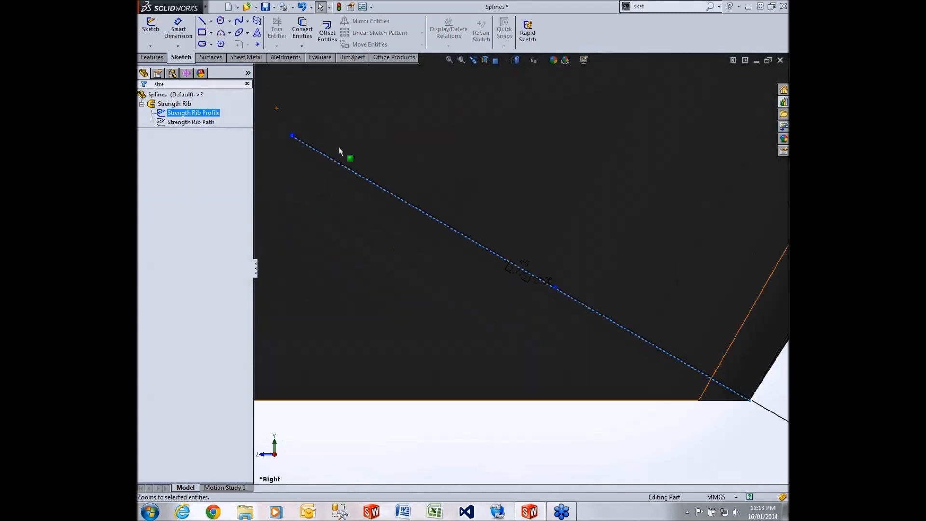
{"action": "left_click", "coordinate": [213, 113]}
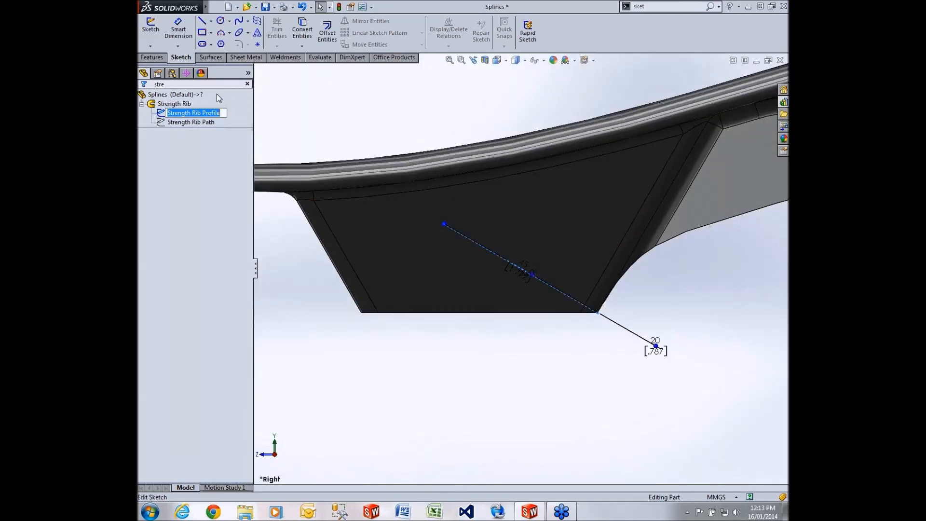
{"action": "left_click", "coordinate": [160, 113]}
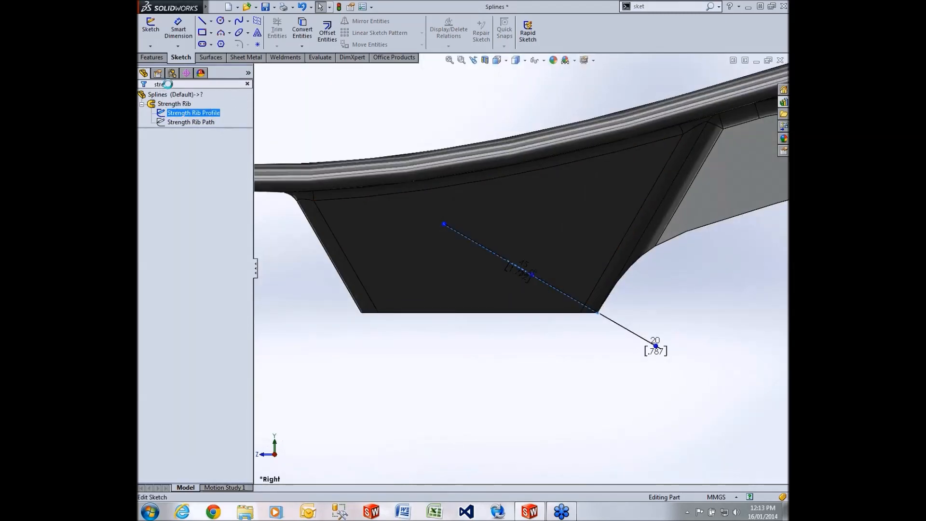
{"action": "left_click", "coordinate": [172, 84]}
Delete the 20 mm horizontal line along the bottom of the strength rib profile.
{"action": "scroll", "coordinate": [564, 317], "scroll_direction": "up", "scroll_amount": 3}
{"action": "mouse_move", "coordinate": [564, 317]}
{"action": "middle_mouse_down"}
{"action": "mouse_move", "coordinate": [552, 299]}
{"action": "mouse_move", "coordinate": [487, 323]}
{"action": "mouse_move", "coordinate": [490, 335]}
{"action": "mouse_move", "coordinate": [551, 324]}
{"action": "middle_mouse_up"}
{"action": "scroll", "coordinate": [493, 242], "scroll_direction": "down", "scroll_amount": 4}
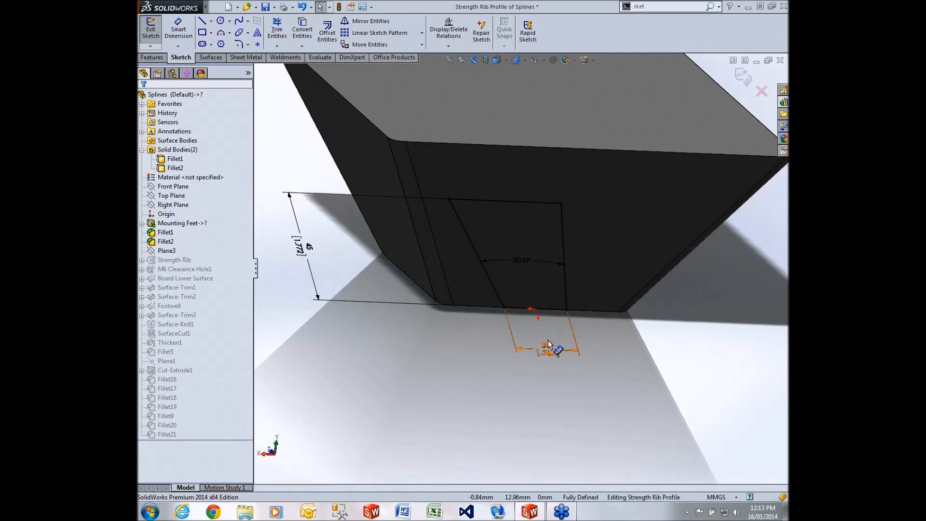
{"action": "left_click", "coordinate": [554, 310]}
{"action": "key", "text": "Delete"}
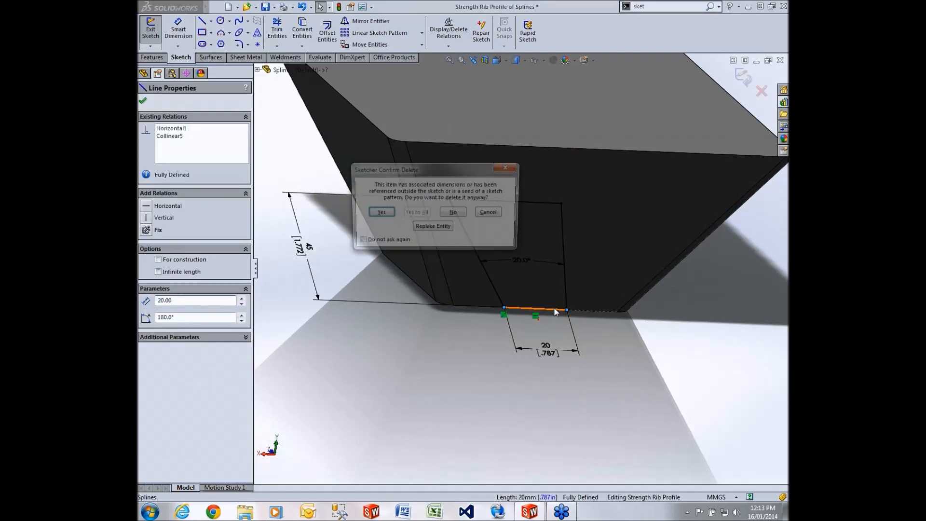
{"action": "left_click", "coordinate": [378, 213]}
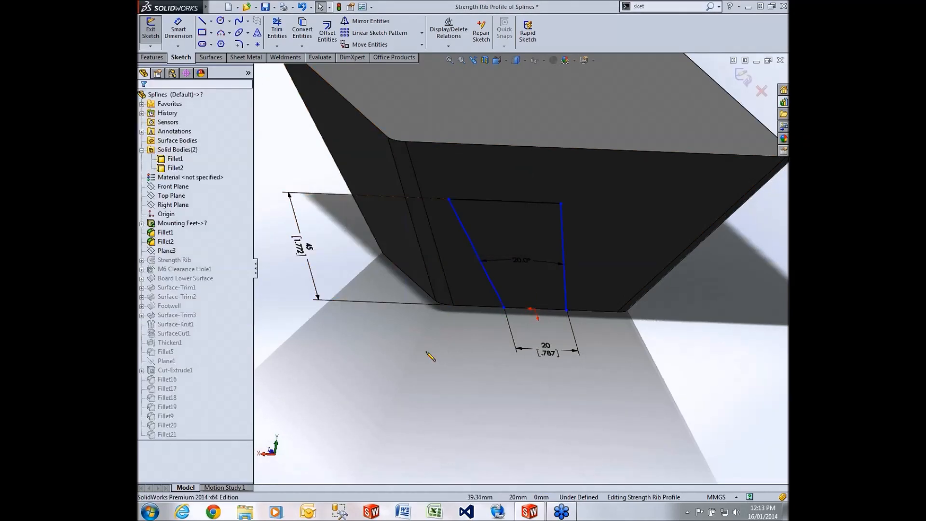
Sketch a downward-bulging conic with auto tangency between the lower ends of the profile's two slanted lines.
{"action": "key", "text": "s"}
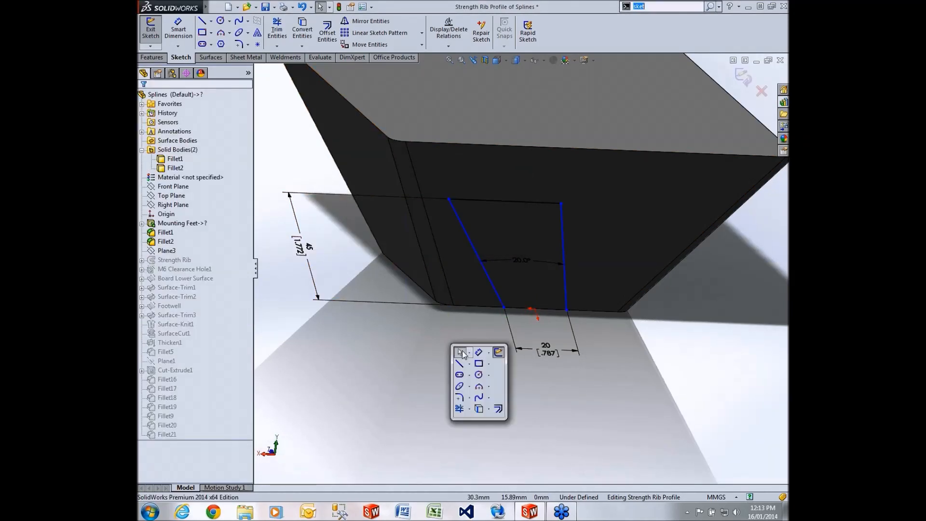
{"action": "left_click", "coordinate": [469, 387]}
{"action": "left_click", "coordinate": [478, 432]}
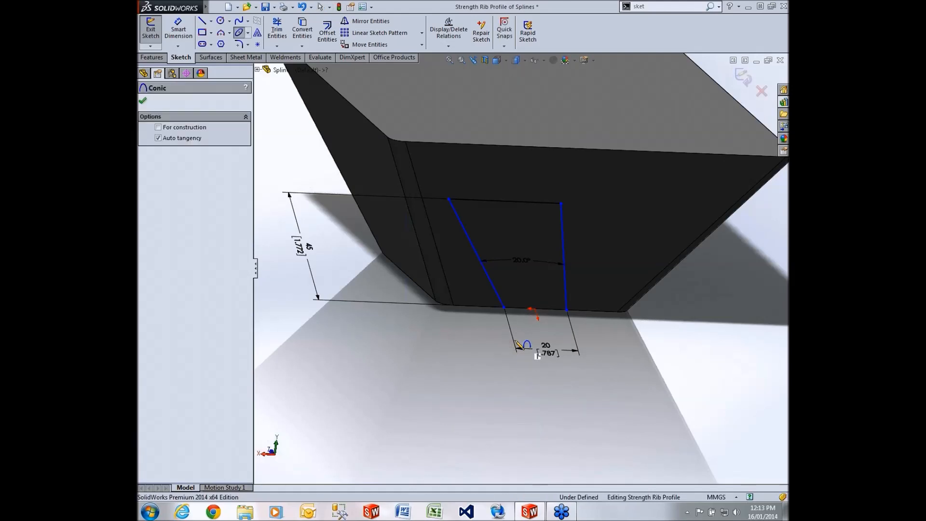
{"action": "left_click", "coordinate": [504, 307]}
{"action": "left_click", "coordinate": [566, 310]}
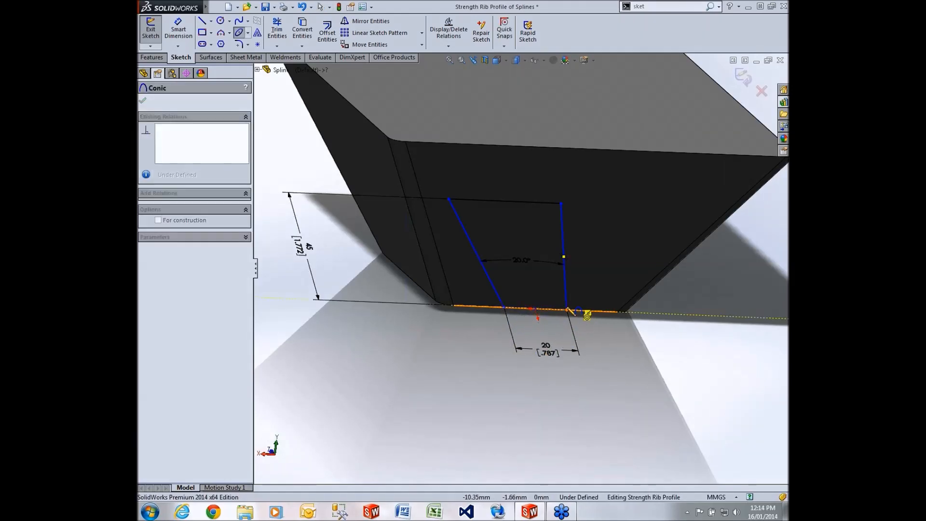
{"action": "left_click", "coordinate": [559, 341]}
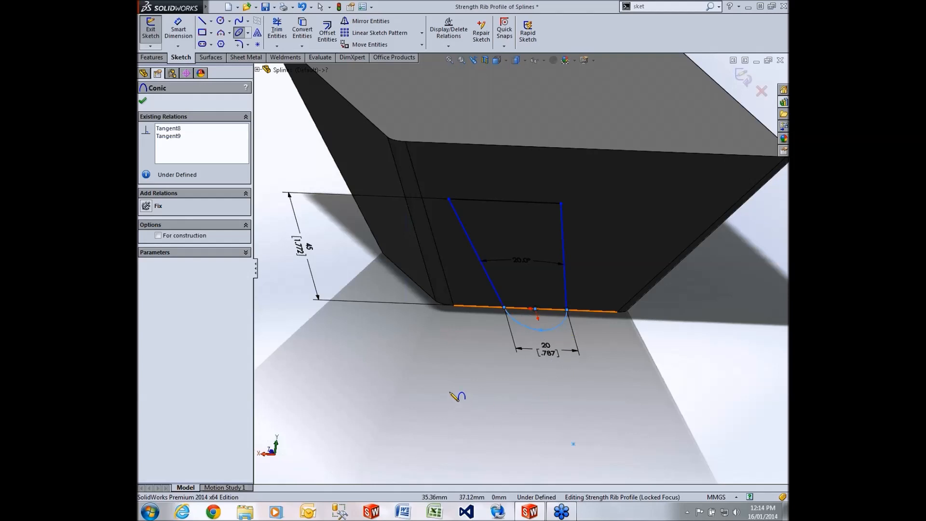
Add a rho dimension of 0.2 to the conic at the bottom of the rib profile.
{"action": "key", "text": "s"}
{"action": "left_click", "coordinate": [472, 392]}
{"action": "left_click", "coordinate": [556, 329]}
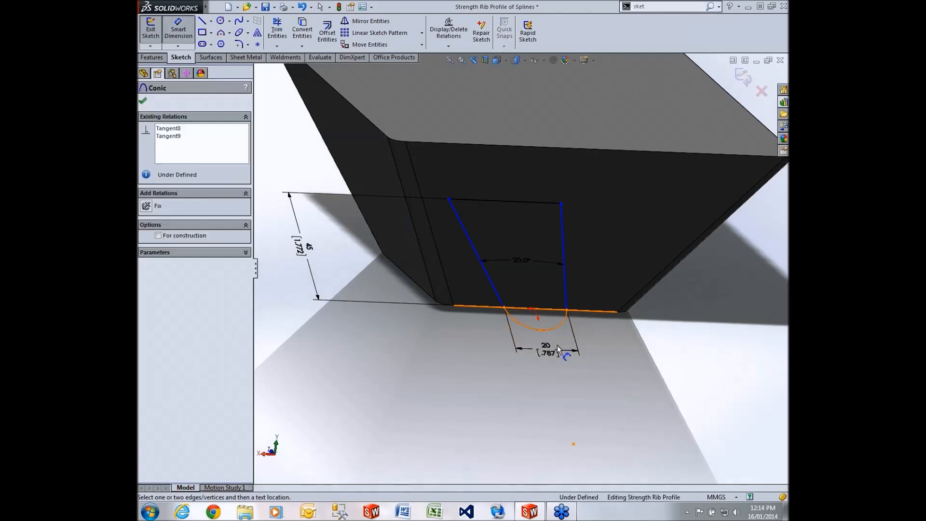
{"action": "left_click", "coordinate": [596, 397]}
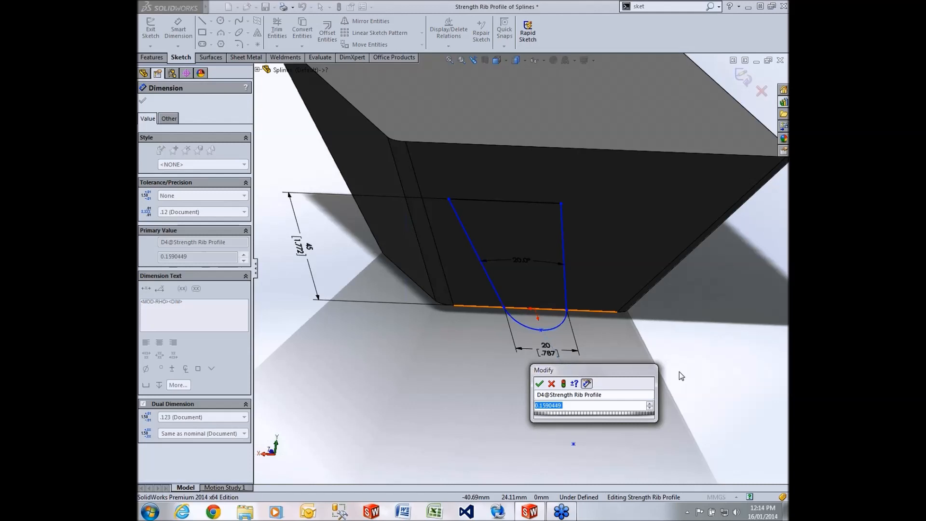
{"action": "type", "text": "0.2"}
{"action": "key", "text": "Return"}
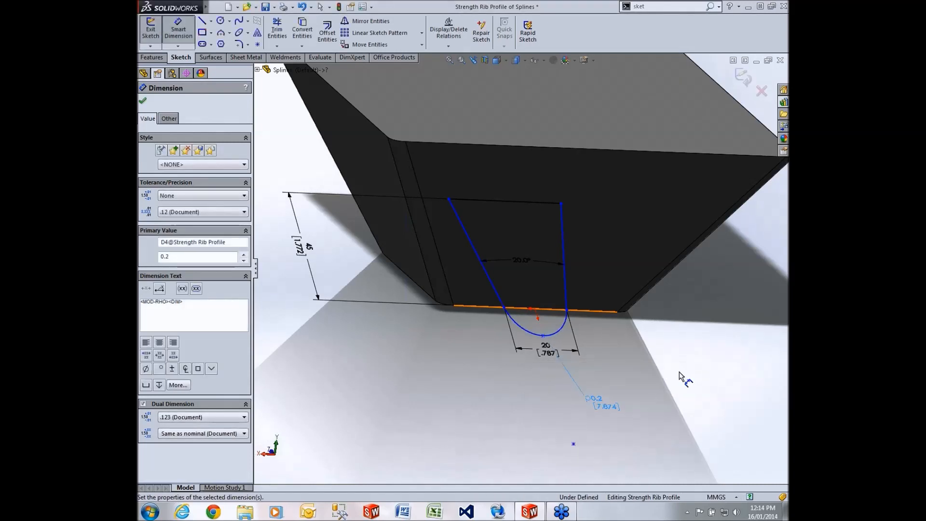
{"action": "key", "text": "Escape"}
{"action": "key", "text": "Escape"}
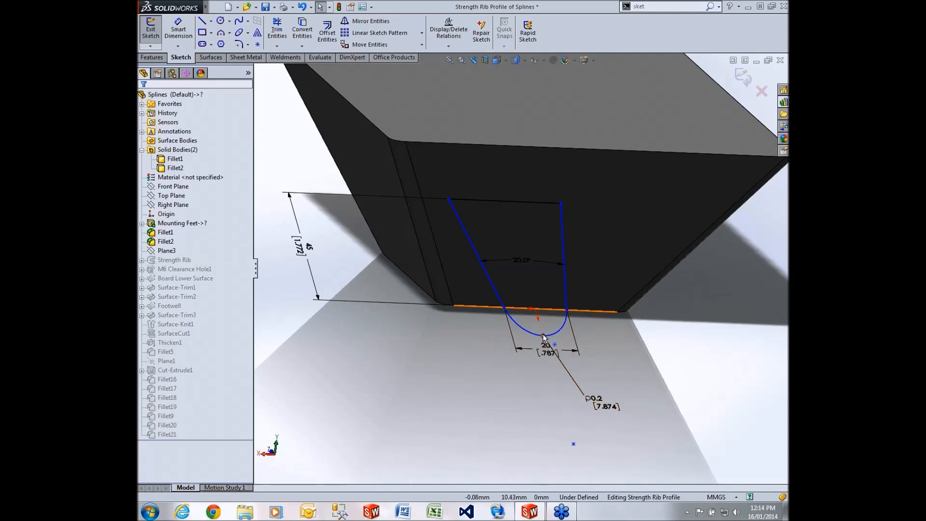
Attach the conic's lowest point to the midpoint of the mounting foot's bottom edge and rebuild the part.
{"action": "left_click_drag", "start_coordinate": [542, 336], "coordinate": [536, 311]}
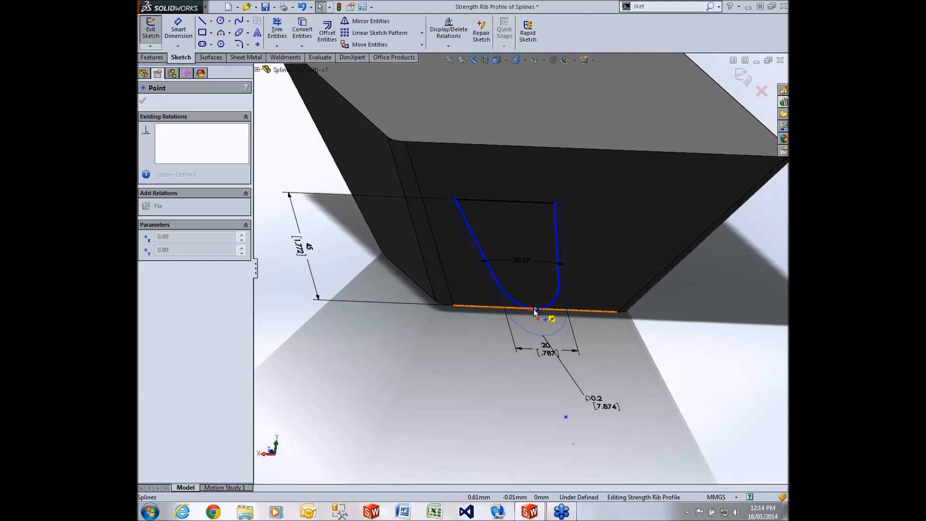
{"action": "left_click_drag", "start_coordinate": [536, 311], "coordinate": [535, 311]}
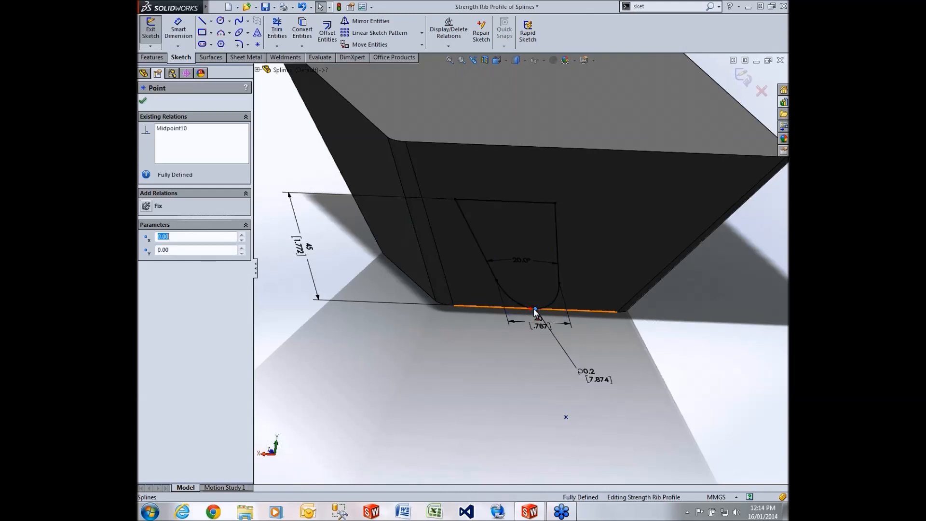
{"action": "left_click", "coordinate": [475, 386]}
{"action": "key", "text": "ctrl+b"}
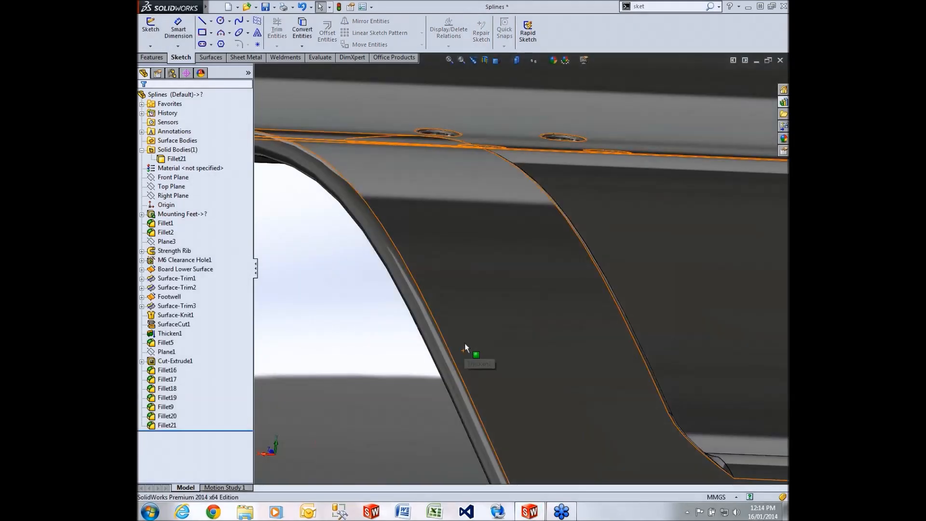
Find the Board Profile sketch by filtering the feature tree for "boar" and open it for editing in the Right view.
{"action": "scroll", "coordinate": [462, 345], "scroll_direction": "up", "scroll_amount": 5}
{"action": "middle_click_drag", "start_coordinate": [461, 346], "coordinate": [385, 424]}
{"action": "scroll", "coordinate": [421, 351], "scroll_direction": "down", "scroll_amount": 4}
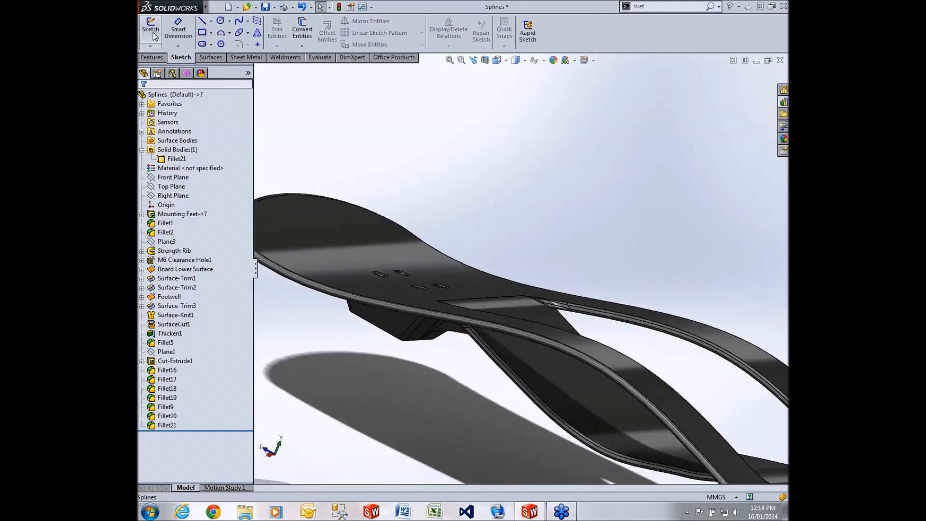
{"action": "left_click", "coordinate": [172, 84]}
{"action": "type", "text": "boar"}
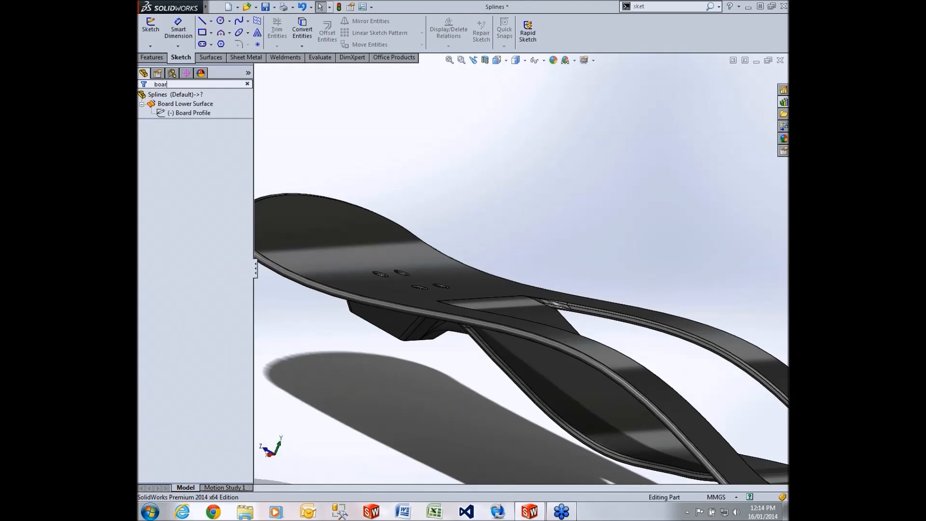
{"action": "left_click", "coordinate": [199, 114]}
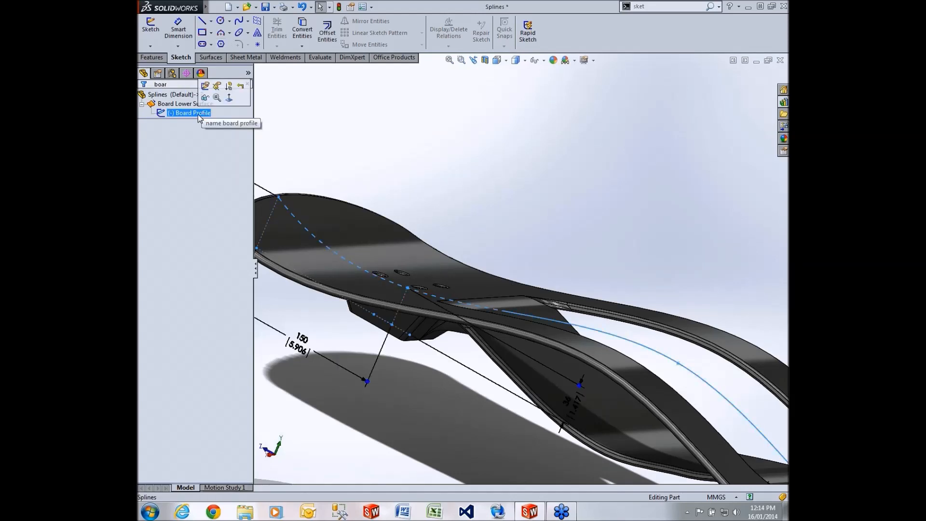
{"action": "left_click", "coordinate": [204, 88]}
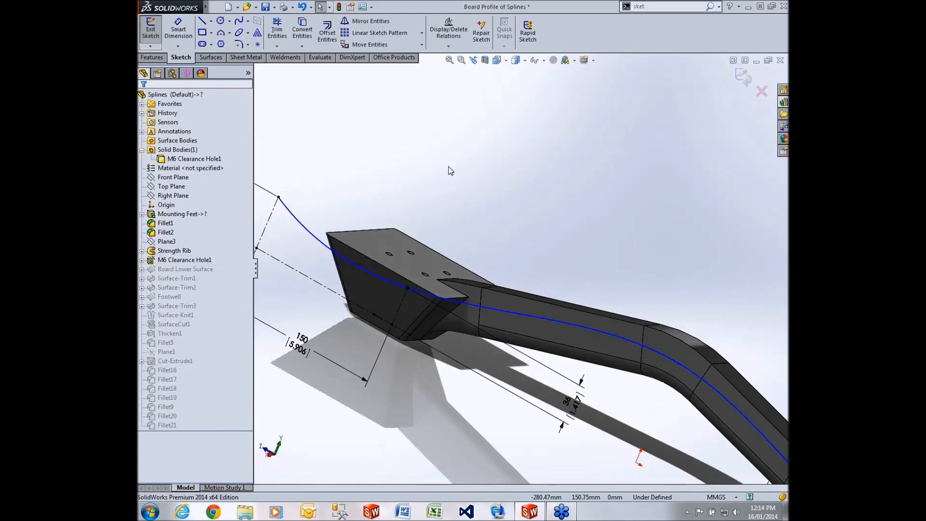
{"action": "key", "text": "space"}
{"action": "left_click", "coordinate": [567, 228]}
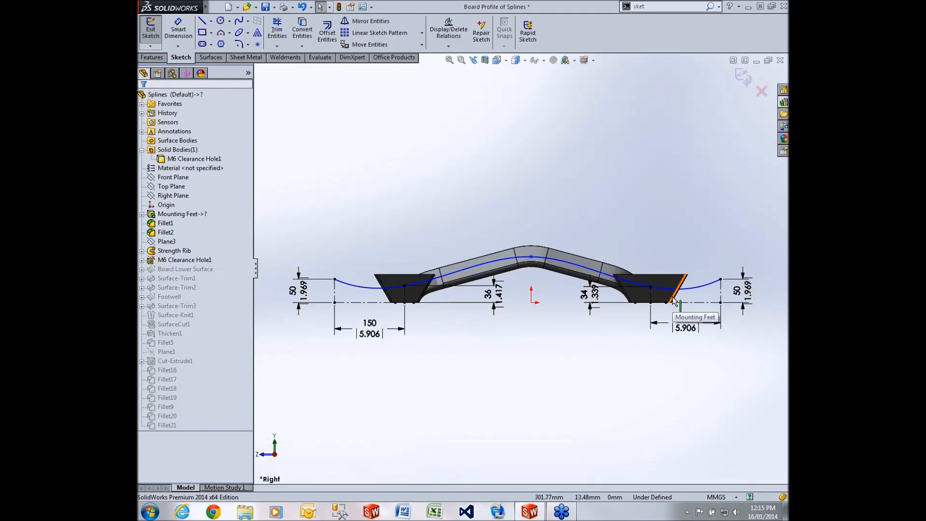
Dimension the total length of the board profile spline as 850 mm and exit the sketch.
{"action": "key", "text": "s"}
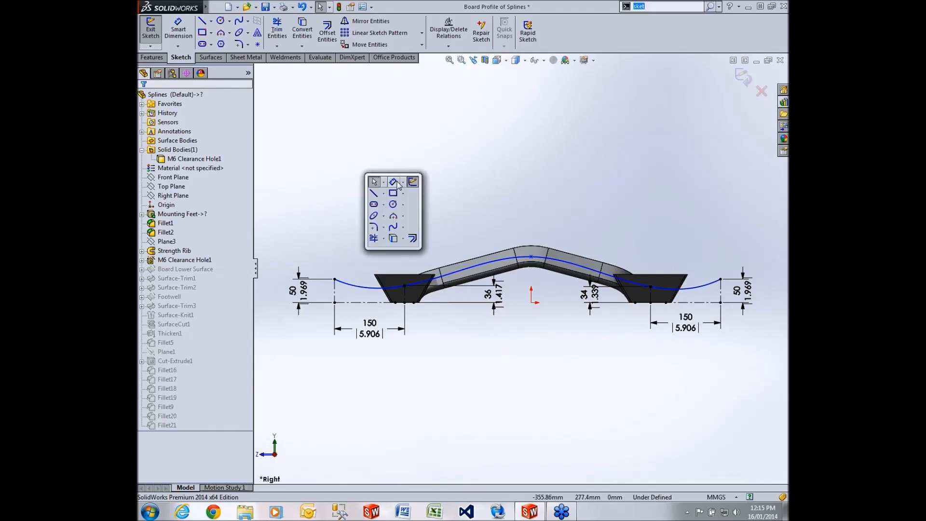
{"action": "left_click", "coordinate": [388, 166]}
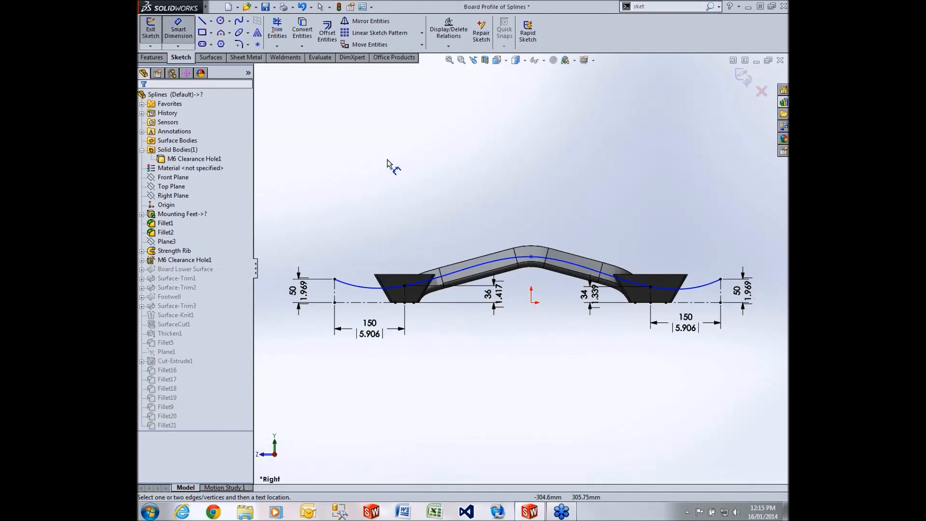
{"action": "left_click", "coordinate": [350, 287]}
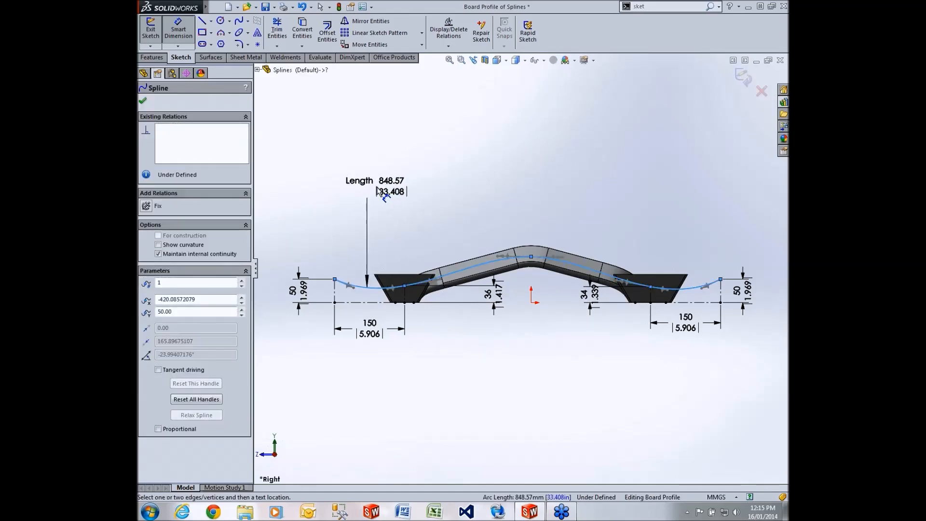
{"action": "left_click", "coordinate": [377, 187]}
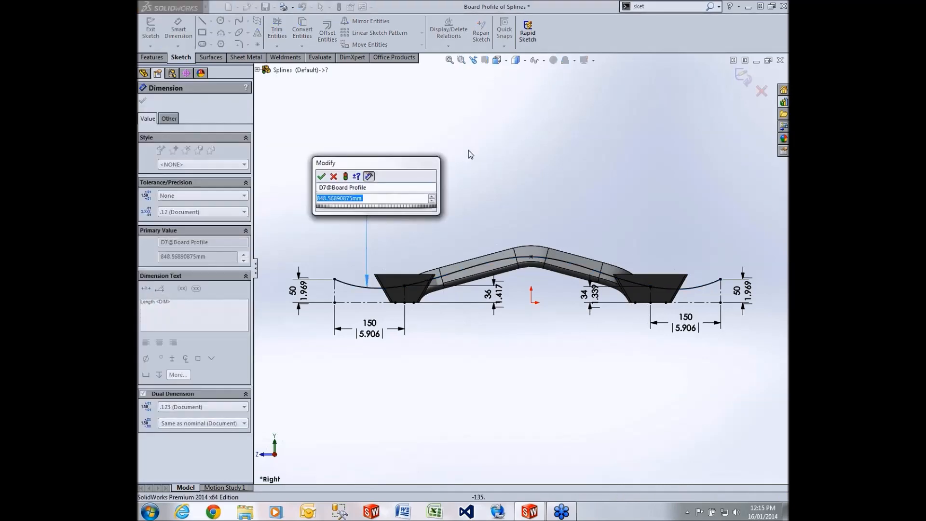
{"action": "type", "text": "850"}
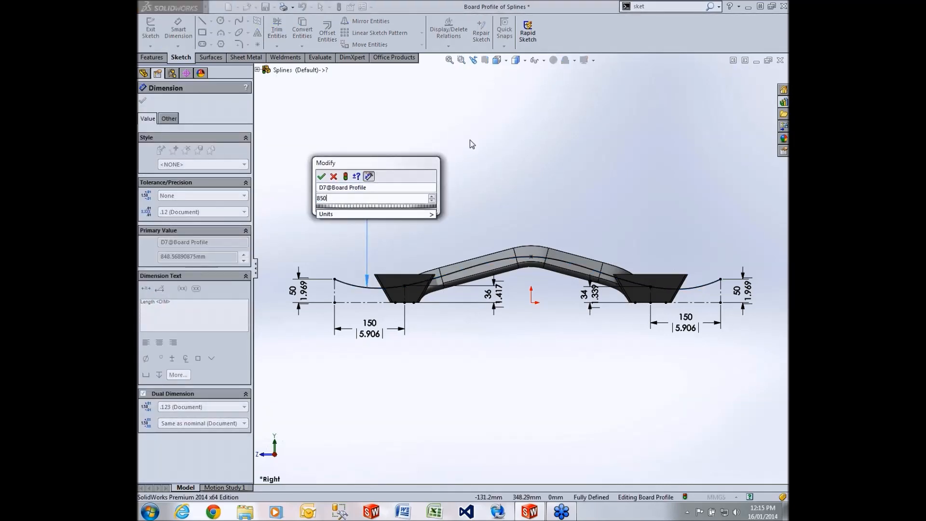
{"action": "key", "text": "Return"}
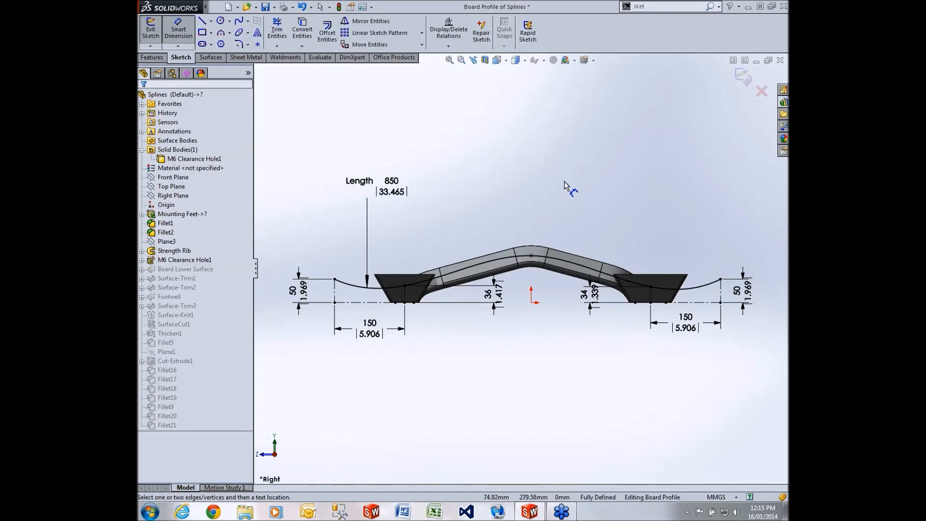
{"action": "left_click", "coordinate": [743, 78]}
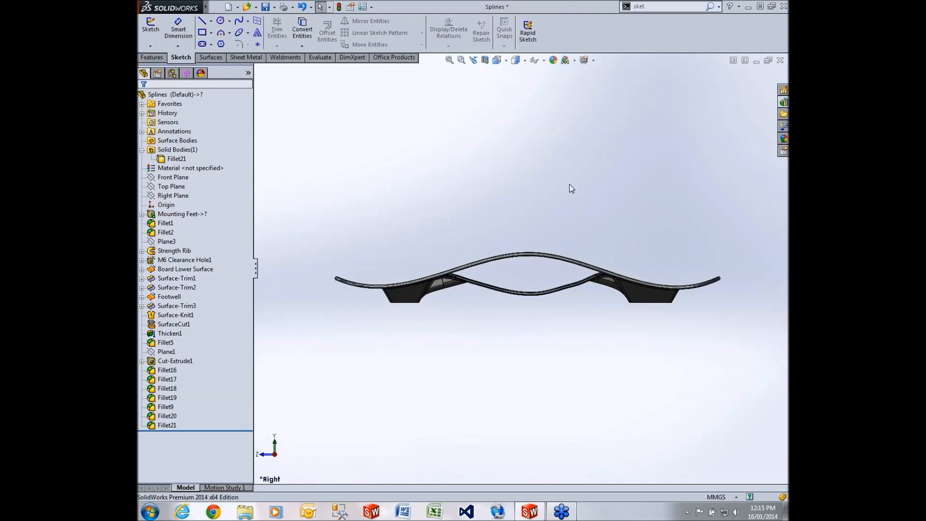
Find the Footwell Sketch by filtering the feature tree for "foot" and open it for editing in the Right view.
{"action": "middle_click_drag", "start_coordinate": [584, 287], "coordinate": [583, 258]}
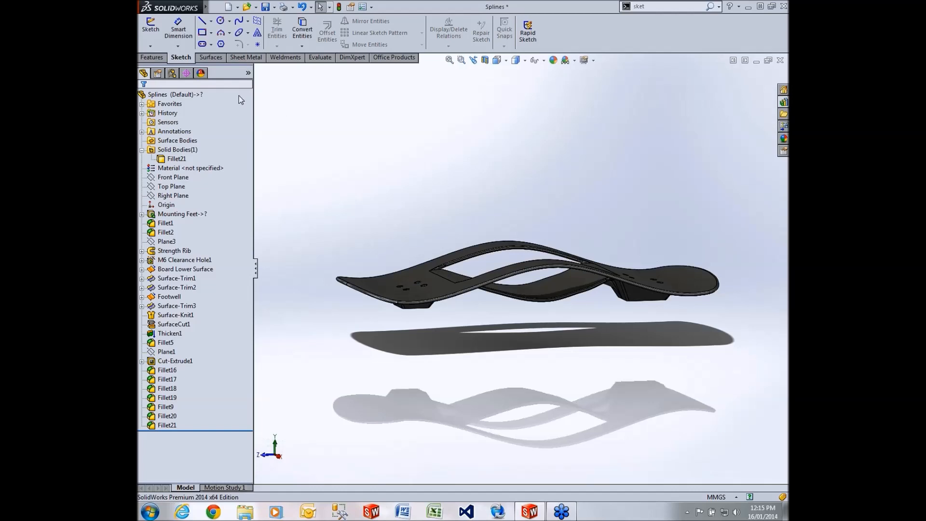
{"action": "type", "text": "foot"}
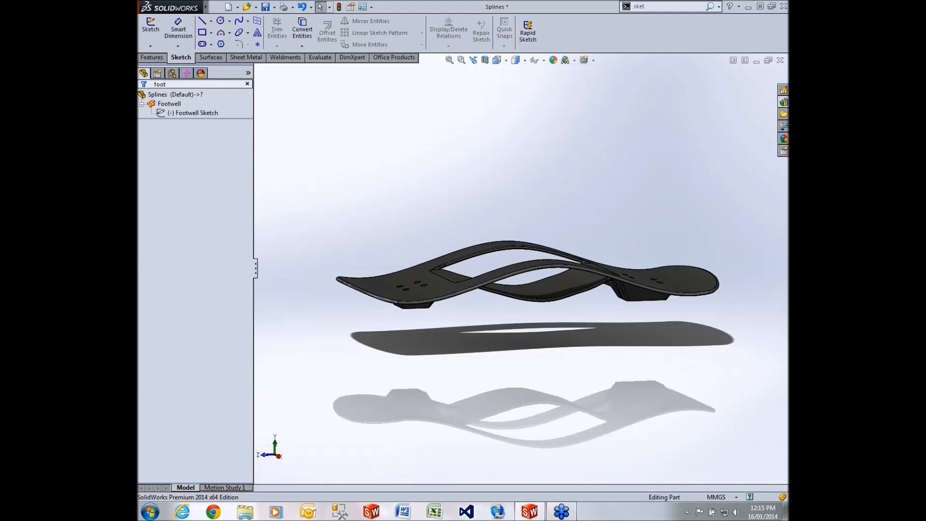
{"action": "left_click", "coordinate": [177, 114]}
{"action": "left_click", "coordinate": [182, 85]}
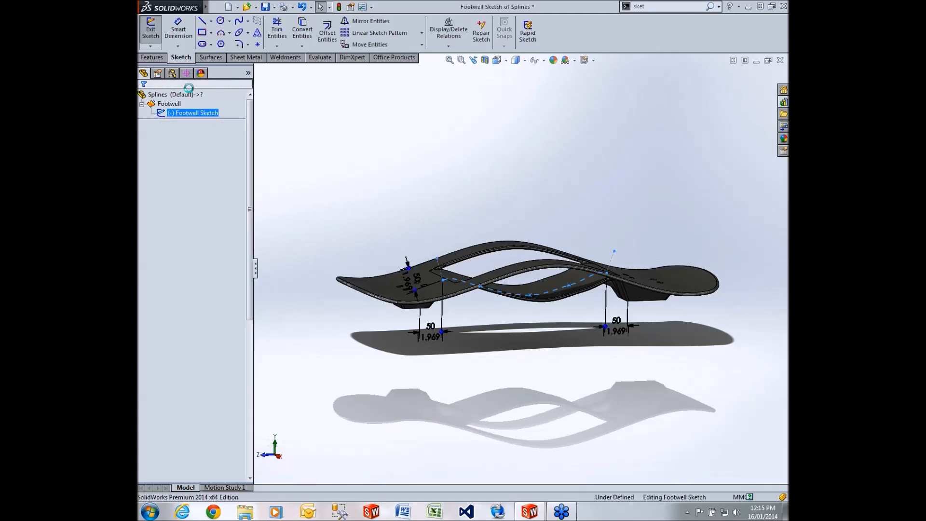
{"action": "key", "text": "space"}
{"action": "left_click", "coordinate": [571, 216]}
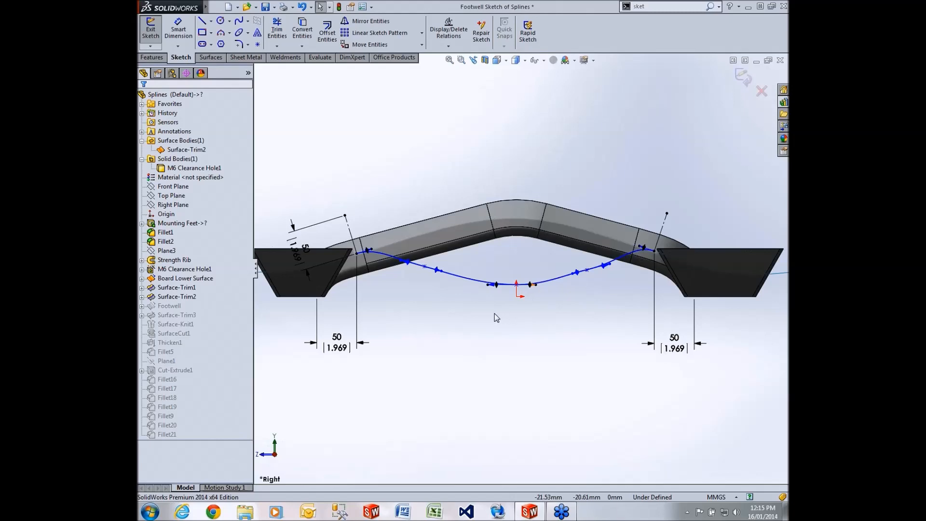
{"action": "scroll", "coordinate": [494, 314], "scroll_direction": "down", "scroll_amount": 2}
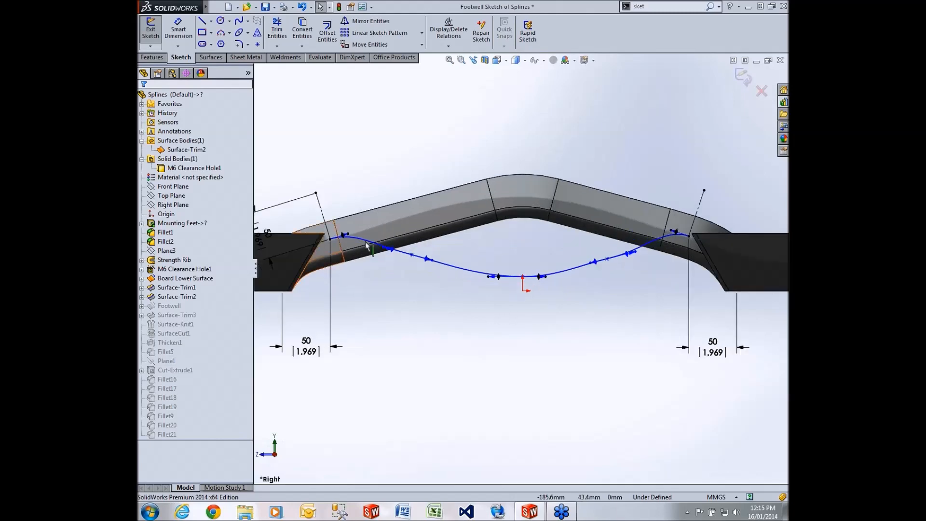
Show the curvature combs on the existing footwell spline to examine its smoothness, and hide them again.
{"action": "left_click", "coordinate": [571, 270]}
{"action": "right_click", "coordinate": [571, 270]}
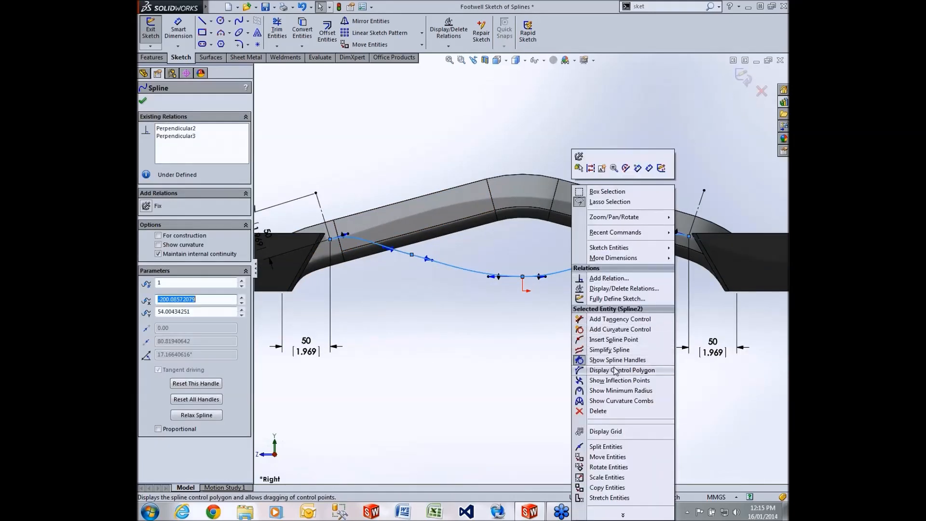
{"action": "left_click", "coordinate": [621, 401]}
{"action": "left_click", "coordinate": [556, 360]}
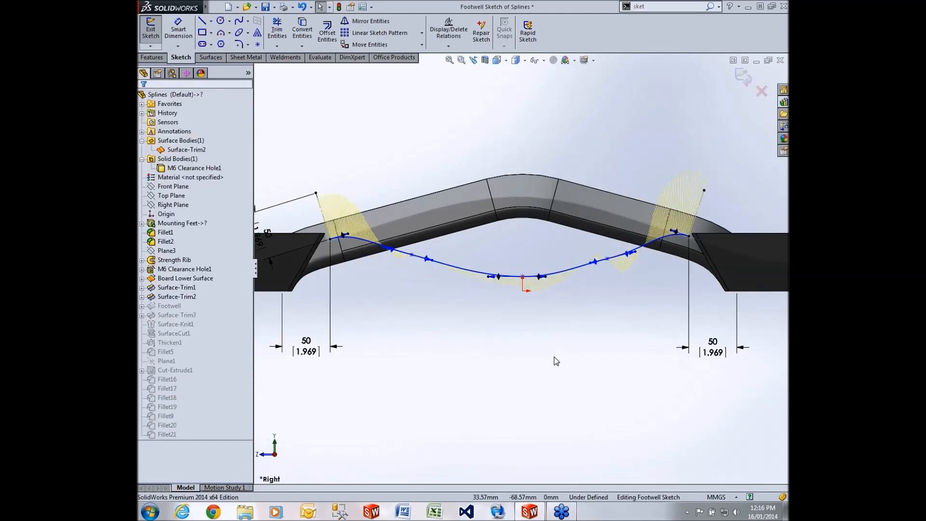
{"action": "left_click", "coordinate": [403, 255]}
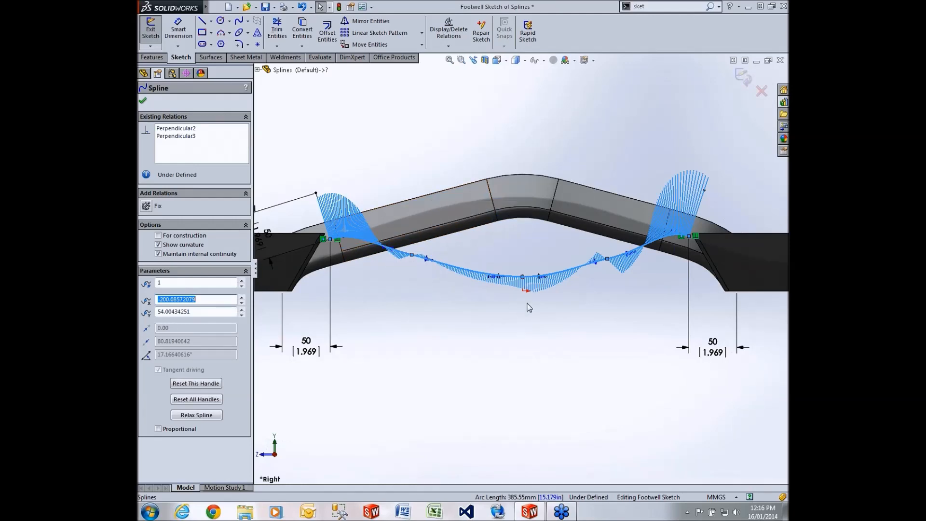
{"action": "left_click", "coordinate": [605, 318]}
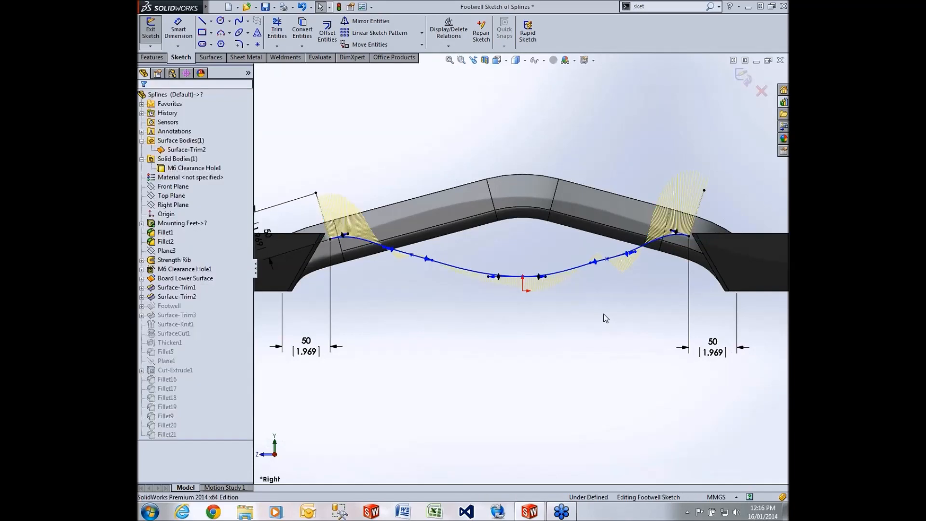
{"action": "right_click", "coordinate": [461, 269]}
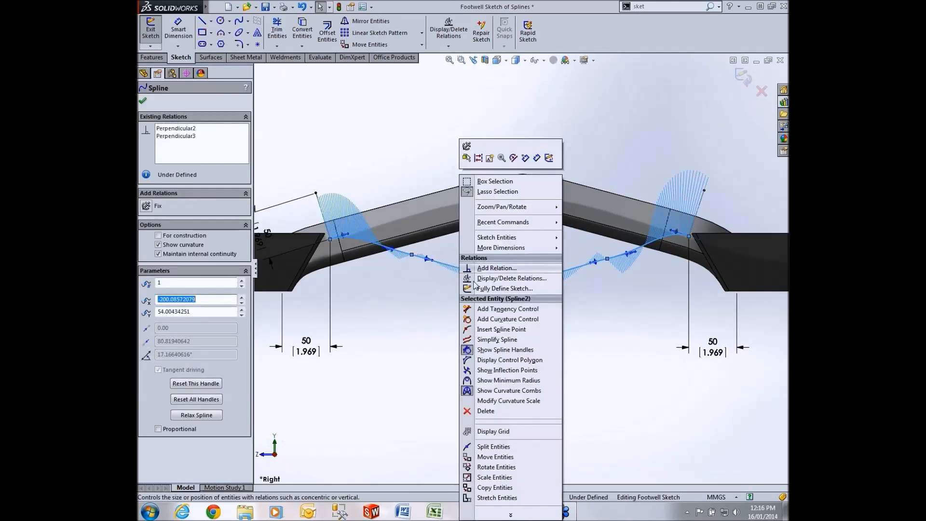
{"action": "left_click", "coordinate": [502, 390]}
{"action": "left_click", "coordinate": [478, 347]}
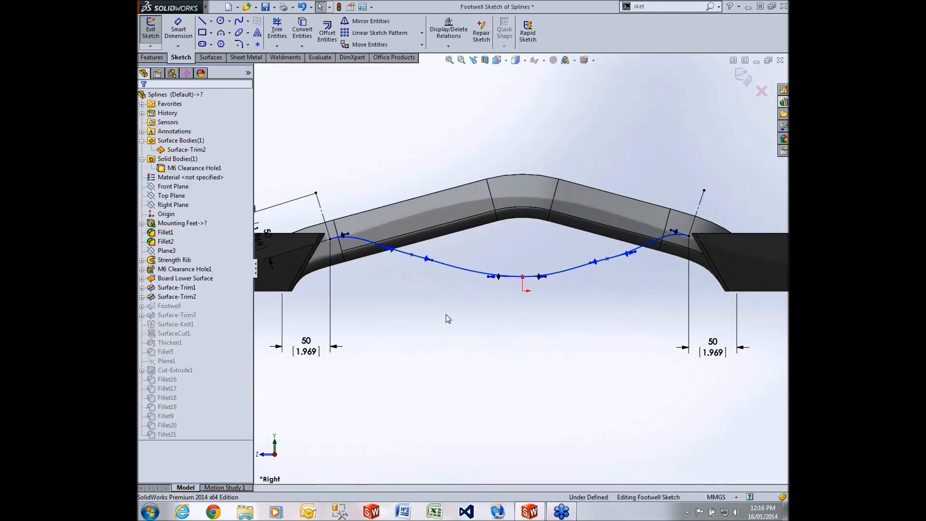
Sketch a six-point style spline between the two ends of the footwell spline and shift its upper right control point slightly inward.
{"action": "key", "text": "s"}
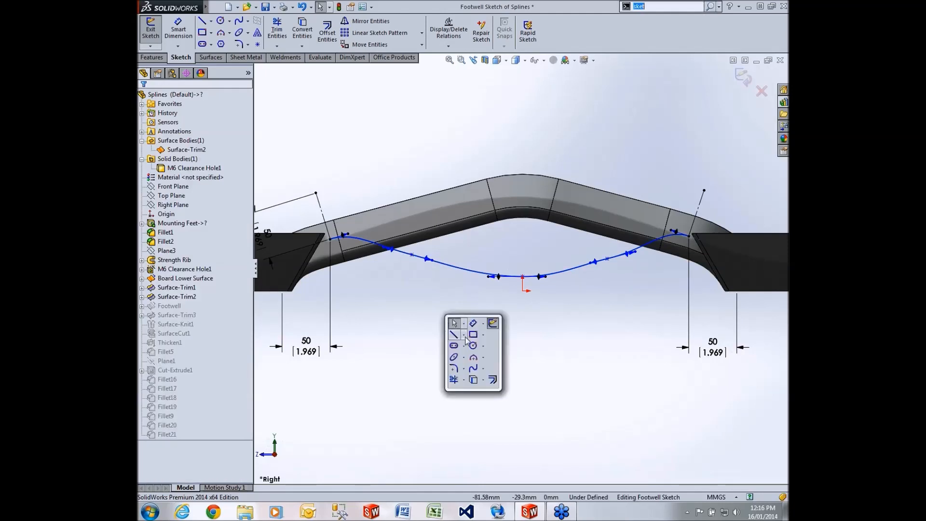
{"action": "left_click", "coordinate": [484, 369]}
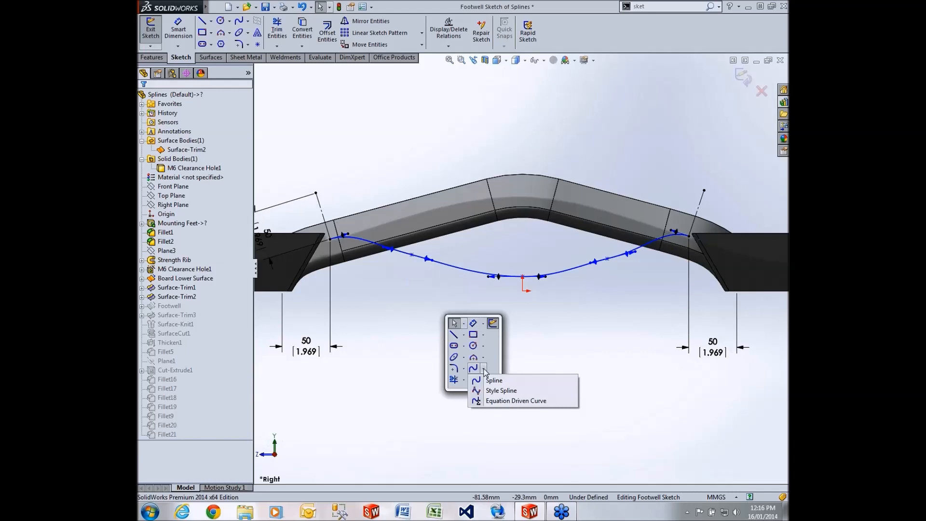
{"action": "left_click", "coordinate": [502, 391]}
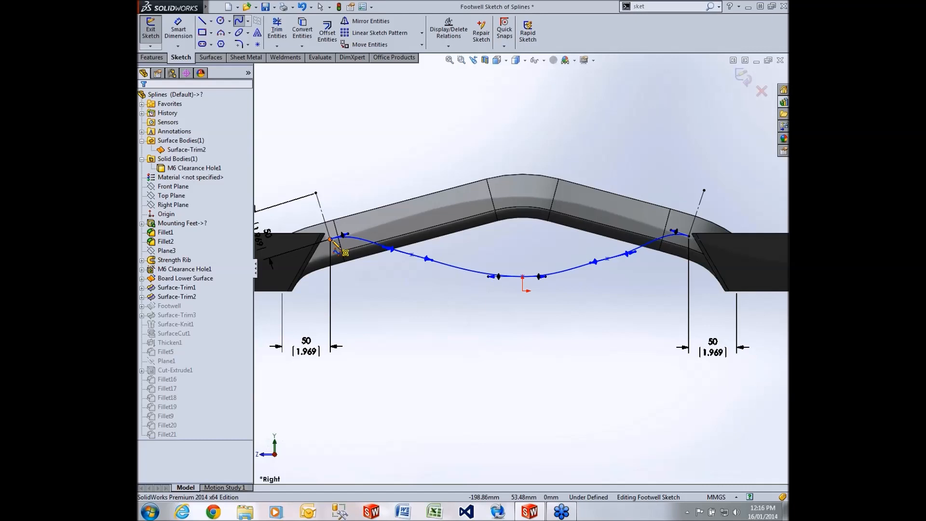
{"action": "left_click", "coordinate": [331, 239]}
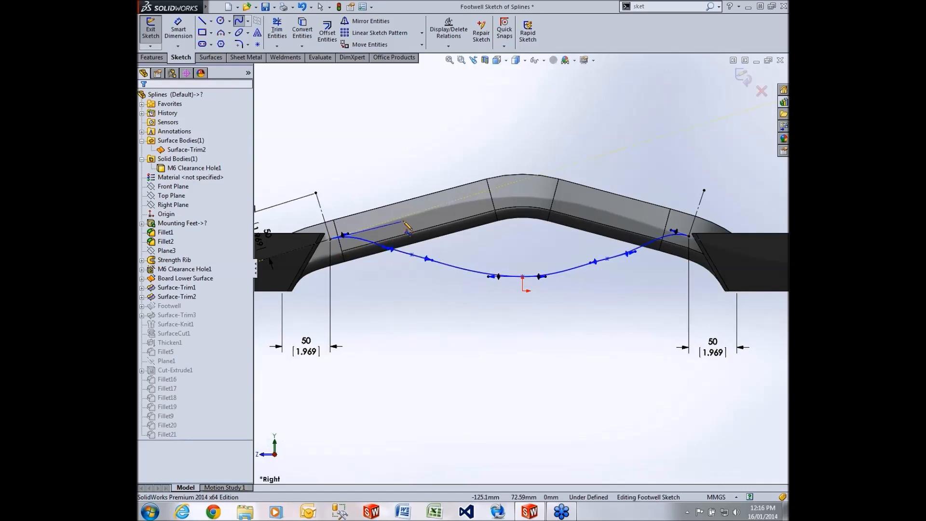
{"action": "left_click", "coordinate": [436, 198]}
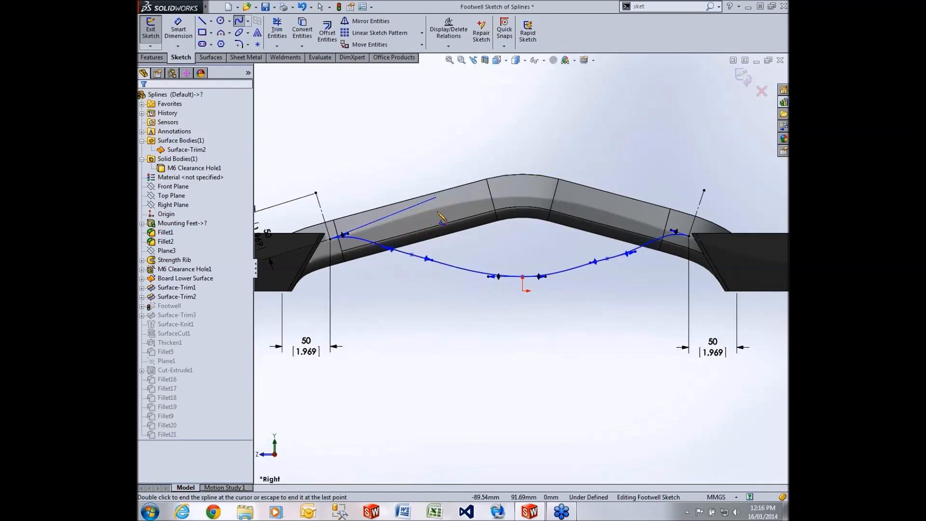
{"action": "left_click", "coordinate": [468, 326]}
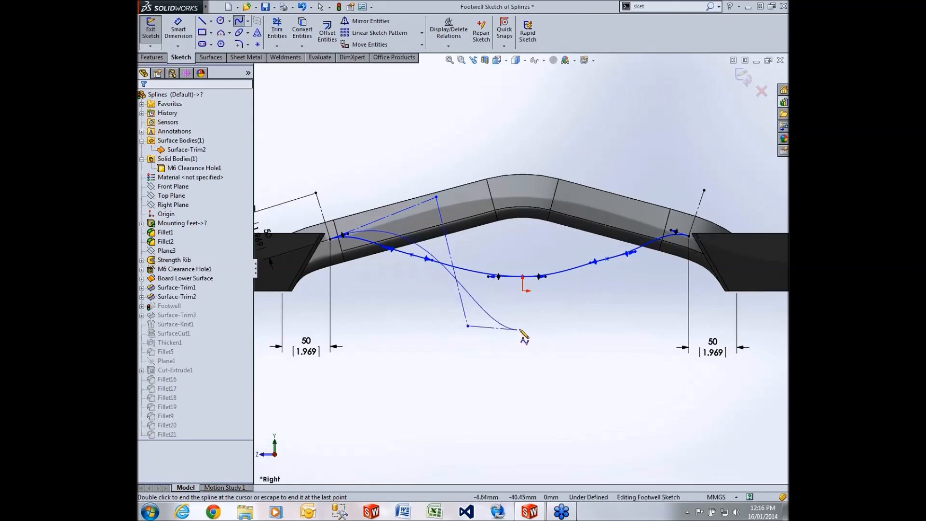
{"action": "left_click", "coordinate": [581, 326]}
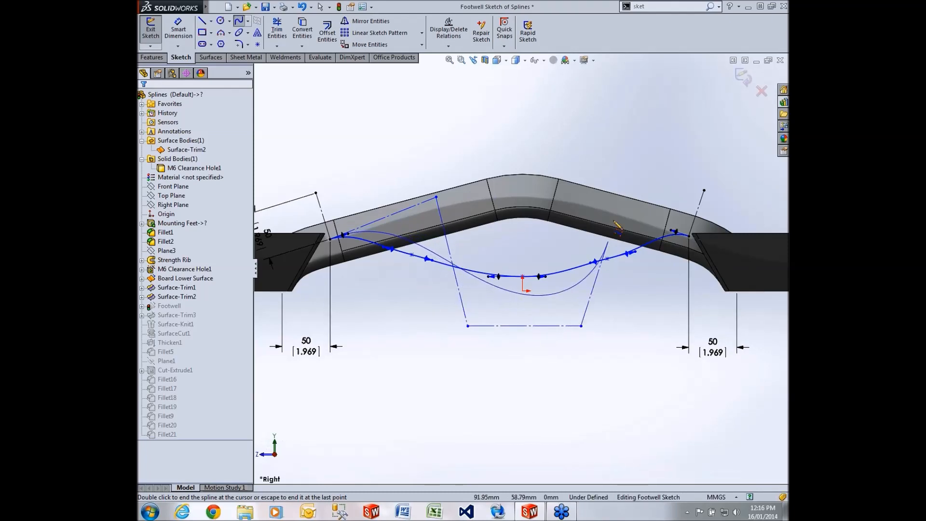
{"action": "left_click", "coordinate": [623, 202]}
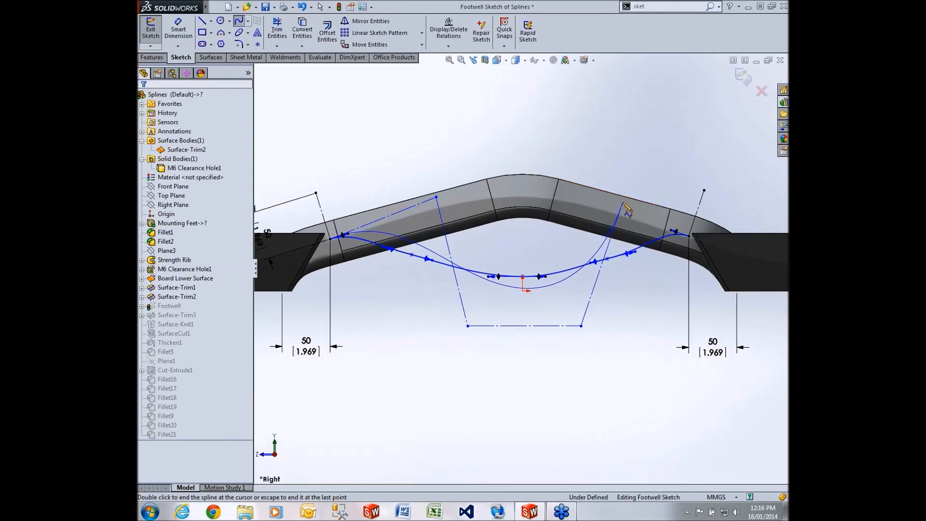
{"action": "left_click", "coordinate": [689, 236]}
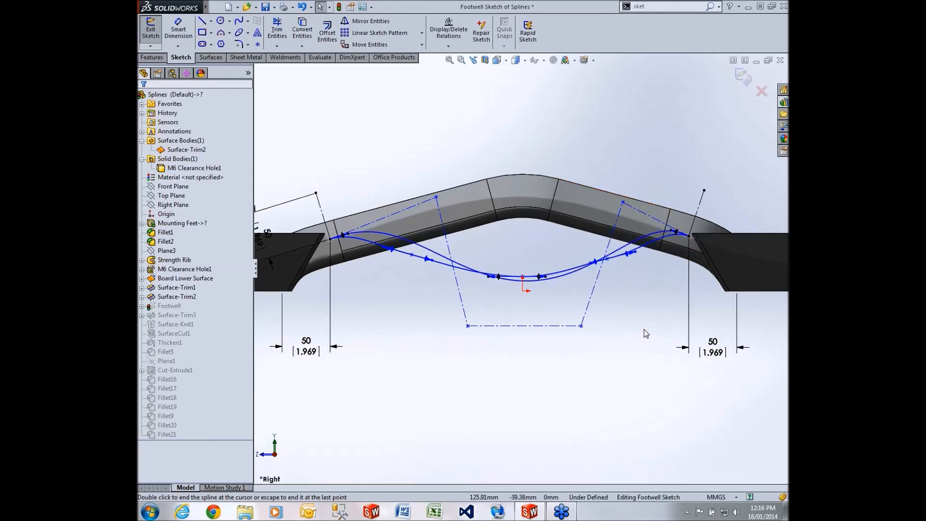
{"action": "key", "text": "Escape"}
{"action": "mouse_move", "coordinate": [623, 203]}
{"action": "left_mouse_down"}
{"action": "mouse_move", "coordinate": [611, 169]}
{"action": "mouse_move", "coordinate": [606, 202]}
{"action": "left_mouse_up"}
{"action": "left_click", "coordinate": [562, 130]}
Make the style spline's first and last control polygon lines perpendicular to the construction lines at their respective ends.
{"action": "scroll", "coordinate": [715, 286], "scroll_direction": "down", "scroll_amount": 2}
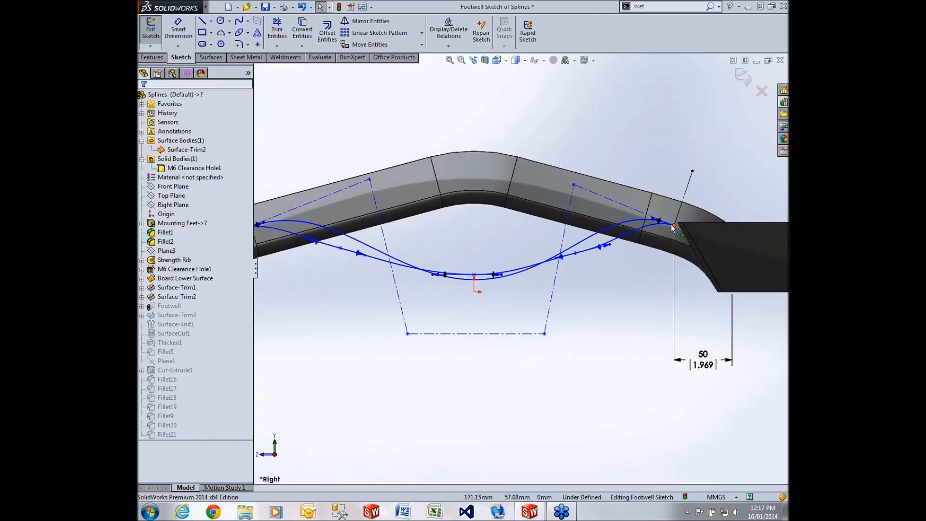
{"action": "left_click", "coordinate": [683, 197]}
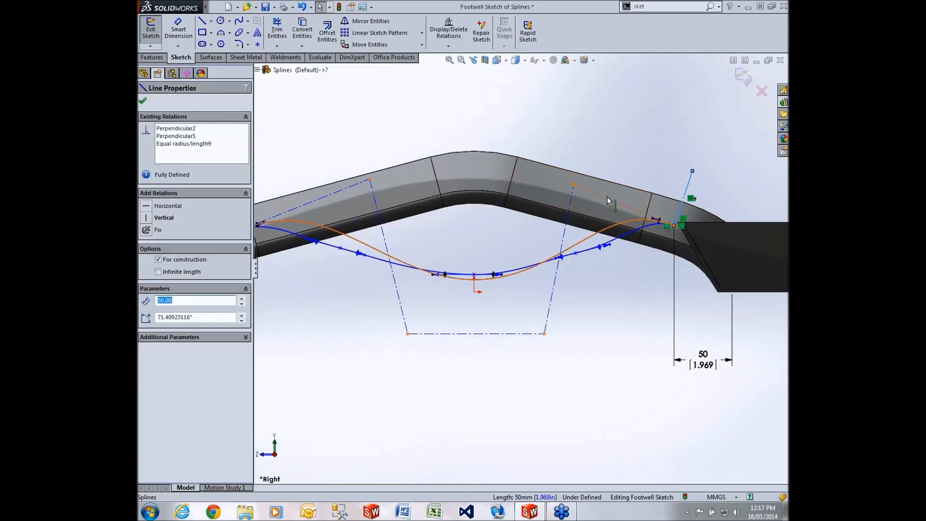
{"action": "left_click", "coordinate": [606, 196], "text": "ctrl"}
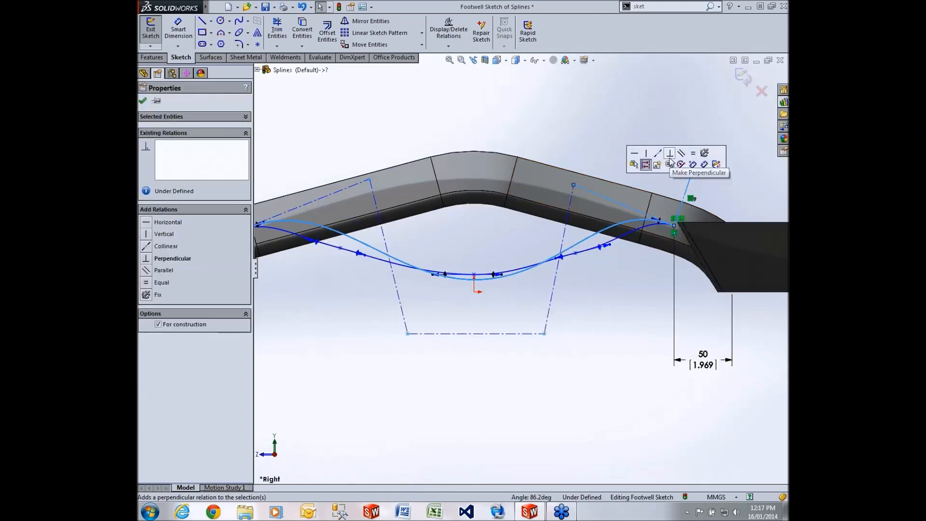
{"action": "left_click", "coordinate": [678, 169]}
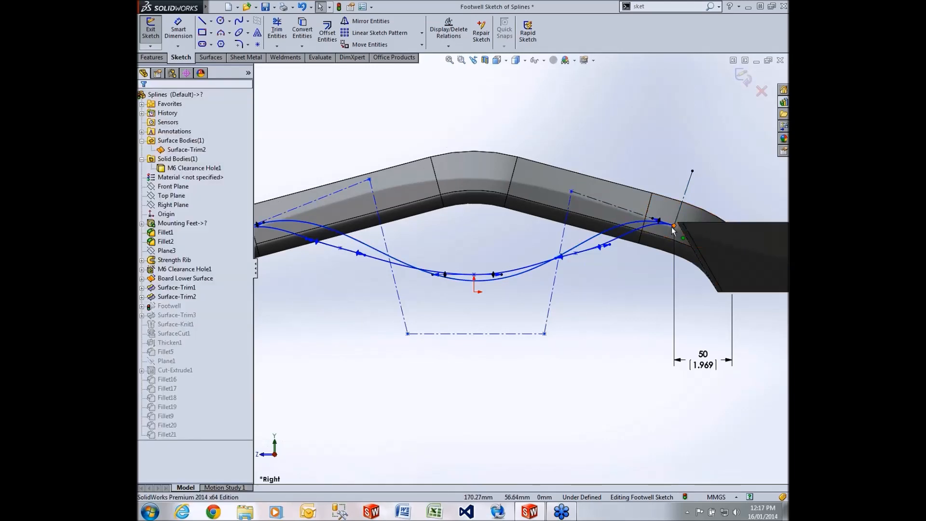
{"action": "scroll", "coordinate": [502, 178], "scroll_direction": "up", "scroll_amount": 1}
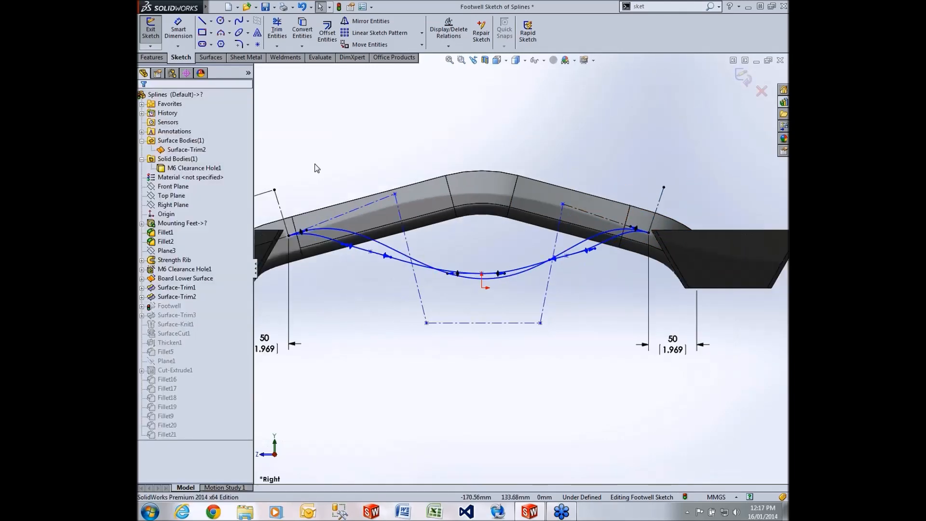
{"action": "left_click", "coordinate": [280, 203]}
{"action": "left_click", "coordinate": [347, 212], "text": "ctrl"}
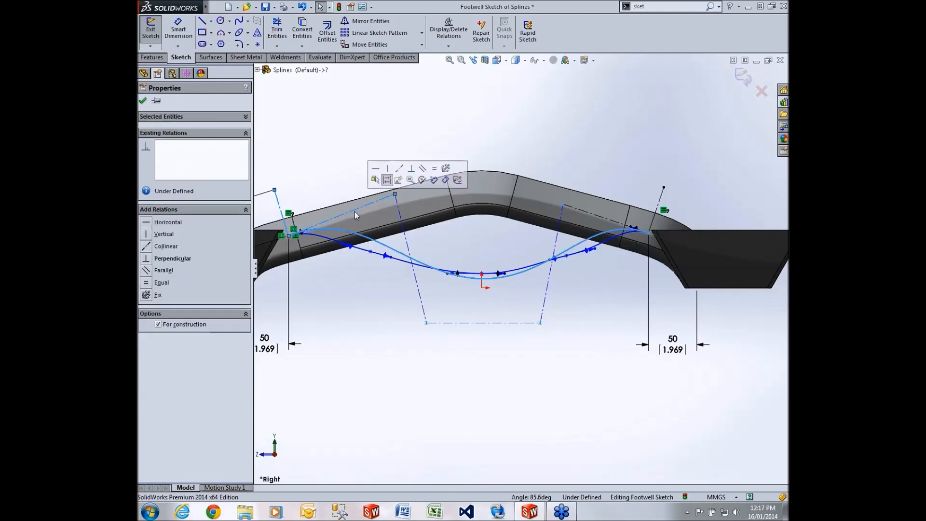
{"action": "left_click", "coordinate": [411, 168]}
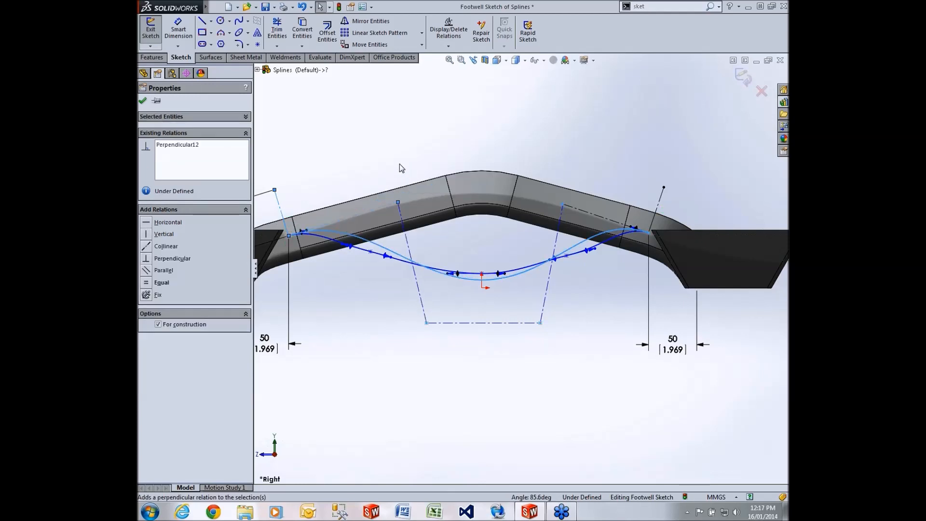
{"action": "left_click", "coordinate": [378, 136]}
Dimension the lower horizontal line of the style spline's control polygon as 150 mm long.
{"action": "key", "text": "s"}
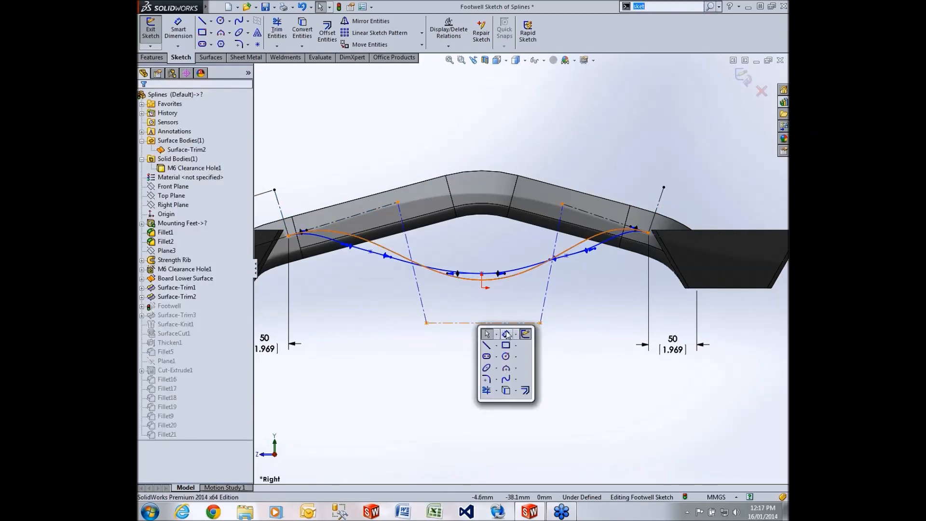
{"action": "left_click", "coordinate": [506, 333]}
{"action": "left_click", "coordinate": [501, 325]}
{"action": "left_click", "coordinate": [482, 391]}
{"action": "type", "text": "150"}
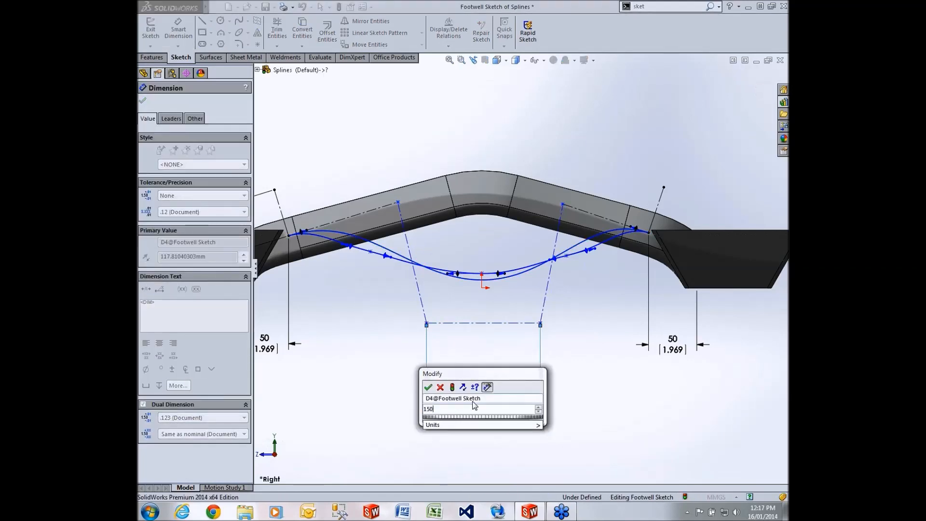
{"action": "key", "text": "Return"}
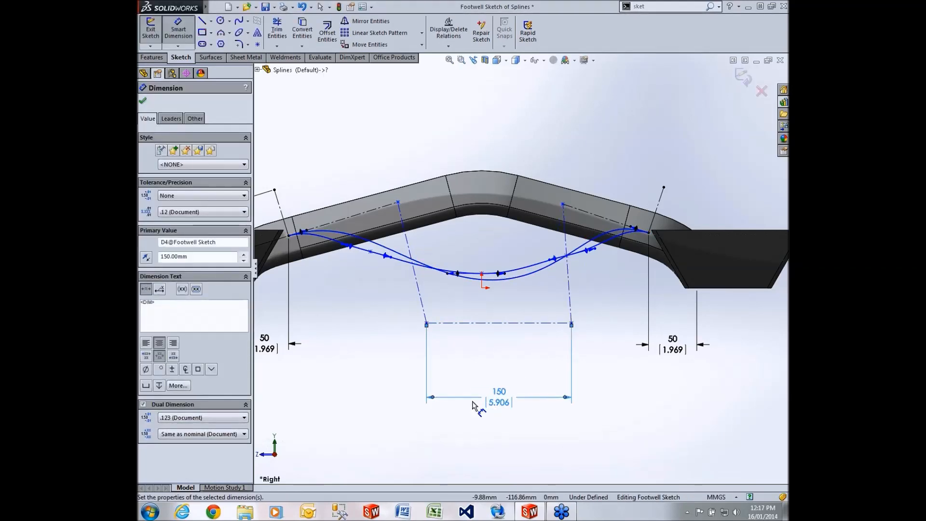
Dimension the lower control polygon line 20 mm below the origin and end dimensioning.
{"action": "left_click", "coordinate": [504, 324]}
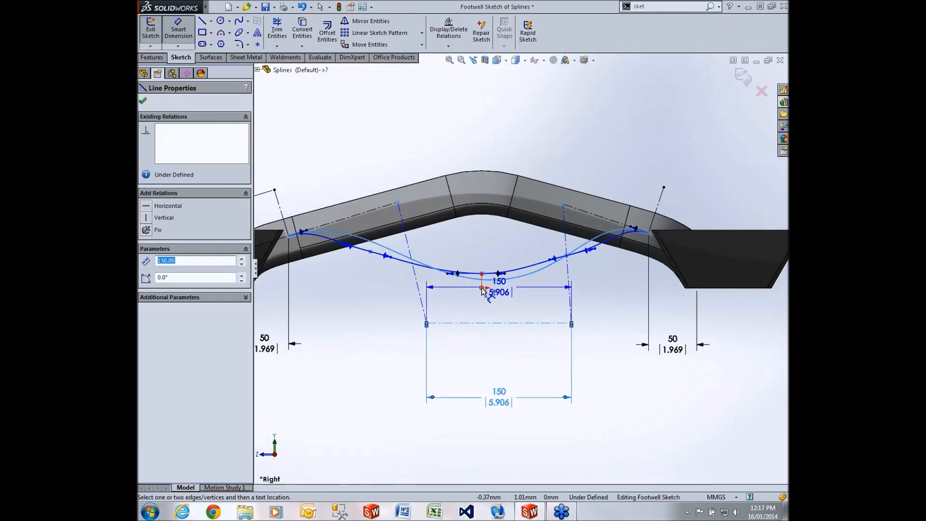
{"action": "left_click", "coordinate": [481, 288]}
{"action": "left_click", "coordinate": [378, 295]}
{"action": "type", "text": "20"}
{"action": "key", "text": "Return"}
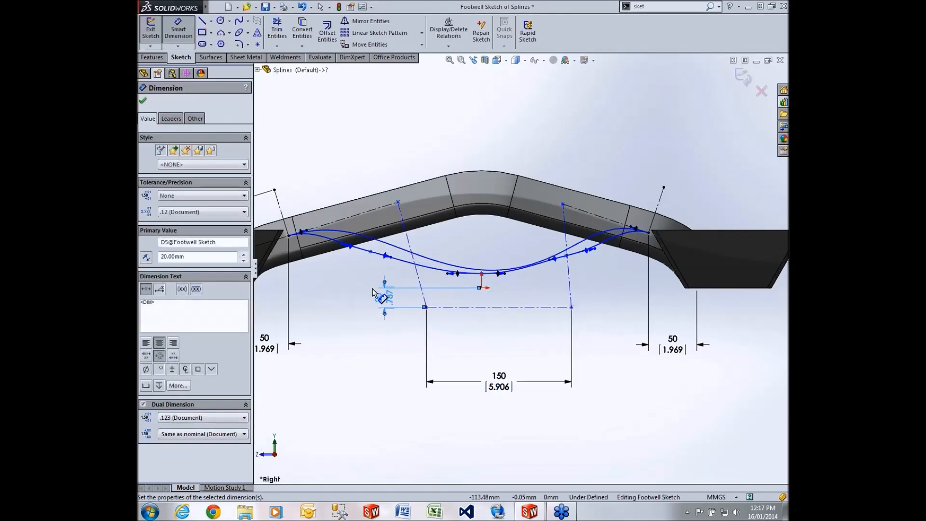
{"action": "key", "text": "Escape"}
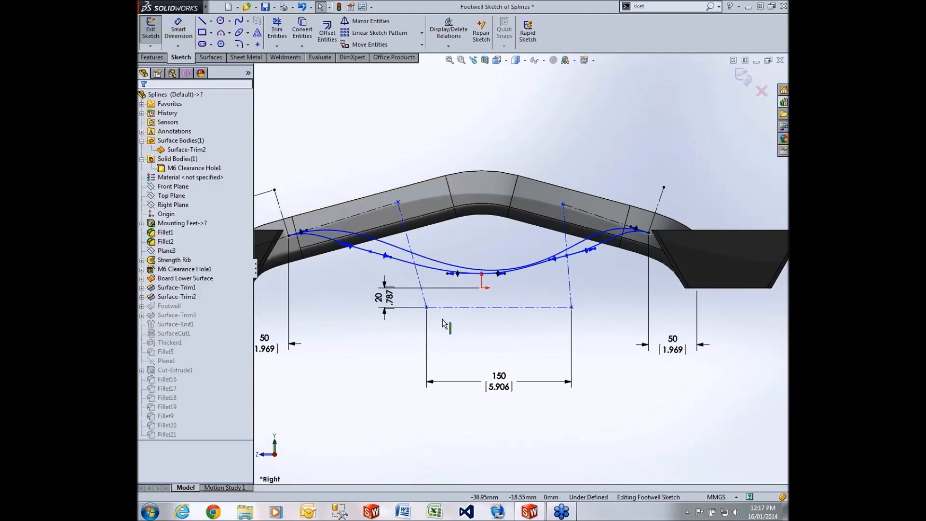
Shift the lower control polygon line toward the centre and move both upper control points outward until the style spline follows the original footwell spline.
{"action": "left_click_drag", "start_coordinate": [426, 307], "coordinate": [406, 307]}
{"action": "left_click_drag", "start_coordinate": [397, 202], "coordinate": [366, 212]}
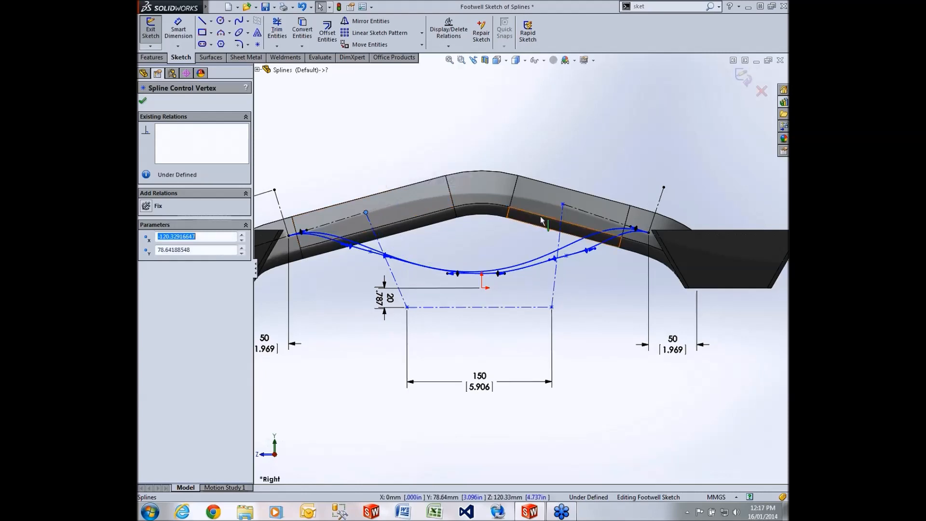
{"action": "left_click_drag", "start_coordinate": [562, 205], "coordinate": [597, 215]}
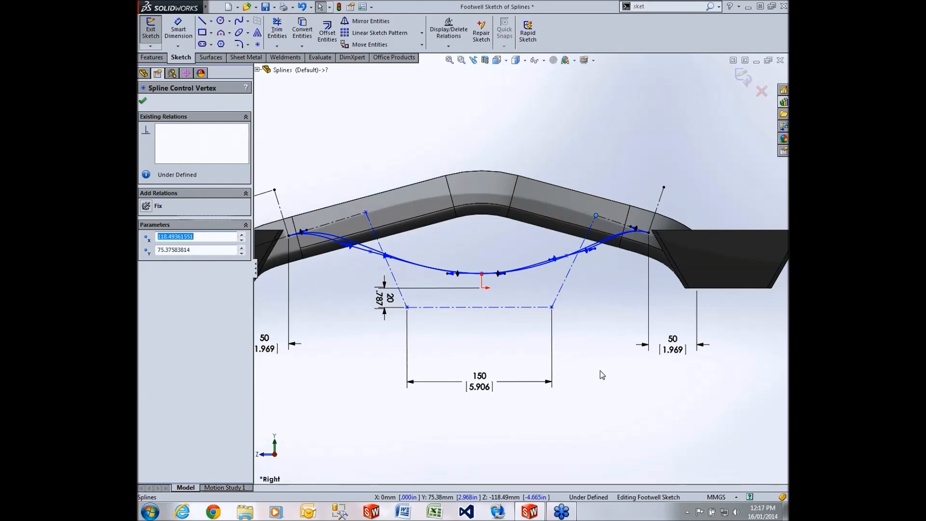
{"action": "key", "text": "Escape"}
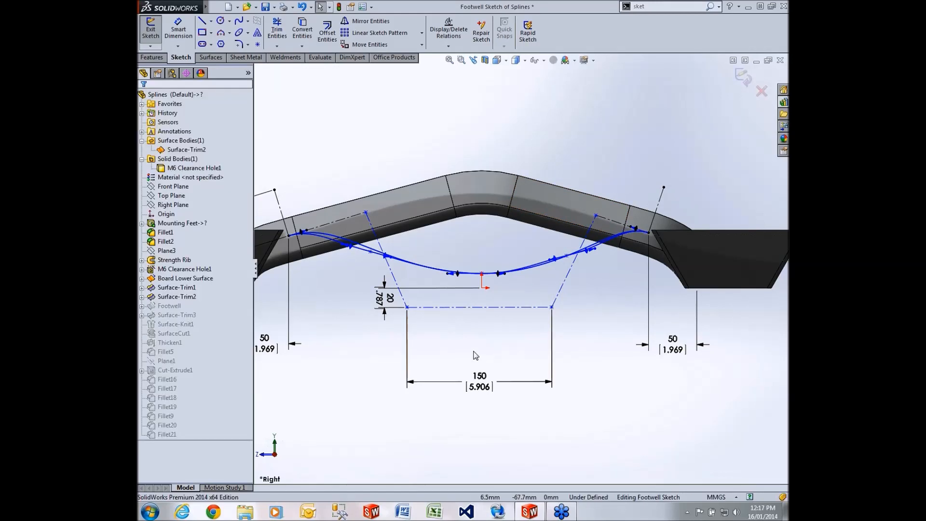
Show the curvature combs on the style spline and examine the smoothness of its curvature.
{"action": "scroll", "coordinate": [321, 299], "scroll_direction": "down", "scroll_amount": 2}
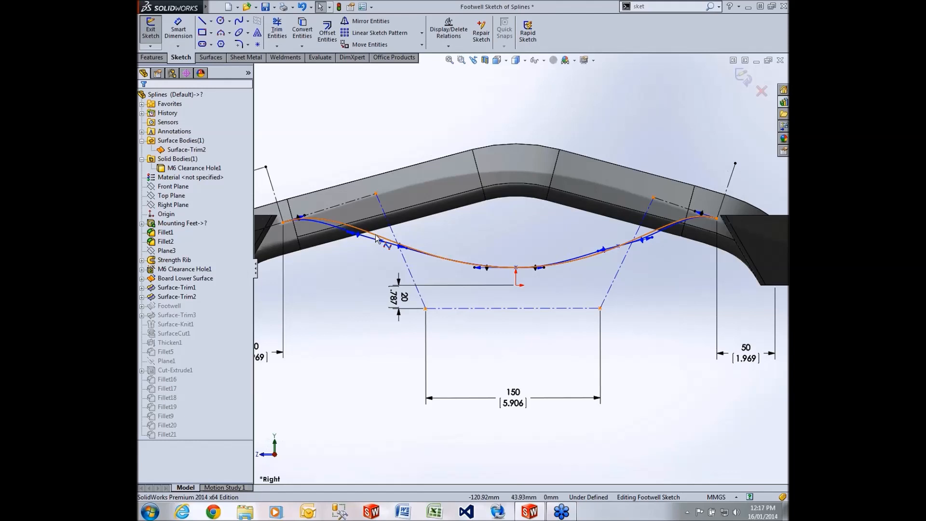
{"action": "right_click", "coordinate": [376, 238]}
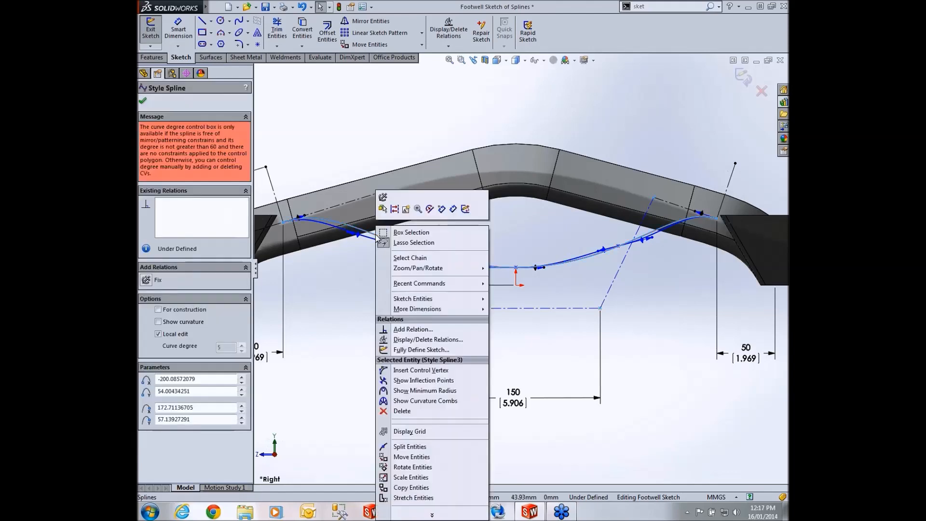
{"action": "left_click", "coordinate": [420, 400]}
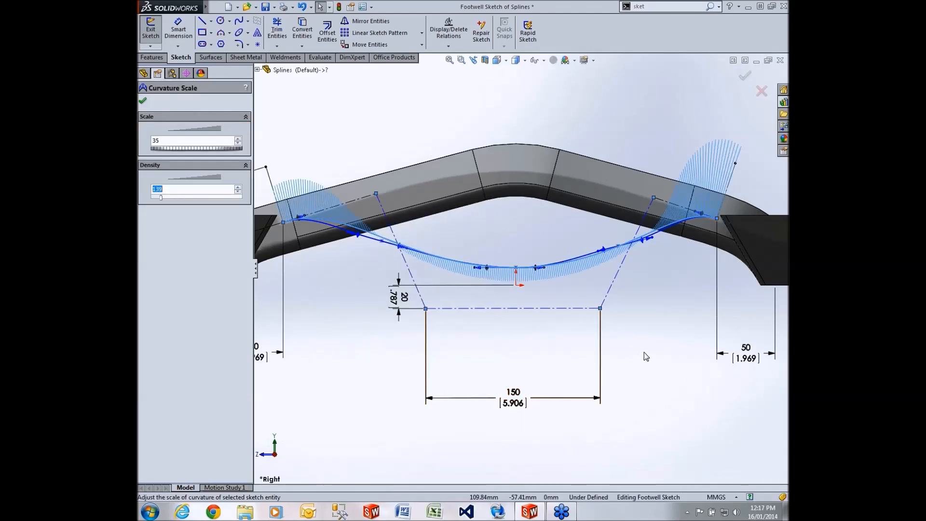
{"action": "scroll", "coordinate": [521, 267], "scroll_direction": "up", "scroll_amount": 1}
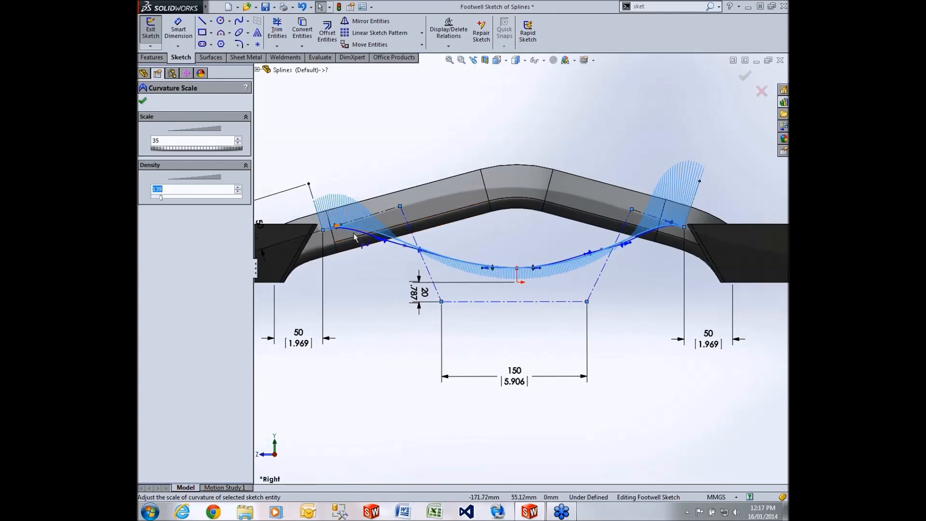
{"action": "scroll", "coordinate": [376, 265], "scroll_direction": "down", "scroll_amount": 1}
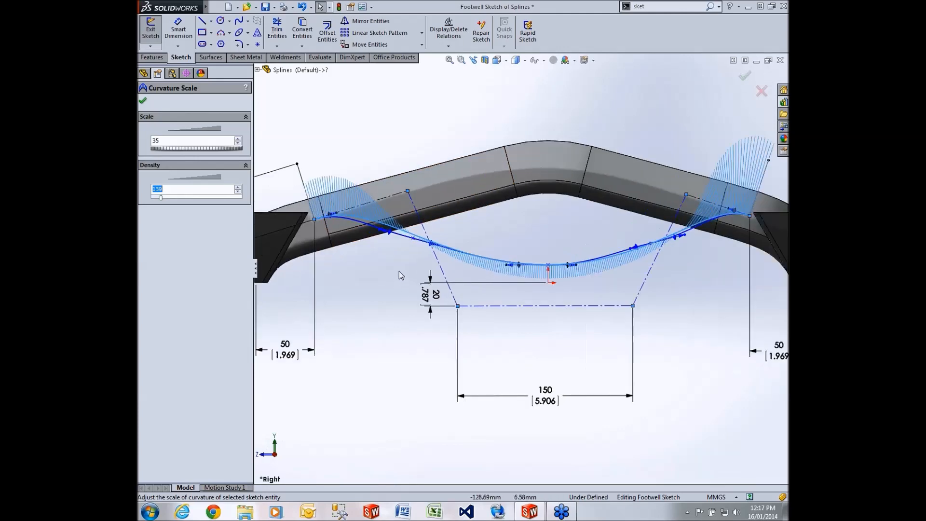
{"action": "left_click", "coordinate": [409, 236]}
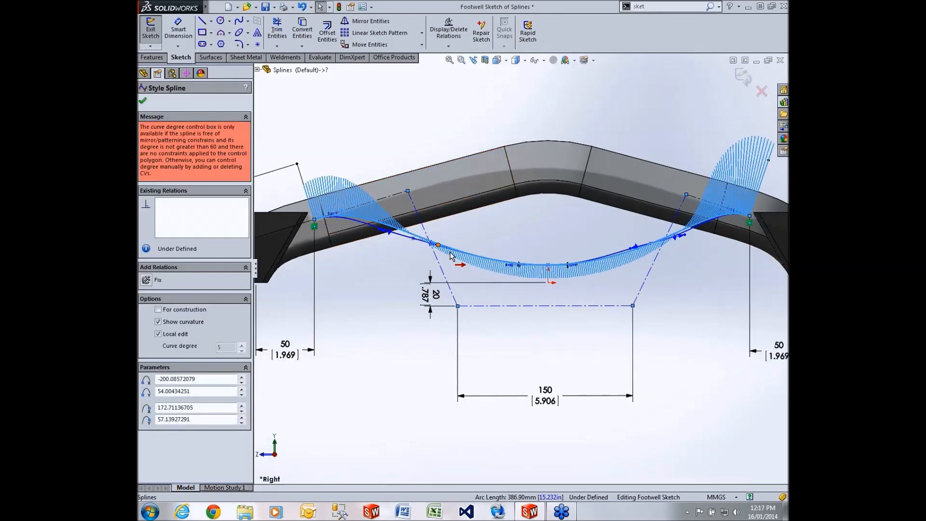
{"action": "scroll", "coordinate": [522, 278], "scroll_direction": "up", "scroll_amount": 1}
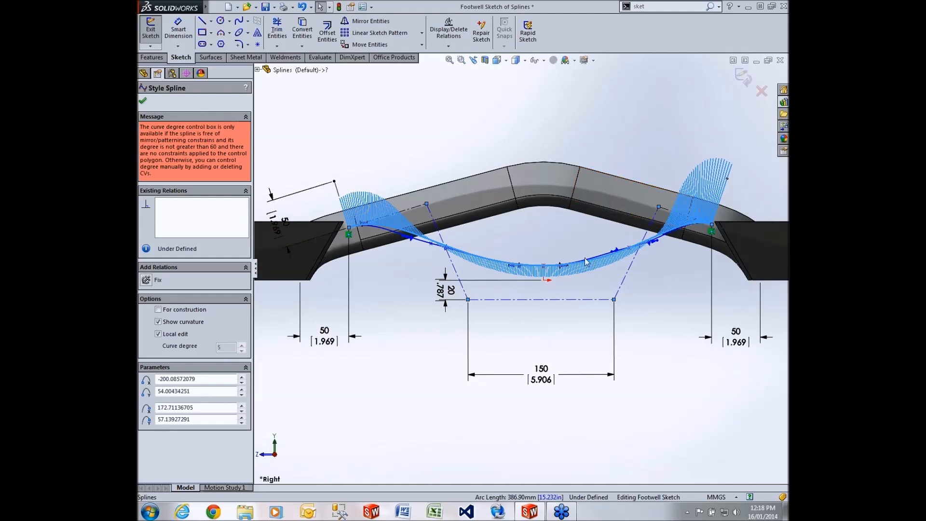
{"action": "left_click", "coordinate": [527, 327]}
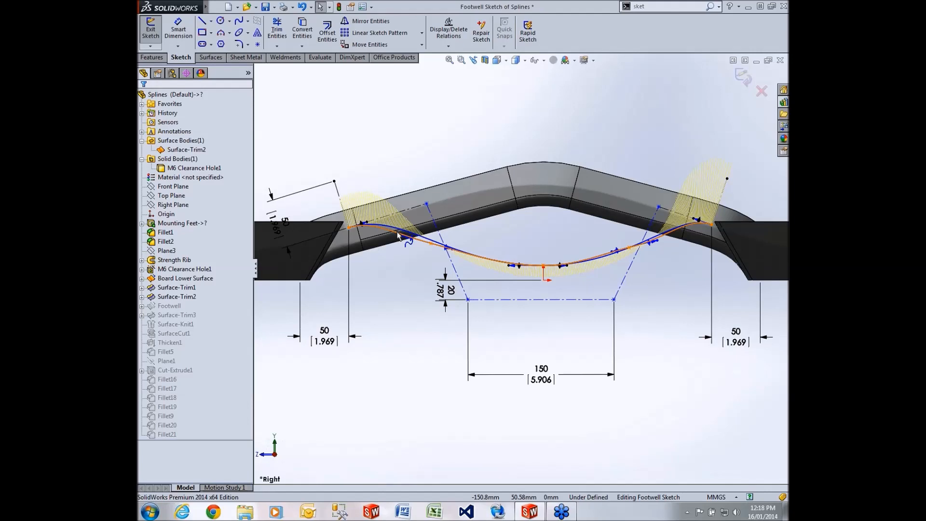
{"action": "scroll", "coordinate": [403, 266], "scroll_direction": "down", "scroll_amount": 1}
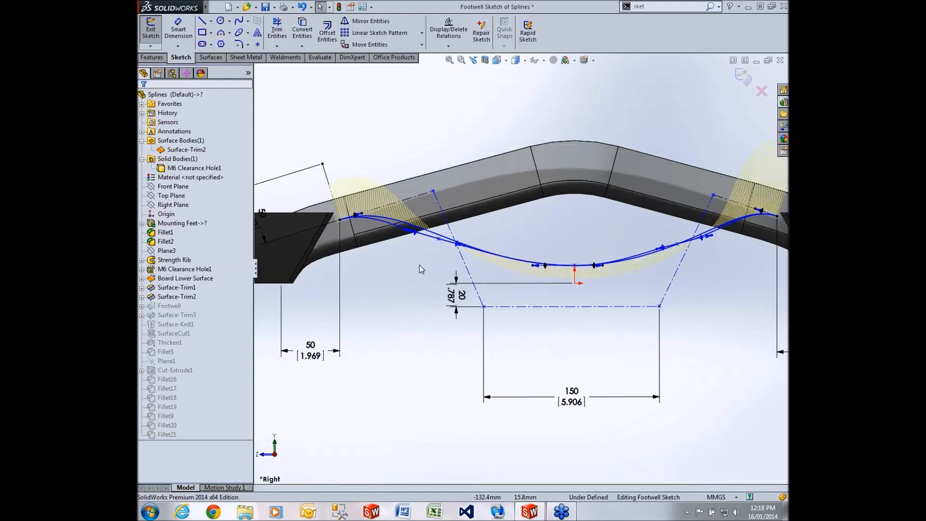
{"action": "left_click", "coordinate": [430, 235]}
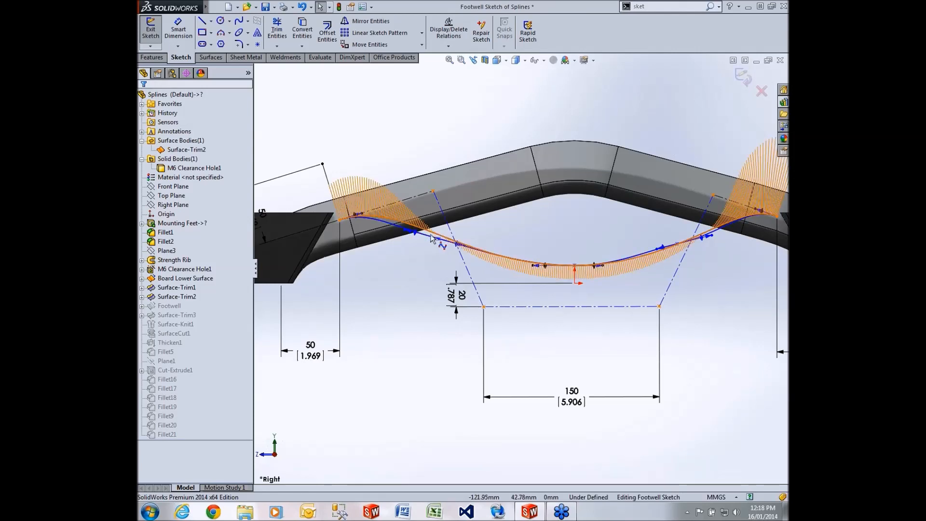
{"action": "left_click", "coordinate": [433, 236]}
{"action": "right_click", "coordinate": [433, 236]}
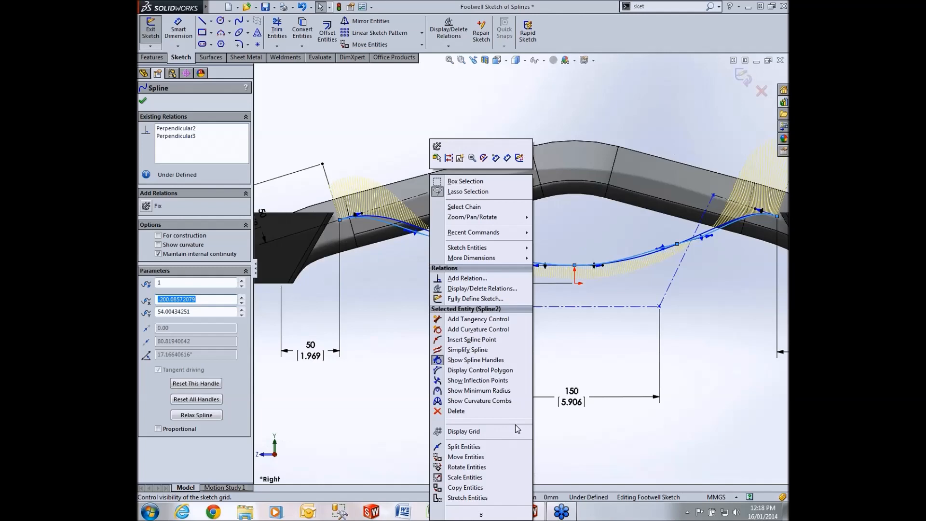
{"action": "left_click", "coordinate": [368, 380]}
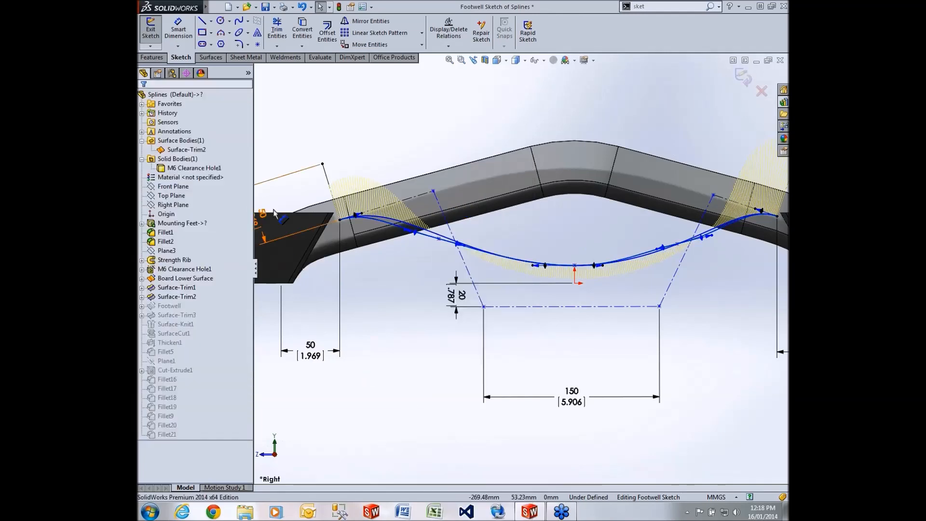
{"action": "right_click", "coordinate": [428, 237]}
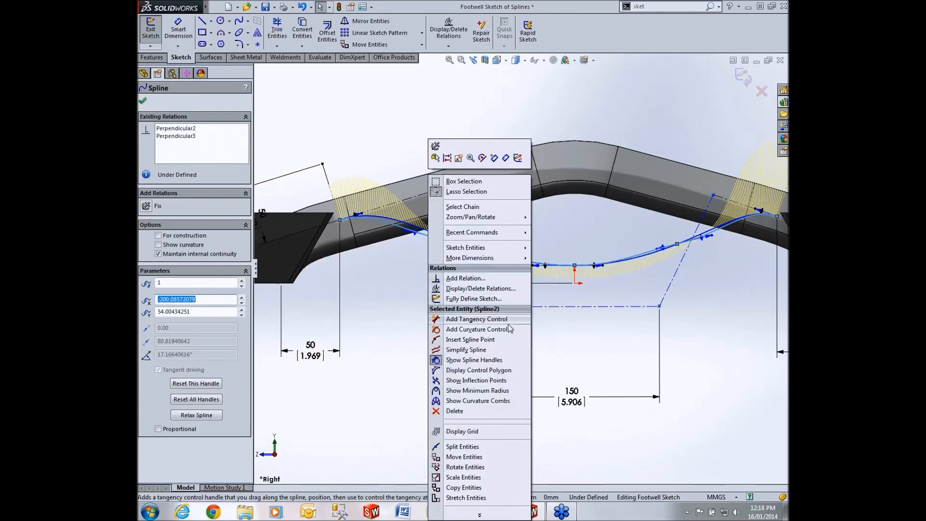
{"action": "left_click", "coordinate": [480, 515]}
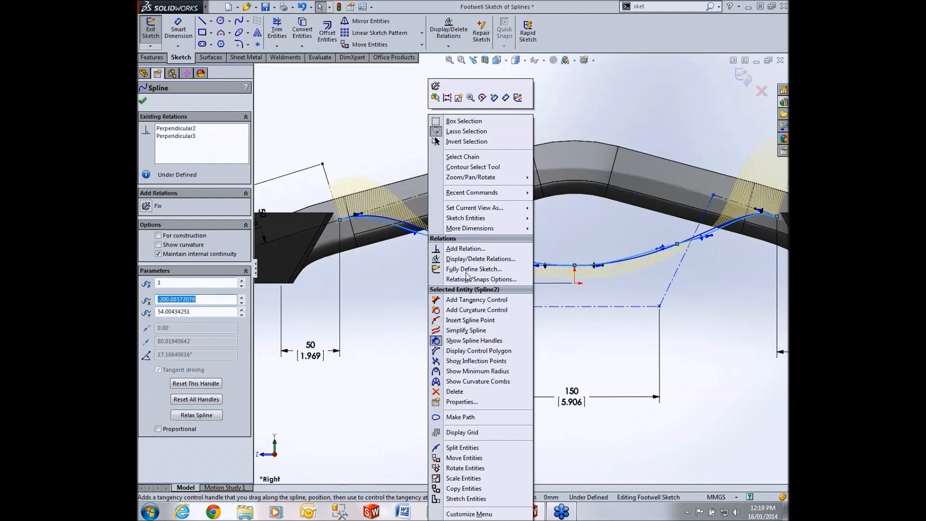
{"action": "left_click", "coordinate": [482, 98]}
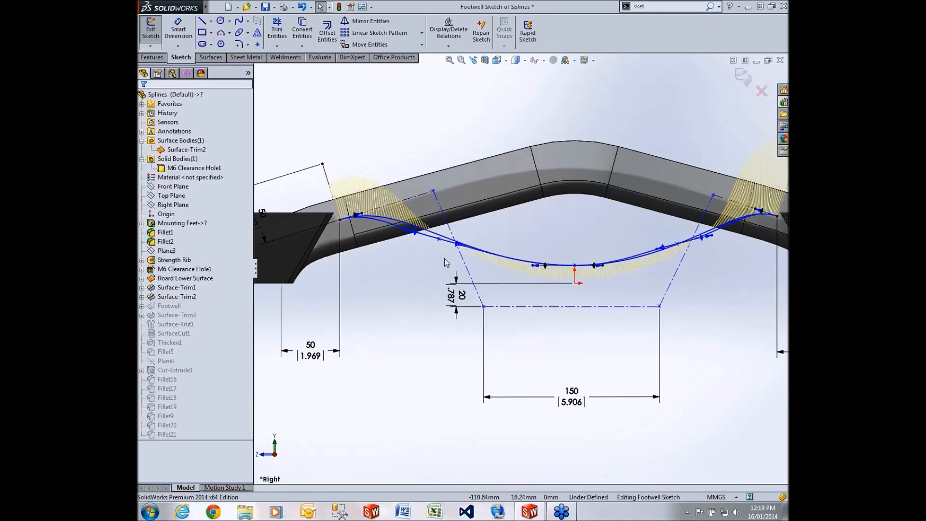
Replace the original footwell spline with the style spline using Replace Entity, with the Make construction option for the original.
{"action": "left_click", "coordinate": [431, 238]}
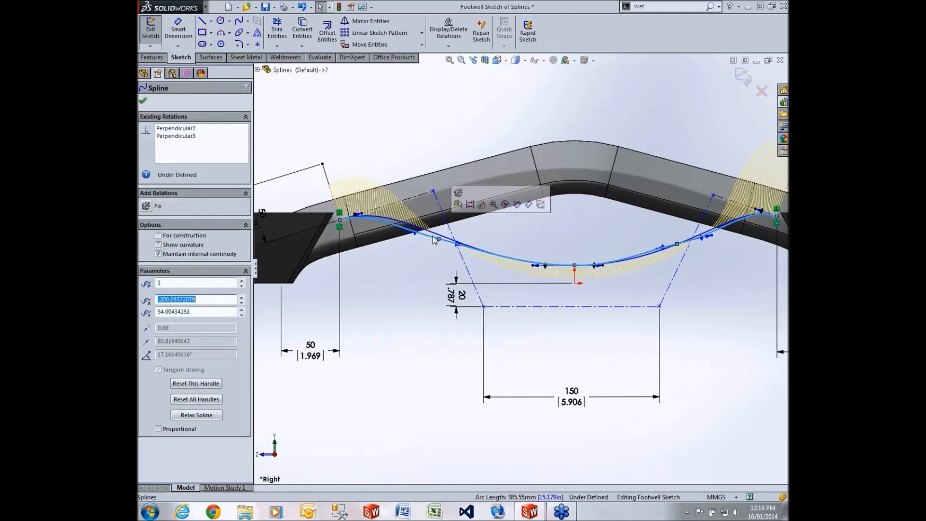
{"action": "left_click", "coordinate": [505, 205]}
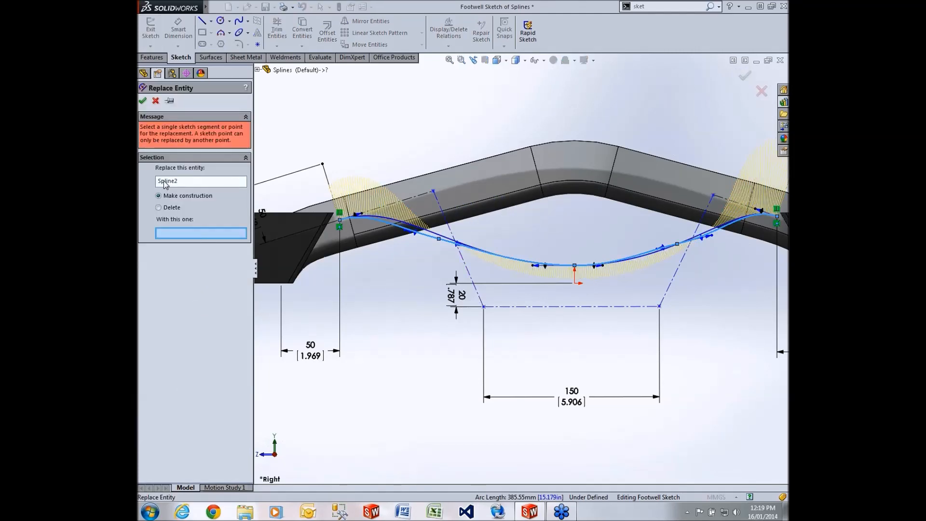
{"action": "left_click", "coordinate": [415, 230]}
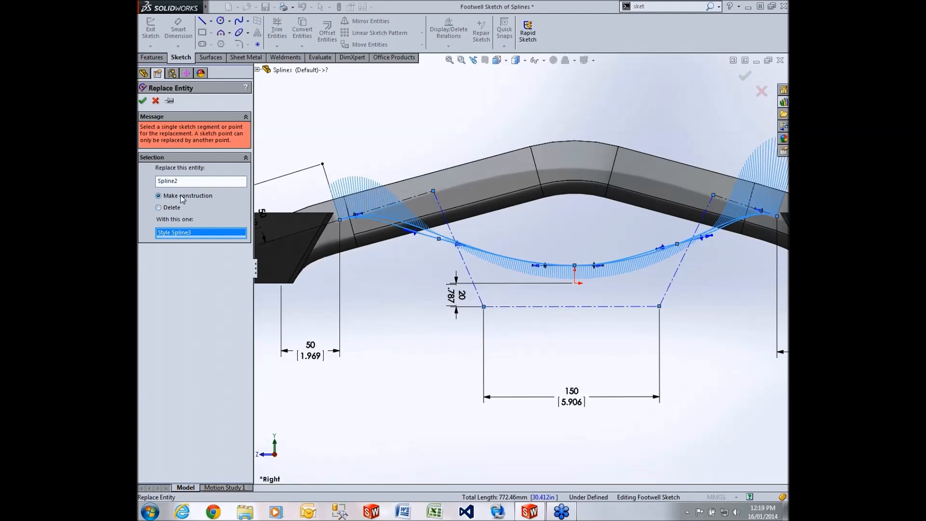
{"action": "left_click", "coordinate": [142, 100]}
{"action": "scroll", "coordinate": [415, 290], "scroll_direction": "down", "scroll_amount": 2}
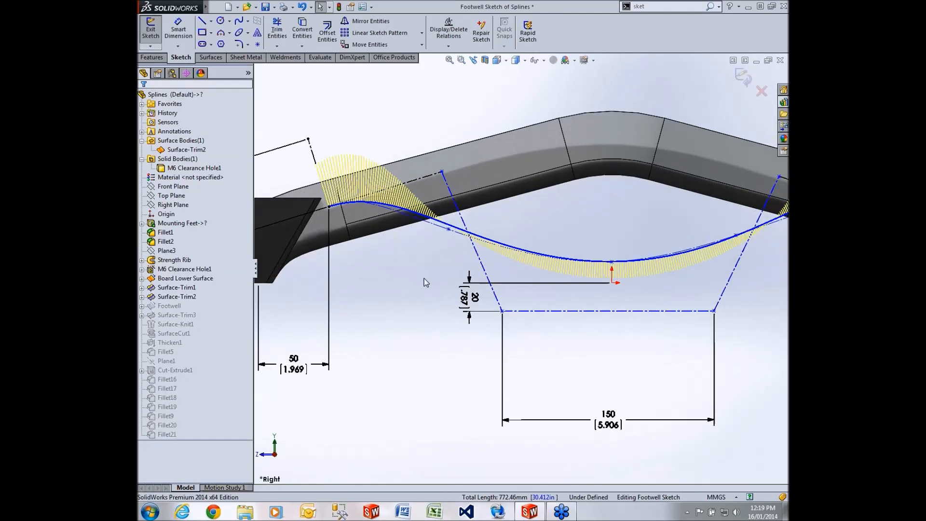
Hide the curvature combs on the footwell style spline.
{"action": "scroll", "coordinate": [423, 282], "scroll_direction": "down", "scroll_amount": 2}
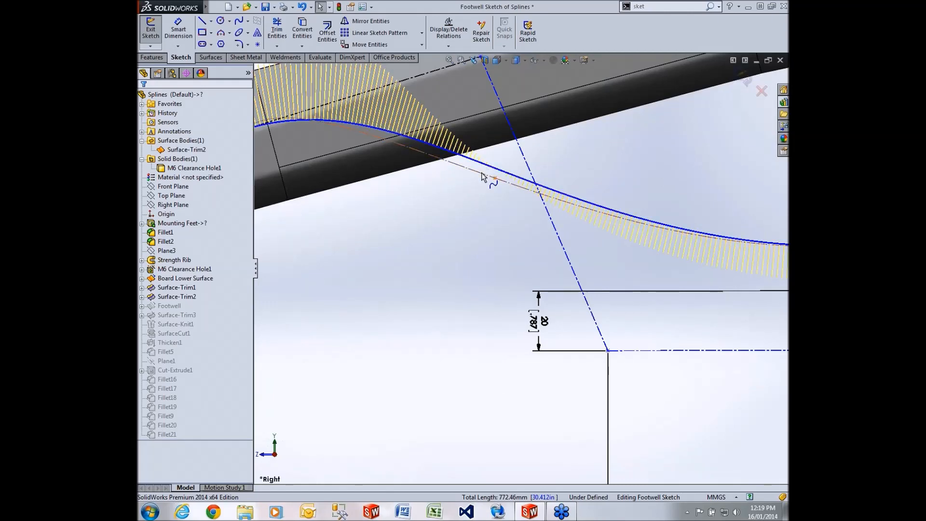
{"action": "scroll", "coordinate": [470, 288], "scroll_direction": "up", "scroll_amount": 2}
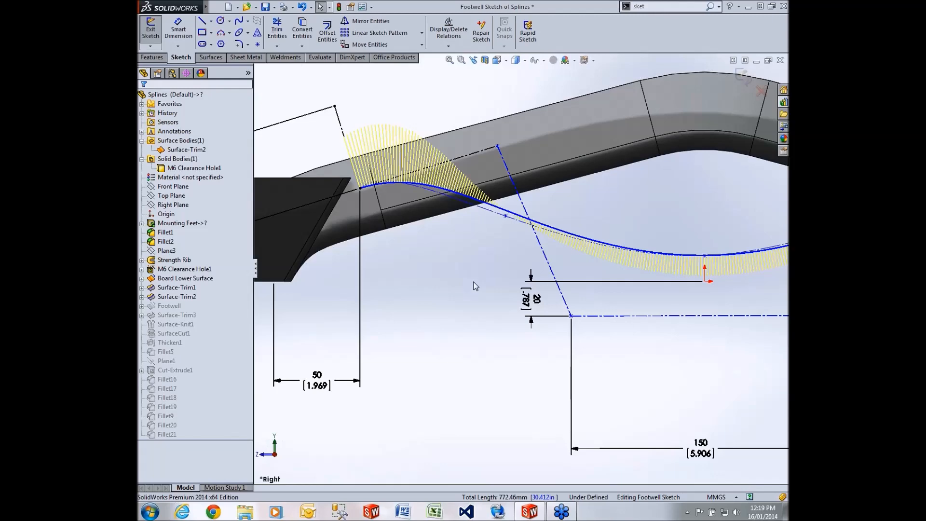
{"action": "left_click", "coordinate": [499, 207]}
{"action": "right_click", "coordinate": [501, 209]}
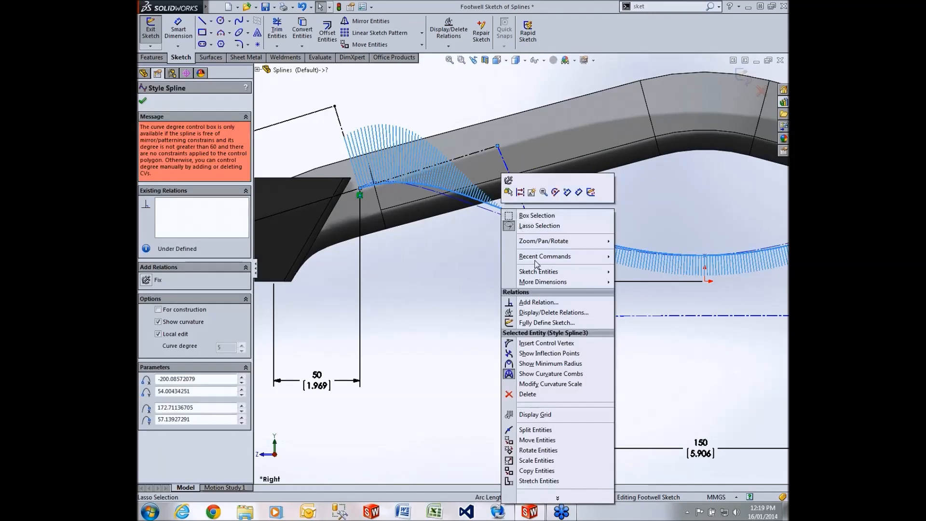
{"action": "left_click", "coordinate": [551, 374]}
{"action": "left_click", "coordinate": [488, 285]}
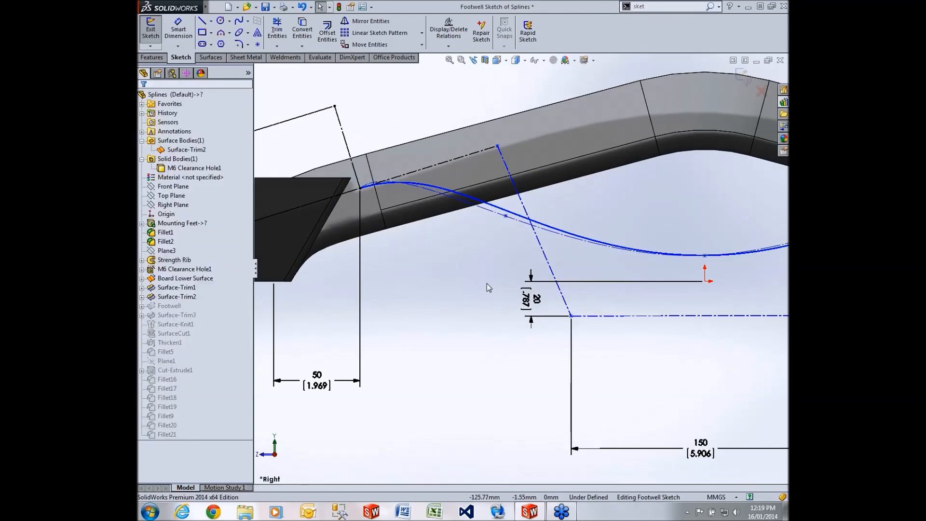
Exit the footwell sketch to rebuild the board and close the Splines part without saving.
{"action": "scroll", "coordinate": [487, 284], "scroll_direction": "up", "scroll_amount": 6}
{"action": "left_click", "coordinate": [743, 78]}
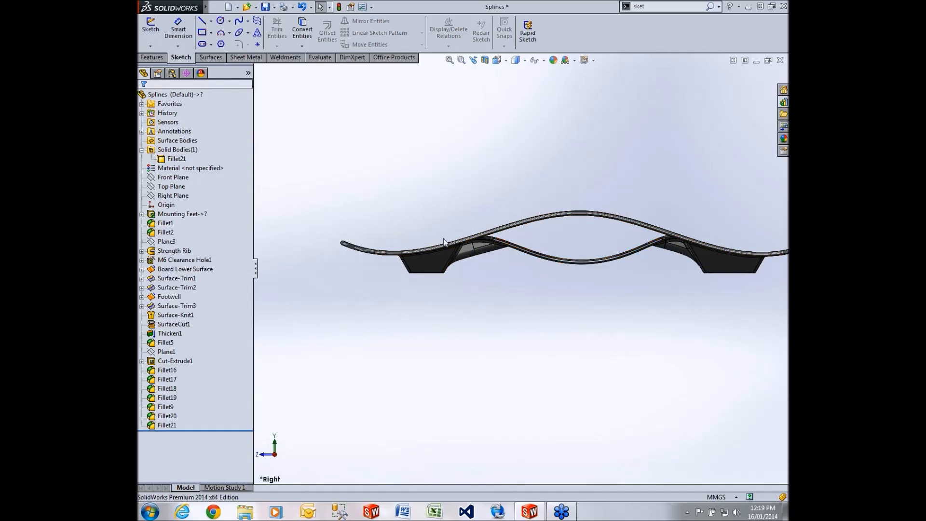
{"action": "mouse_move", "coordinate": [637, 163]}
{"action": "middle_mouse_down"}
{"action": "mouse_move", "coordinate": [647, 156]}
{"action": "mouse_move", "coordinate": [627, 227]}
{"action": "mouse_move", "coordinate": [612, 209]}
{"action": "mouse_move", "coordinate": [614, 244]}
{"action": "mouse_move", "coordinate": [617, 168]}
{"action": "mouse_move", "coordinate": [669, 132]}
{"action": "mouse_move", "coordinate": [624, 174]}
{"action": "mouse_move", "coordinate": [616, 200]}
{"action": "mouse_move", "coordinate": [637, 177]}
{"action": "middle_mouse_up"}
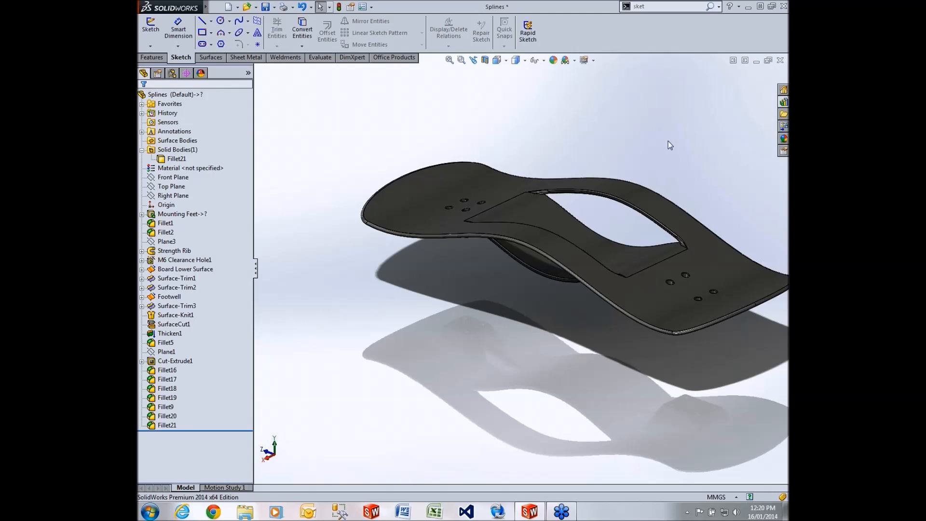
{"action": "left_click", "coordinate": [781, 62]}
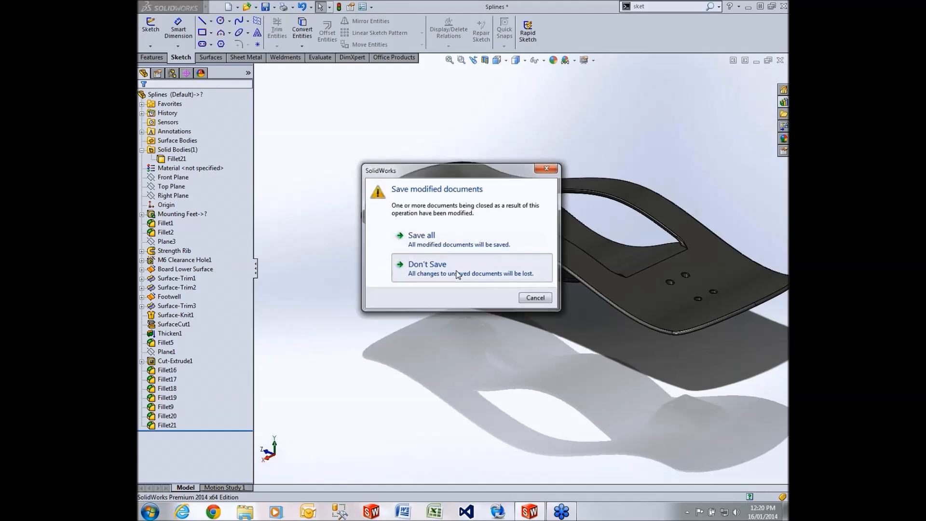
{"action": "left_click", "coordinate": [458, 273]}
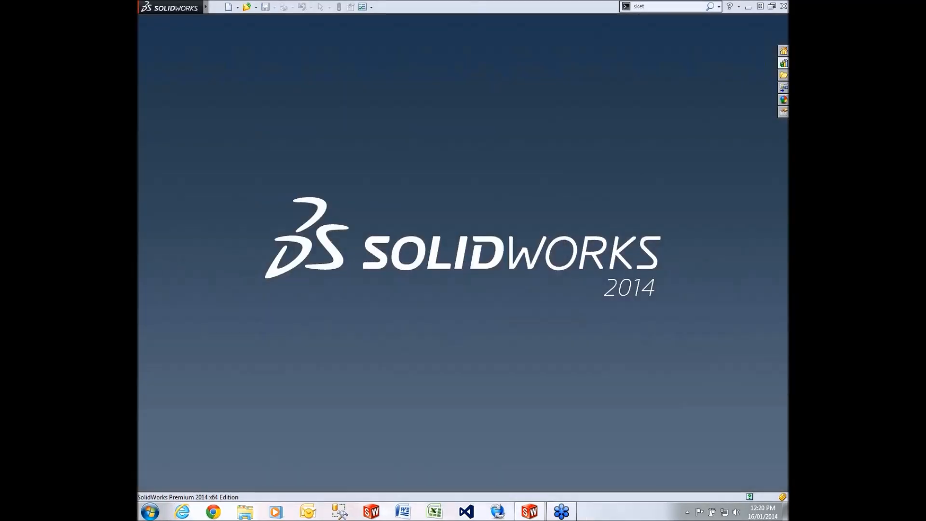
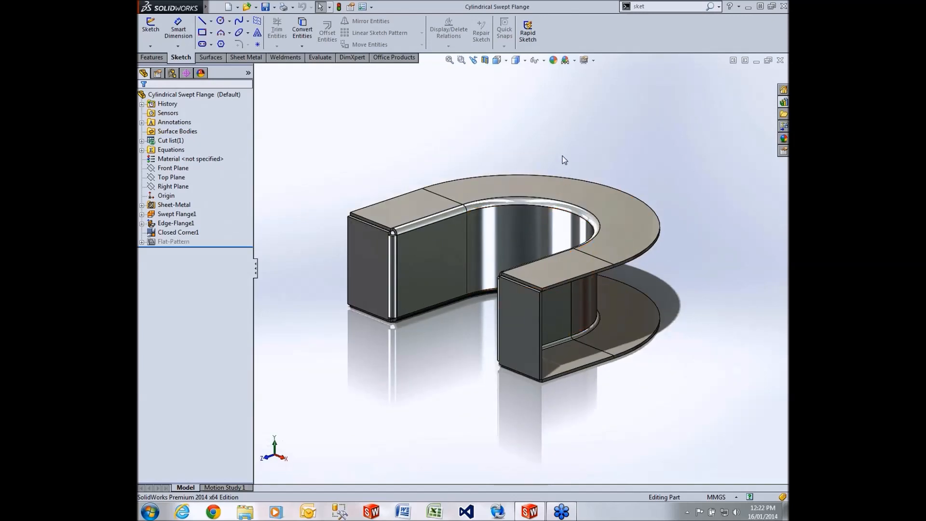
Inspect the Cylindrical Swept Flange part from several angles and highlight the geometry of its Swept Flange1 feature.
{"action": "middle_click_drag", "start_coordinate": [584, 213], "coordinate": [578, 273]}
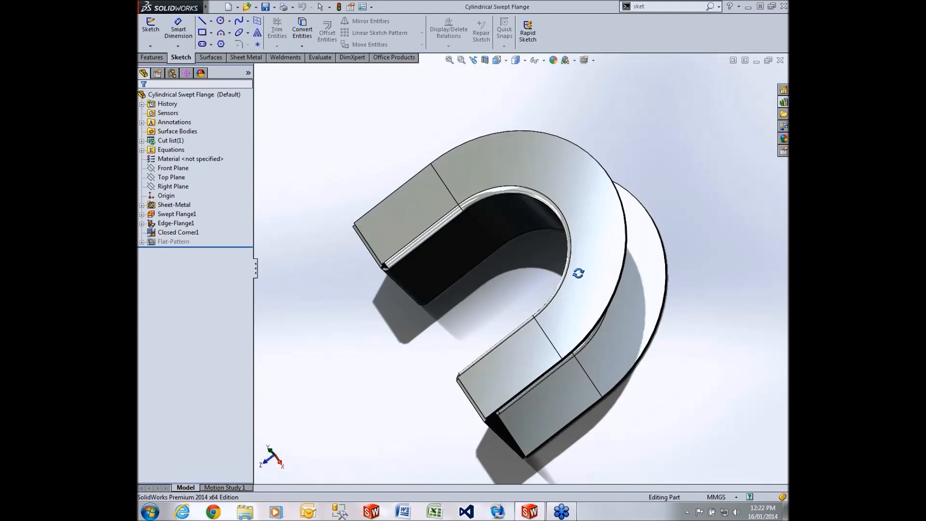
{"action": "middle_click_drag", "start_coordinate": [578, 273], "coordinate": [601, 220]}
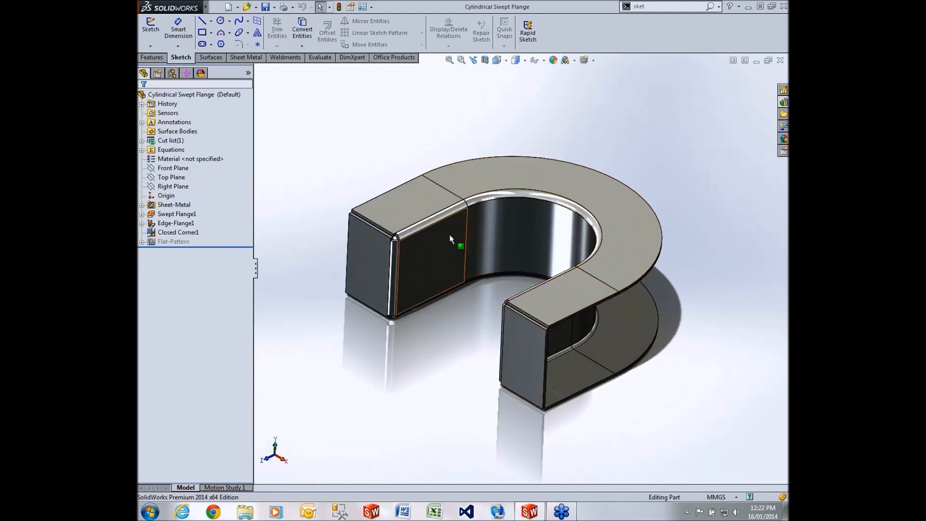
{"action": "middle_click_drag", "start_coordinate": [555, 288], "coordinate": [524, 296]}
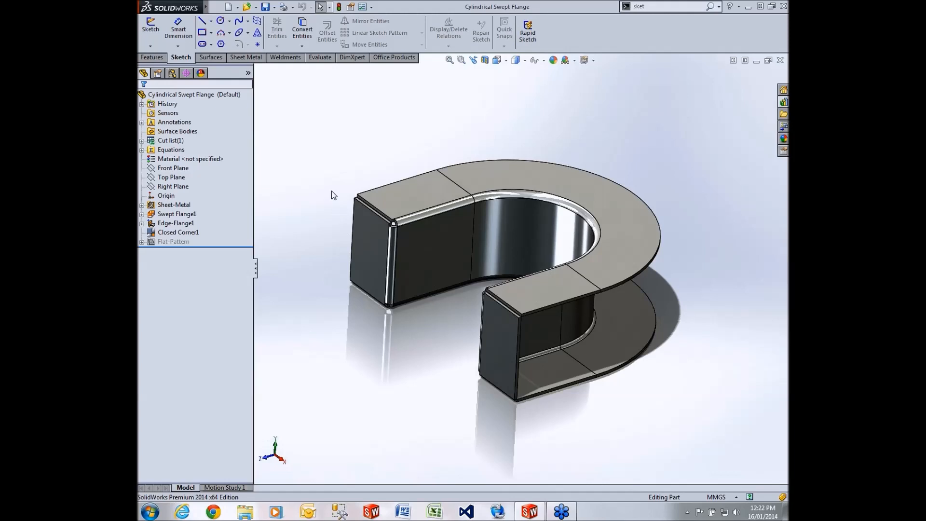
{"action": "left_click", "coordinate": [187, 215]}
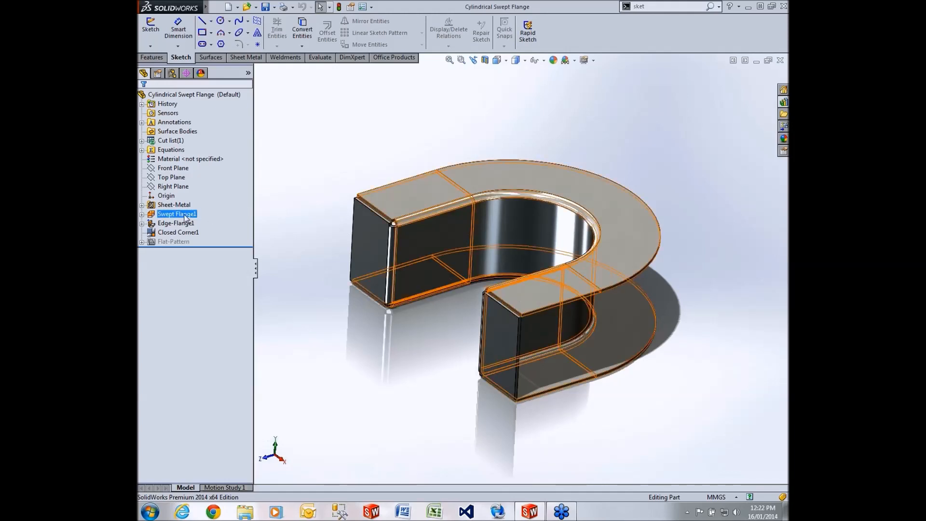
{"action": "left_click", "coordinate": [185, 217]}
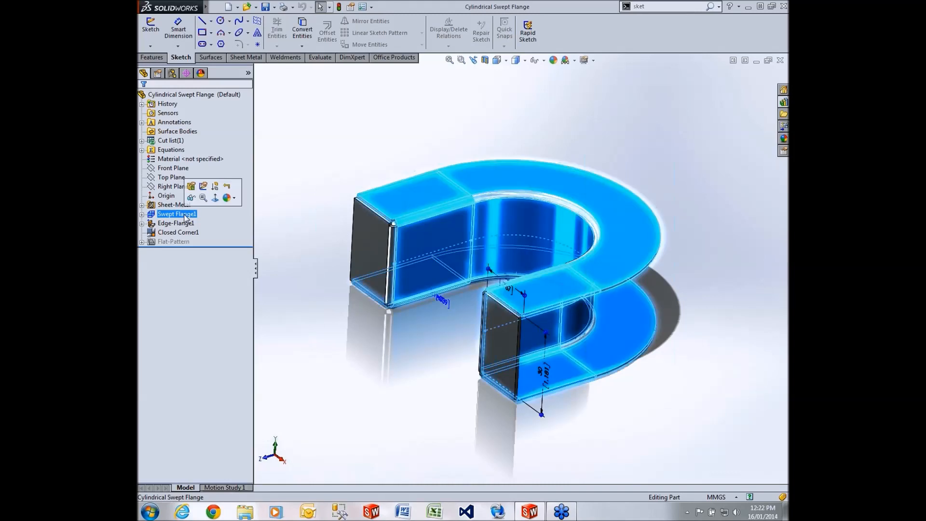
{"action": "left_click", "coordinate": [449, 89]}
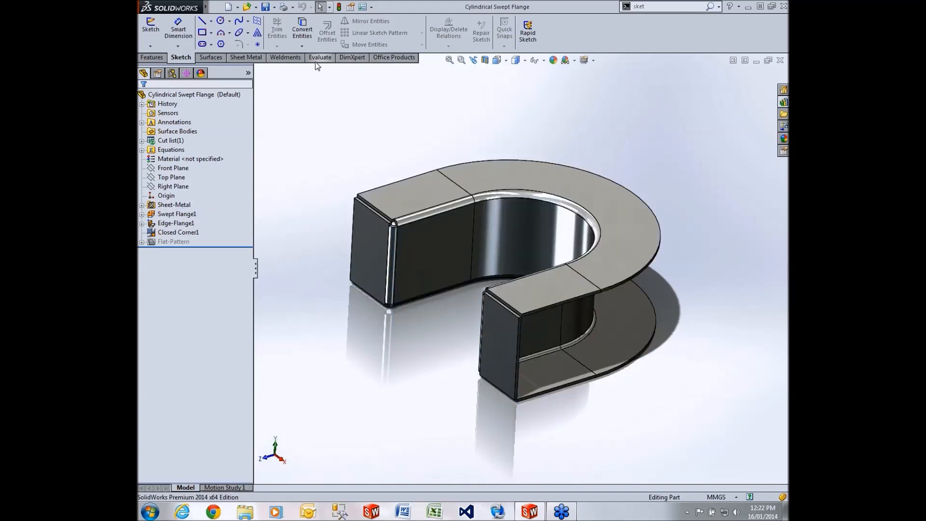
Flatten the swept flange part, inspect its flat pattern, and return it to the folded state.
{"action": "left_click", "coordinate": [246, 57]}
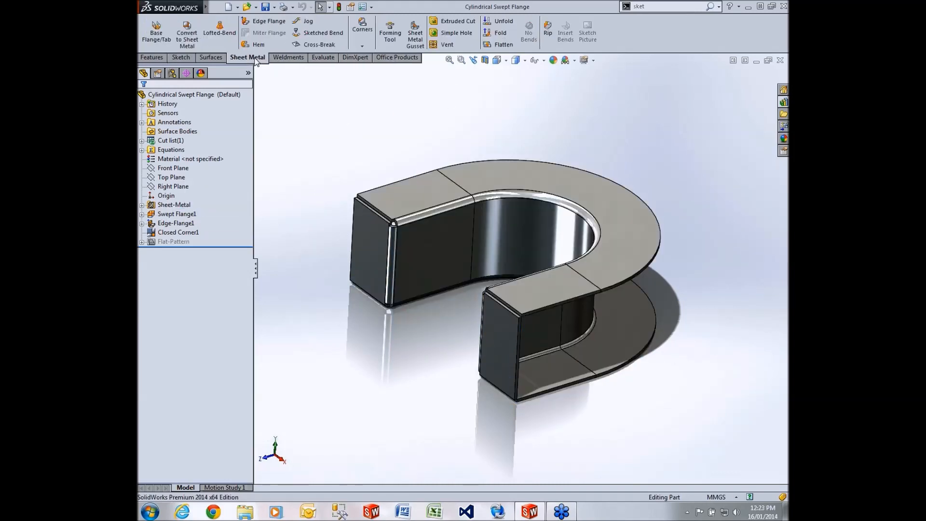
{"action": "left_click", "coordinate": [500, 46]}
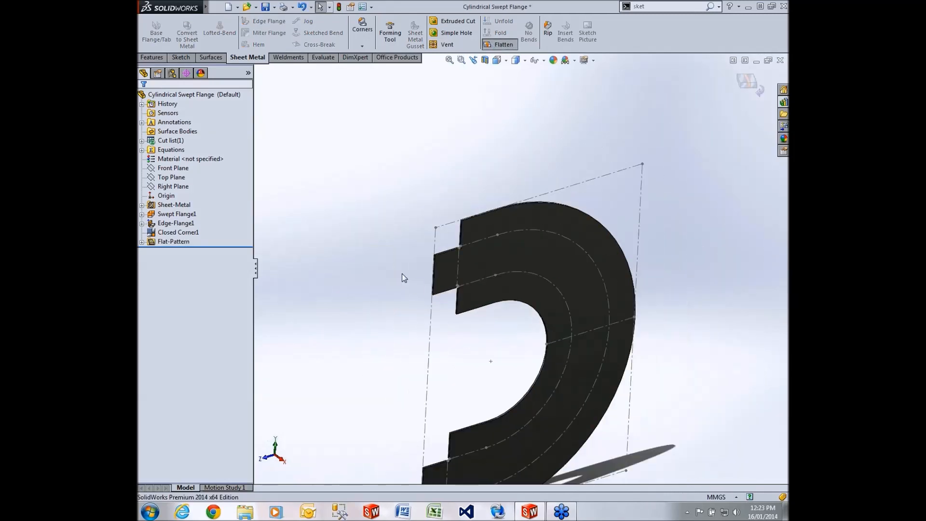
{"action": "middle_click_drag", "start_coordinate": [518, 416], "coordinate": [434, 410]}
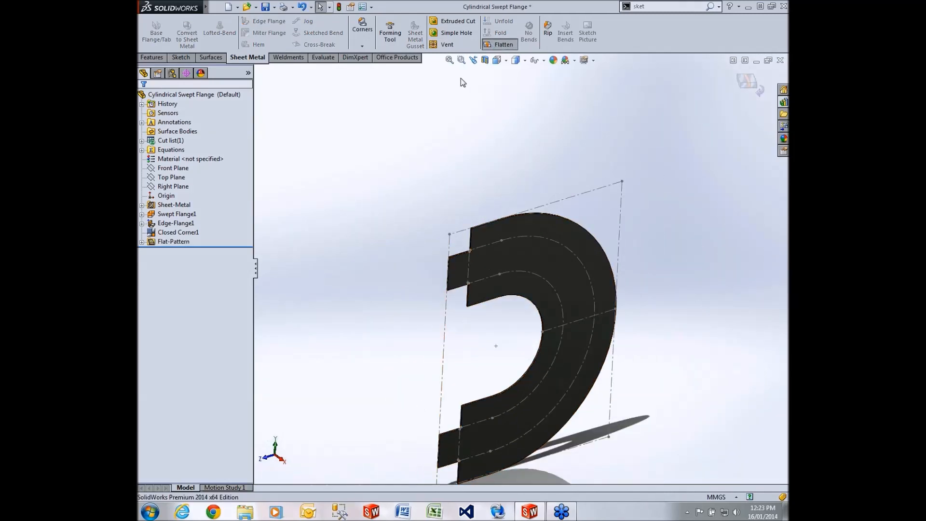
{"action": "left_click", "coordinate": [487, 46]}
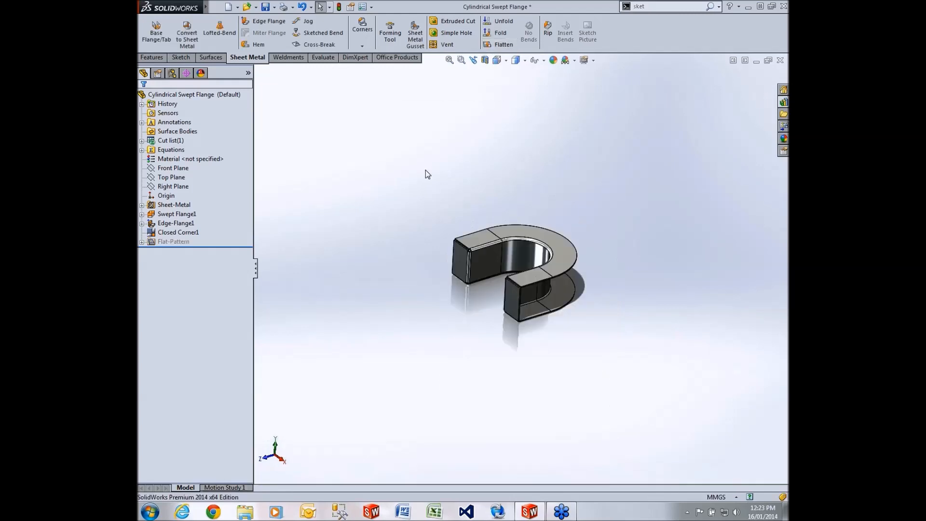
Edit Swept Flange1 to enable Cylindrical/Conical Bodies, using the straight vertical profile edge at the open end as reference.
{"action": "left_click", "coordinate": [169, 214]}
{"action": "left_click", "coordinate": [172, 188]}
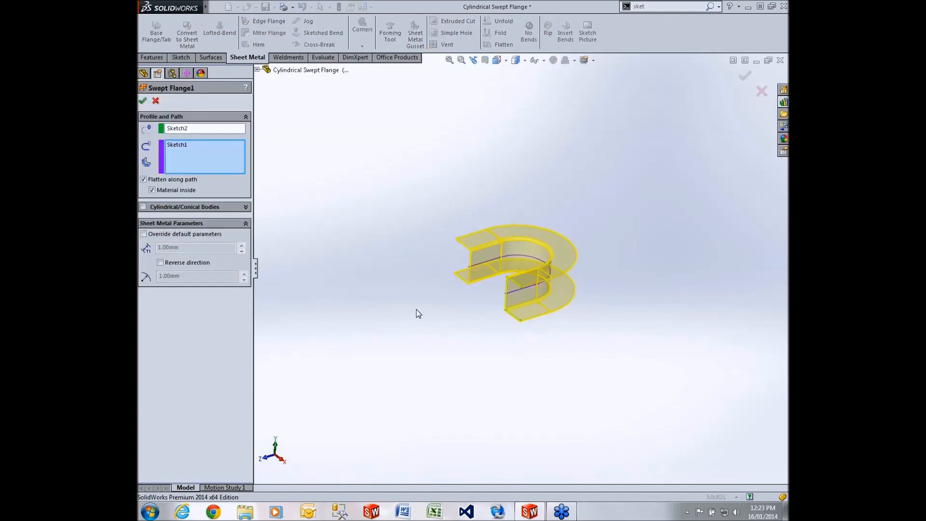
{"action": "left_click", "coordinate": [143, 206]}
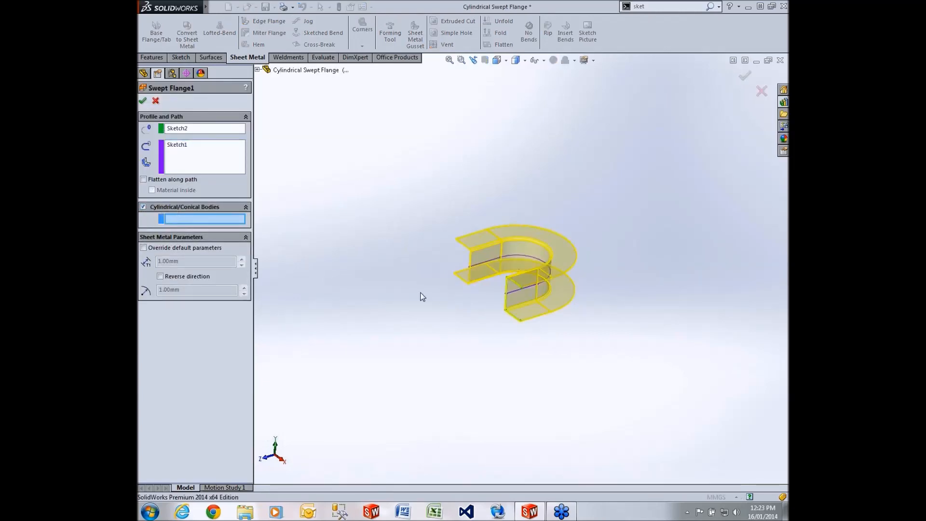
{"action": "scroll", "coordinate": [421, 296], "scroll_direction": "down", "scroll_amount": 5}
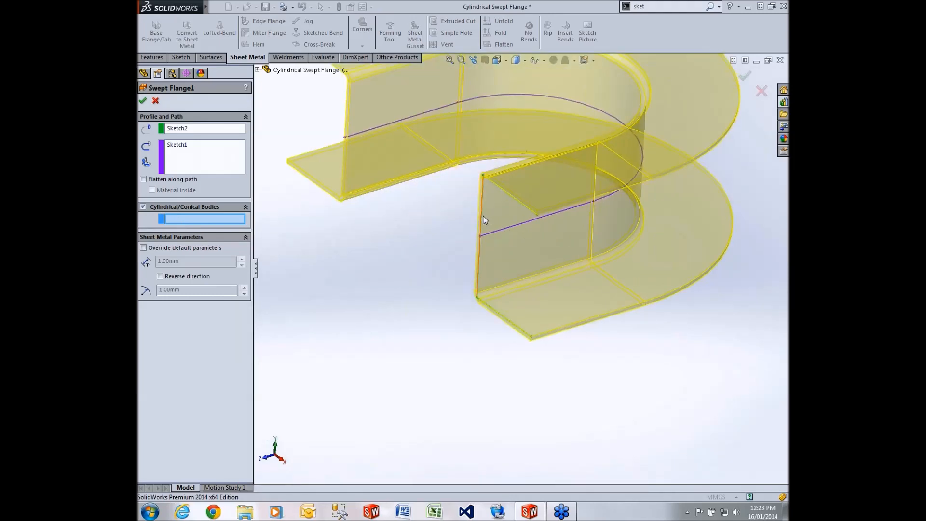
{"action": "left_click", "coordinate": [480, 217]}
{"action": "left_click", "coordinate": [142, 100]}
{"action": "scroll", "coordinate": [410, 295], "scroll_direction": "up", "scroll_amount": 5}
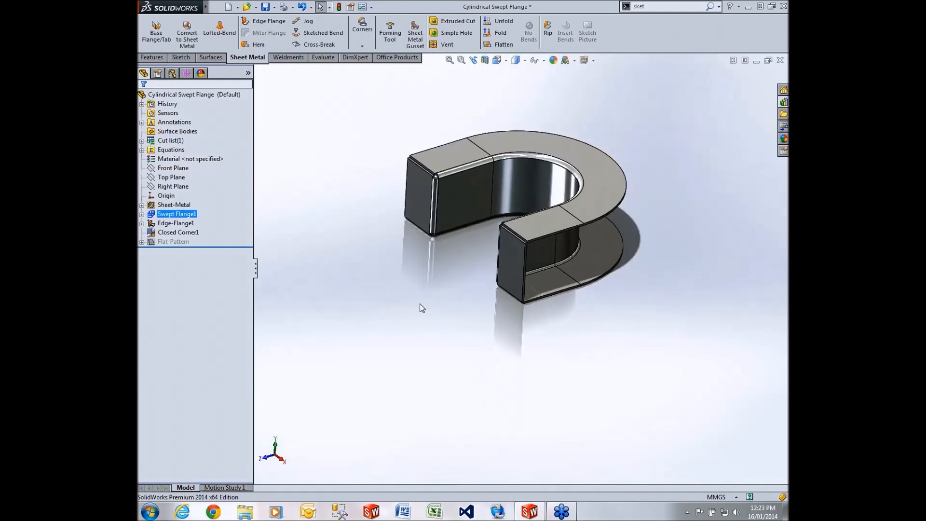
Flatten the part with the Cylindrical/Conical Bodies setting applied, inspect the pattern, and fold it back.
{"action": "left_click", "coordinate": [499, 44]}
{"action": "middle_click_drag", "start_coordinate": [469, 201], "coordinate": [617, 86]}
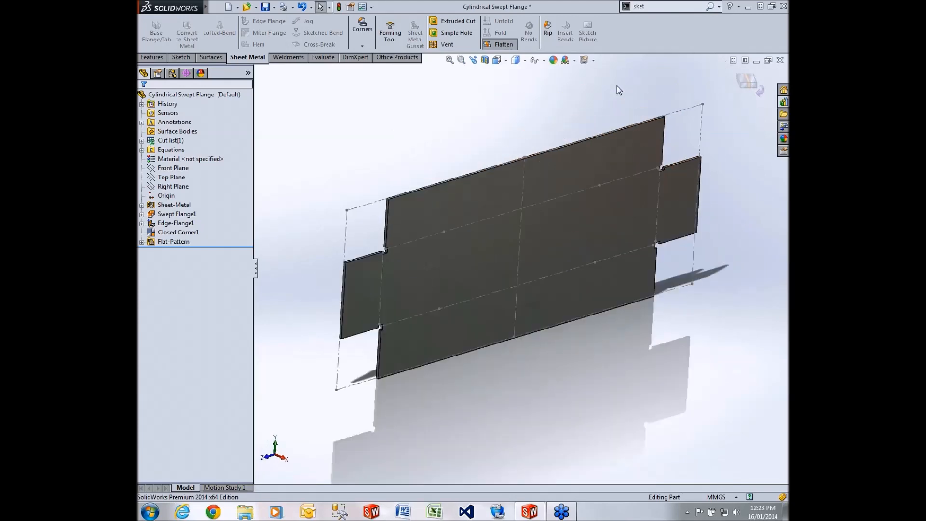
{"action": "left_click", "coordinate": [499, 43]}
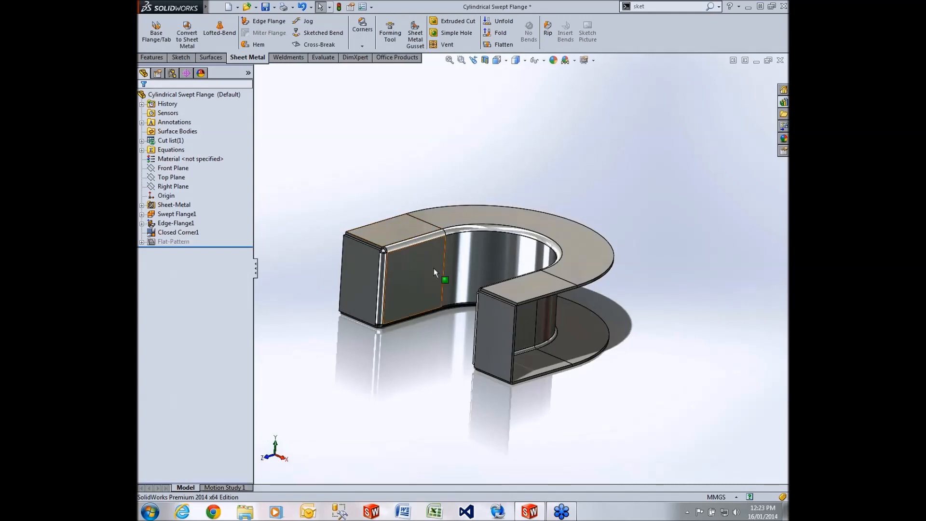
Start a Sheet Metal Gusset between the straight web face and the adjoining end flange face.
{"action": "middle_click_drag", "start_coordinate": [574, 276], "coordinate": [453, 280]}
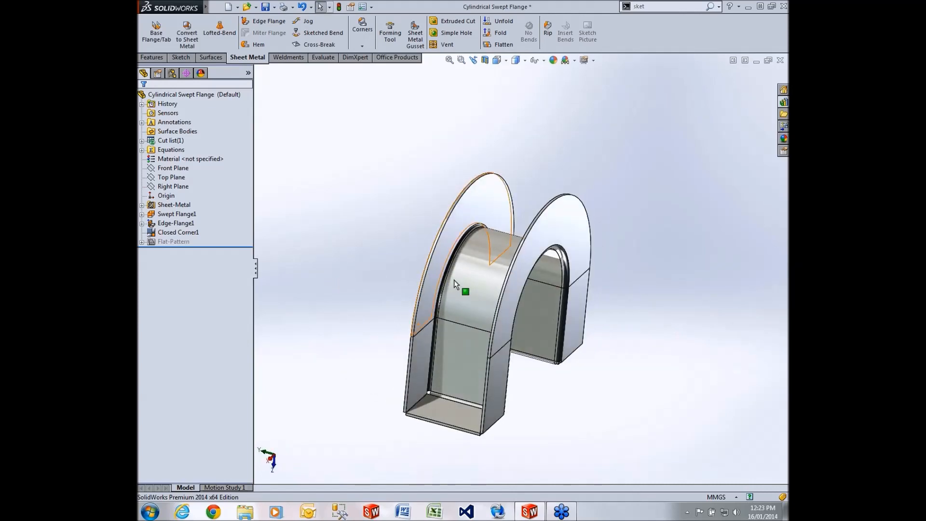
{"action": "scroll", "coordinate": [465, 389], "scroll_direction": "down", "scroll_amount": 4}
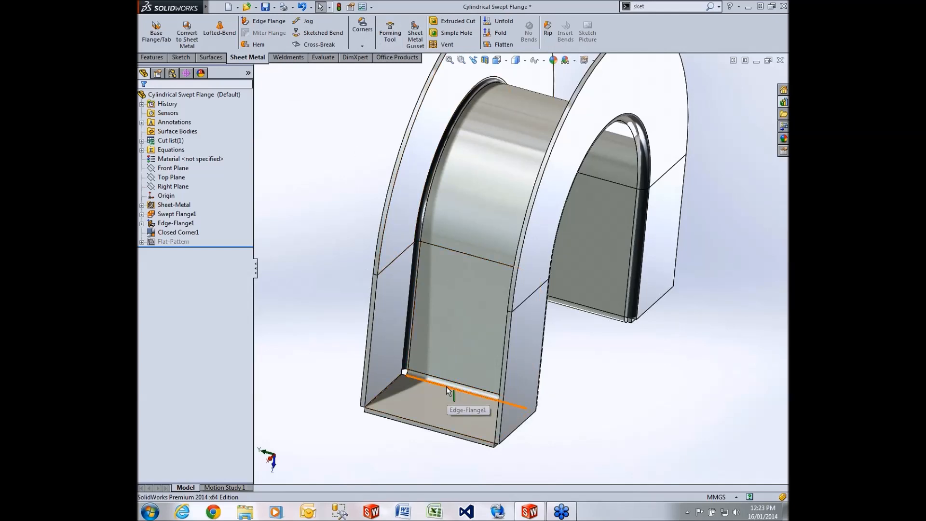
{"action": "left_click", "coordinate": [416, 34]}
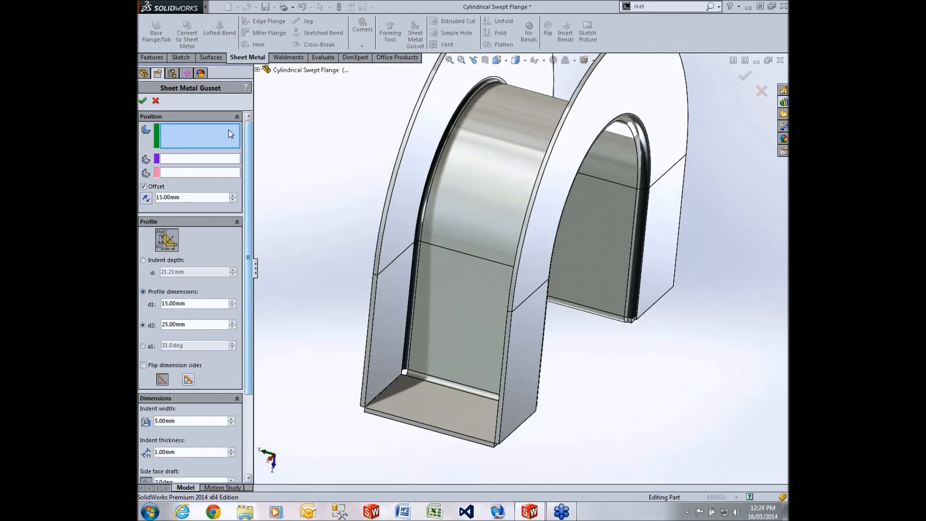
{"action": "left_click", "coordinate": [438, 362]}
{"action": "left_click", "coordinate": [440, 406]}
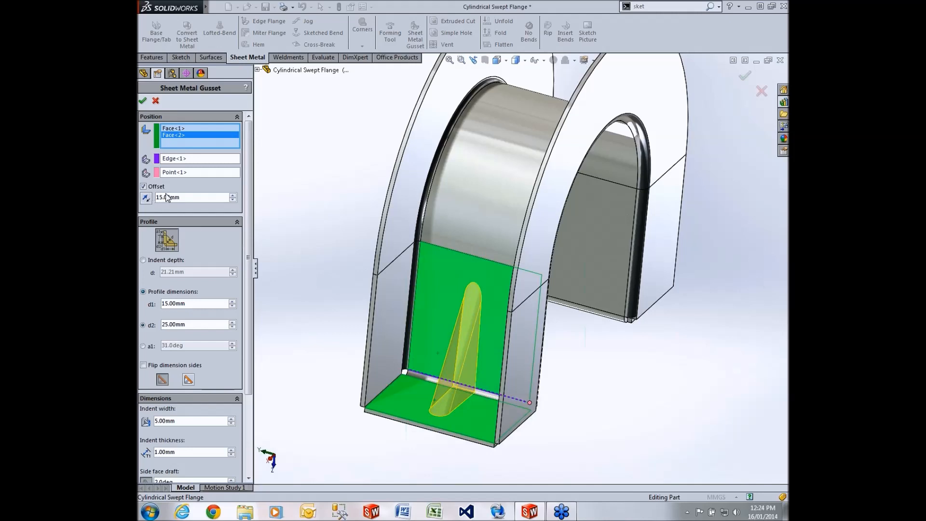
Compare the flat and rounded gusset profiles in the preview and leave the rounded gusset selected.
{"action": "left_click_drag", "start_coordinate": [247, 256], "coordinate": [251, 273]}
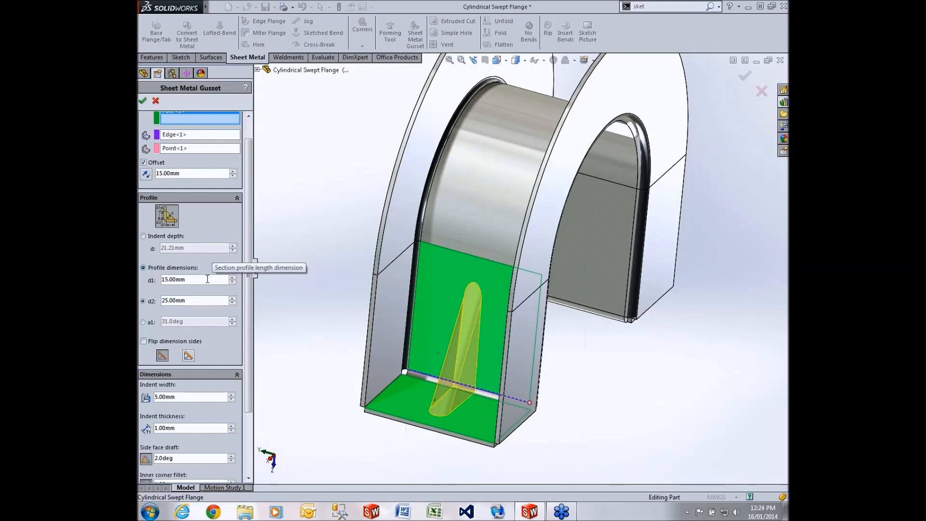
{"action": "left_click_drag", "start_coordinate": [204, 281], "coordinate": [150, 289]}
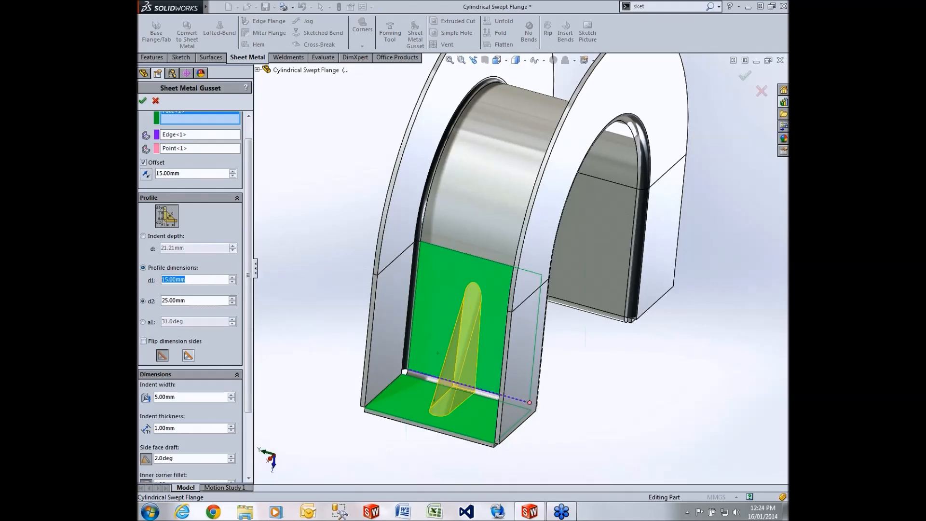
{"action": "left_click", "coordinate": [189, 355]}
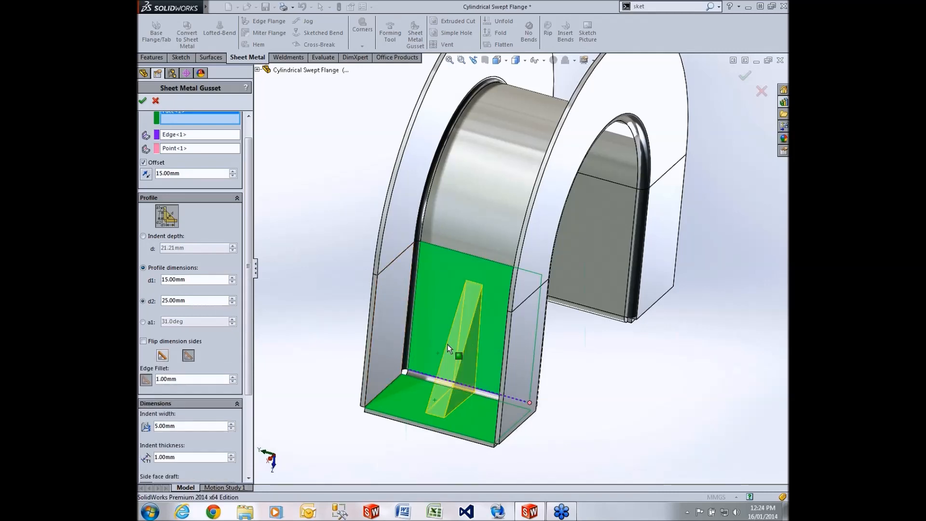
{"action": "scroll", "coordinate": [447, 344], "scroll_direction": "down", "scroll_amount": 4}
{"action": "scroll", "coordinate": [486, 327], "scroll_direction": "up", "scroll_amount": 3}
{"action": "left_click", "coordinate": [163, 356]}
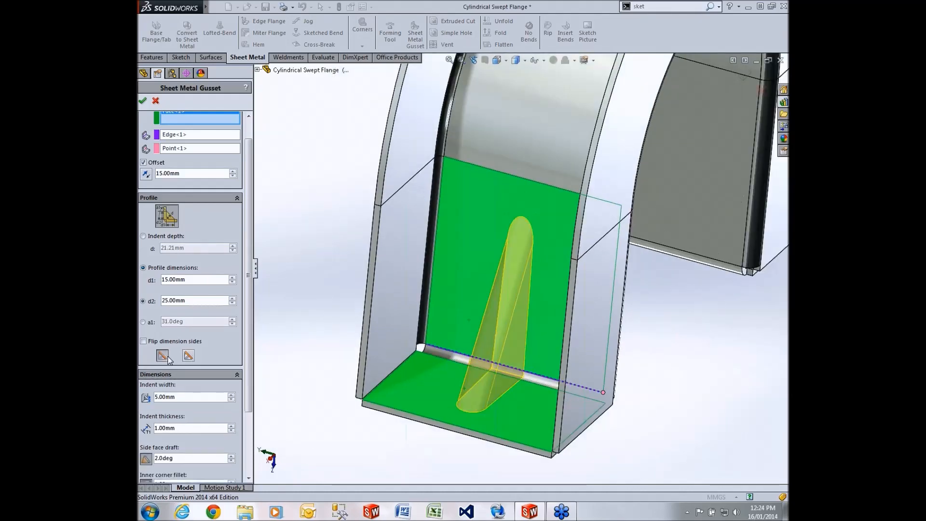
{"action": "left_click", "coordinate": [189, 355]}
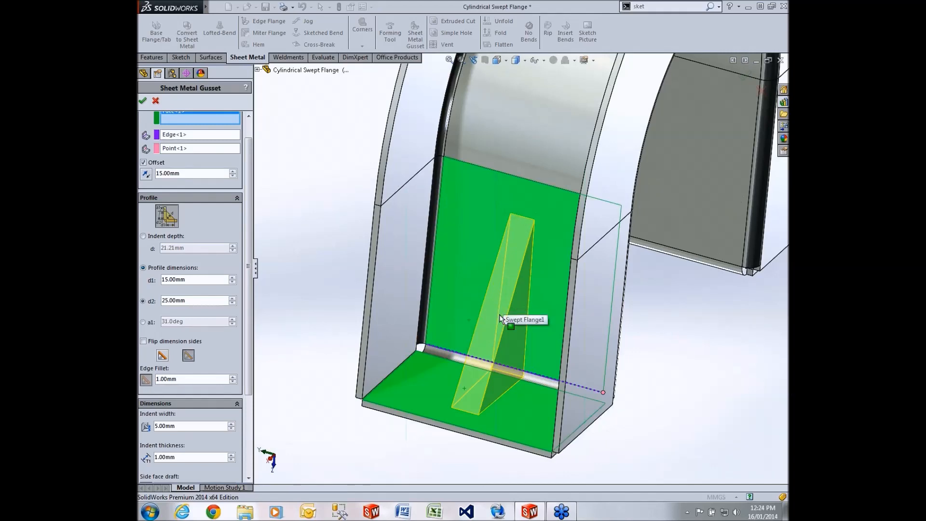
{"action": "left_click", "coordinate": [162, 355]}
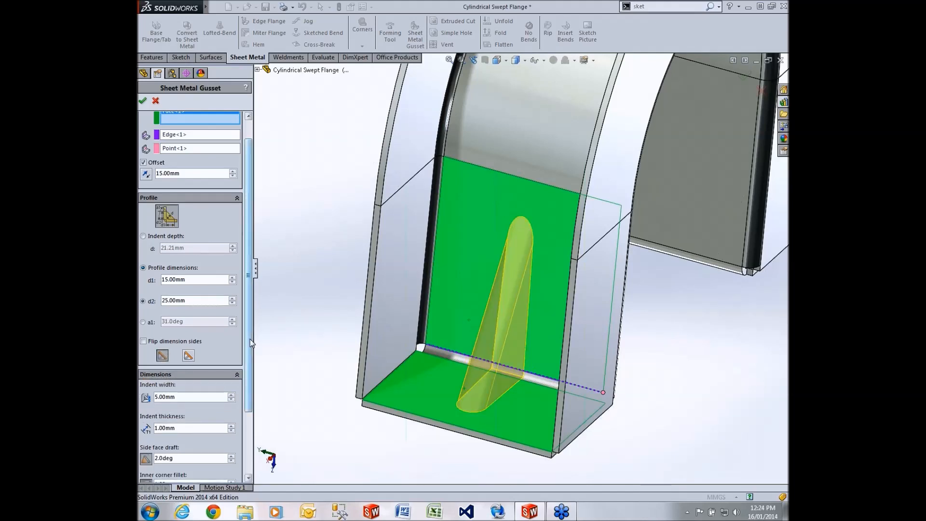
Set the gusset's indent width to 8 mm.
{"action": "scroll", "coordinate": [249, 339], "scroll_direction": "down", "scroll_amount": 3}
{"action": "left_click", "coordinate": [190, 329]}
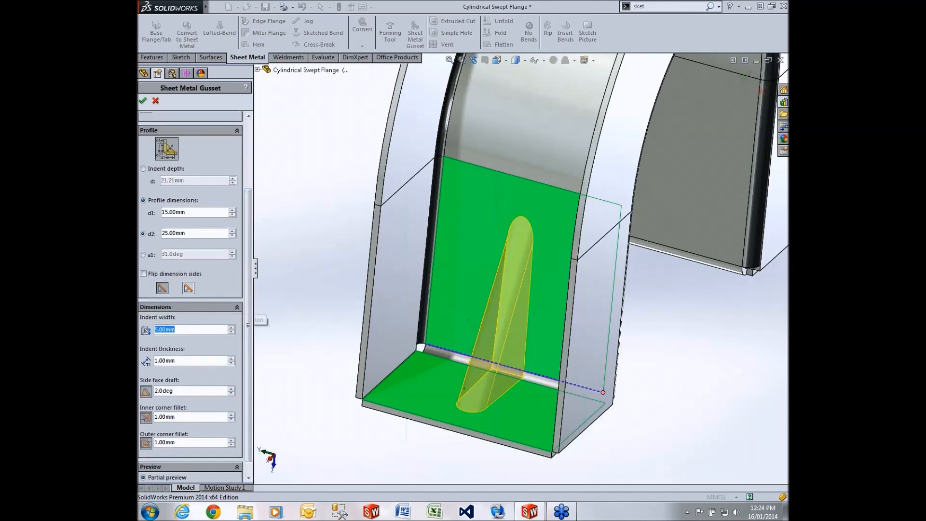
{"action": "type", "text": "8"}
{"action": "key", "text": "Return"}
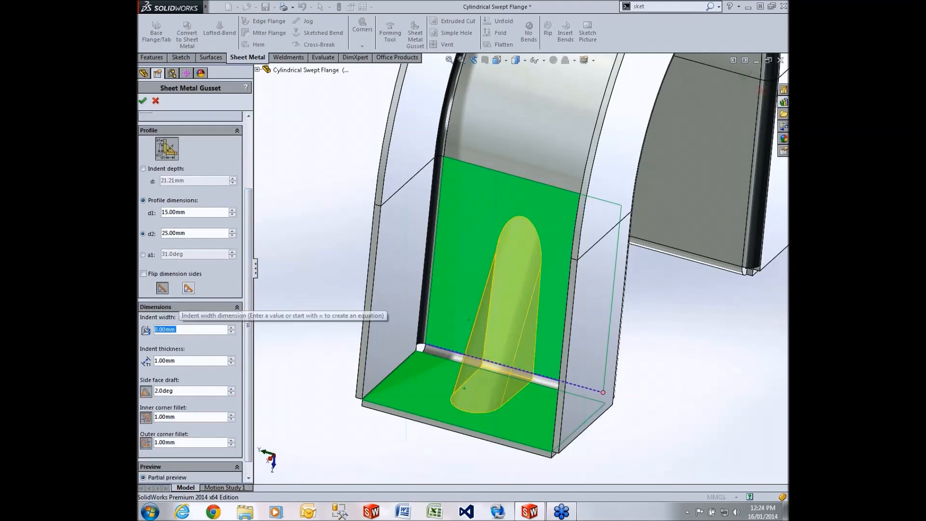
Link the gusset's indent thickness to the global variable Thickness and create the gusset.
{"action": "left_click", "coordinate": [194, 361]}
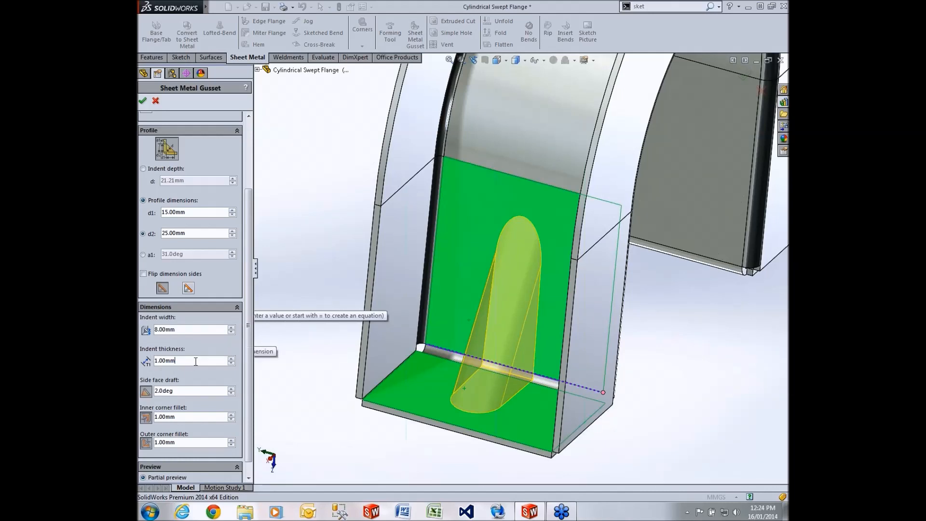
{"action": "key", "text": "BackSpace"}
{"action": "key", "text": "BackSpace"}
{"action": "key", "text": "BackSpace"}
{"action": "key", "text": "BackSpace"}
{"action": "key", "text": "BackSpace"}
{"action": "type", "text": "="}
{"action": "mouse_move", "coordinate": [193, 417]}
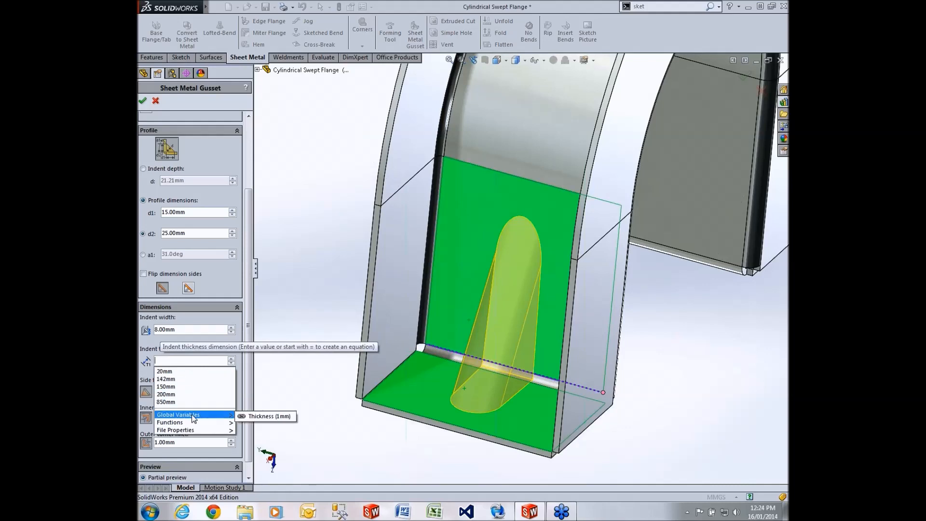
{"action": "left_click", "coordinate": [269, 416]}
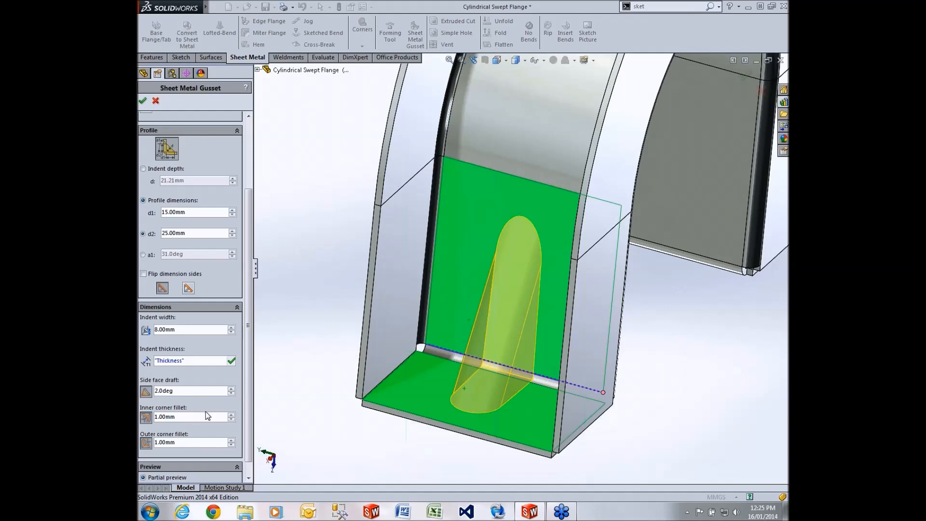
{"action": "left_click_drag", "start_coordinate": [248, 355], "coordinate": [248, 400]}
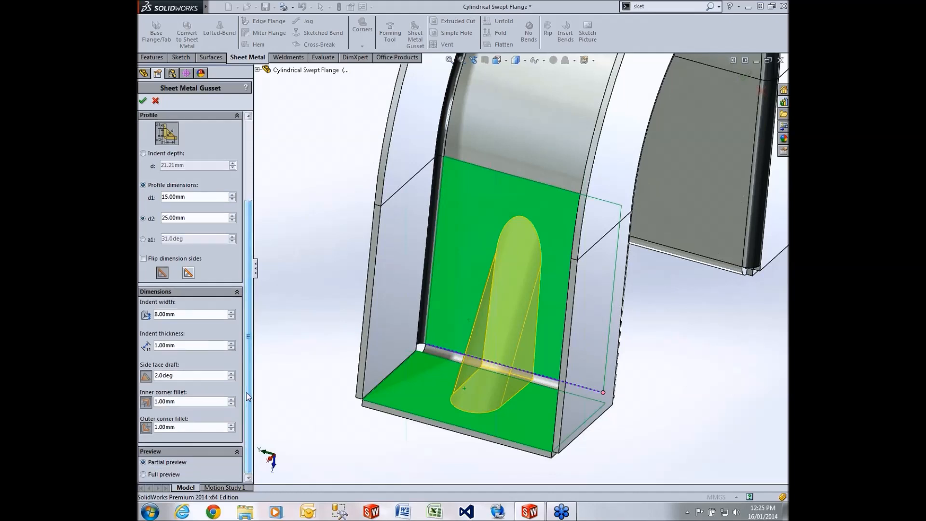
{"action": "scroll", "coordinate": [249, 371], "scroll_direction": "up", "scroll_amount": 5}
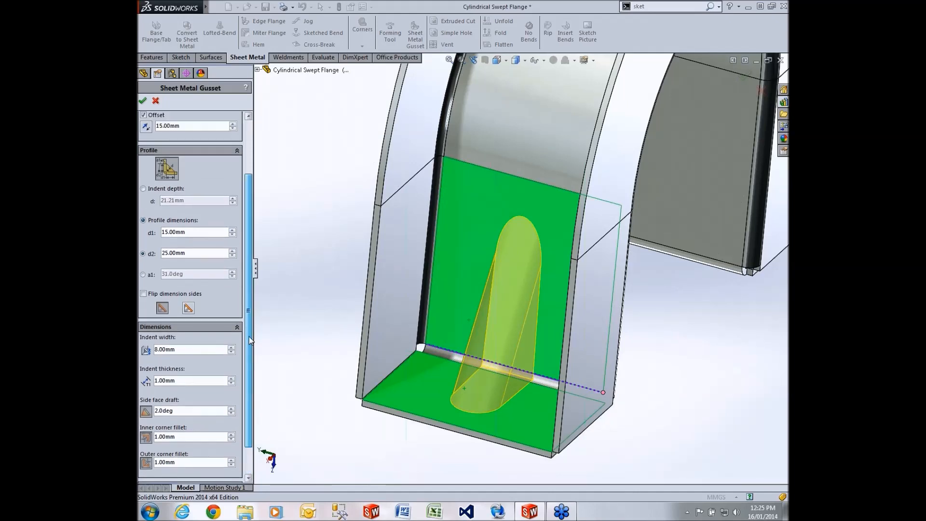
{"action": "left_click", "coordinate": [143, 101]}
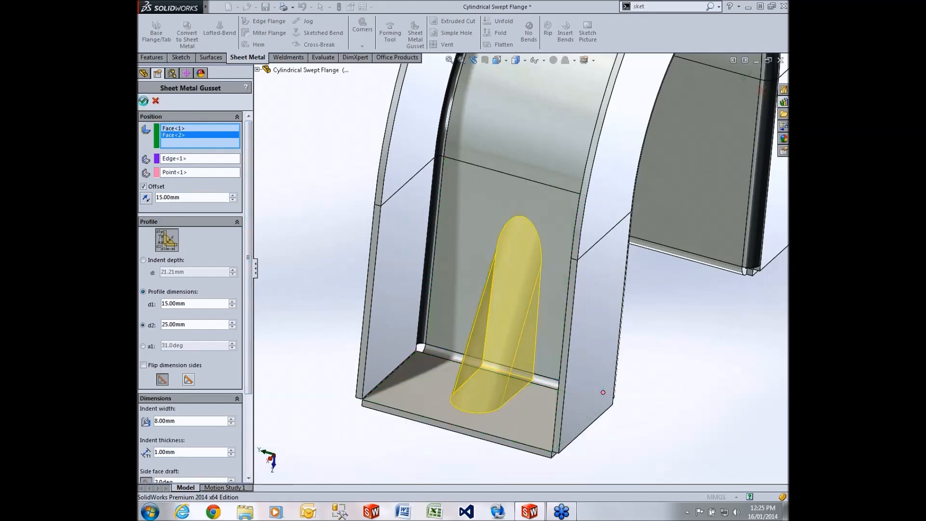
Add a second Sheet Metal Gusset between the straight web face and end flange face of the opposite leg, keeping the same settings.
{"action": "middle_click_drag", "start_coordinate": [660, 337], "coordinate": [680, 328]}
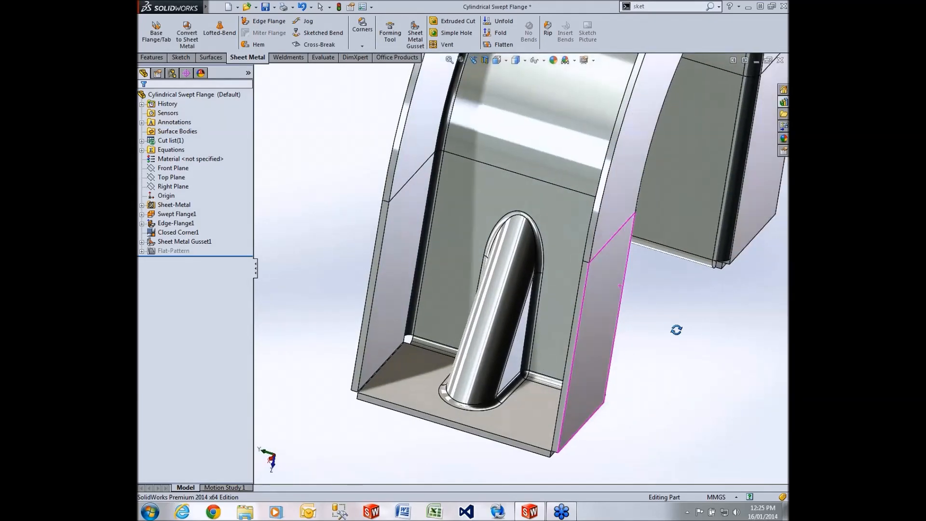
{"action": "scroll", "coordinate": [665, 327], "scroll_direction": "up", "scroll_amount": 6}
{"action": "middle_click_drag", "start_coordinate": [707, 273], "coordinate": [505, 236]}
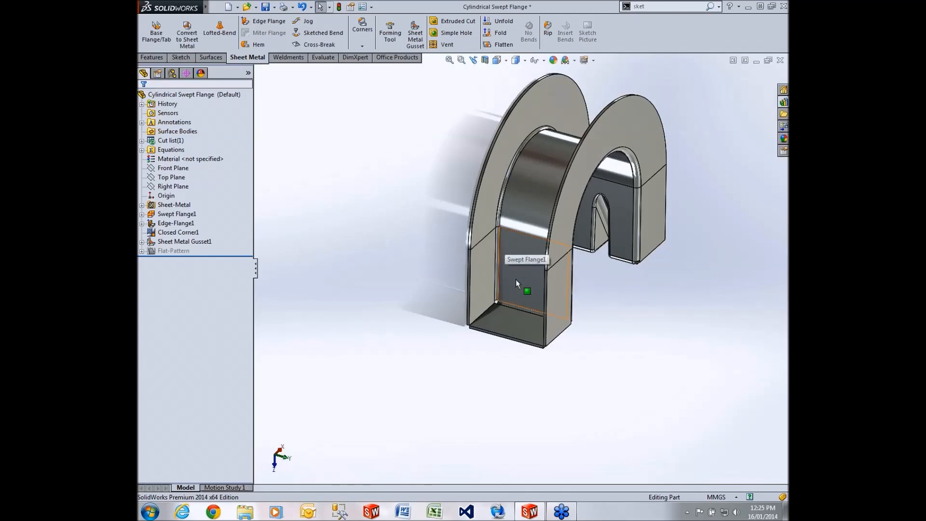
{"action": "scroll", "coordinate": [554, 292], "scroll_direction": "down", "scroll_amount": 3}
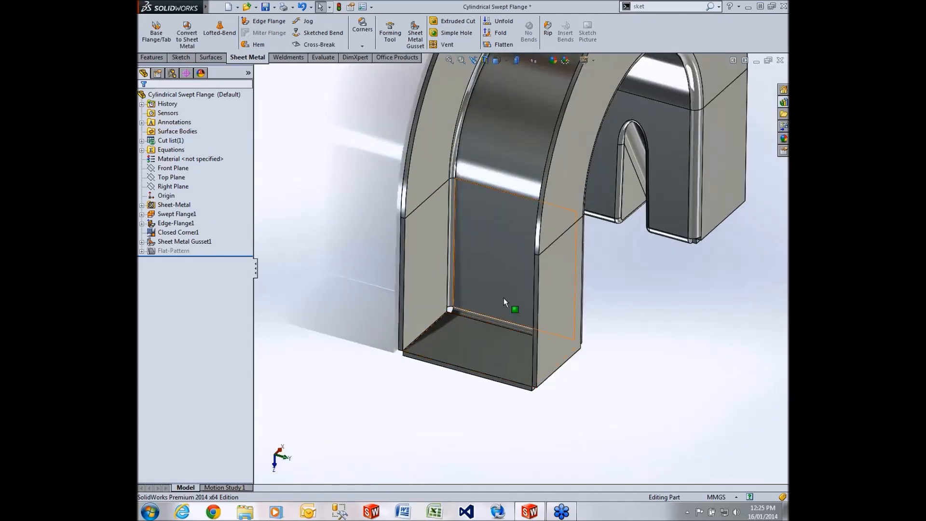
{"action": "left_click", "coordinate": [415, 34]}
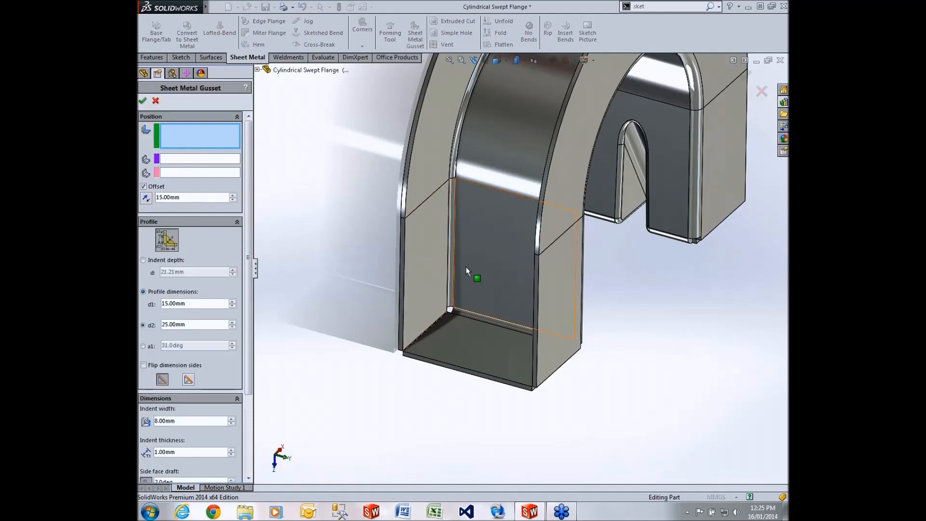
{"action": "left_click", "coordinate": [490, 268]}
{"action": "left_click", "coordinate": [482, 333]}
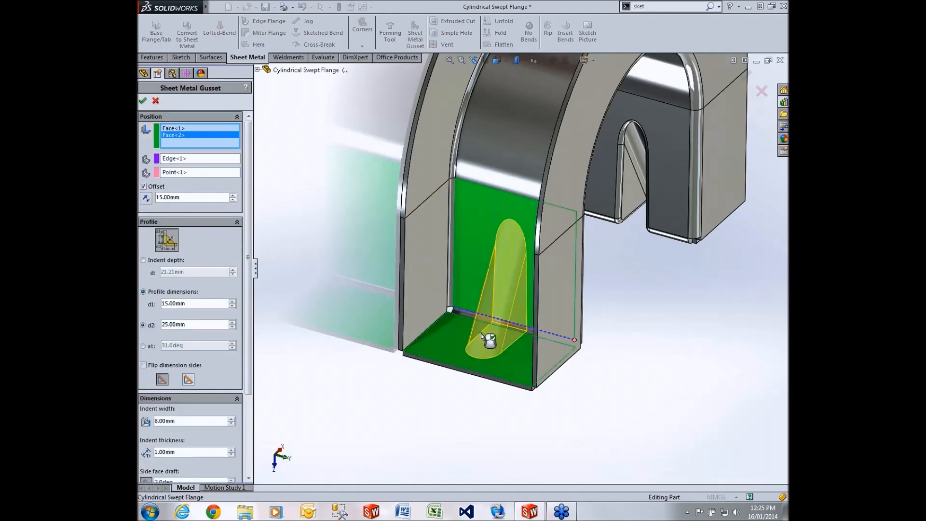
{"action": "scroll", "coordinate": [196, 207], "scroll_direction": "down", "scroll_amount": 3}
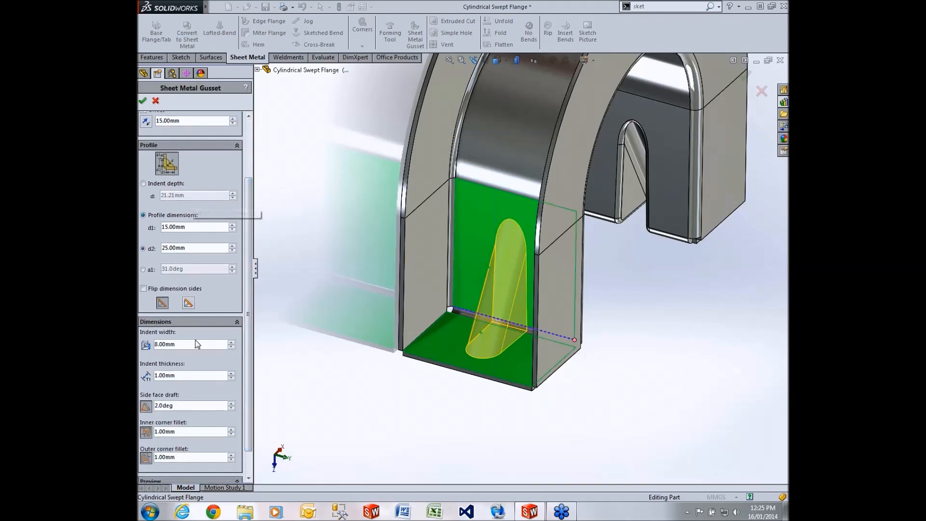
{"action": "scroll", "coordinate": [250, 430], "scroll_direction": "up", "scroll_amount": 3}
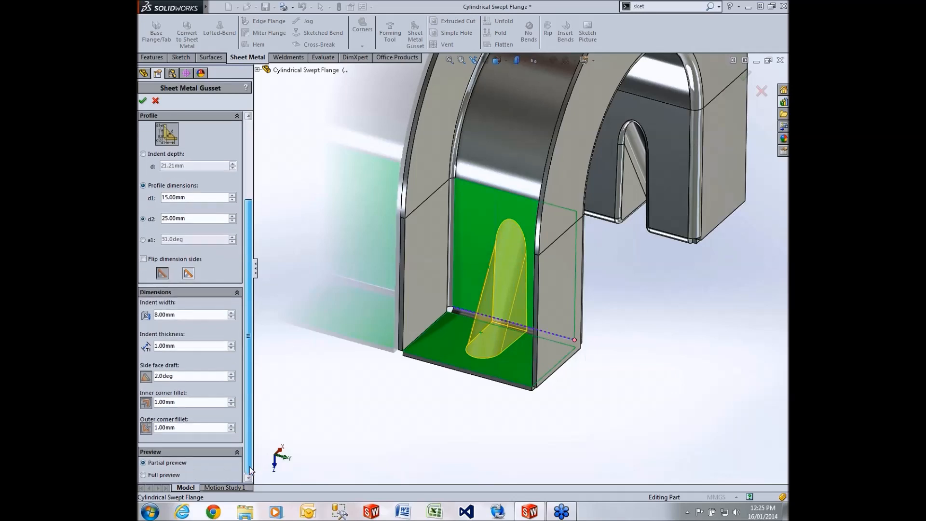
{"action": "scroll", "coordinate": [244, 352], "scroll_direction": "down", "scroll_amount": 3}
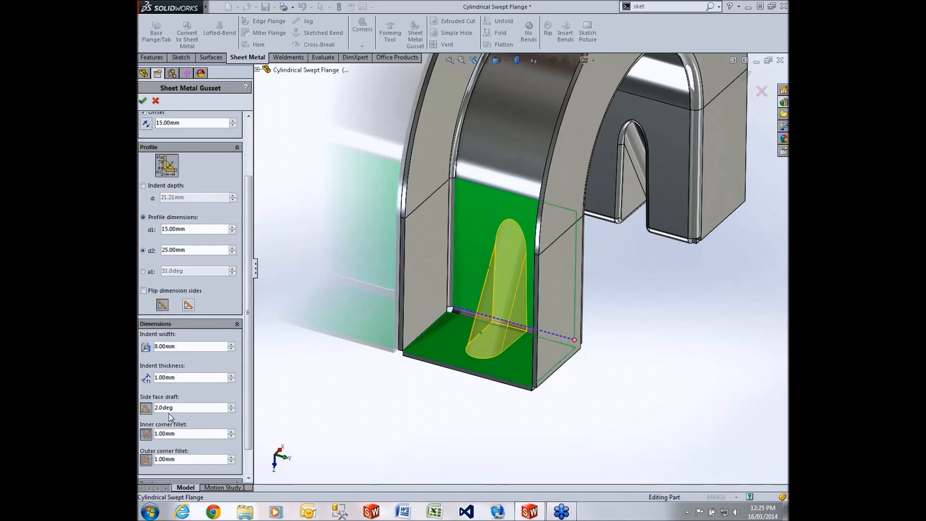
{"action": "scroll", "coordinate": [249, 416], "scroll_direction": "down", "scroll_amount": 2}
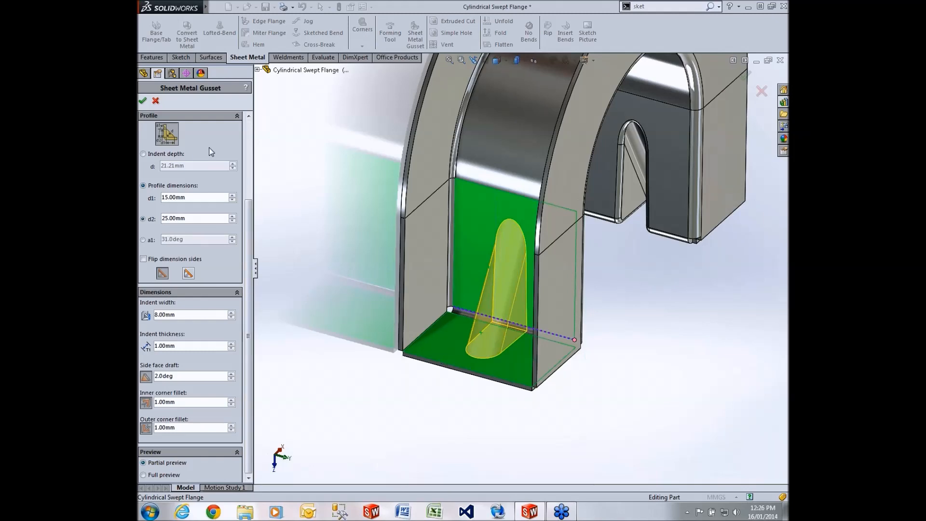
{"action": "left_click", "coordinate": [142, 102]}
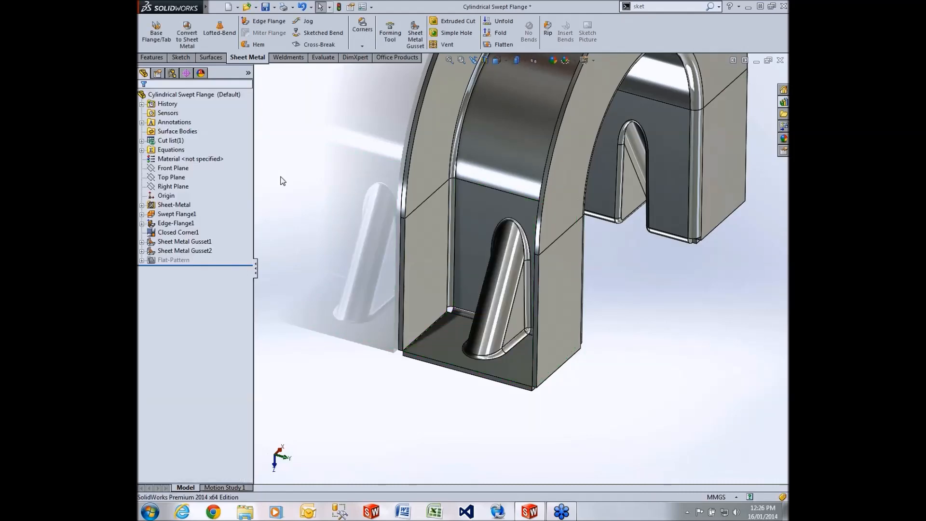
Start a Corner Relief on the sheet metal body and collect all of its corners.
{"action": "middle_click_drag", "start_coordinate": [310, 253], "coordinate": [388, 288]}
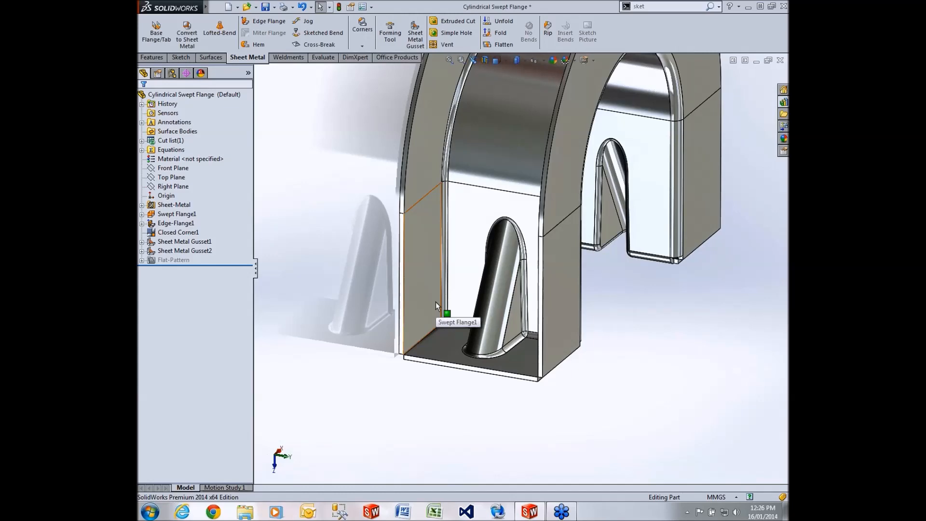
{"action": "mouse_move", "coordinate": [597, 352]}
{"action": "middle_mouse_down"}
{"action": "mouse_move", "coordinate": [589, 338]}
{"action": "mouse_move", "coordinate": [582, 352]}
{"action": "middle_mouse_up"}
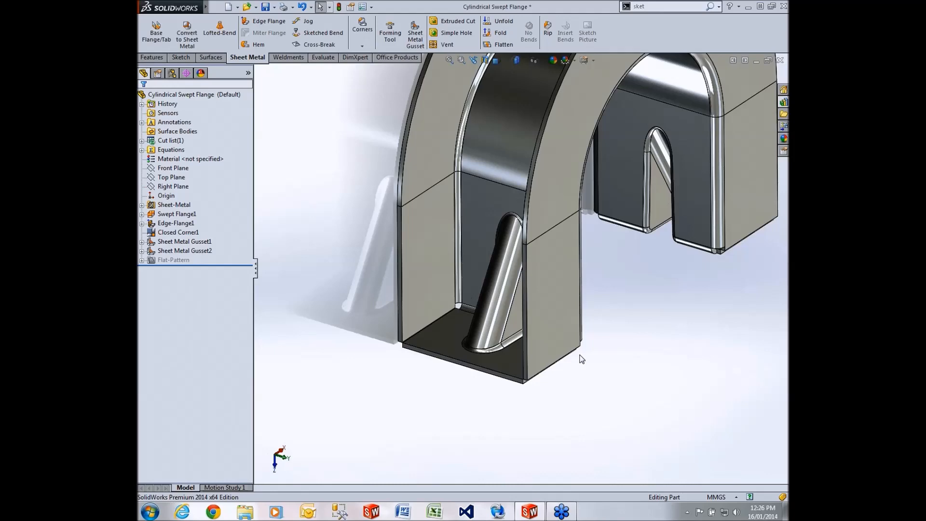
{"action": "middle_click_drag", "start_coordinate": [611, 343], "coordinate": [502, 236]}
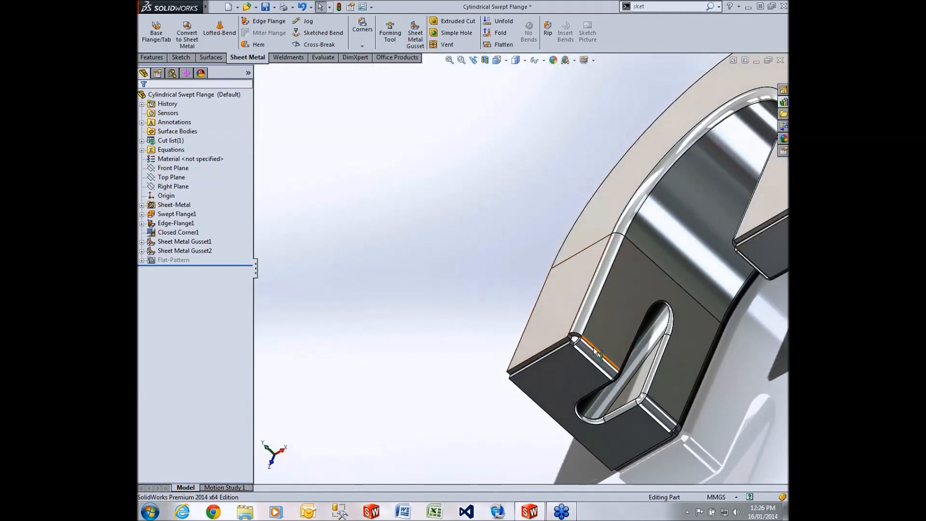
{"action": "scroll", "coordinate": [497, 306], "scroll_direction": "down", "scroll_amount": 1}
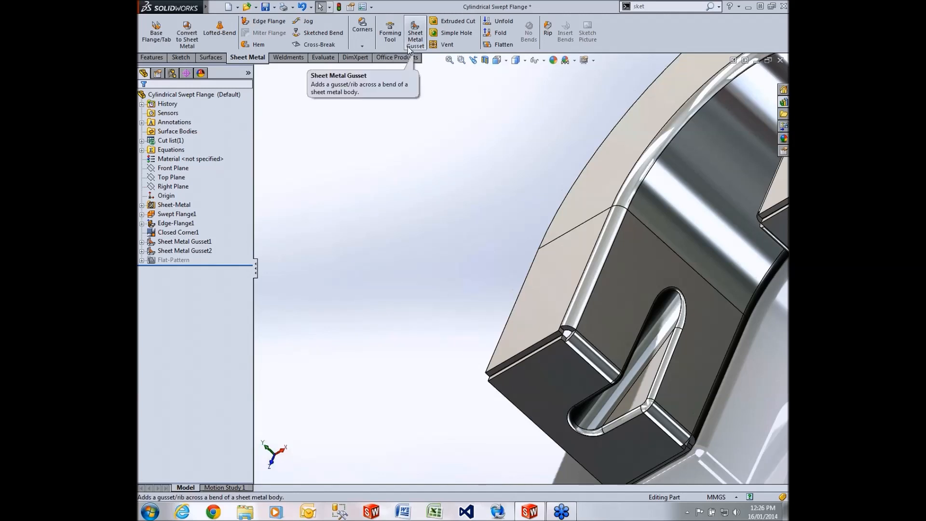
{"action": "left_click", "coordinate": [363, 30]}
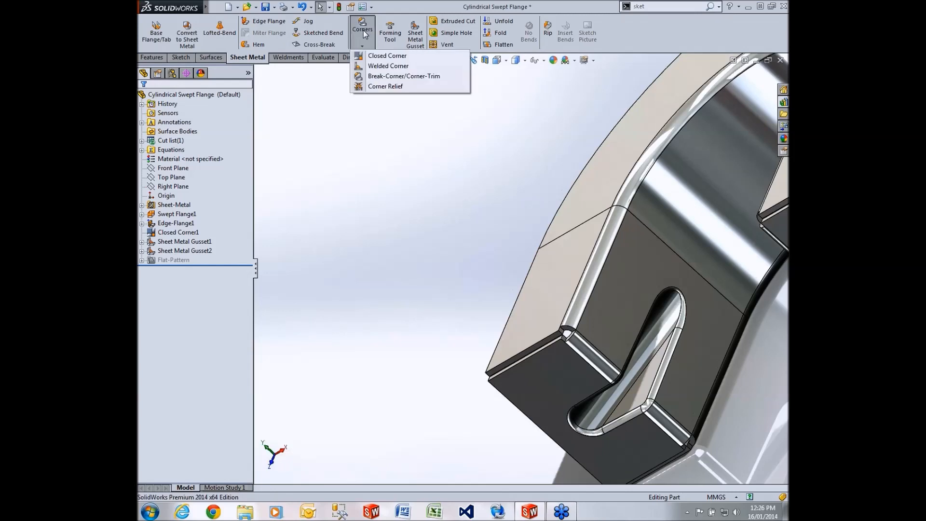
{"action": "left_click", "coordinate": [376, 86]}
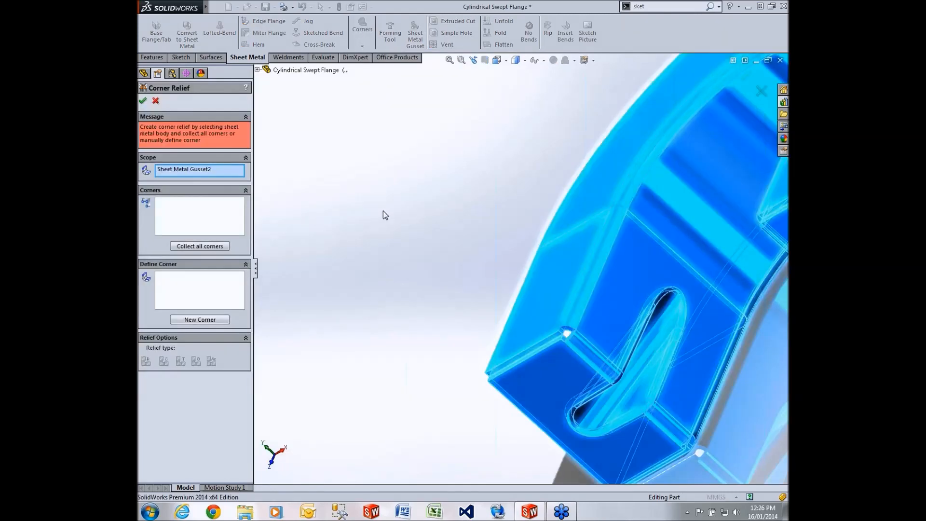
{"action": "key", "text": "f"}
{"action": "left_click", "coordinate": [200, 246]}
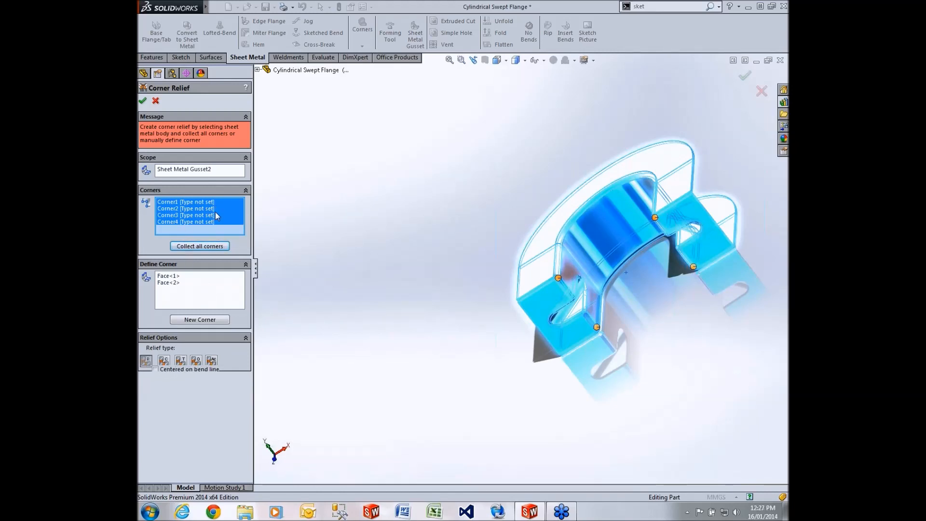
Assign Rectangular relief to Corner1, Circular to Corner2, Tear to Corner3 and Obround to Corner4, and create the corner reliefs.
{"action": "left_click", "coordinate": [208, 209]}
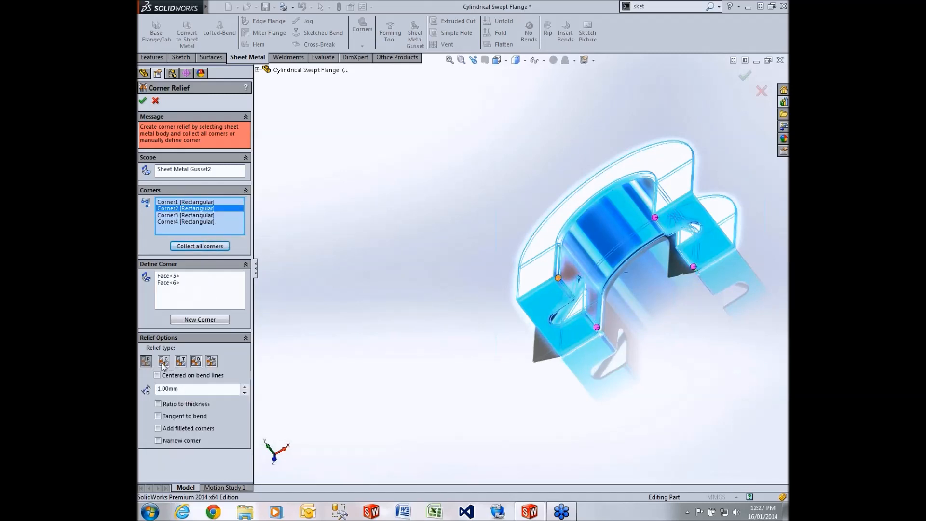
{"action": "left_click", "coordinate": [206, 215]}
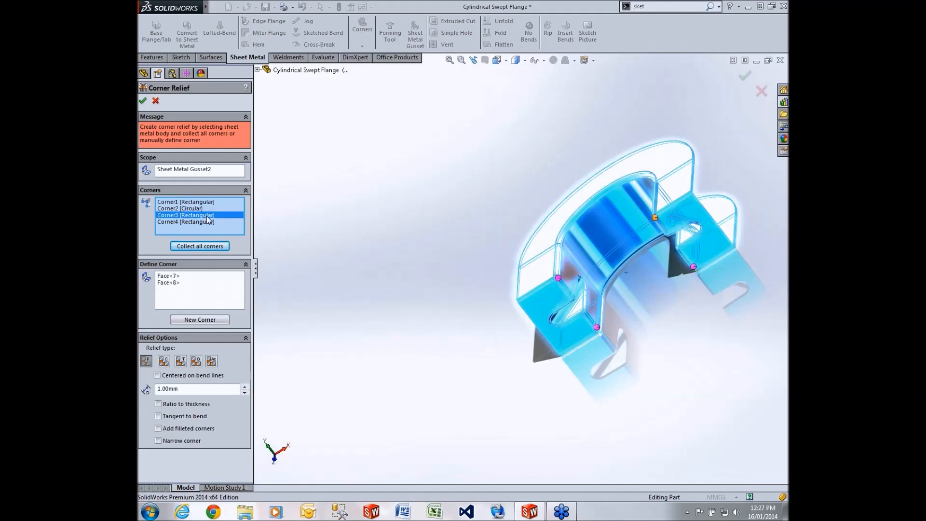
{"action": "left_click", "coordinate": [209, 221]}
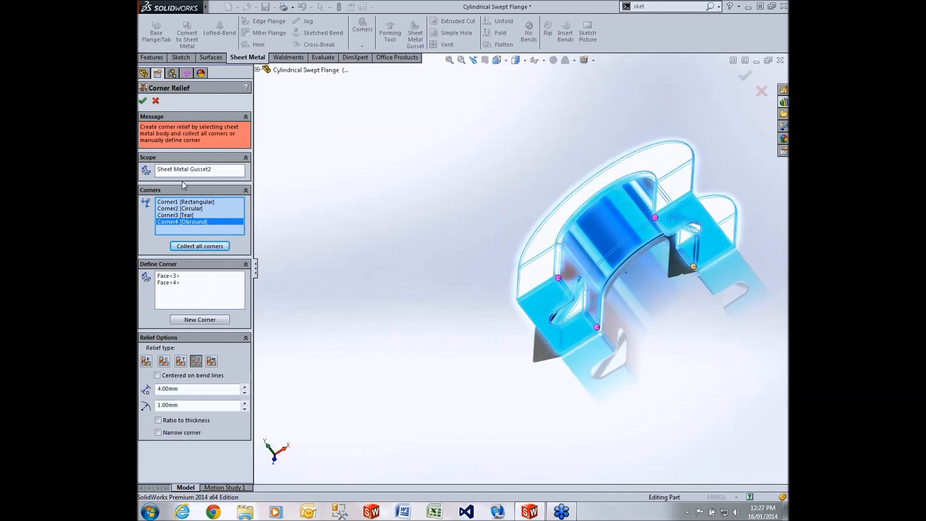
{"action": "left_click", "coordinate": [142, 100]}
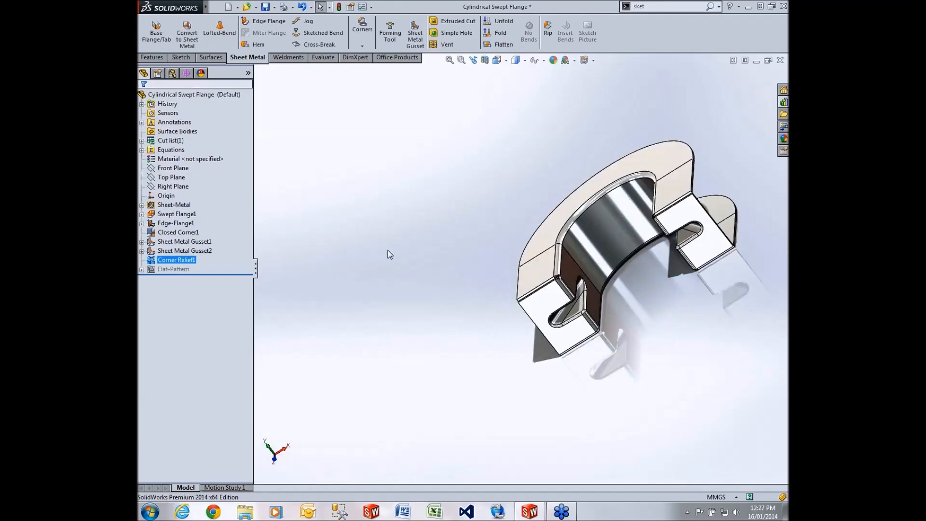
Examine the shapes of the new corner reliefs where the end flange bends meet the swept flange bends.
{"action": "scroll", "coordinate": [591, 279], "scroll_direction": "down", "scroll_amount": 10}
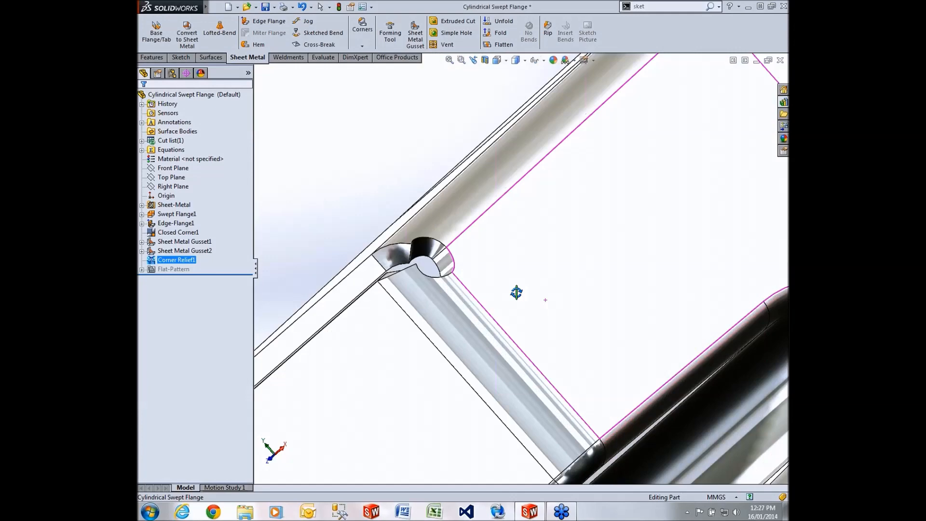
{"action": "middle_click_drag", "start_coordinate": [516, 292], "coordinate": [634, 349]}
{"action": "scroll", "coordinate": [573, 347], "scroll_direction": "down", "scroll_amount": 5}
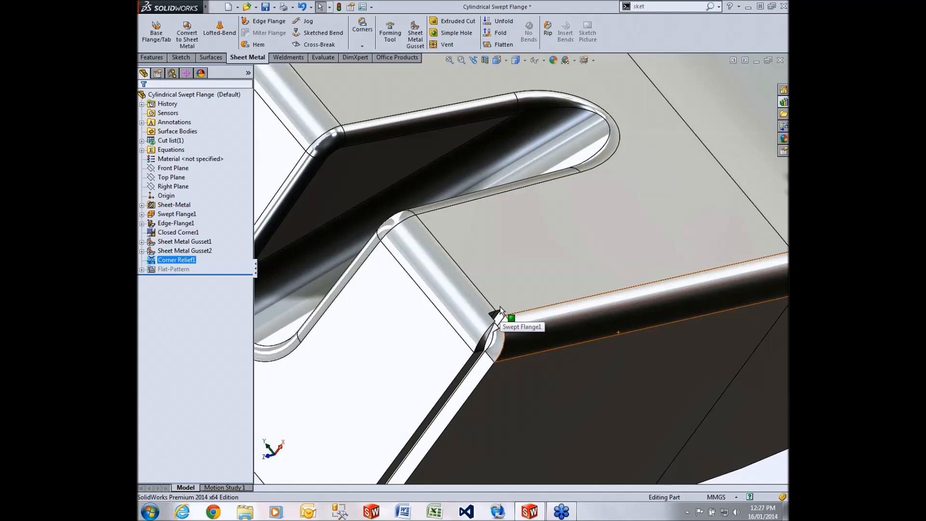
{"action": "scroll", "coordinate": [550, 302], "scroll_direction": "up", "scroll_amount": 5}
{"action": "scroll", "coordinate": [555, 289], "scroll_direction": "up", "scroll_amount": 3}
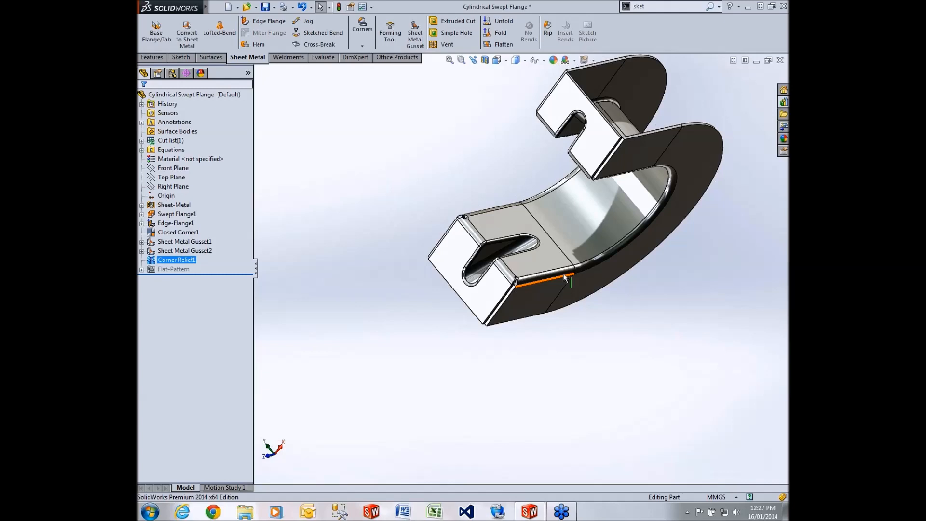
{"action": "scroll", "coordinate": [562, 277], "scroll_direction": "up", "scroll_amount": 2}
Close the Cylindrical Swept Flange part without saving and open Lofted Transition Bends from the Design Library.
{"action": "left_click", "coordinate": [780, 59]}
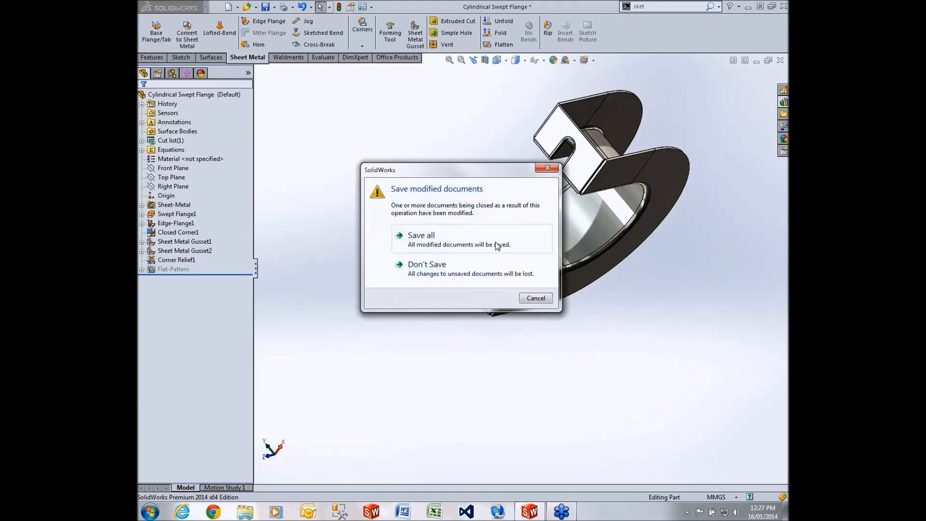
{"action": "left_click", "coordinate": [410, 291]}
{"action": "left_click", "coordinate": [783, 63]}
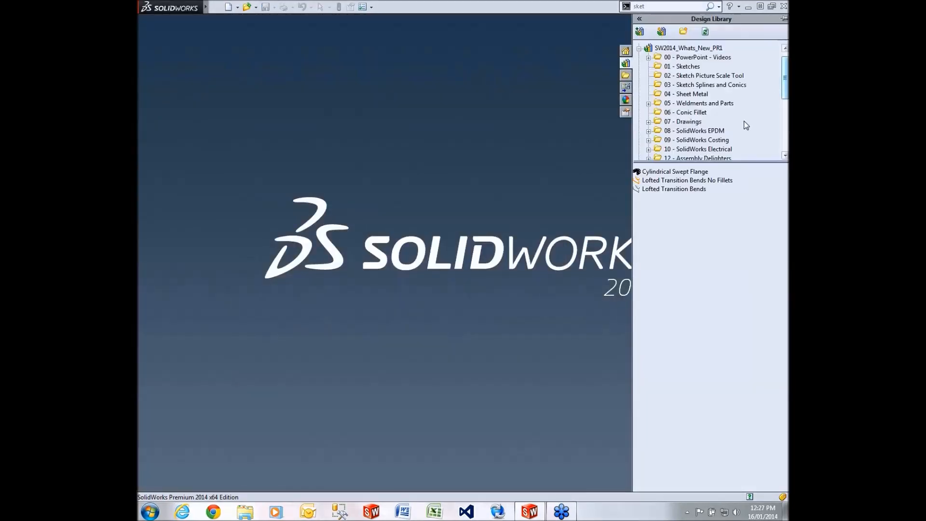
{"action": "left_click", "coordinate": [685, 189]}
{"action": "left_click_drag", "start_coordinate": [519, 213], "coordinate": [501, 267]}
{"action": "mouse_move", "coordinate": [445, 252]}
{"action": "middle_mouse_down"}
{"action": "mouse_move", "coordinate": [449, 275]}
{"action": "mouse_move", "coordinate": [447, 262]}
{"action": "middle_mouse_up"}
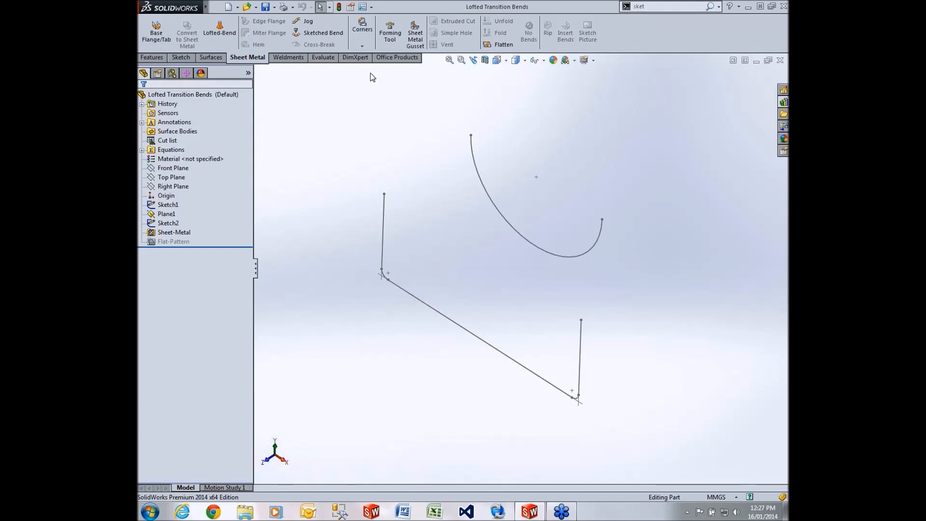
Start a bent Lofted Bend between the U-shaped profile Sketch2 and the arc profile Sketch1.
{"action": "left_click", "coordinate": [219, 29]}
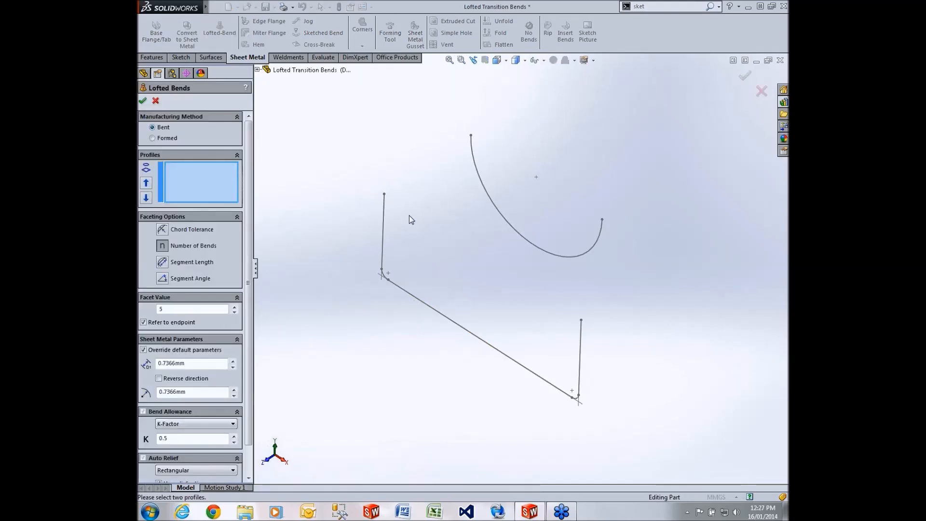
{"action": "left_click", "coordinate": [385, 213]}
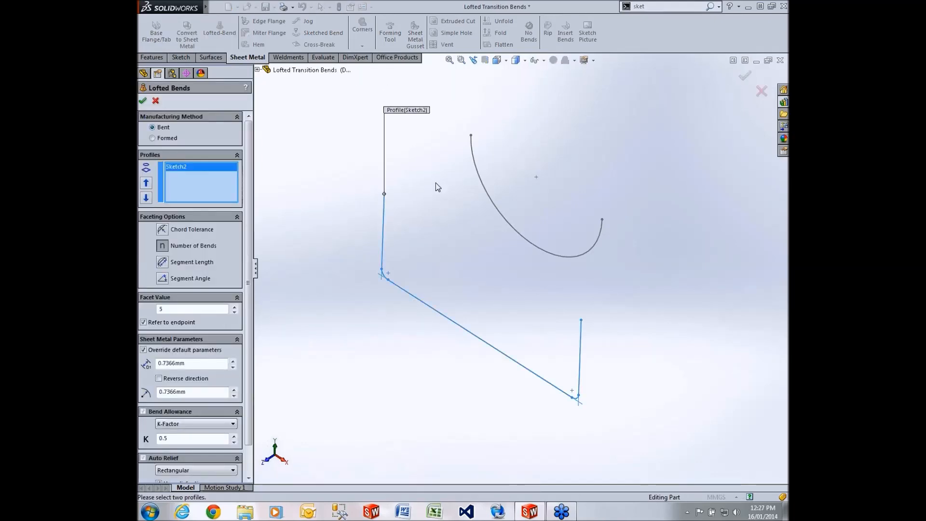
{"action": "left_click", "coordinate": [471, 150]}
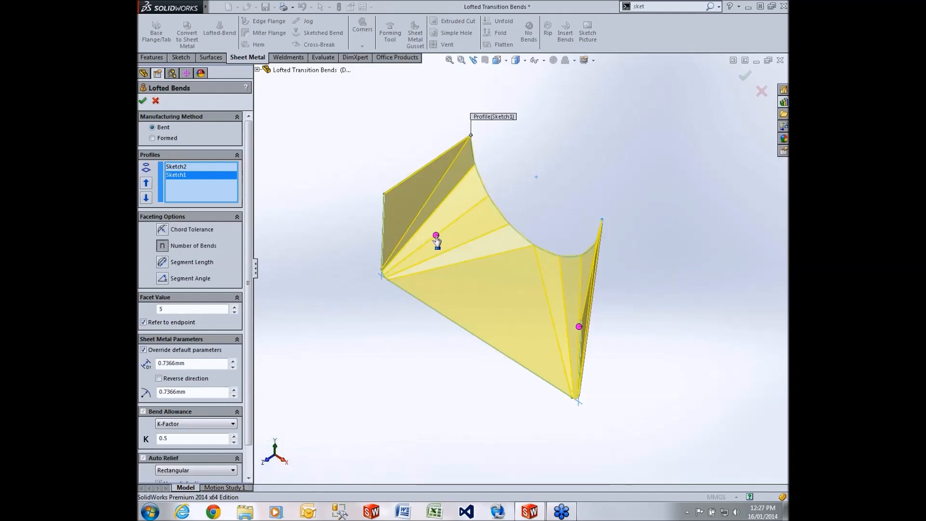
{"action": "middle_click_drag", "start_coordinate": [436, 240], "coordinate": [545, 319]}
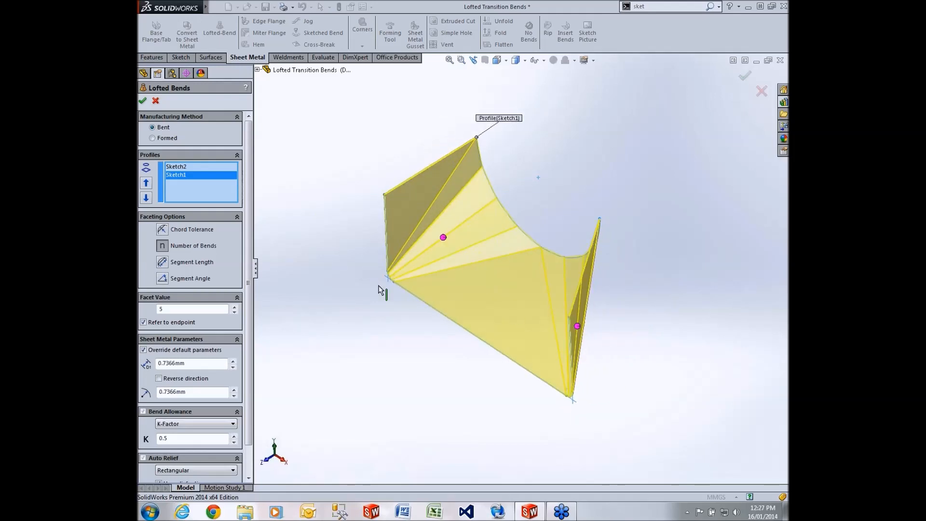
Try Chord Tolerance faceting on the loft preview and examine how closely the facets follow the arc profile.
{"action": "left_click", "coordinate": [165, 233]}
{"action": "scroll", "coordinate": [496, 173], "scroll_direction": "down", "scroll_amount": 8}
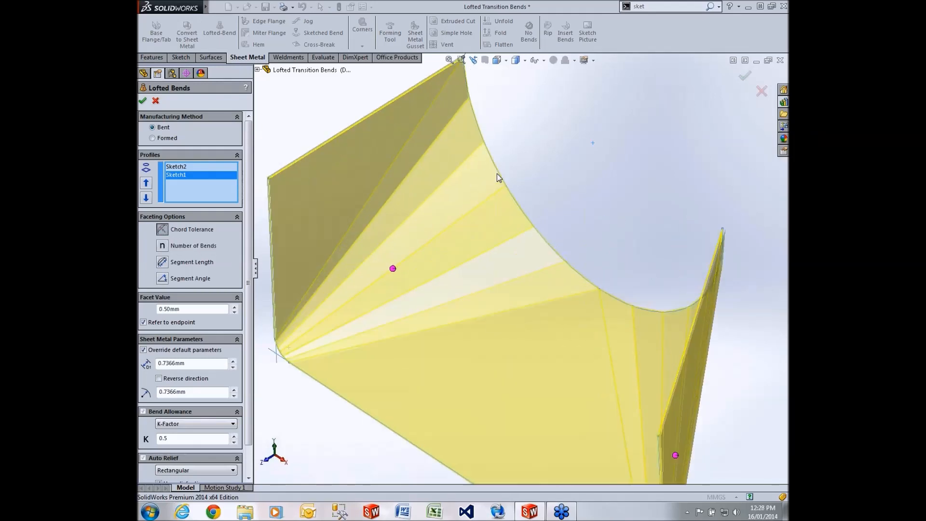
{"action": "scroll", "coordinate": [495, 172], "scroll_direction": "down", "scroll_amount": 5}
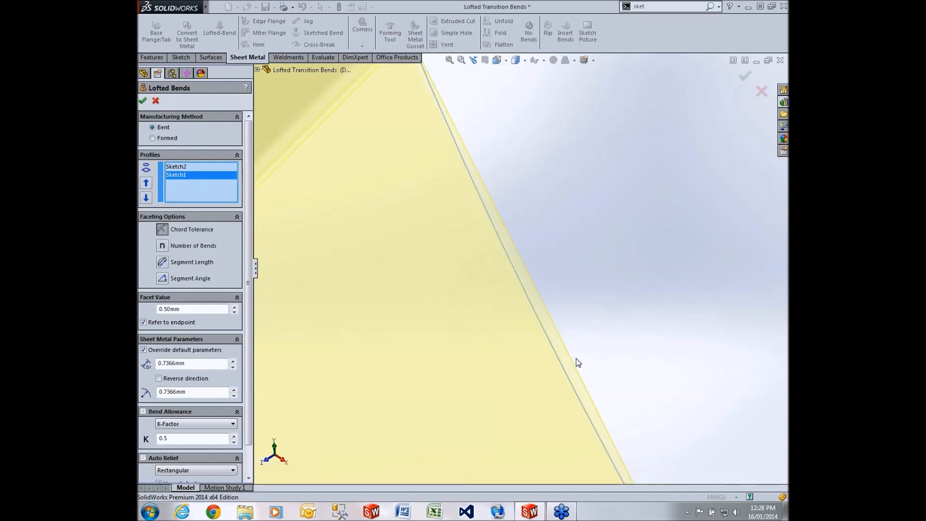
{"action": "scroll", "coordinate": [582, 371], "scroll_direction": "up", "scroll_amount": 5}
Try the Number of Bends, Segment Length and Segment Angle faceting options and compare their facets on the loft preview.
{"action": "left_click", "coordinate": [162, 246]}
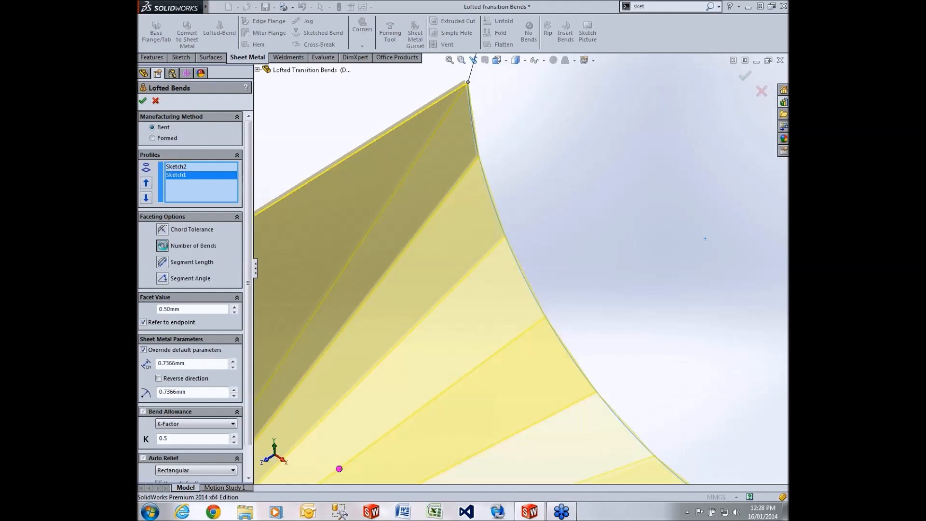
{"action": "scroll", "coordinate": [554, 285], "scroll_direction": "up", "scroll_amount": 3}
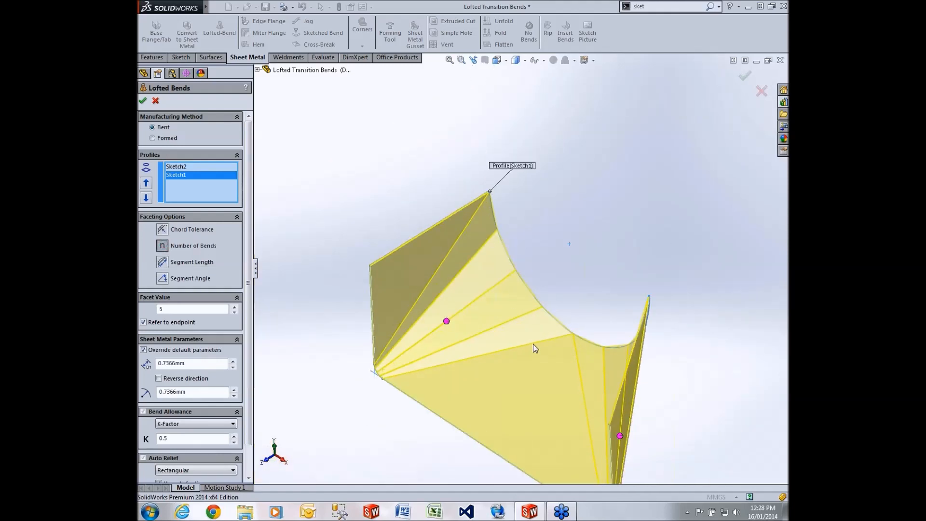
{"action": "mouse_move", "coordinate": [617, 312]}
{"action": "middle_mouse_down"}
{"action": "mouse_move", "coordinate": [639, 306]}
{"action": "mouse_move", "coordinate": [620, 301]}
{"action": "middle_mouse_up"}
{"action": "left_click", "coordinate": [162, 262]}
{"action": "scroll", "coordinate": [521, 294], "scroll_direction": "down", "scroll_amount": 5}
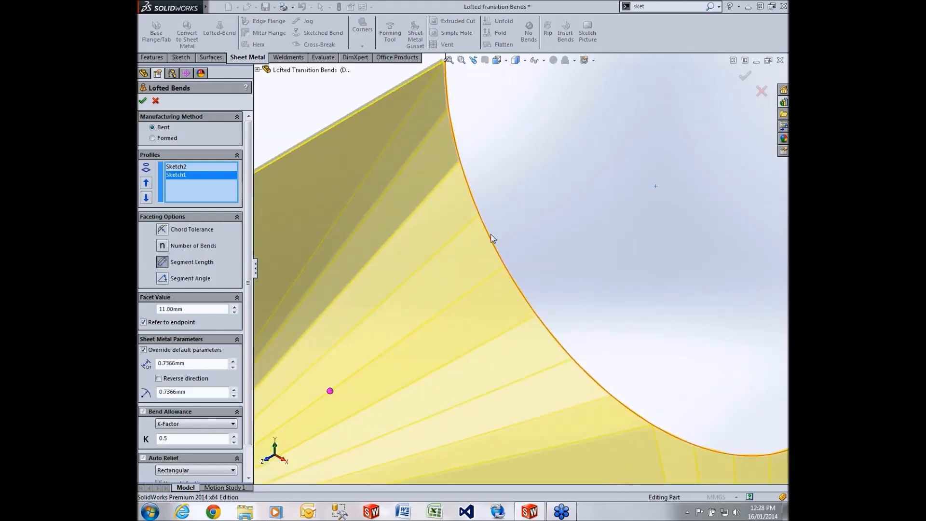
{"action": "scroll", "coordinate": [504, 268], "scroll_direction": "up", "scroll_amount": 5}
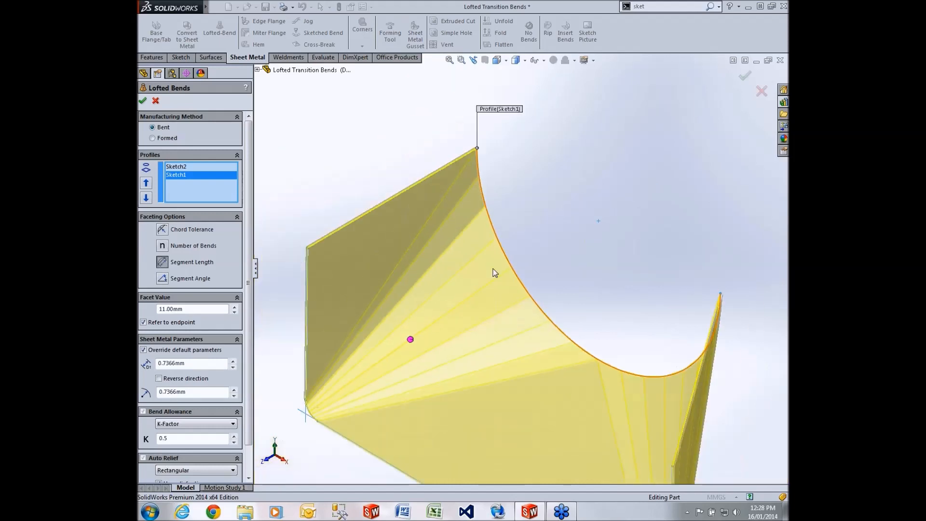
{"action": "left_click", "coordinate": [162, 278]}
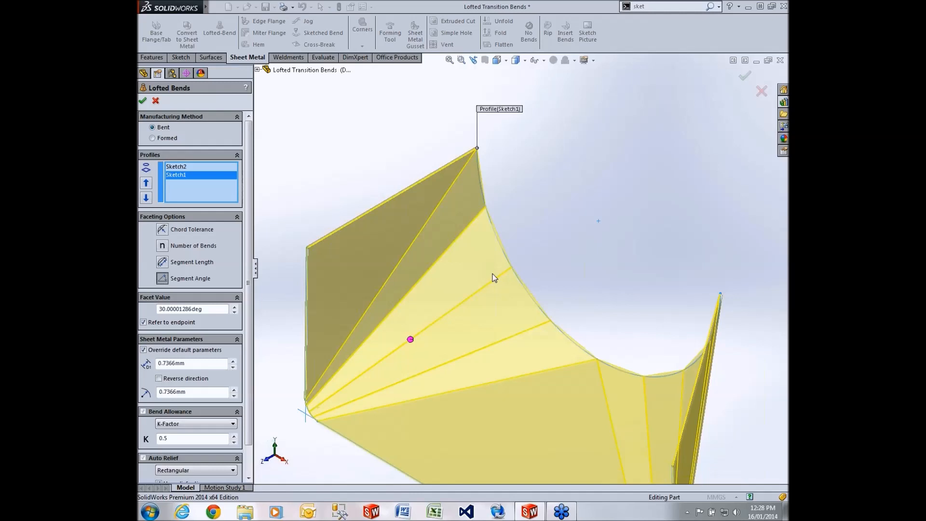
Set the overall faceting of the lofted bend to Chord Tolerance.
{"action": "left_click", "coordinate": [162, 229]}
{"action": "scroll", "coordinate": [504, 289], "scroll_direction": "up", "scroll_amount": 3}
{"action": "scroll", "coordinate": [502, 284], "scroll_direction": "up", "scroll_amount": 1}
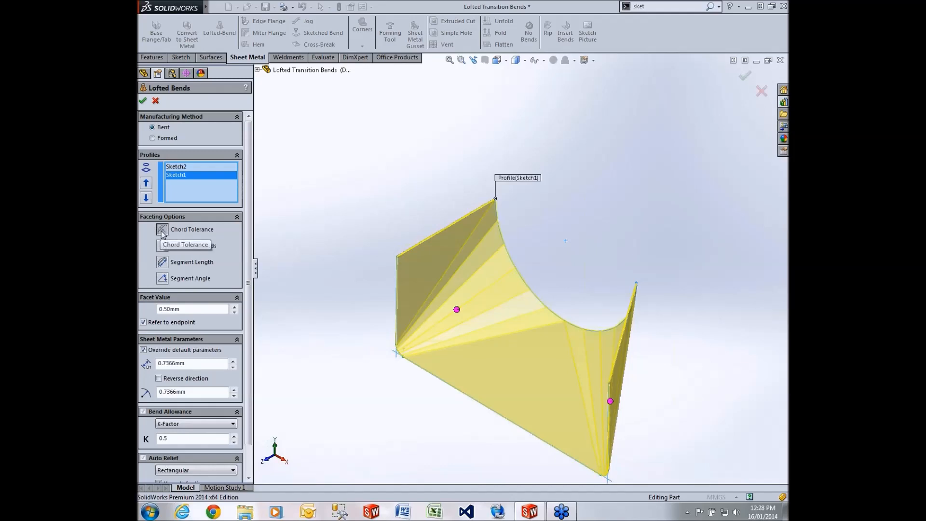
{"action": "middle_click_drag", "start_coordinate": [383, 296], "coordinate": [589, 371]}
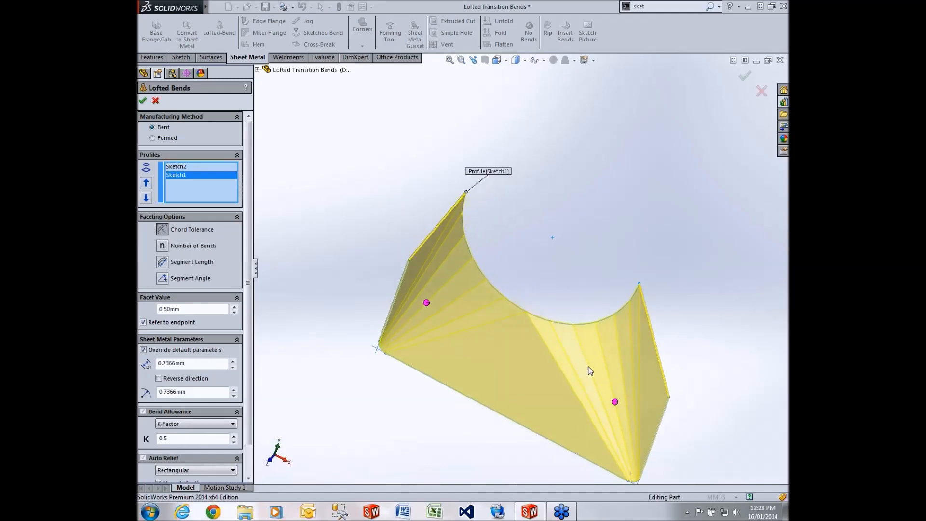
Override the faceting of one corner's bend region with Number of Bends set to 4 and create the lofted bend.
{"action": "left_click", "coordinate": [615, 403]}
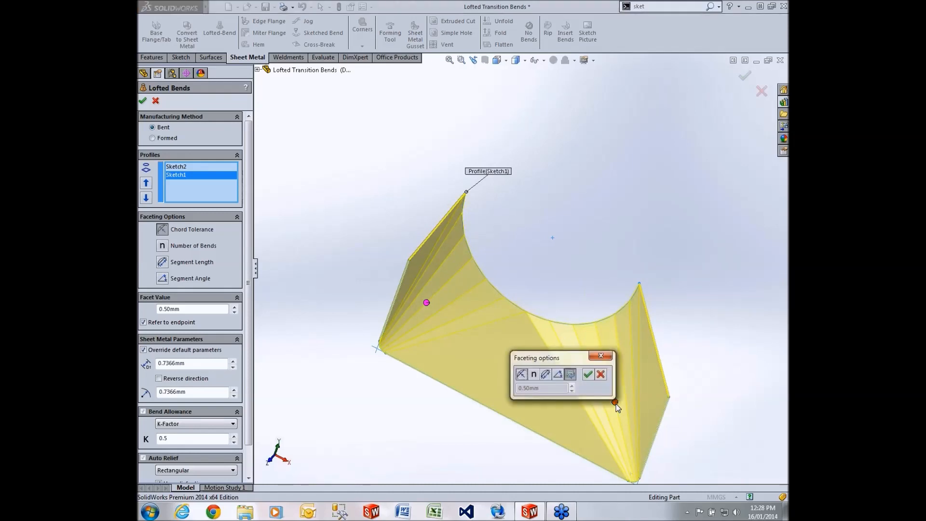
{"action": "left_click", "coordinate": [533, 374]}
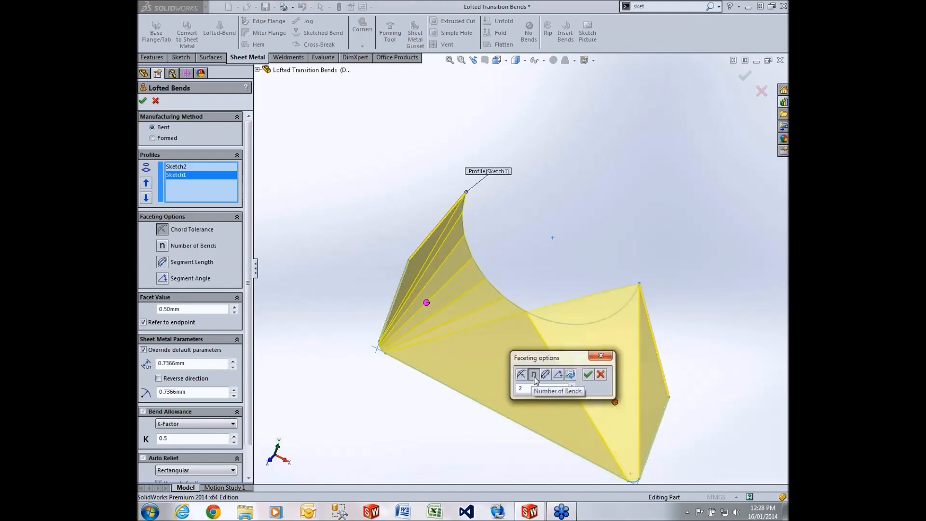
{"action": "left_click", "coordinate": [571, 385]}
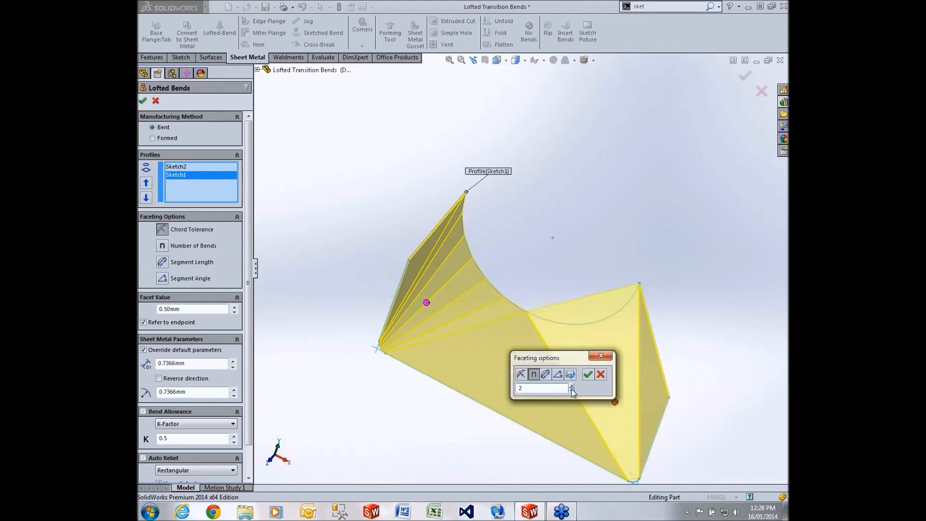
{"action": "left_click", "coordinate": [572, 386]}
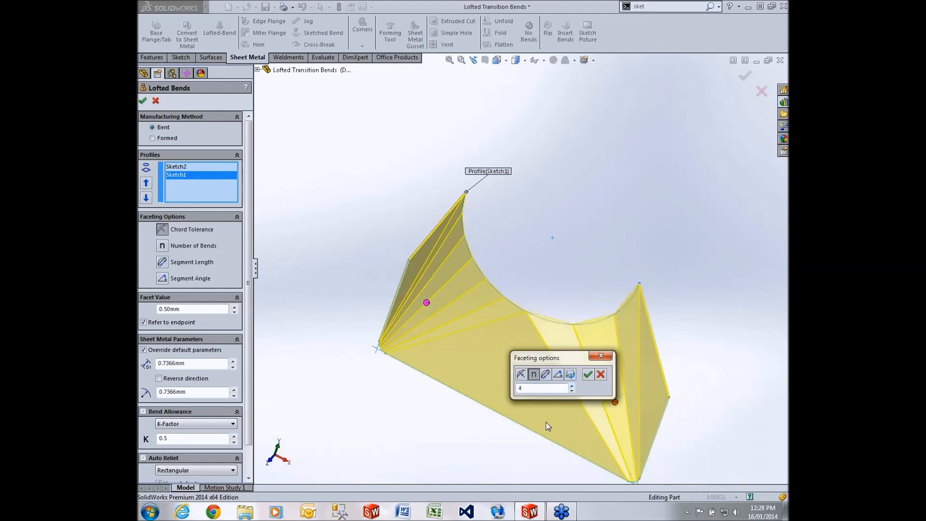
{"action": "left_click", "coordinate": [588, 374]}
{"action": "left_click", "coordinate": [143, 101]}
Inspect the flat pattern of the lofted bend part and return it to its folded state.
{"action": "middle_click_drag", "start_coordinate": [616, 247], "coordinate": [565, 179]}
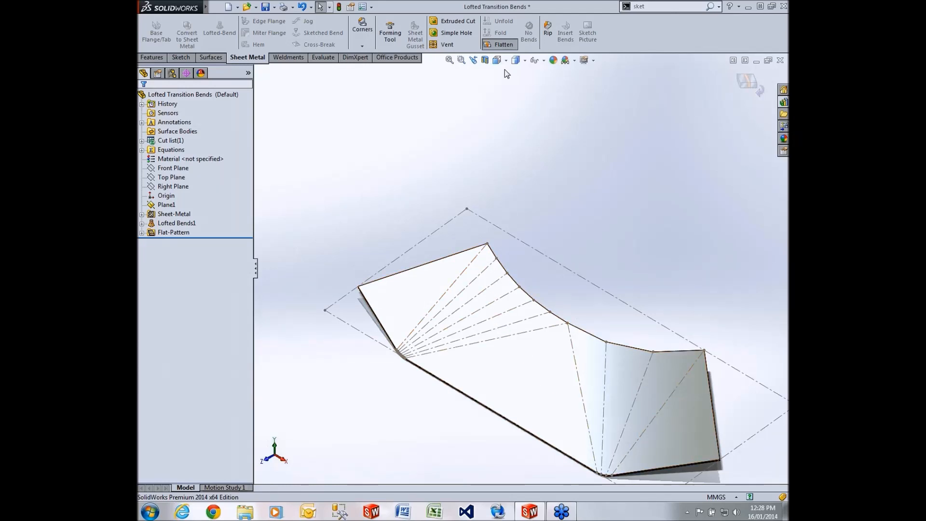
{"action": "left_click", "coordinate": [503, 45]}
{"action": "middle_click_drag", "start_coordinate": [551, 141], "coordinate": [572, 162]}
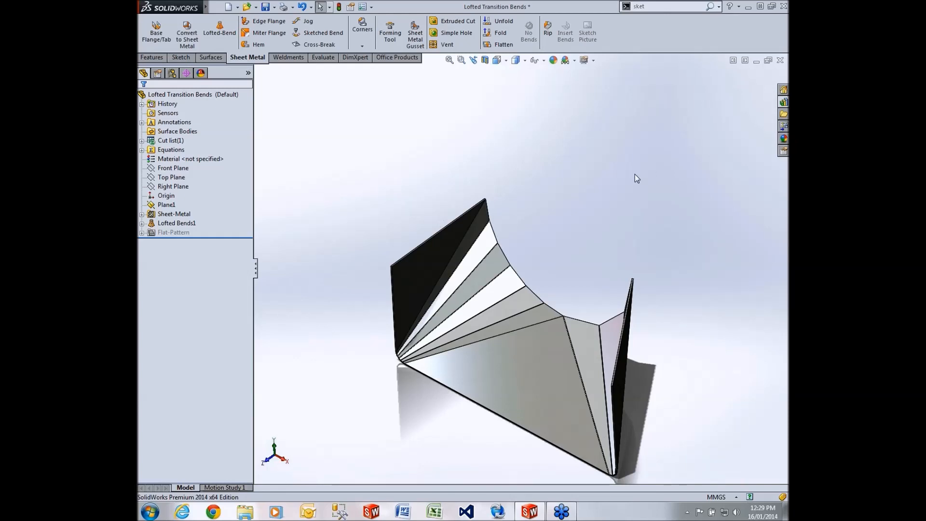
Close the Lofted Transition Bends part without saving and open Frame from the 05 - Weldments and Parts library folder.
{"action": "left_click", "coordinate": [780, 60]}
{"action": "left_click", "coordinate": [457, 282]}
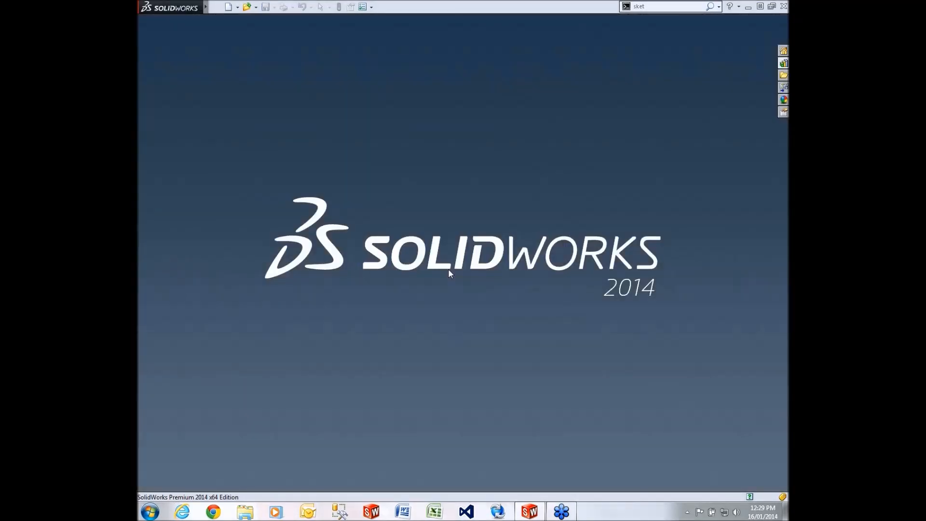
{"action": "left_click", "coordinate": [784, 64]}
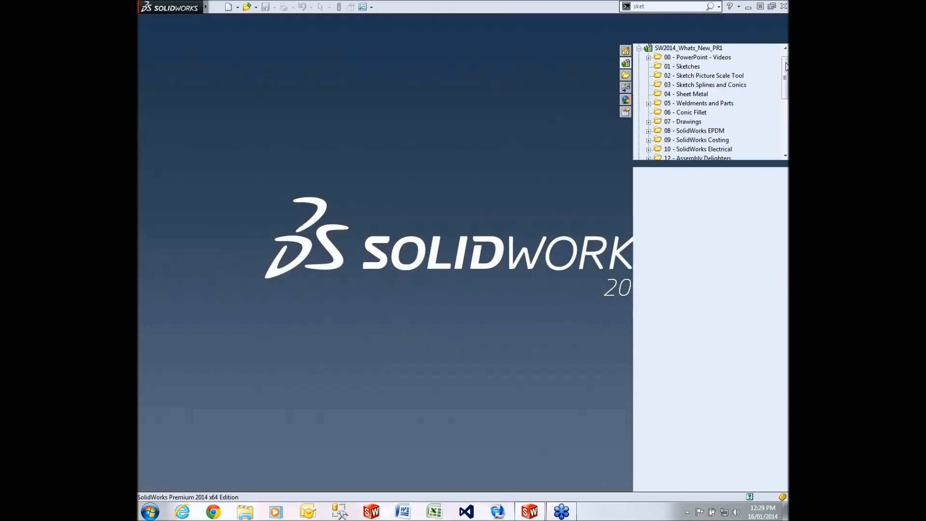
{"action": "left_click", "coordinate": [723, 104]}
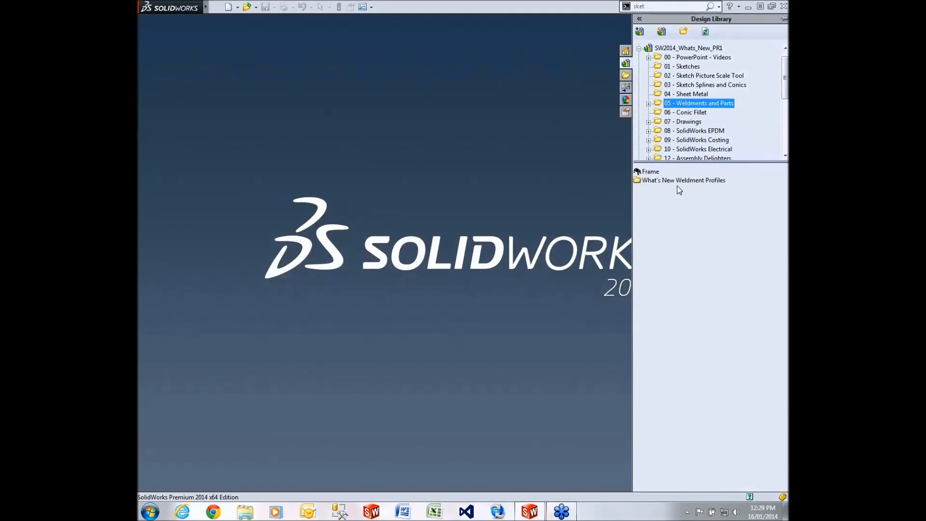
{"action": "double_click", "coordinate": [649, 172]}
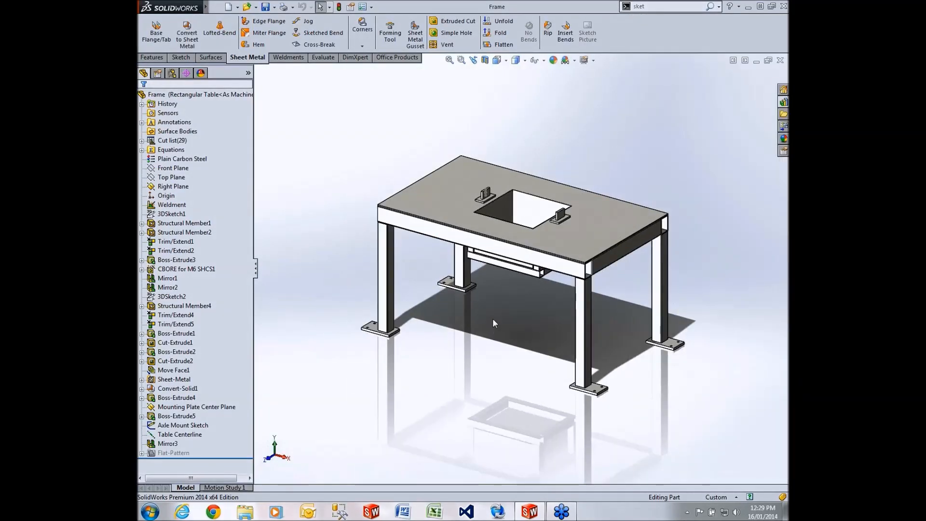
Examine the table frame's top plate, structural members and foot plates from several angles and distances.
{"action": "scroll", "coordinate": [540, 309], "scroll_direction": "up", "scroll_amount": 5}
{"action": "mouse_move", "coordinate": [614, 196]}
{"action": "middle_mouse_down"}
{"action": "mouse_move", "coordinate": [618, 212]}
{"action": "mouse_move", "coordinate": [608, 208]}
{"action": "middle_mouse_up"}
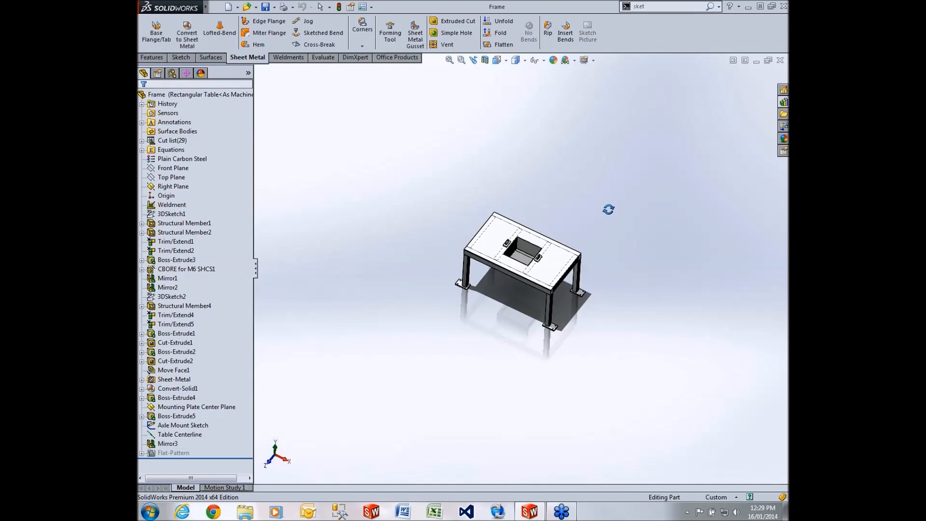
{"action": "mouse_move", "coordinate": [608, 209]}
{"action": "middle_mouse_down"}
{"action": "mouse_move", "coordinate": [613, 218]}
{"action": "mouse_move", "coordinate": [607, 191]}
{"action": "middle_mouse_up"}
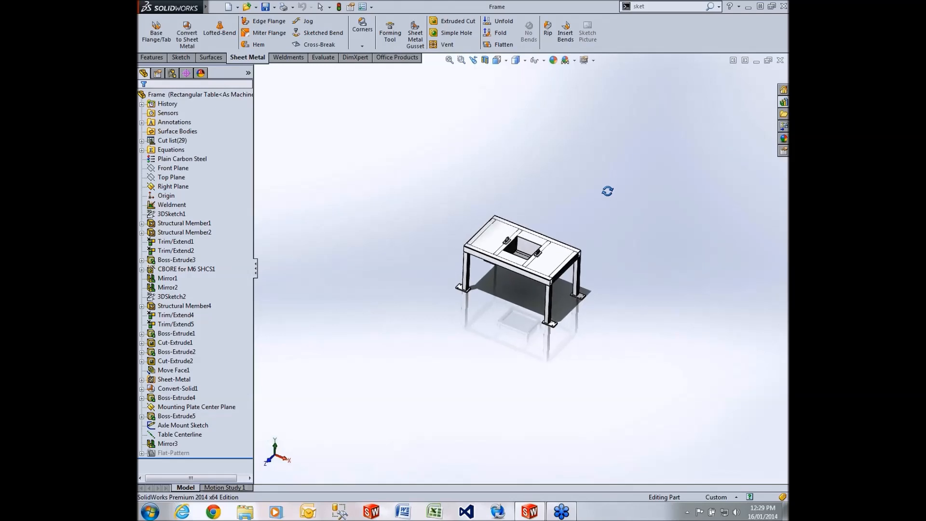
{"action": "middle_click_drag", "start_coordinate": [607, 190], "coordinate": [609, 193]}
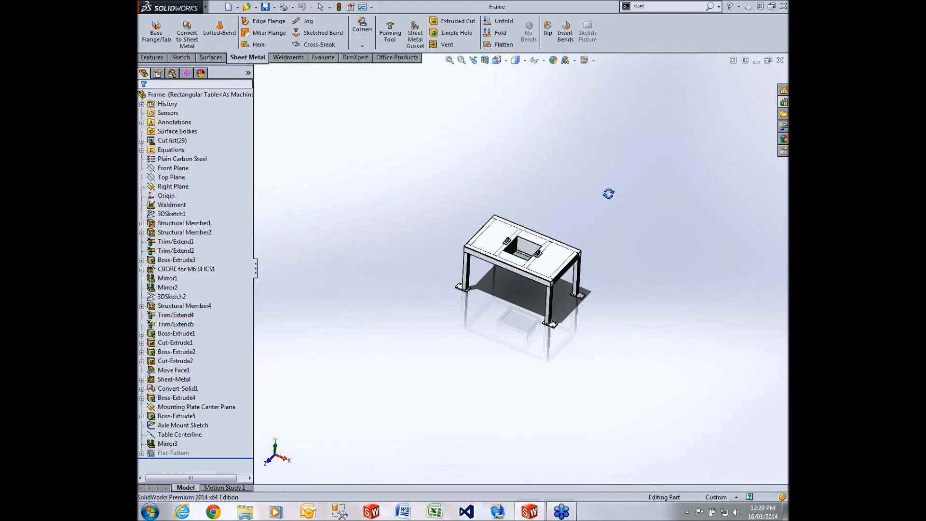
{"action": "middle_click_drag", "start_coordinate": [609, 194], "coordinate": [608, 192]}
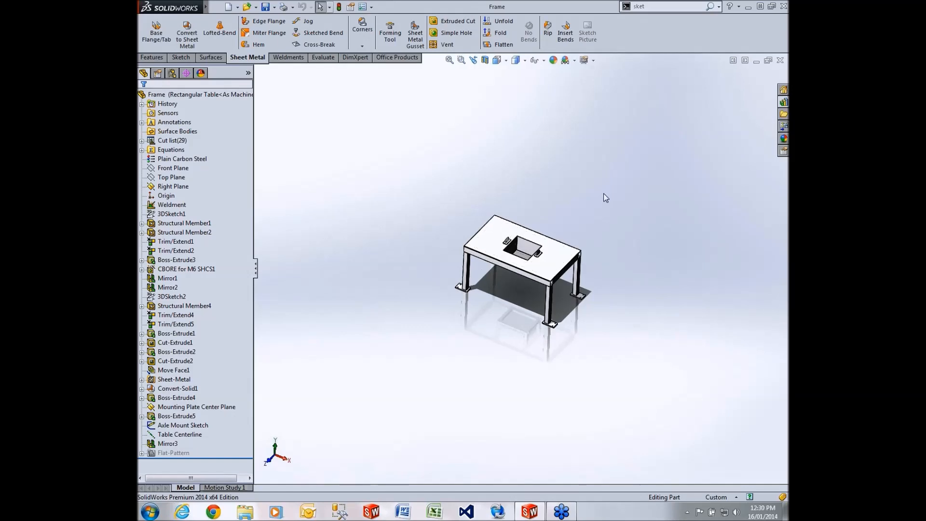
{"action": "scroll", "coordinate": [608, 236], "scroll_direction": "up", "scroll_amount": 5}
{"action": "middle_click_drag", "start_coordinate": [591, 222], "coordinate": [600, 235]}
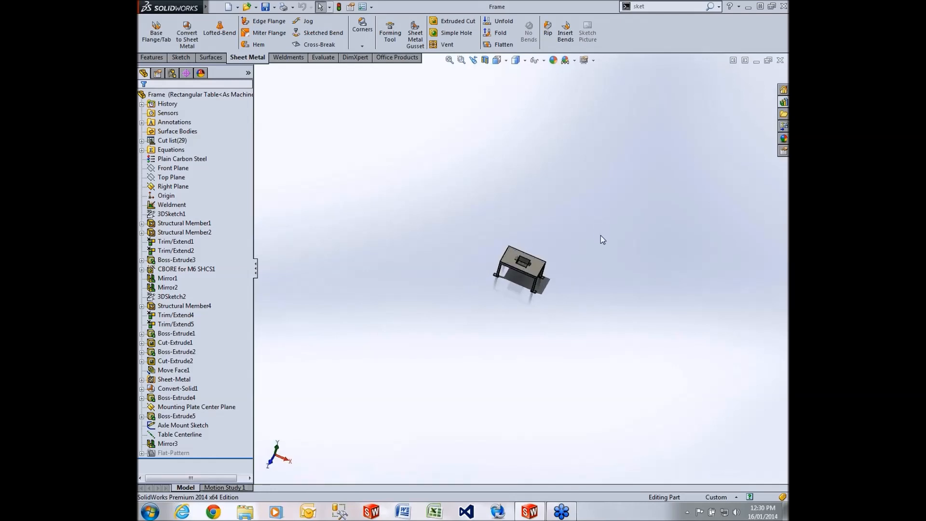
{"action": "scroll", "coordinate": [572, 270], "scroll_direction": "down", "scroll_amount": 5}
{"action": "scroll", "coordinate": [399, 268], "scroll_direction": "down", "scroll_amount": 3}
{"action": "middle_click_drag", "start_coordinate": [434, 250], "coordinate": [419, 254]}
{"action": "scroll", "coordinate": [576, 190], "scroll_direction": "up", "scroll_amount": 3}
{"action": "mouse_move", "coordinate": [577, 190]}
{"action": "middle_mouse_down"}
{"action": "mouse_move", "coordinate": [601, 205]}
{"action": "mouse_move", "coordinate": [582, 172]}
{"action": "middle_mouse_up"}
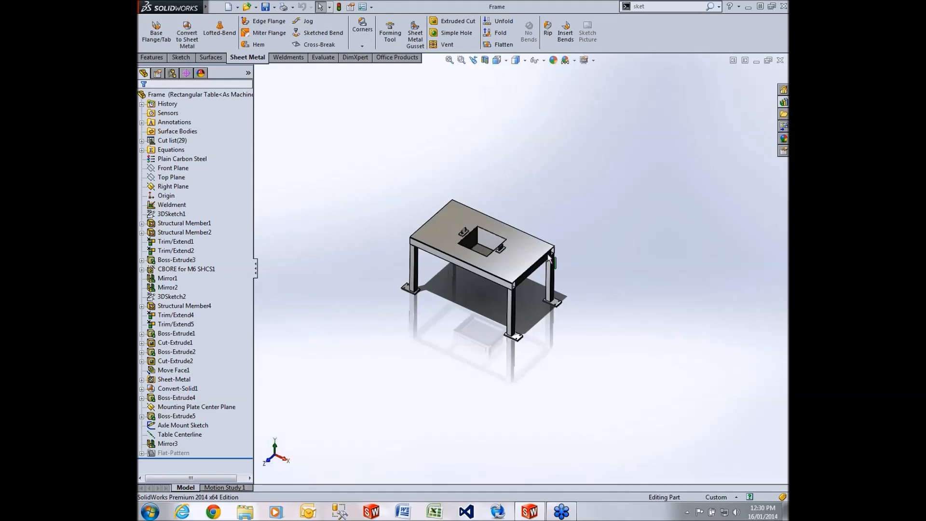
{"action": "scroll", "coordinate": [463, 226], "scroll_direction": "down", "scroll_amount": 3}
{"action": "middle_click_drag", "start_coordinate": [695, 260], "coordinate": [615, 210]}
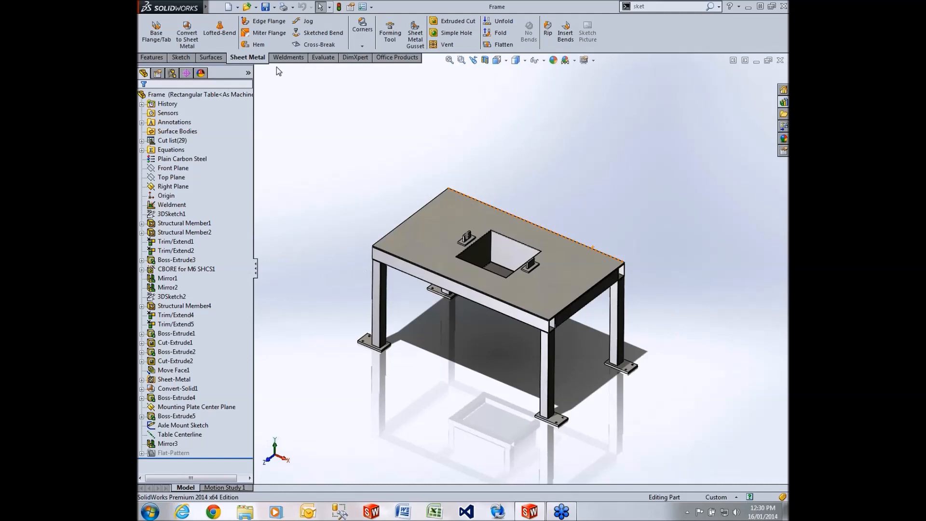
Start a Structural Member with the What's New Weldment Profiles standard and look through its profile types.
{"action": "left_click", "coordinate": [287, 61]}
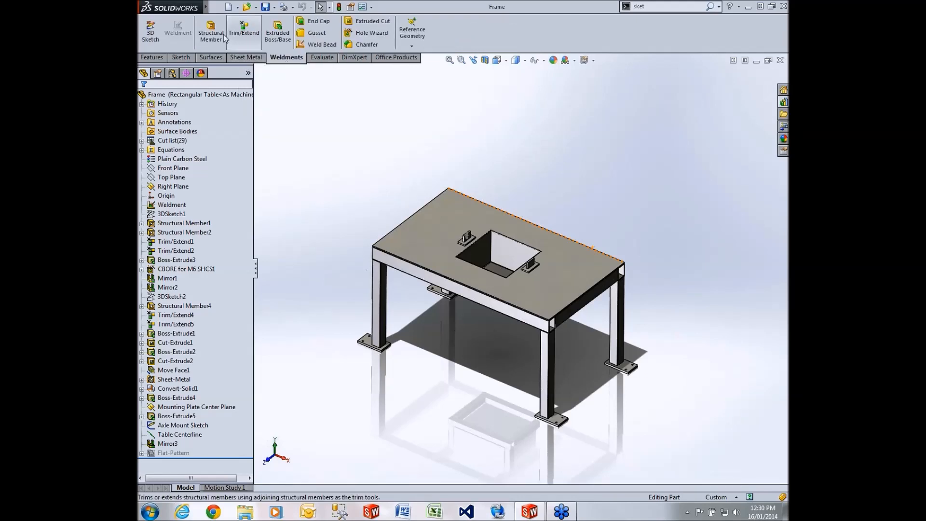
{"action": "left_click", "coordinate": [211, 30]}
{"action": "left_click", "coordinate": [239, 173]}
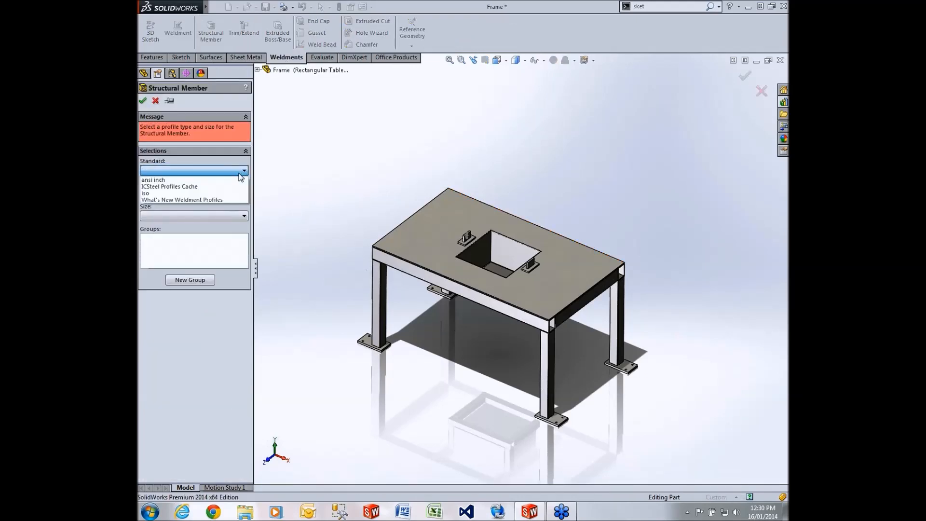
{"action": "left_click", "coordinate": [209, 200]}
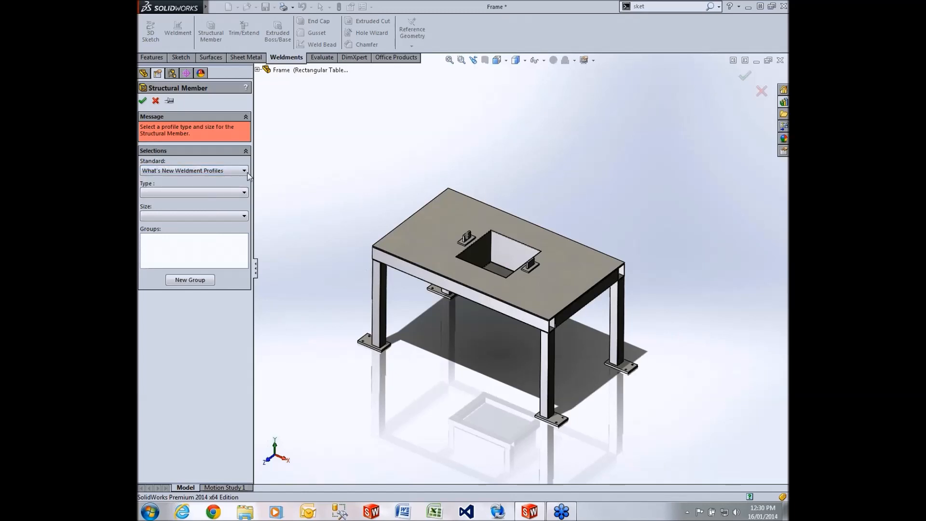
{"action": "left_click", "coordinate": [236, 192]}
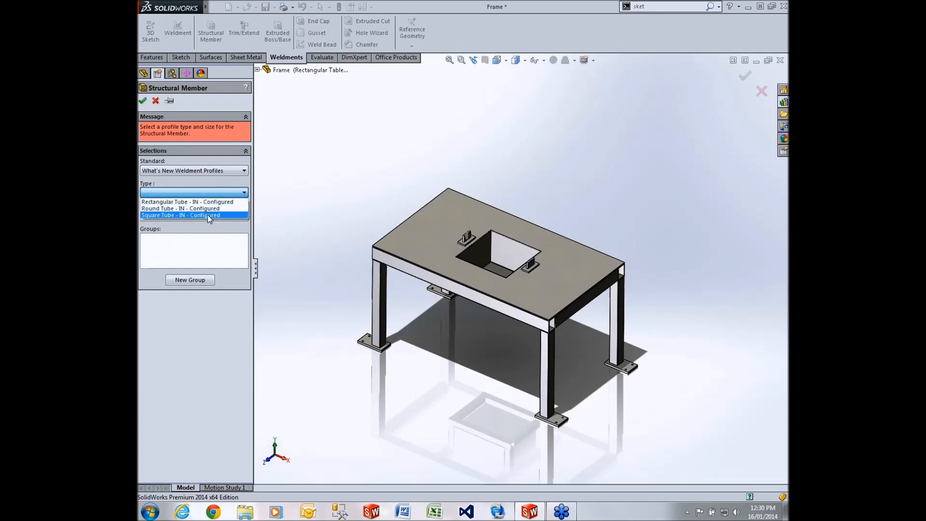
{"action": "left_click", "coordinate": [242, 172]}
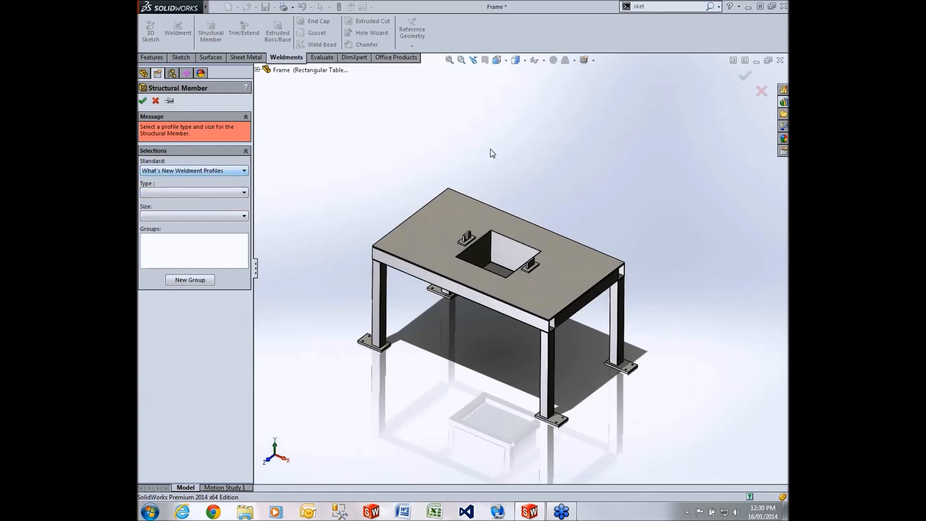
Open the Design Library to browse the weldment folders.
{"action": "left_click", "coordinate": [783, 102]}
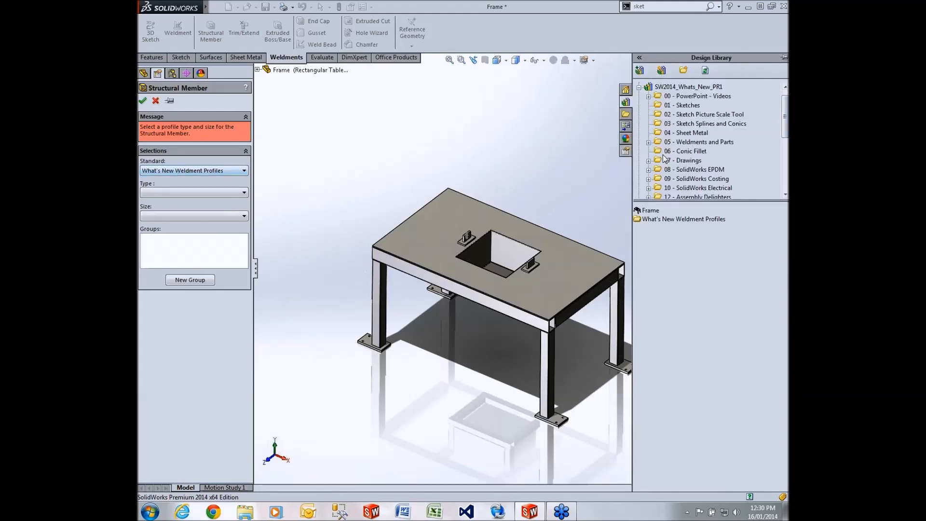
Look through the What's New Weldment Profiles folder under 05 - Weldments and Parts in the design library.
{"action": "left_click", "coordinate": [648, 143]}
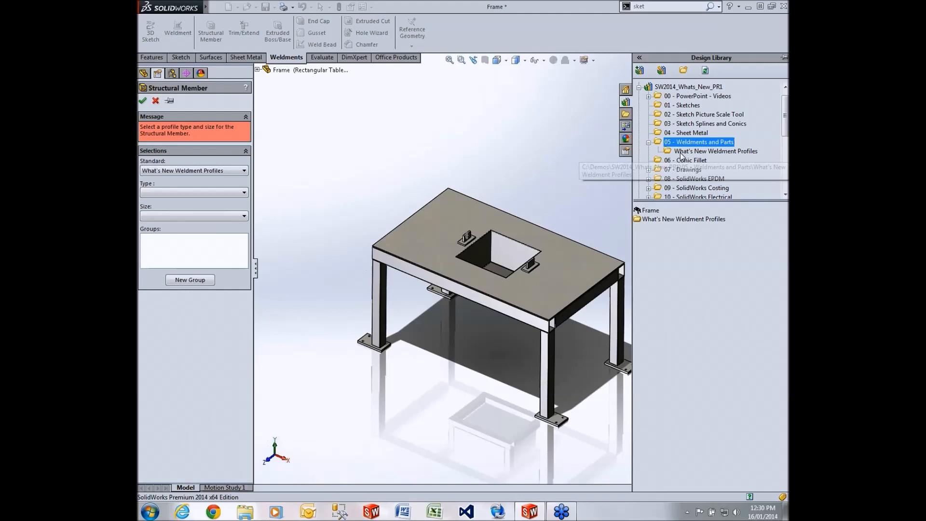
{"action": "left_click", "coordinate": [699, 152]}
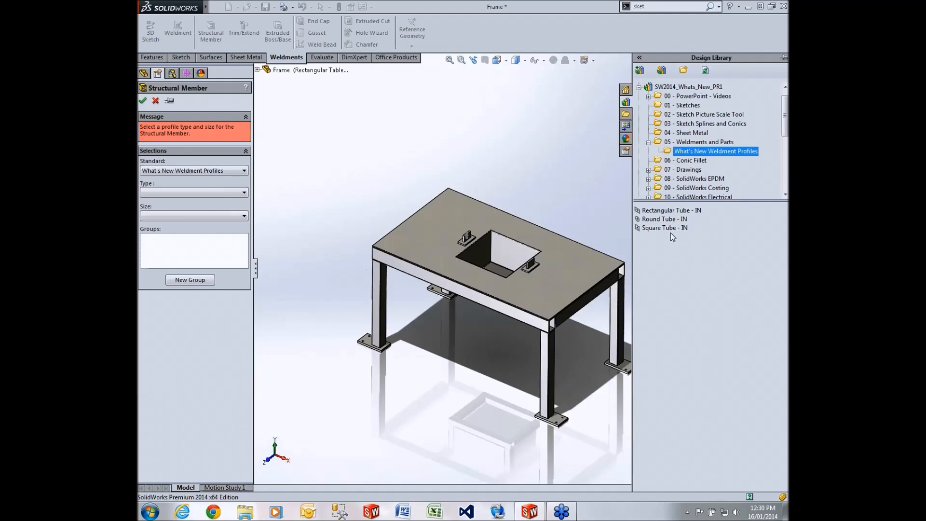
{"action": "right_click", "coordinate": [671, 211]}
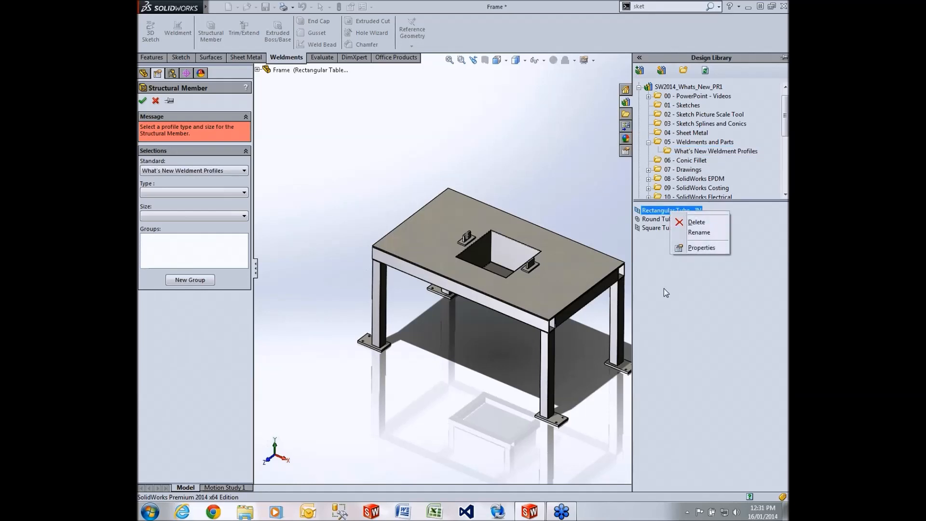
{"action": "left_click", "coordinate": [663, 288]}
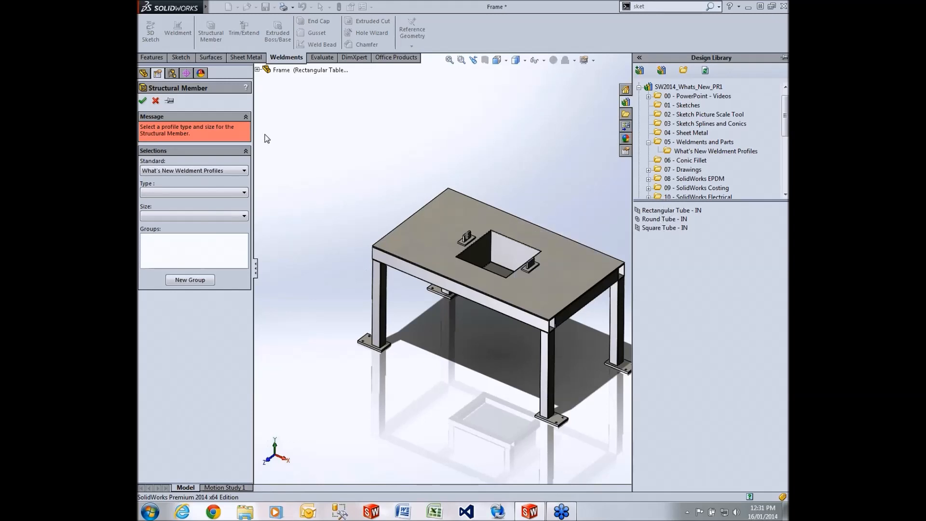
Choose the Square Tube - IN - Configured profile type for the structural member and review the sizes it offers.
{"action": "left_click", "coordinate": [204, 193]}
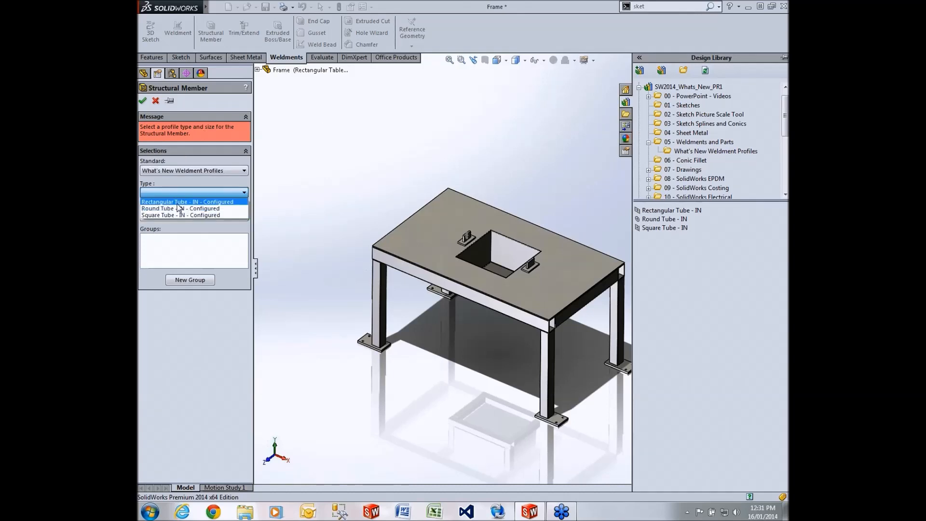
{"action": "left_click", "coordinate": [184, 215]}
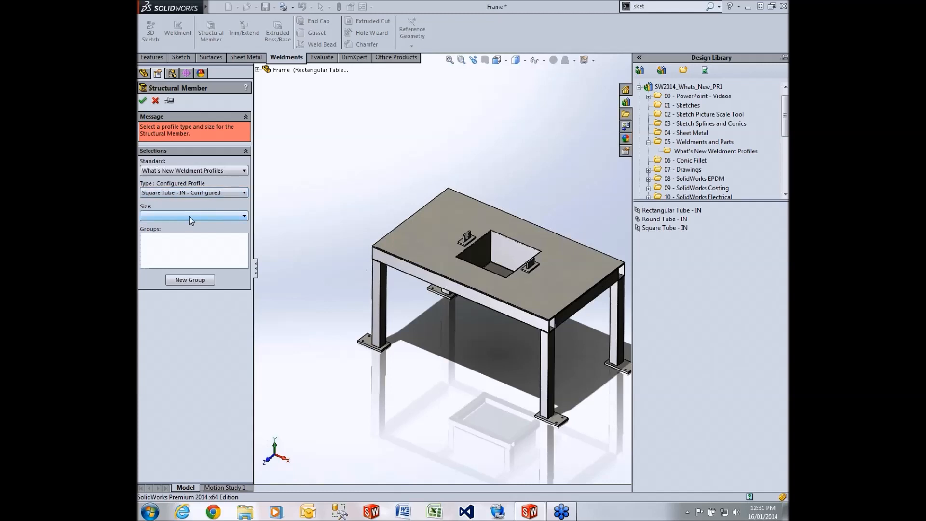
{"action": "left_click", "coordinate": [217, 213]}
{"action": "mouse_move", "coordinate": [244, 241]}
{"action": "left_mouse_down"}
{"action": "mouse_move", "coordinate": [249, 369]}
{"action": "mouse_move", "coordinate": [245, 241]}
{"action": "left_mouse_up"}
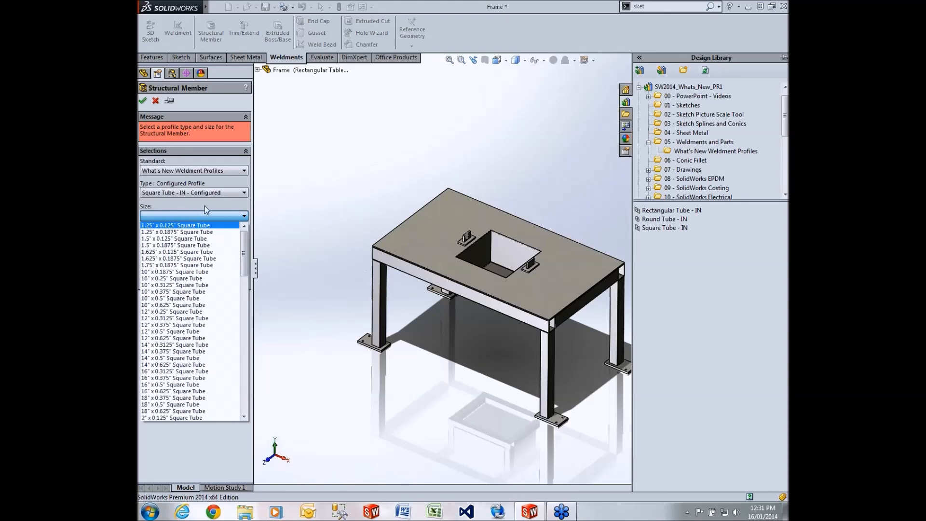
{"action": "mouse_move", "coordinate": [245, 241]}
{"action": "left_mouse_down"}
{"action": "mouse_move", "coordinate": [243, 319]}
{"action": "mouse_move", "coordinate": [242, 227]}
{"action": "left_mouse_up"}
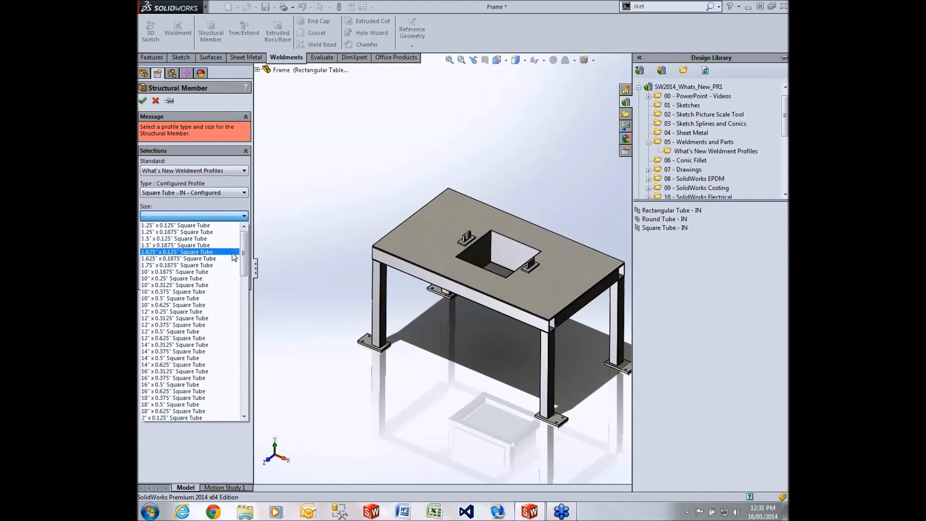
{"action": "left_click_drag", "start_coordinate": [243, 253], "coordinate": [237, 225]}
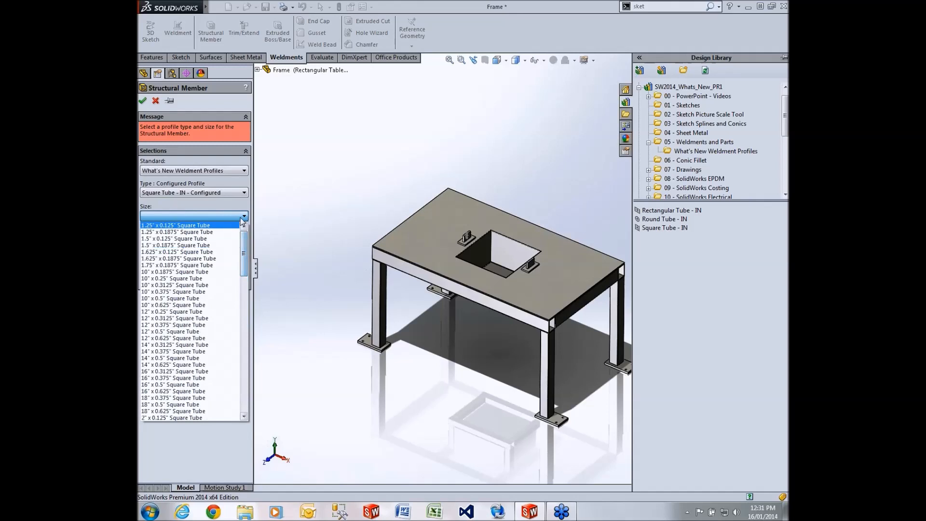
{"action": "left_click", "coordinate": [241, 216]}
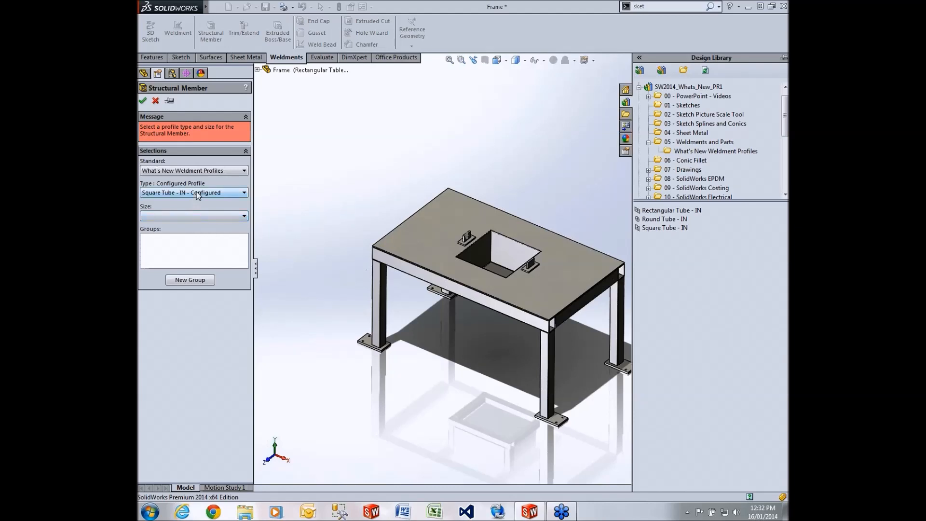
Compare with the iso standard by reviewing its pipe sizes and profile types, and leave the structural member without creating it.
{"action": "left_click", "coordinate": [193, 171]}
{"action": "left_click", "coordinate": [187, 194]}
{"action": "left_click", "coordinate": [195, 193]}
{"action": "left_click", "coordinate": [195, 215]}
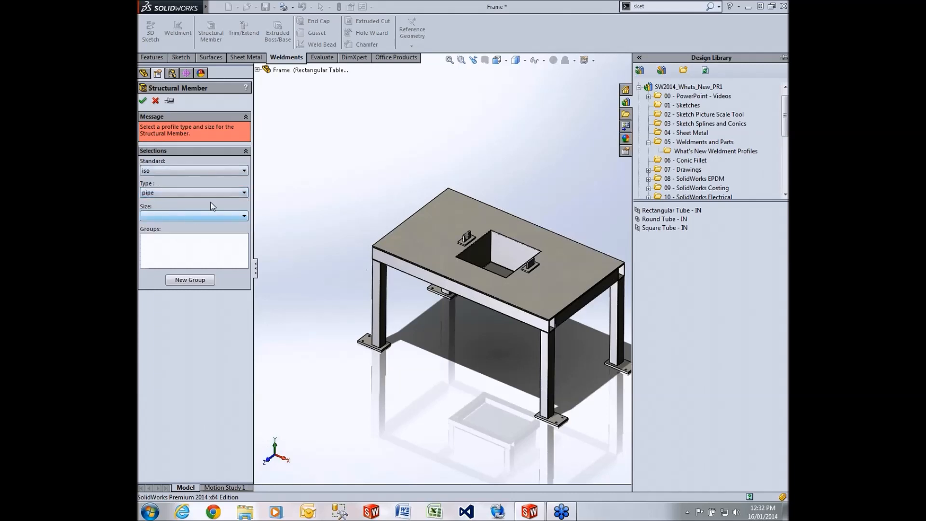
{"action": "left_click", "coordinate": [172, 215]}
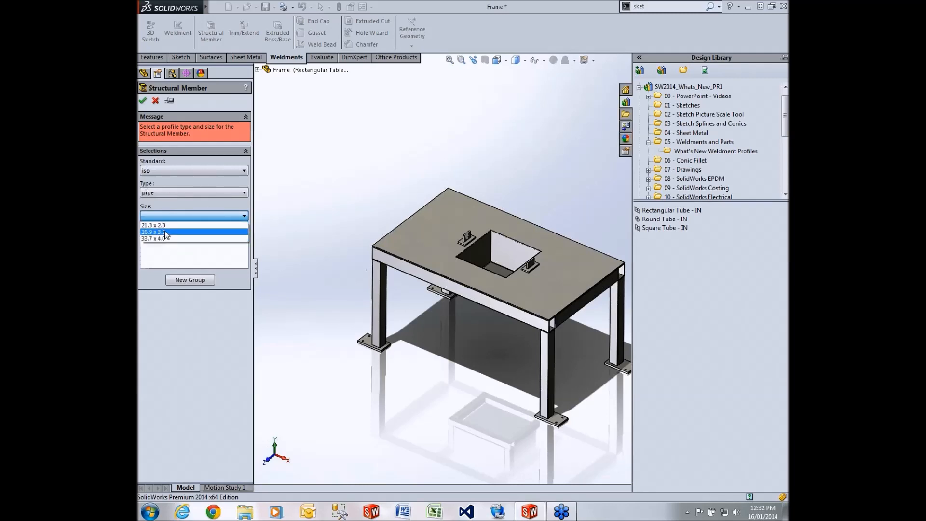
{"action": "left_click", "coordinate": [174, 191]}
{"action": "left_click", "coordinate": [174, 192]}
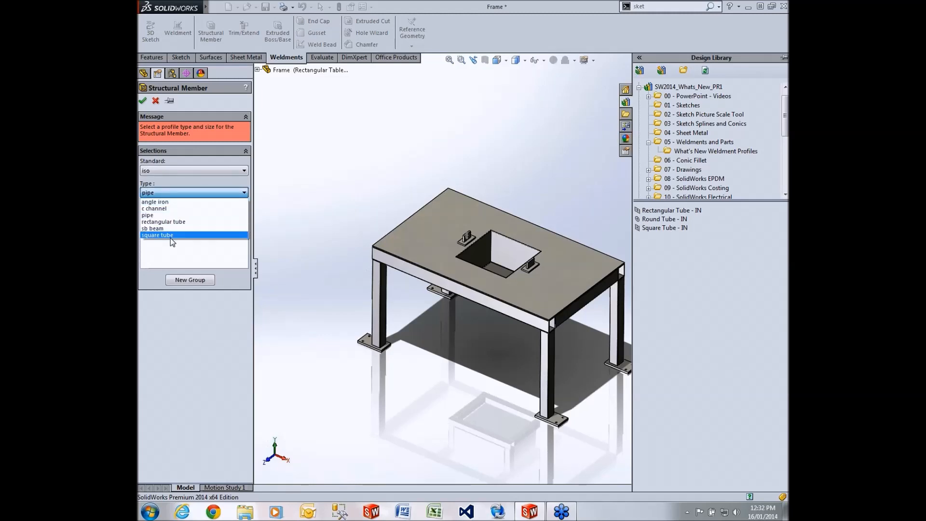
{"action": "left_click", "coordinate": [175, 192]}
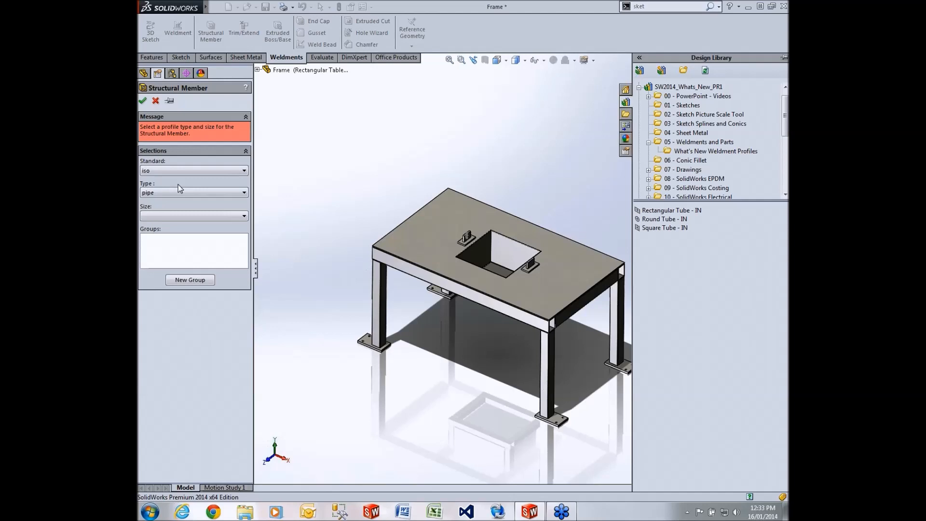
{"action": "left_click", "coordinate": [156, 102]}
Edit the M6 counterbore holes on a leg's foot plate and change their hole type to counterbore slot.
{"action": "scroll", "coordinate": [363, 349], "scroll_direction": "down", "scroll_amount": 5}
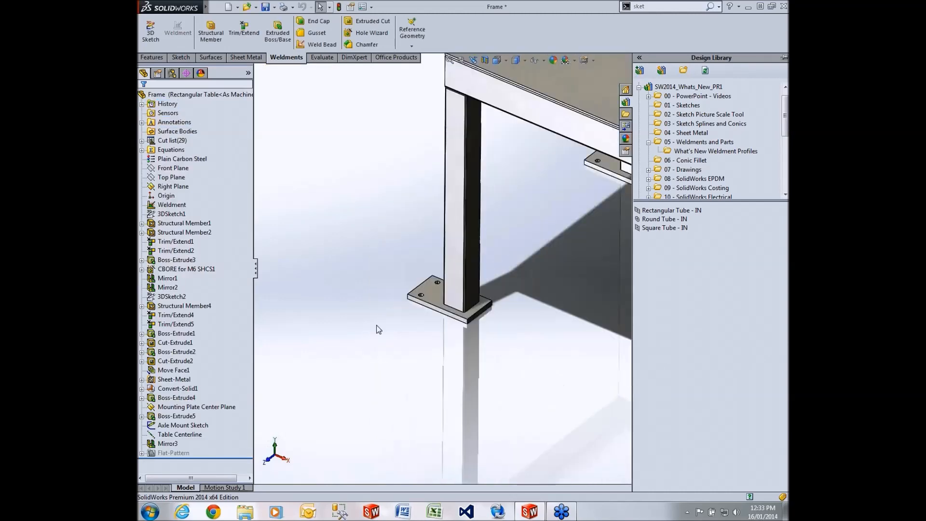
{"action": "scroll", "coordinate": [436, 296], "scroll_direction": "down", "scroll_amount": 8}
{"action": "middle_click_drag", "start_coordinate": [475, 289], "coordinate": [552, 325]}
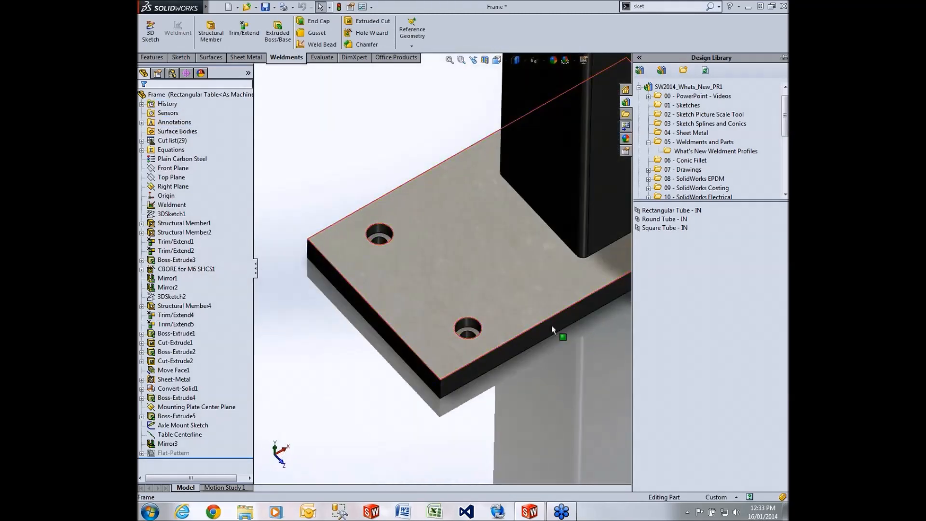
{"action": "left_click", "coordinate": [465, 320]}
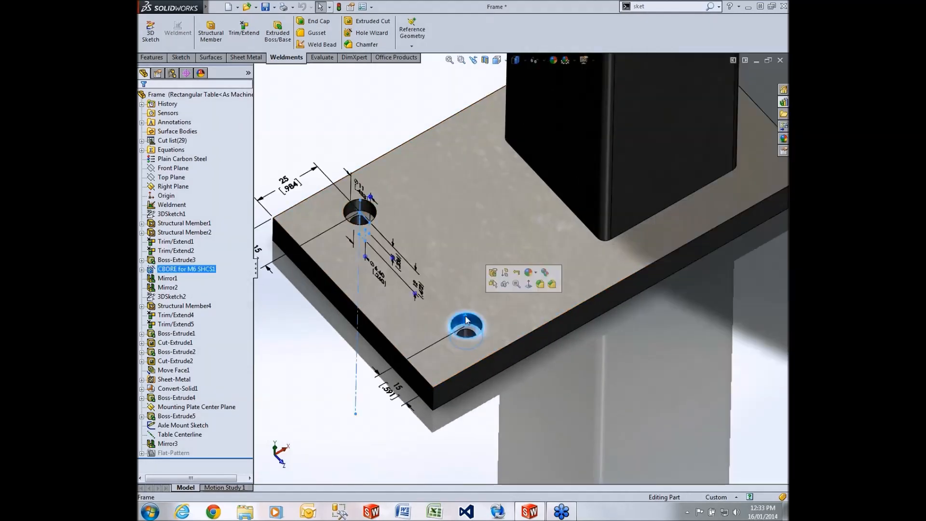
{"action": "left_click", "coordinate": [493, 278]}
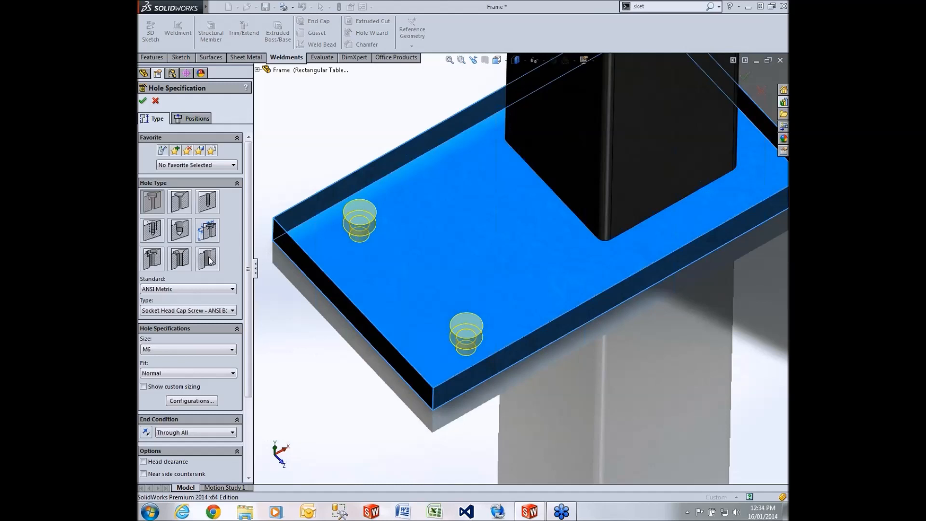
{"action": "left_click", "coordinate": [153, 261]}
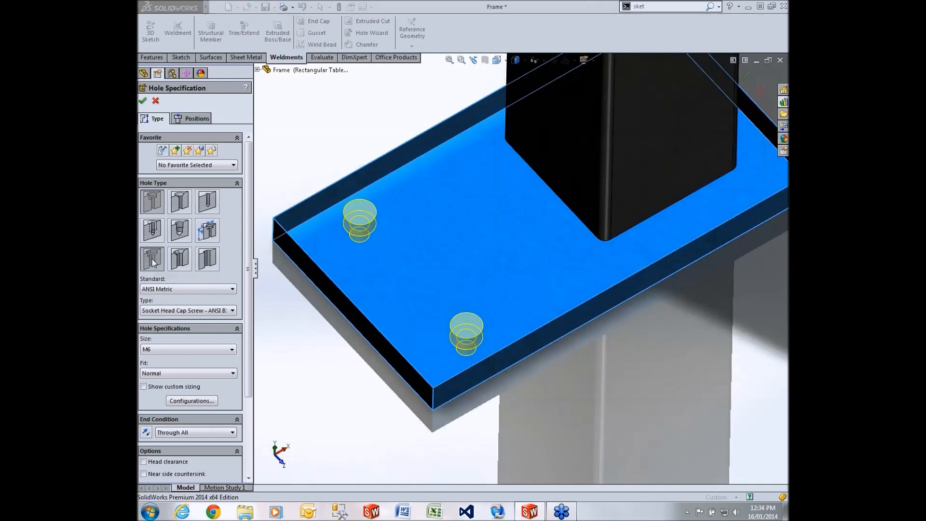
{"action": "left_click", "coordinate": [491, 258]}
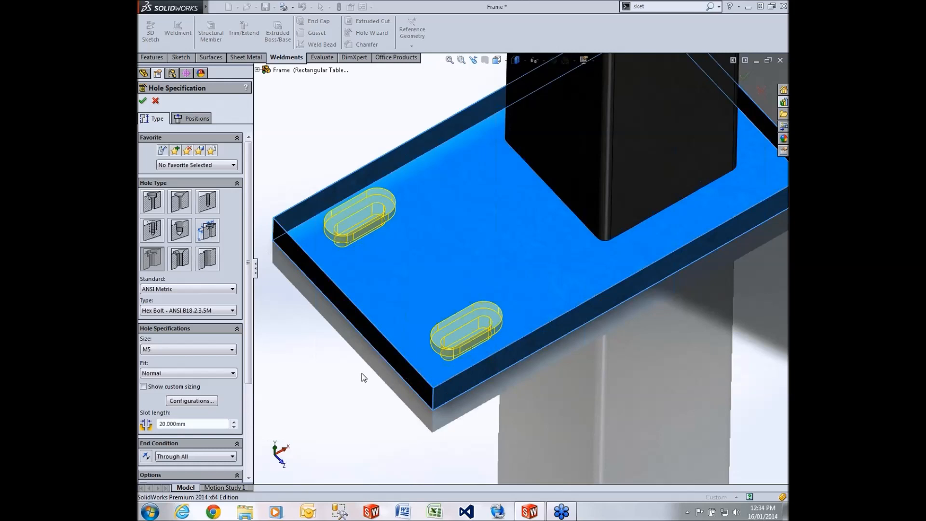
Open the slots' position sketch and move the 20 mm slot length dimension closer to the foot plate.
{"action": "left_click", "coordinate": [191, 118]}
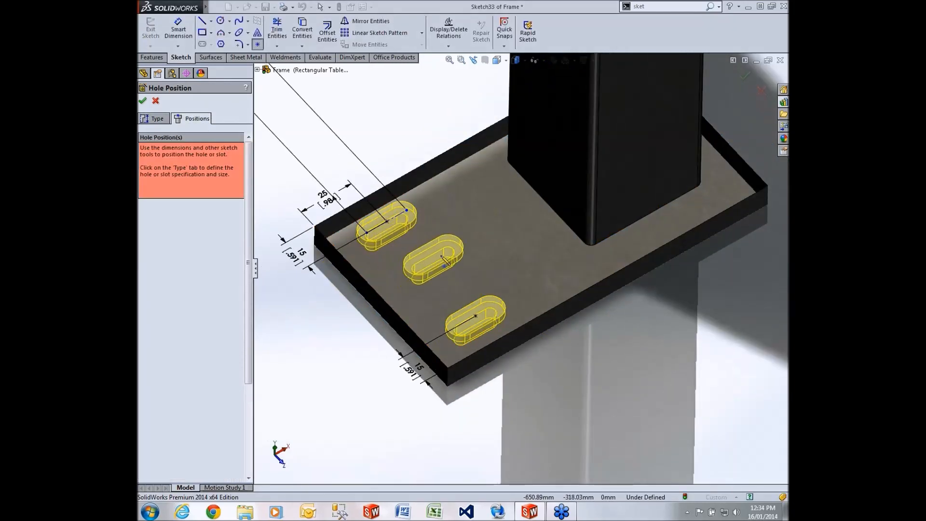
{"action": "scroll", "coordinate": [434, 239], "scroll_direction": "down", "scroll_amount": 3}
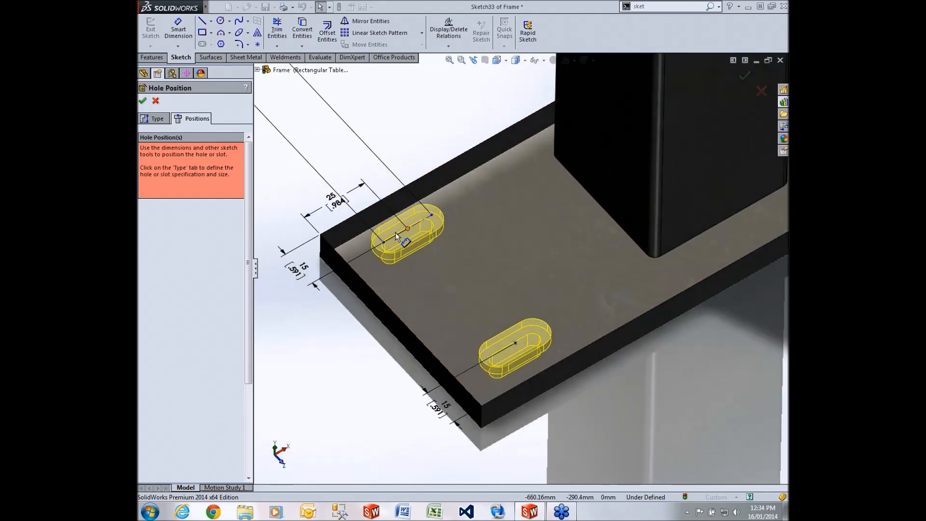
{"action": "scroll", "coordinate": [521, 269], "scroll_direction": "up", "scroll_amount": 3}
{"action": "scroll", "coordinate": [373, 166], "scroll_direction": "up", "scroll_amount": 3}
{"action": "left_click_drag", "start_coordinate": [349, 105], "coordinate": [440, 227]}
{"action": "scroll", "coordinate": [475, 248], "scroll_direction": "down", "scroll_amount": 4}
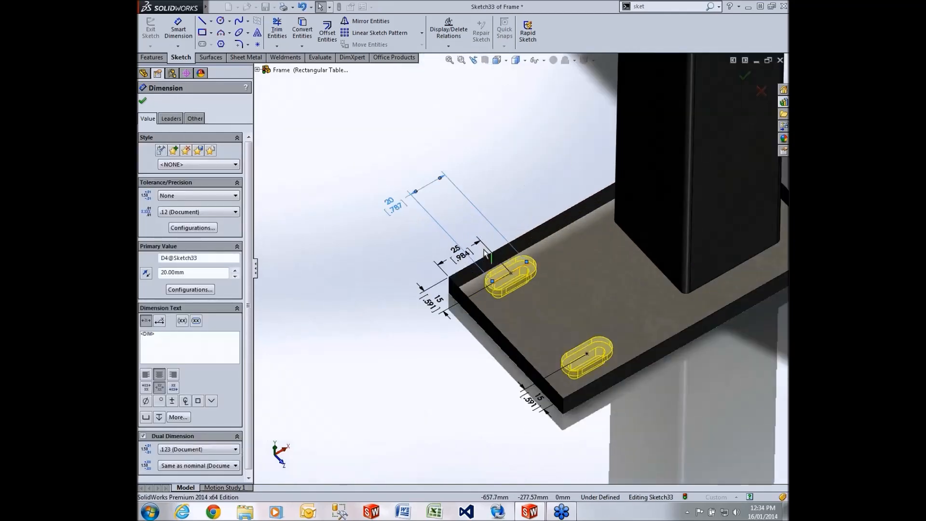
Rotate the slots freely by moving the end point of the dimensioned slot's centerline.
{"action": "scroll", "coordinate": [525, 281], "scroll_direction": "up", "scroll_amount": 1}
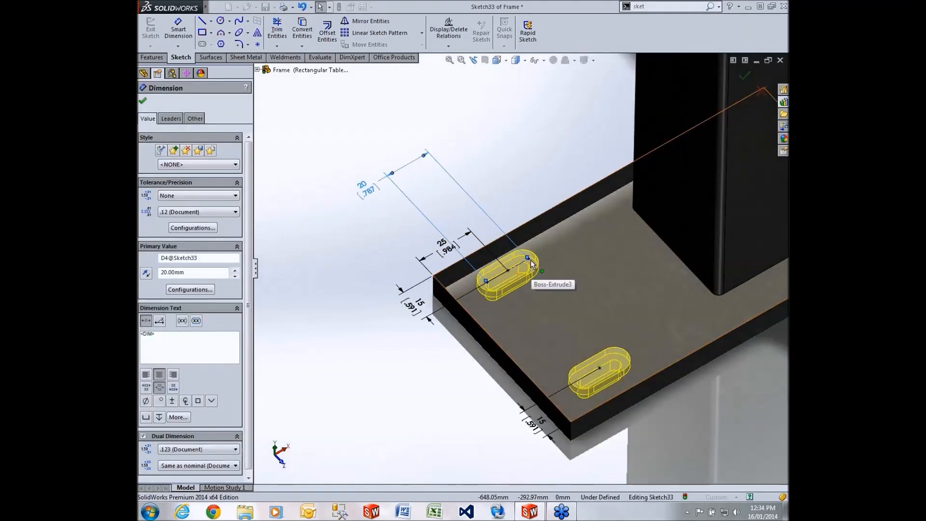
{"action": "left_click", "coordinate": [533, 272]}
{"action": "left_click_drag", "start_coordinate": [547, 267], "coordinate": [548, 270]}
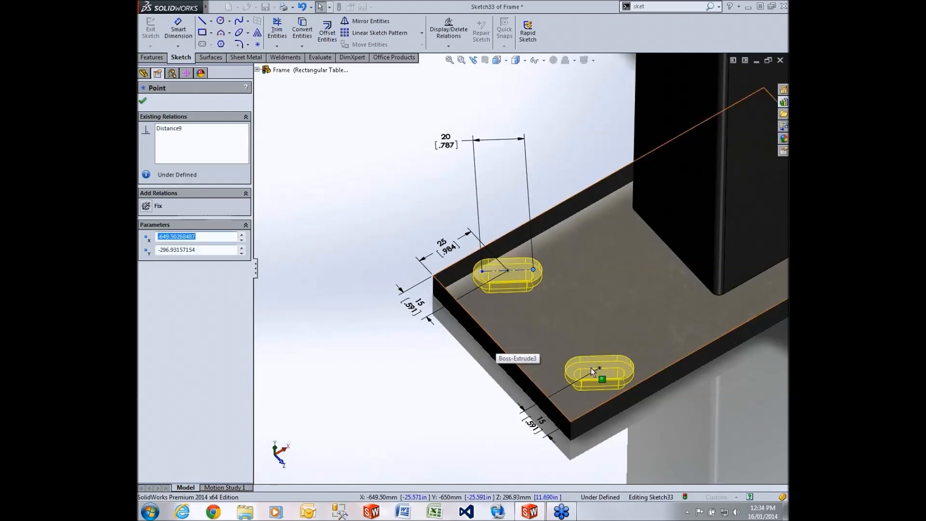
Make the slot's centerline parallel to the foot plate's long edge and accept the slot feature.
{"action": "left_click", "coordinate": [516, 270]}
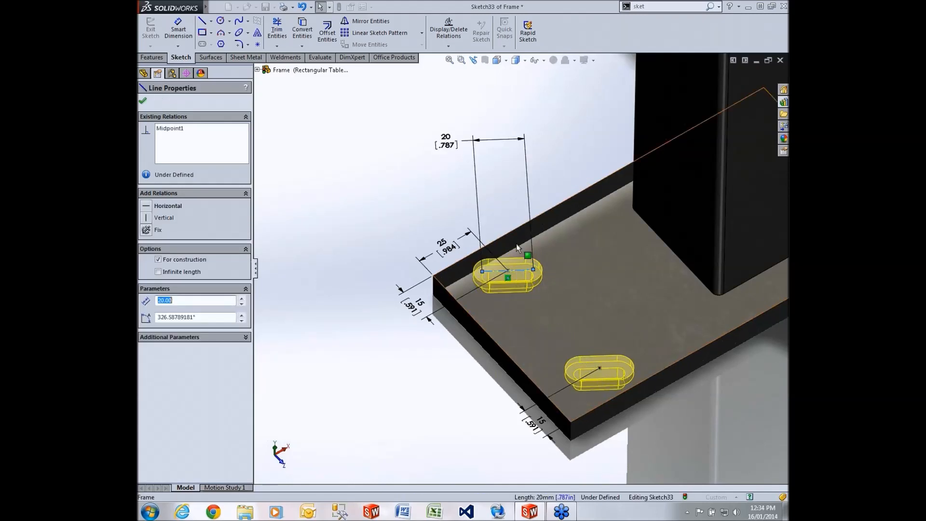
{"action": "left_click", "coordinate": [513, 235], "text": "ctrl"}
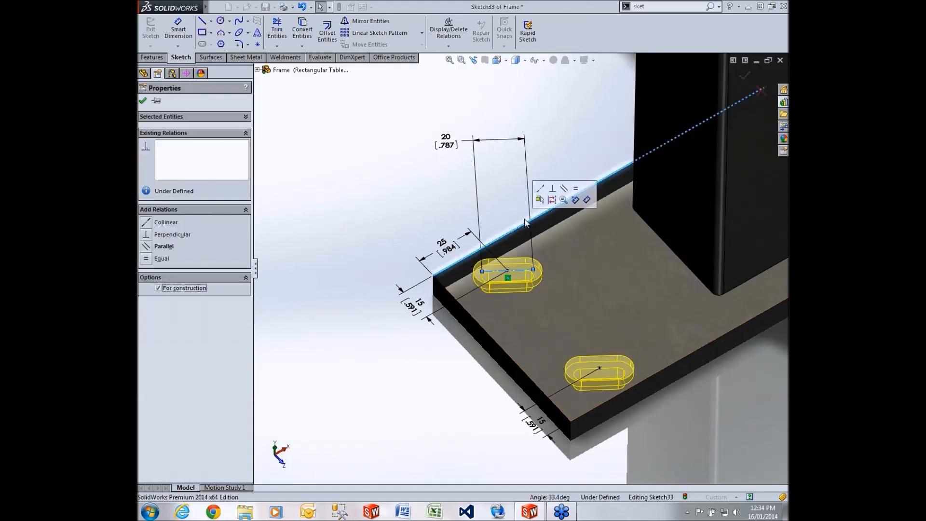
{"action": "left_click", "coordinate": [565, 193]}
{"action": "left_click", "coordinate": [553, 153]}
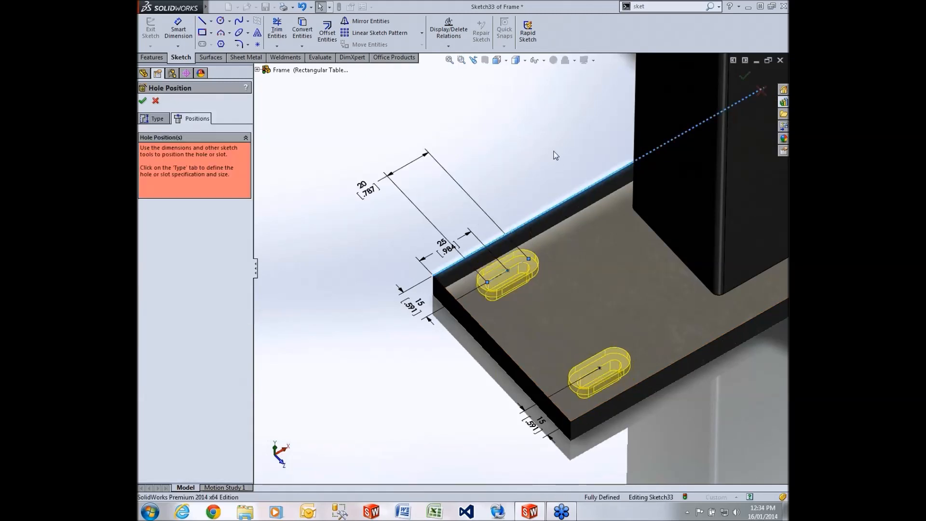
{"action": "scroll", "coordinate": [524, 180], "scroll_direction": "up", "scroll_amount": 2}
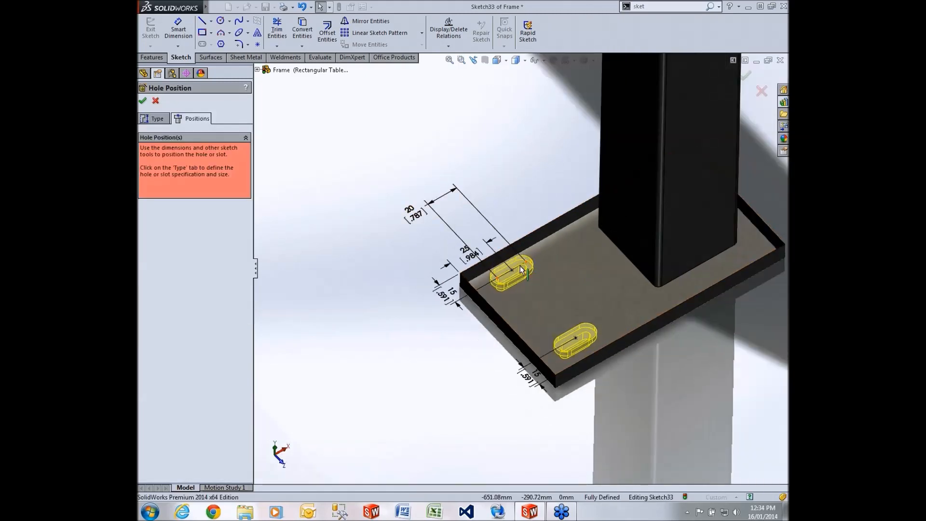
{"action": "left_click", "coordinate": [745, 76]}
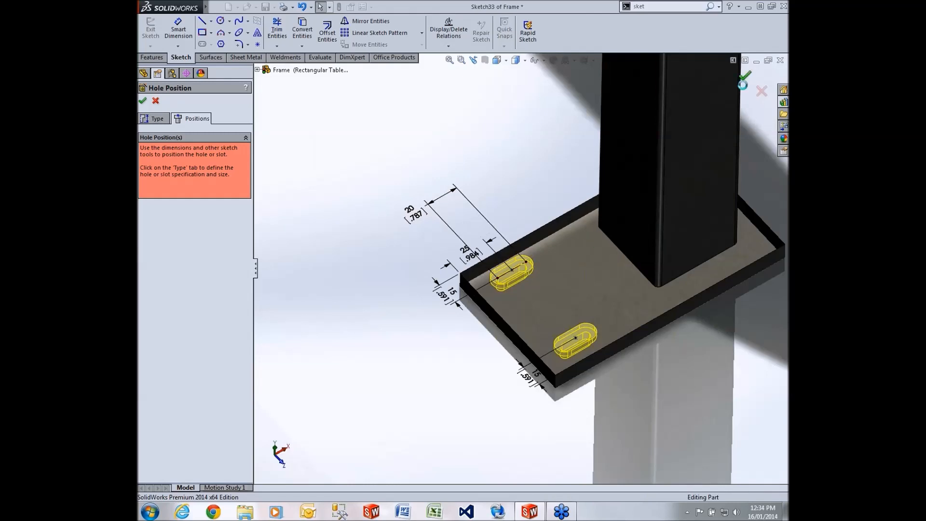
Examine the counterbore slots on the table's foot plates, including the mirrored ones.
{"action": "scroll", "coordinate": [469, 217], "scroll_direction": "up", "scroll_amount": 5}
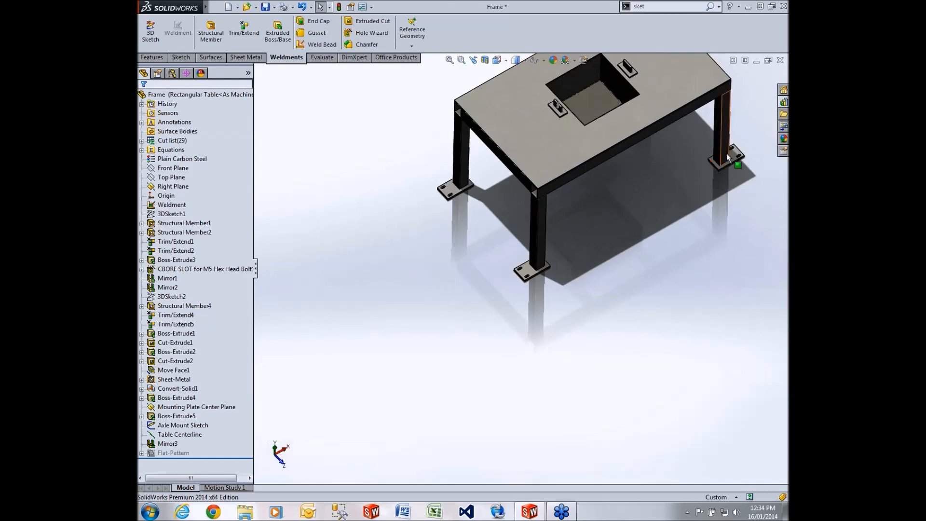
{"action": "scroll", "coordinate": [534, 277], "scroll_direction": "down", "scroll_amount": 3}
{"action": "scroll", "coordinate": [534, 276], "scroll_direction": "down", "scroll_amount": 3}
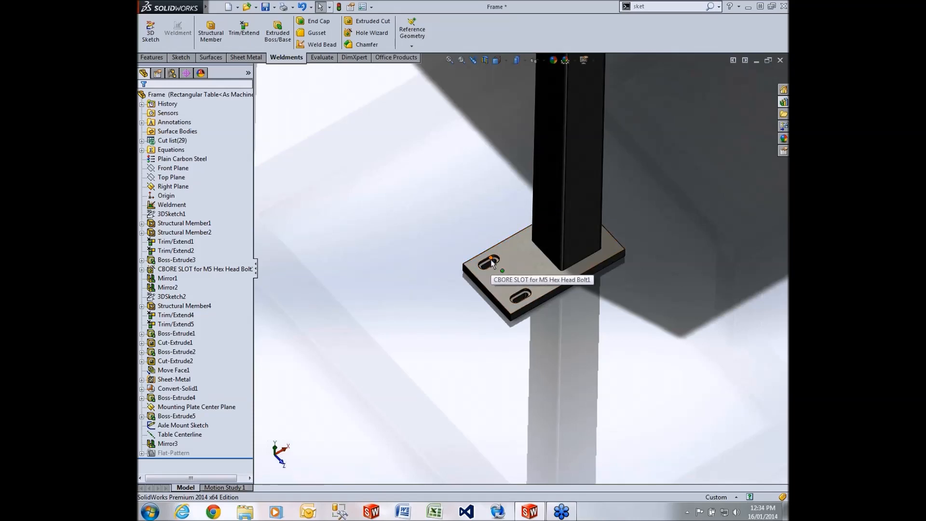
Examine the axle mount plates beside the tabletop cutout and the circle sketched on the upright plate.
{"action": "scroll", "coordinate": [491, 262], "scroll_direction": "up", "scroll_amount": 8}
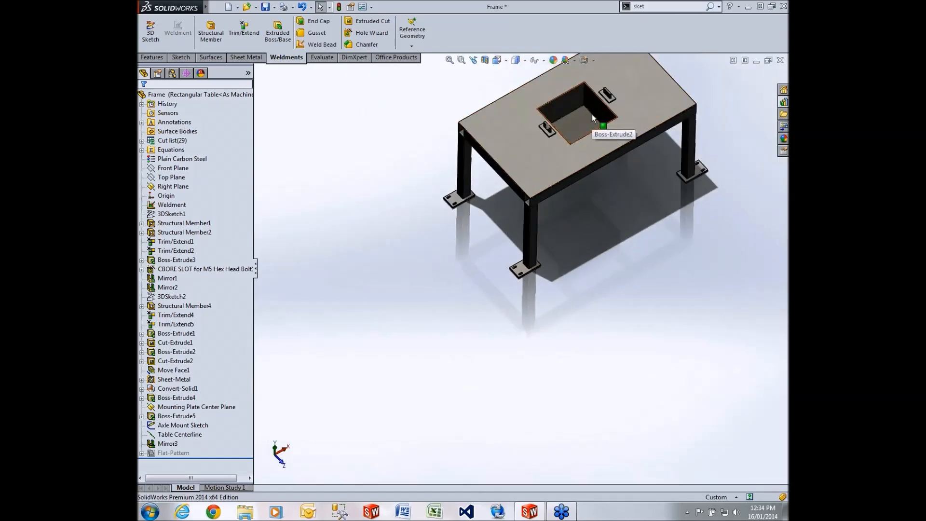
{"action": "scroll", "coordinate": [551, 123], "scroll_direction": "down", "scroll_amount": 1}
{"action": "scroll", "coordinate": [551, 123], "scroll_direction": "down", "scroll_amount": 5}
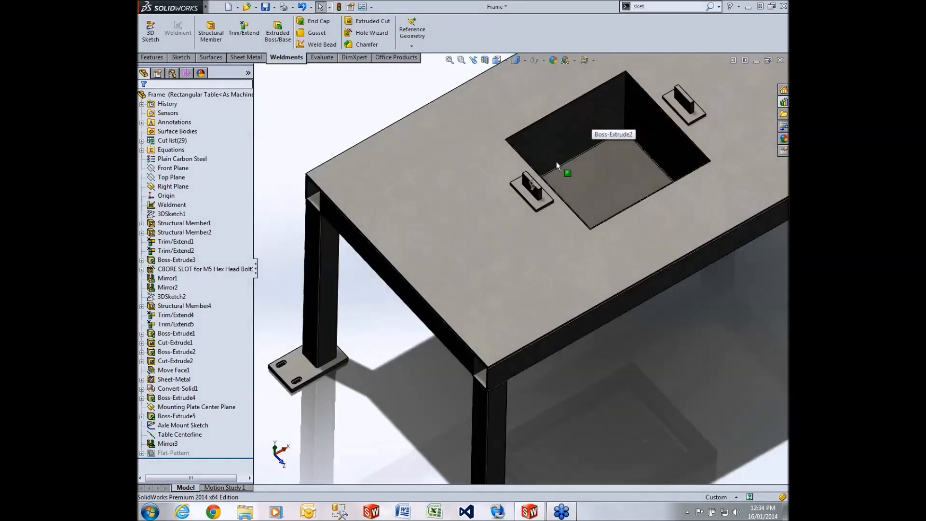
{"action": "scroll", "coordinate": [541, 178], "scroll_direction": "down", "scroll_amount": 4}
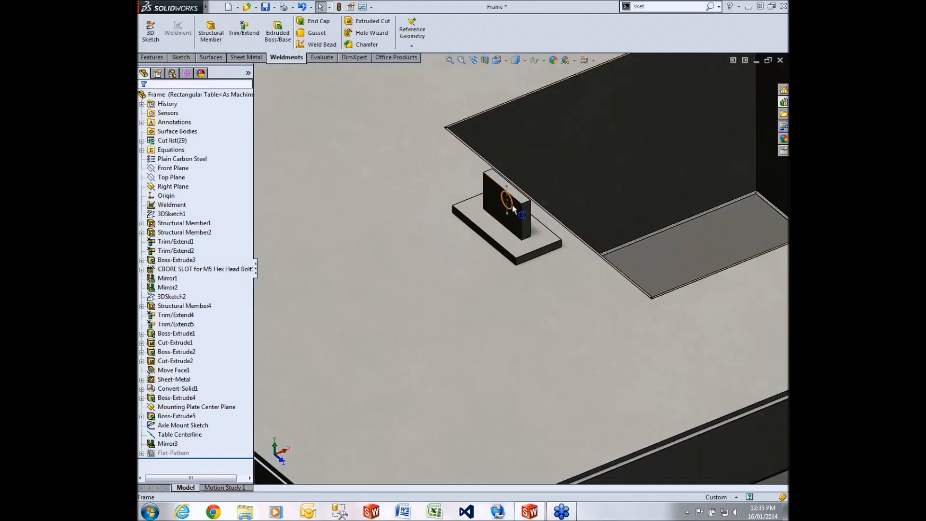
{"action": "middle_click_drag", "start_coordinate": [581, 237], "coordinate": [537, 195]}
{"action": "scroll", "coordinate": [525, 204], "scroll_direction": "down", "scroll_amount": 3}
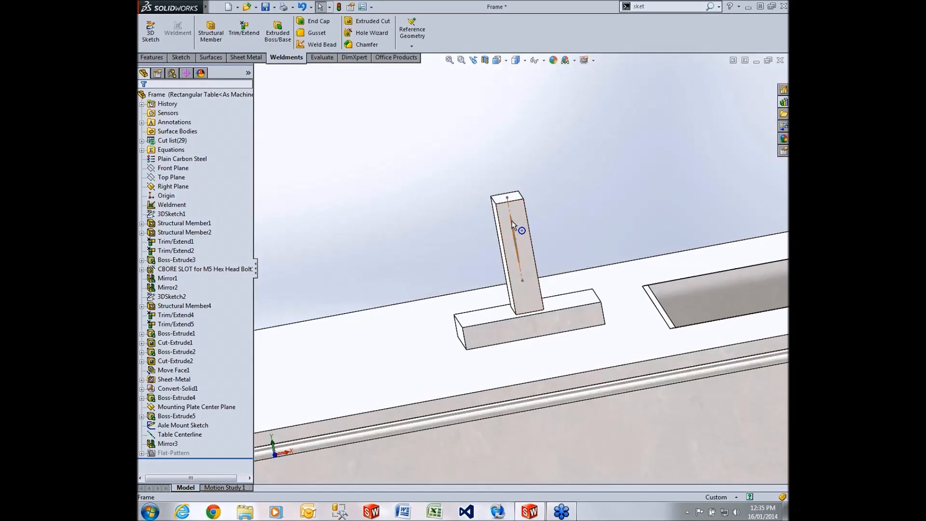
{"action": "middle_click_drag", "start_coordinate": [539, 250], "coordinate": [578, 279]}
{"action": "scroll", "coordinate": [577, 279], "scroll_direction": "up", "scroll_amount": 3}
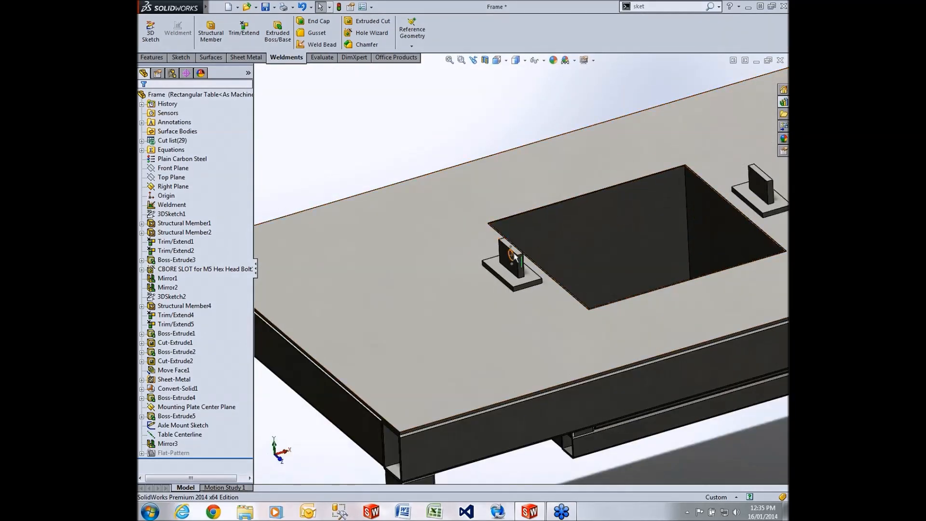
{"action": "middle_click_drag", "start_coordinate": [541, 255], "coordinate": [548, 261]}
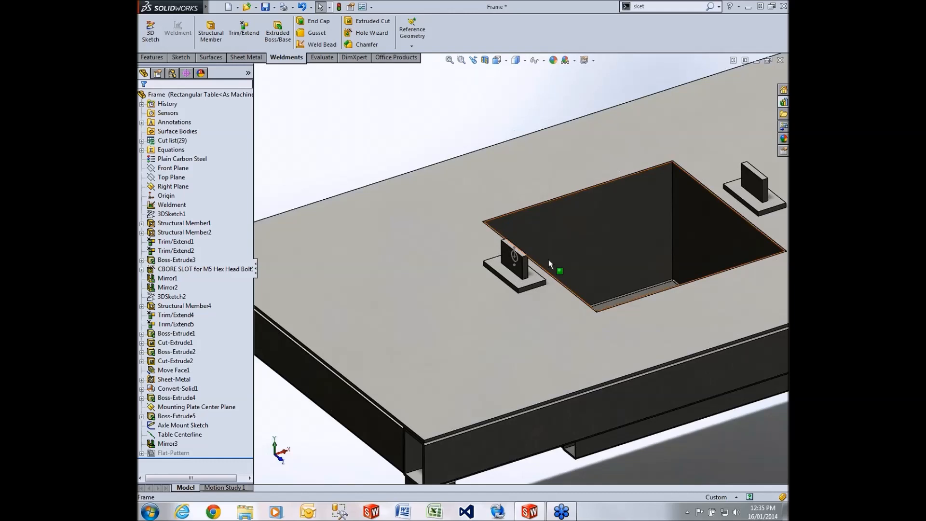
Extrude-cut the axle mount circle with the Through All - Both end condition to make the holes in both upright plates.
{"action": "left_click", "coordinate": [151, 57]}
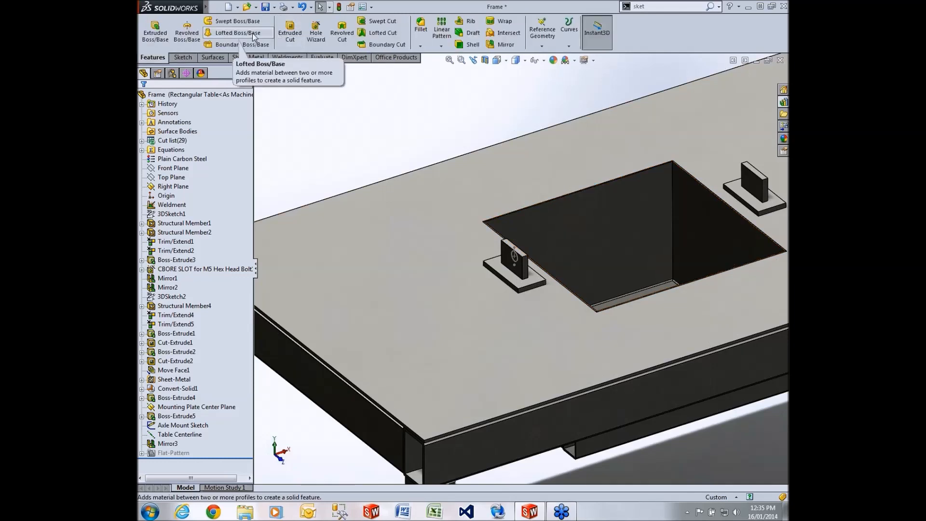
{"action": "left_click", "coordinate": [289, 33]}
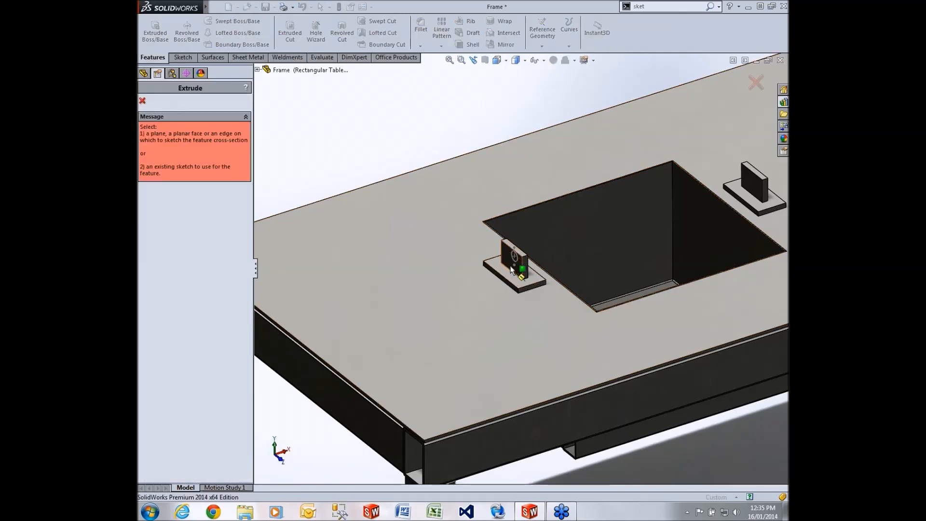
{"action": "left_click", "coordinate": [513, 261]}
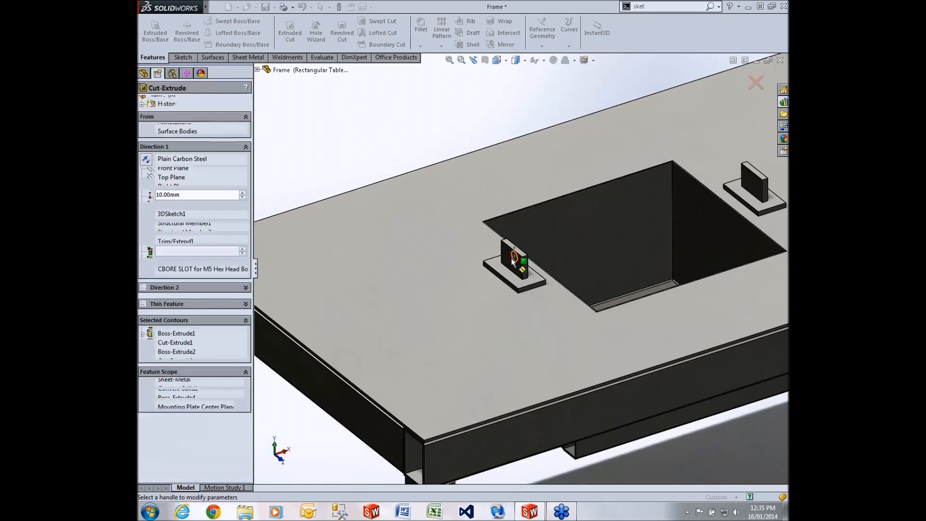
{"action": "left_click", "coordinate": [235, 160]}
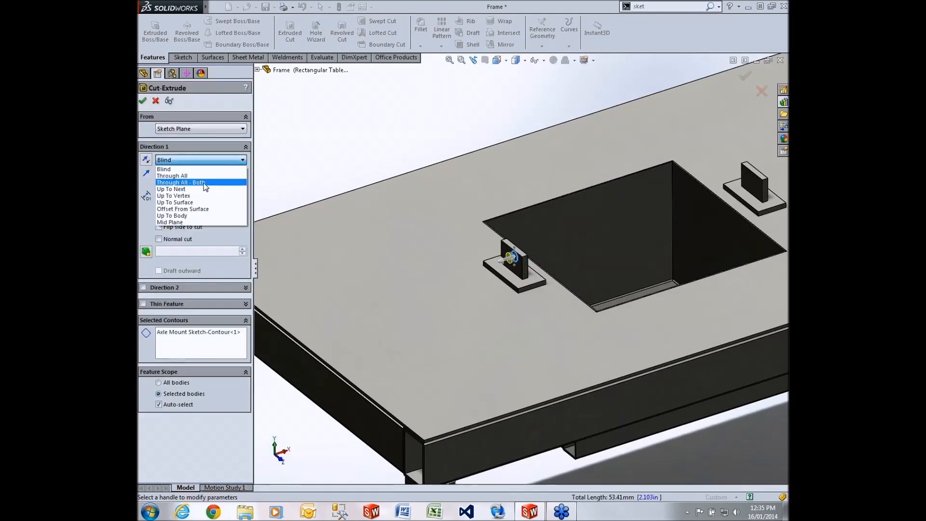
{"action": "left_click", "coordinate": [206, 183]}
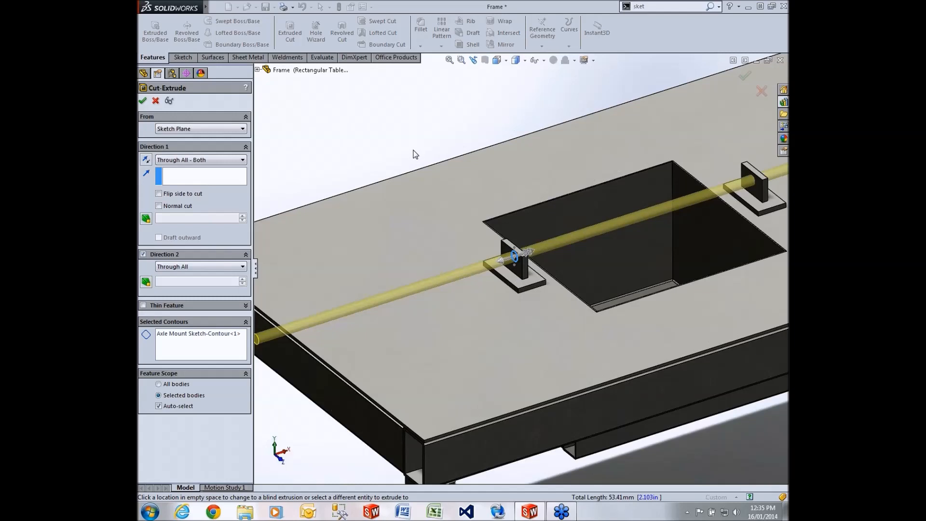
{"action": "scroll", "coordinate": [427, 157], "scroll_direction": "up", "scroll_amount": 1}
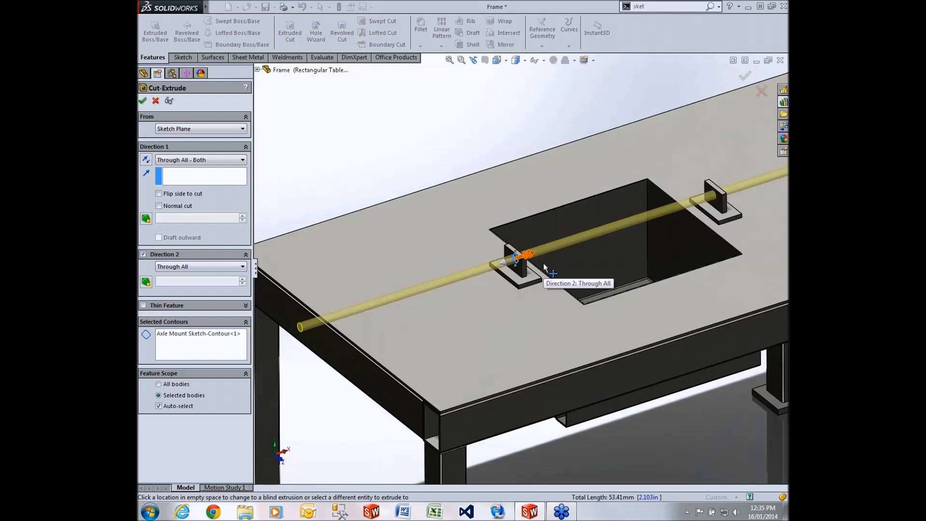
{"action": "left_click", "coordinate": [142, 100]}
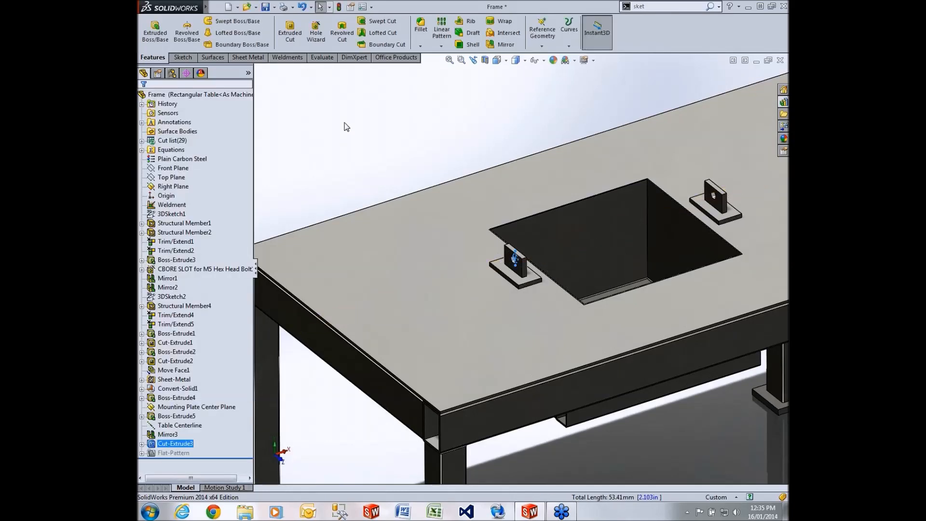
{"action": "left_click", "coordinate": [378, 151]}
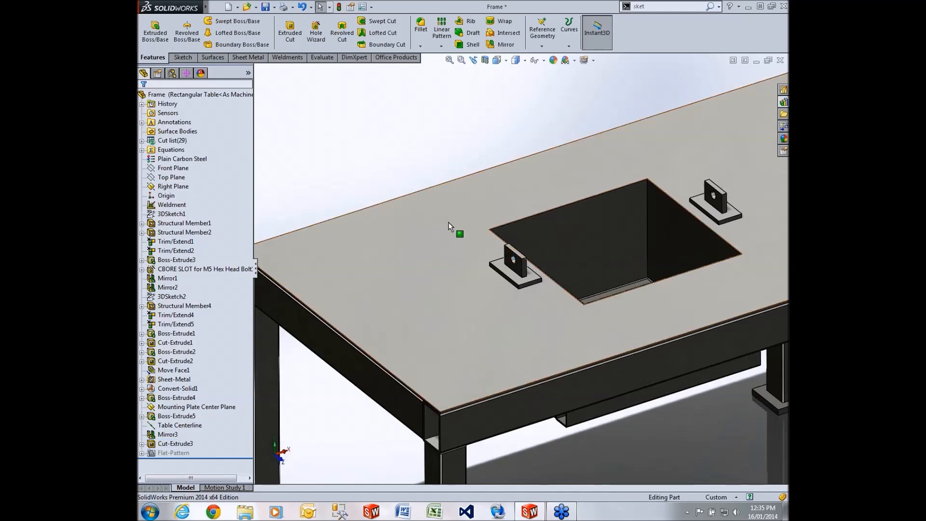
Examine where the Mounting Plate Center Plane lies on the axle mount's base plate.
{"action": "middle_click_drag", "start_coordinate": [583, 262], "coordinate": [550, 214]}
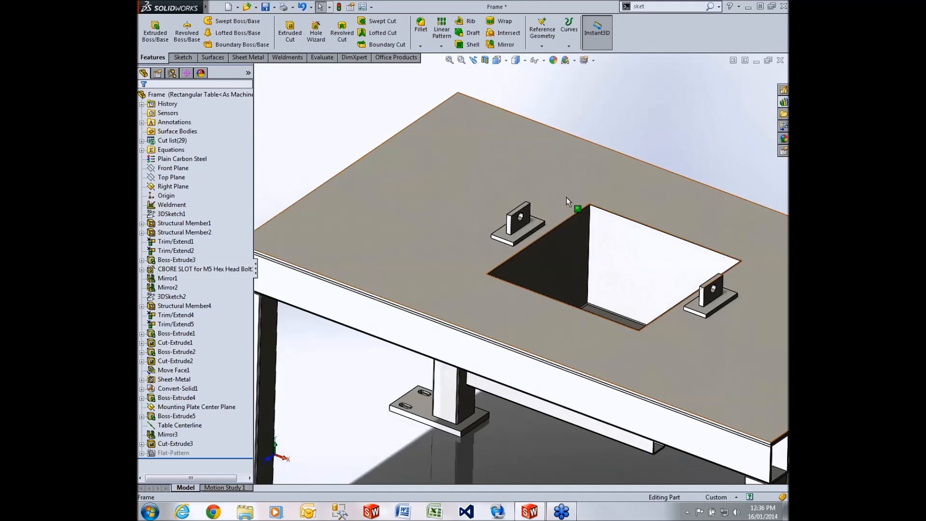
{"action": "left_click", "coordinate": [204, 411]}
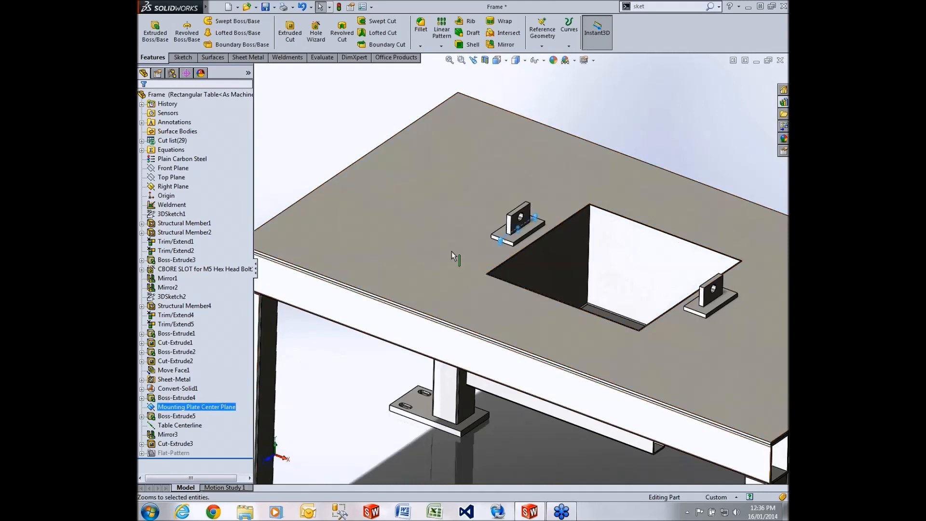
{"action": "scroll", "coordinate": [534, 244], "scroll_direction": "down", "scroll_amount": 5}
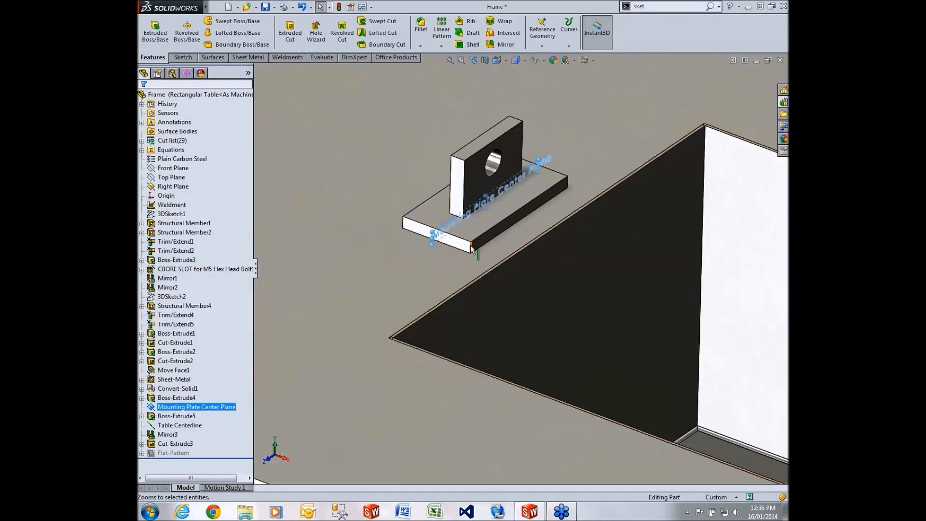
{"action": "scroll", "coordinate": [475, 249], "scroll_direction": "up", "scroll_amount": 5}
{"action": "left_click", "coordinate": [626, 135]}
{"action": "scroll", "coordinate": [483, 275], "scroll_direction": "down", "scroll_amount": 5}
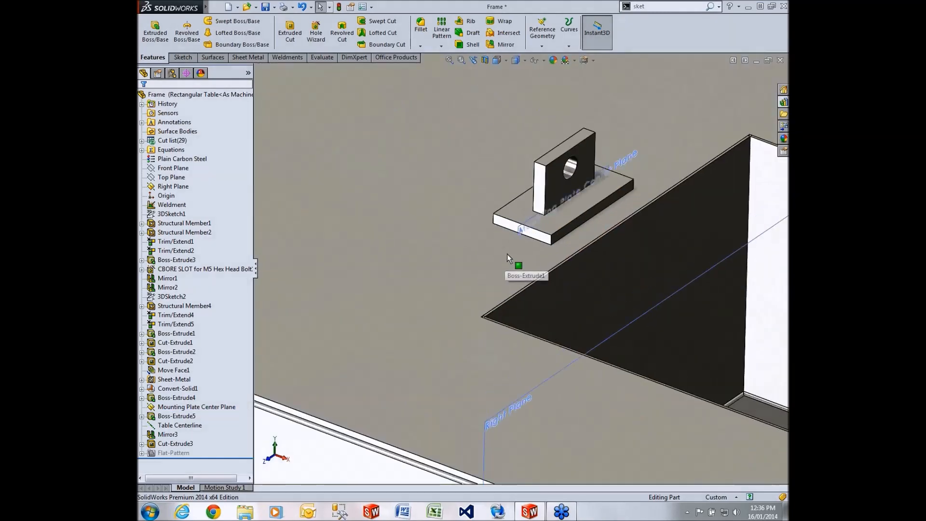
Delete the Mounting Plate Center Plane without its child features, after reviewing the dependent items in the basic and advanced views.
{"action": "left_click", "coordinate": [518, 237]}
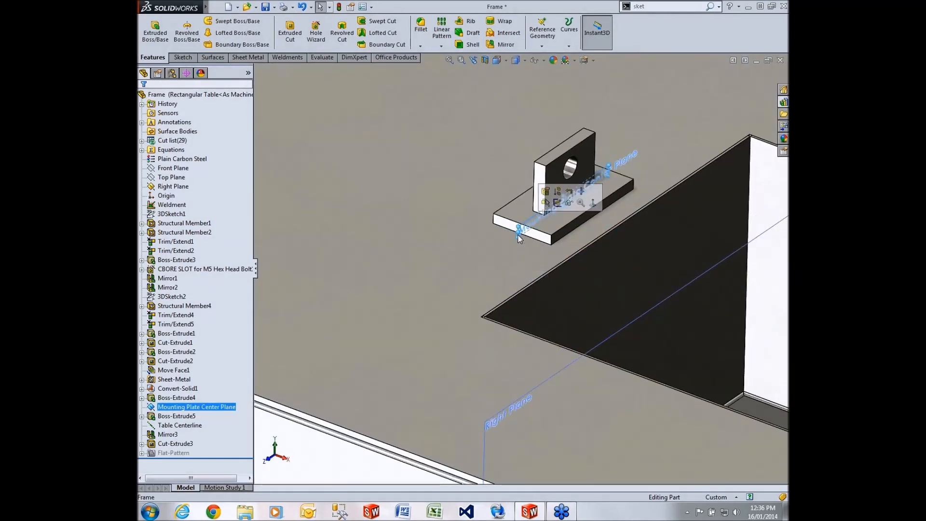
{"action": "key", "text": "Delete"}
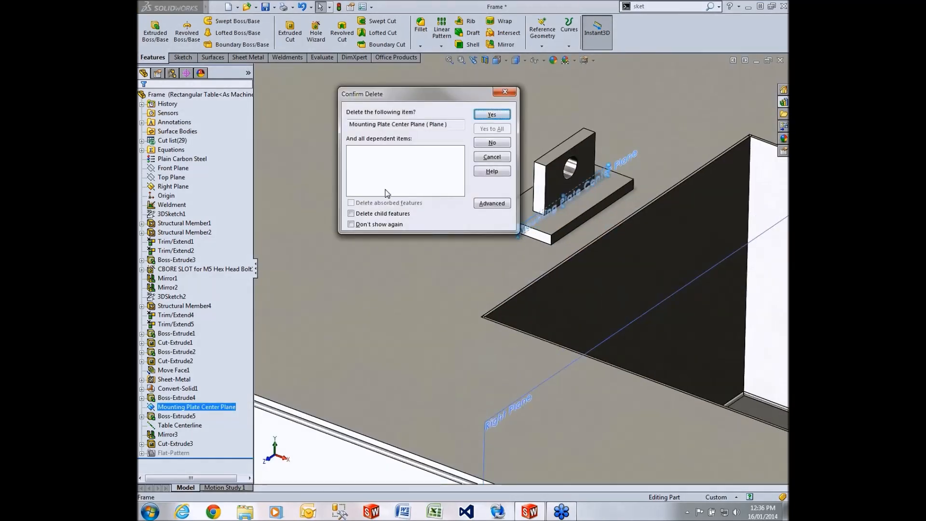
{"action": "left_click", "coordinate": [380, 213]}
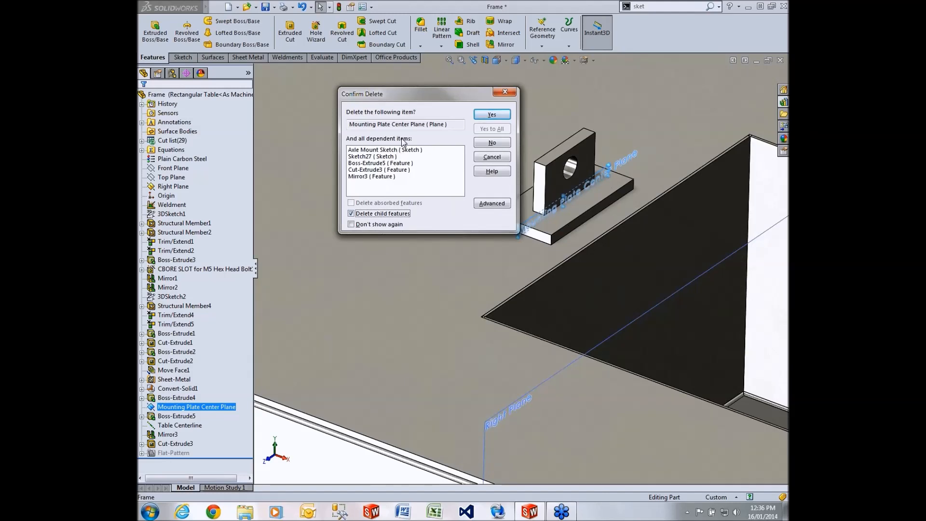
{"action": "left_click", "coordinate": [351, 213]}
{"action": "left_click", "coordinate": [351, 213]}
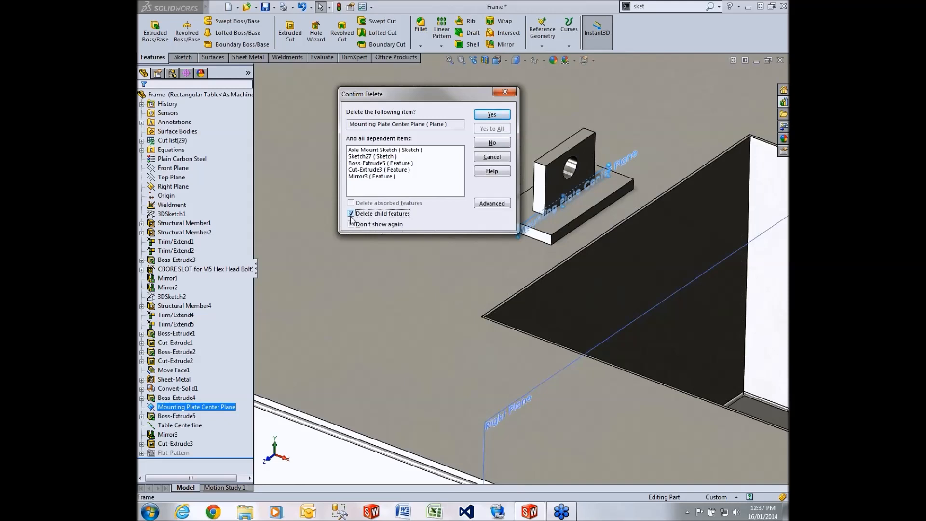
{"action": "left_click", "coordinate": [500, 204]}
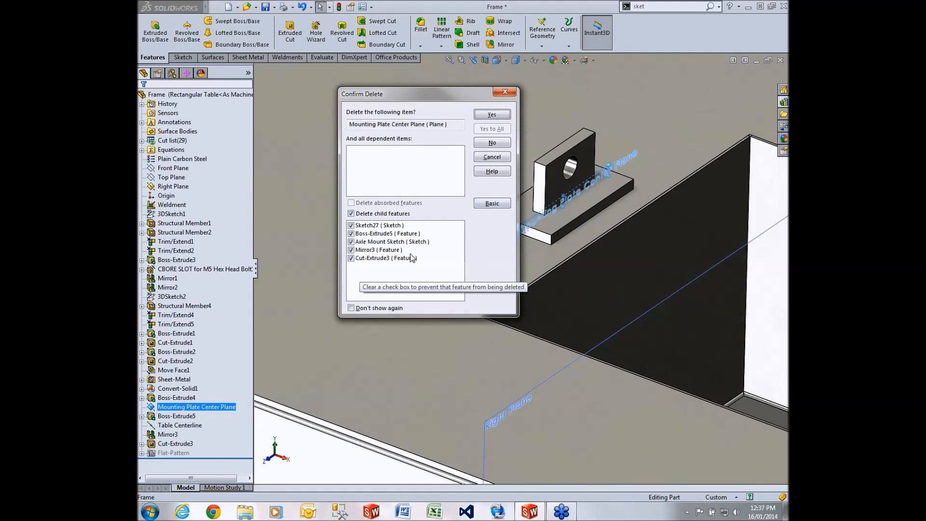
{"action": "left_click", "coordinate": [492, 203]}
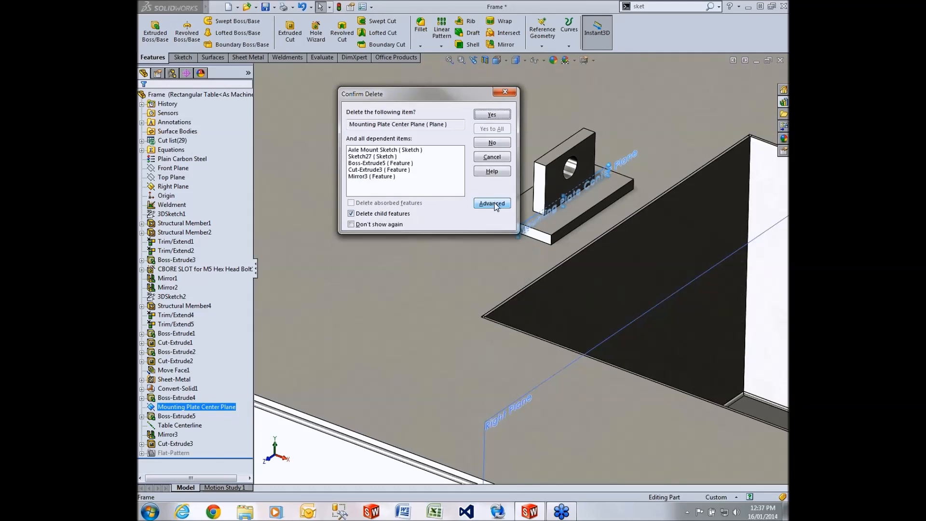
{"action": "left_click", "coordinate": [359, 215]}
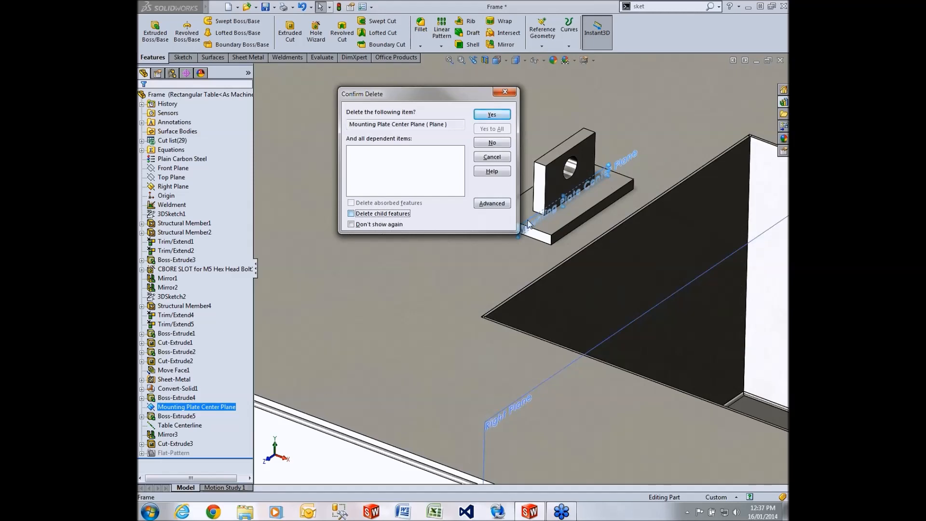
{"action": "left_click", "coordinate": [491, 116]}
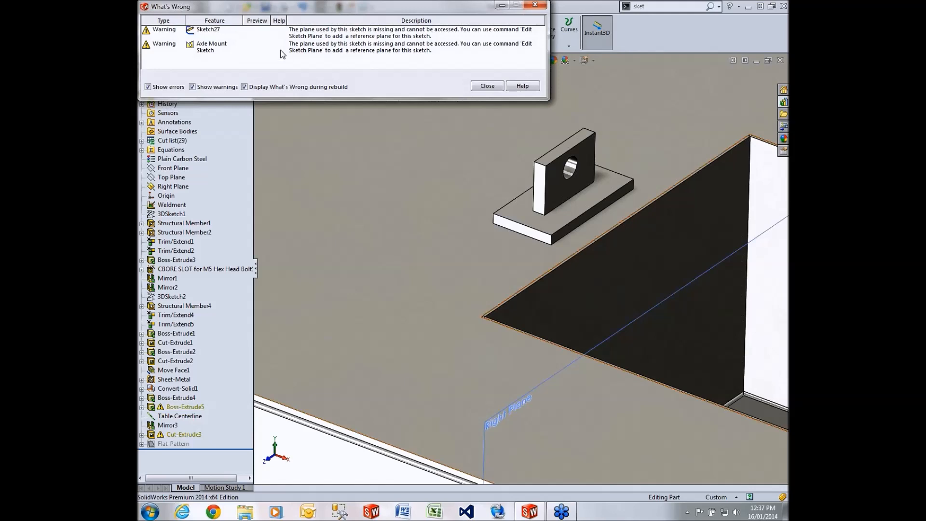
{"action": "left_click", "coordinate": [484, 88]}
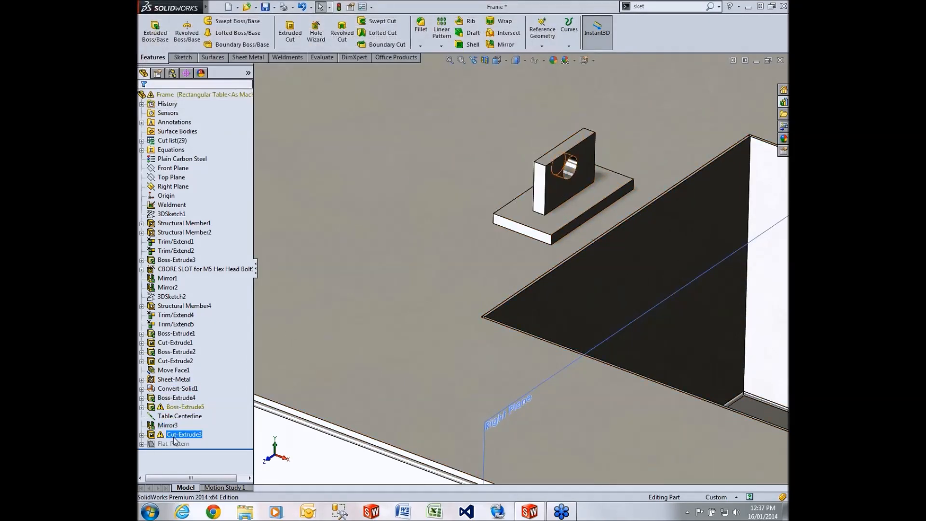
Inspect Sketch27 under Boss-Extrude5 and its available commands.
{"action": "left_click", "coordinate": [142, 406]}
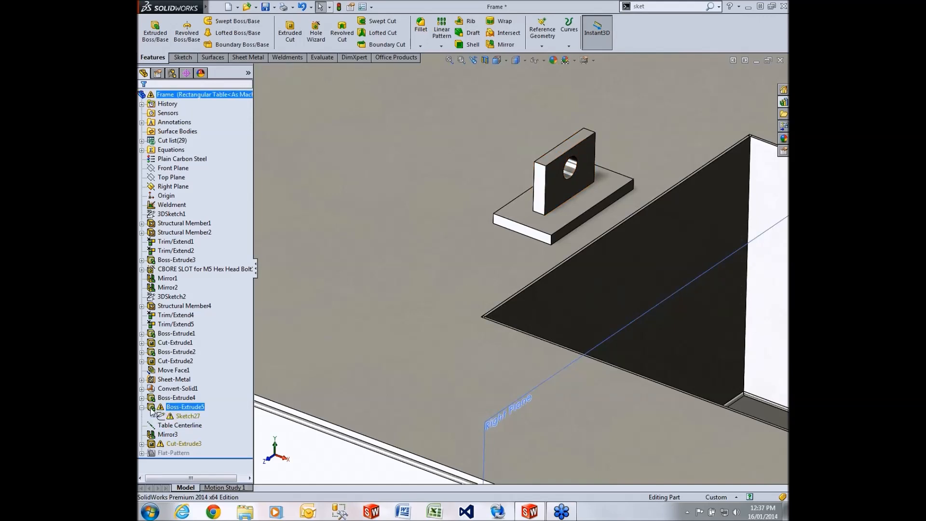
{"action": "left_click", "coordinate": [187, 416]}
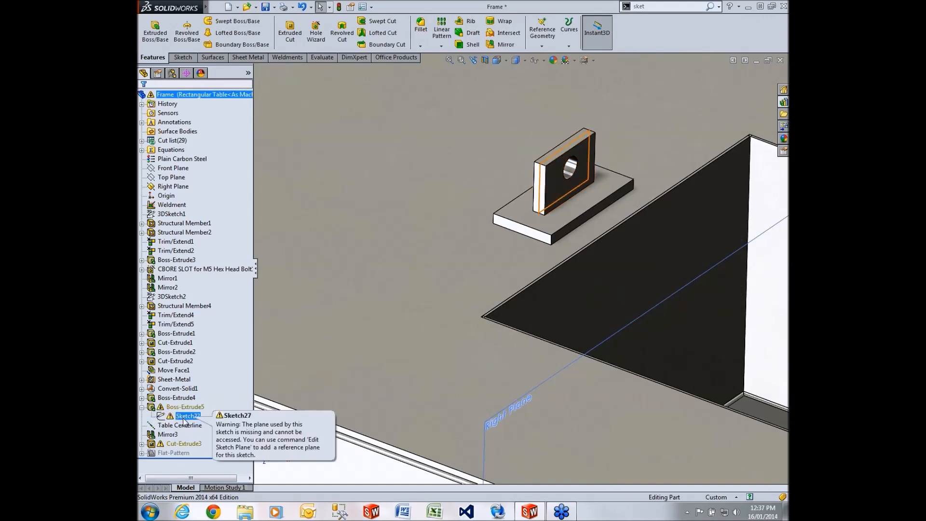
{"action": "right_click", "coordinate": [184, 418]}
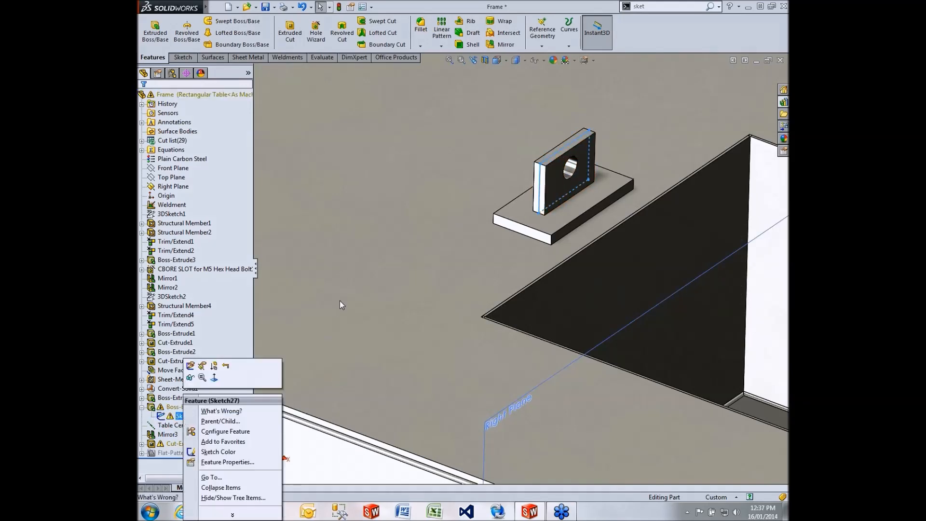
{"action": "left_click", "coordinate": [340, 301]}
{"action": "scroll", "coordinate": [331, 182], "scroll_direction": "up", "scroll_amount": 5}
{"action": "left_click", "coordinate": [331, 183]}
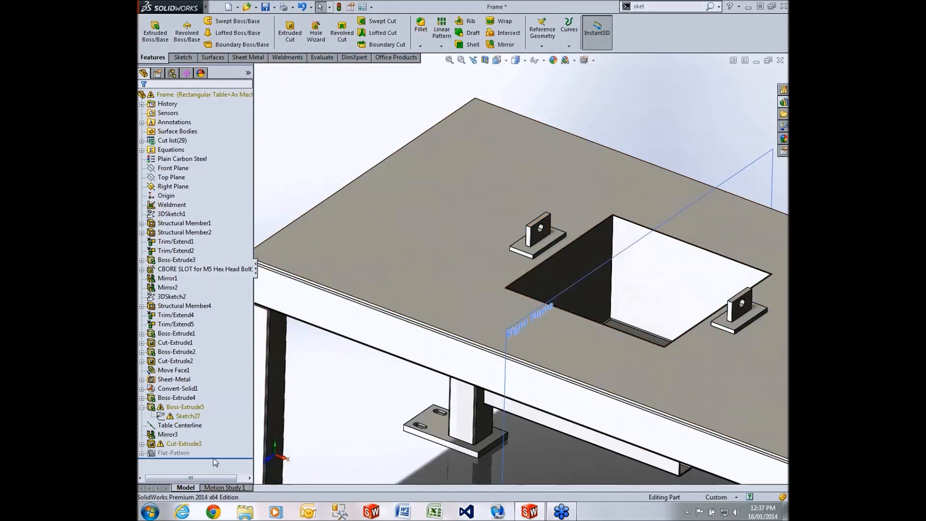
Roll the model back to before Boss-Extrude5 and create a mid plane between the base plate's two long side faces.
{"action": "left_click_drag", "start_coordinate": [213, 457], "coordinate": [213, 402]}
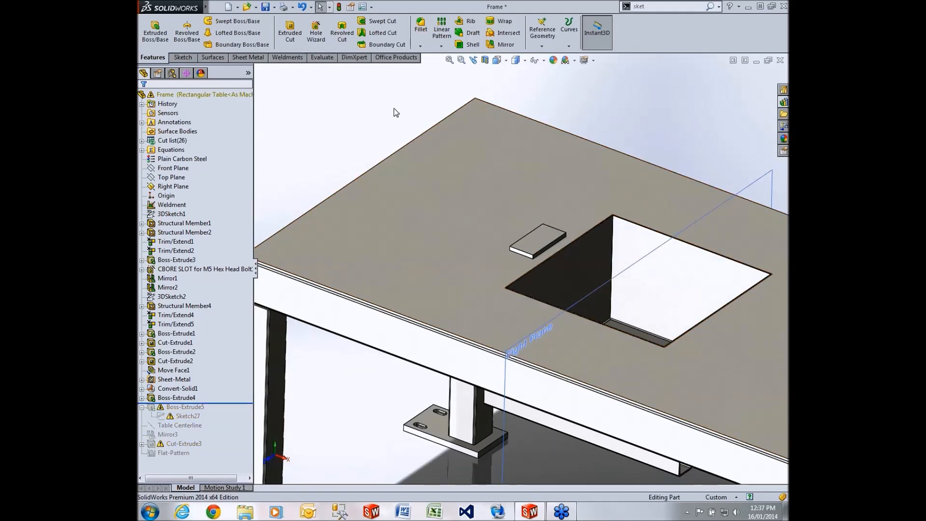
{"action": "left_click", "coordinate": [542, 46]}
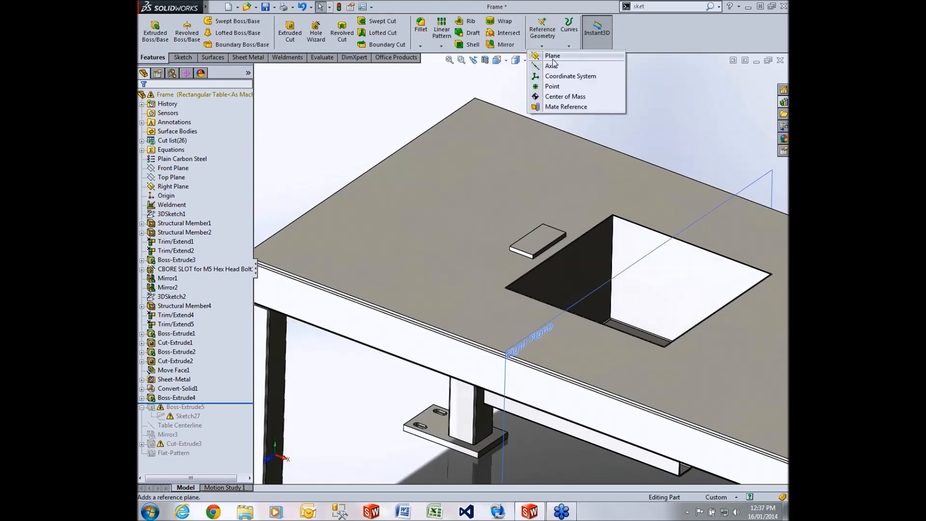
{"action": "scroll", "coordinate": [547, 239], "scroll_direction": "down", "scroll_amount": 5}
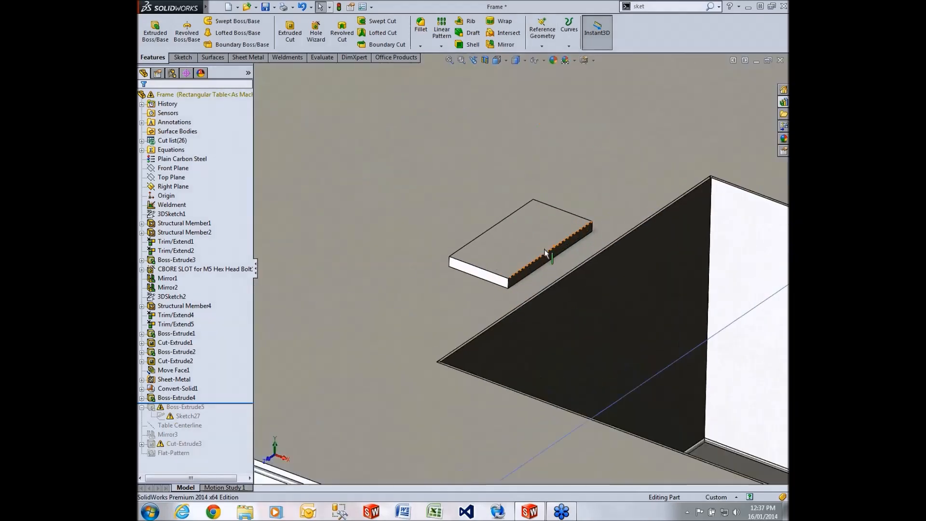
{"action": "left_click", "coordinate": [538, 261]}
{"action": "middle_click_drag", "start_coordinate": [462, 253], "coordinate": [527, 256]}
{"action": "left_click", "coordinate": [458, 256]}
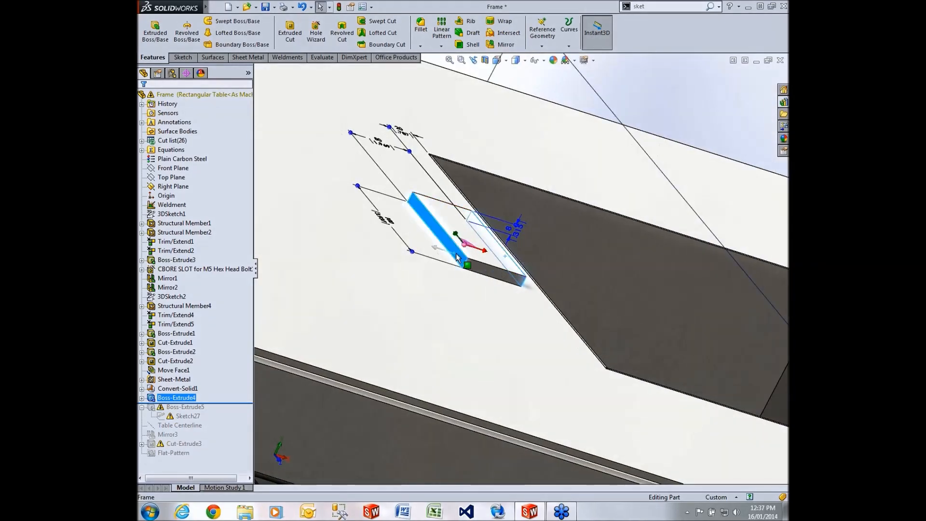
{"action": "middle_click_drag", "start_coordinate": [461, 258], "coordinate": [559, 309]}
{"action": "left_click", "coordinate": [542, 29]}
{"action": "left_click", "coordinate": [550, 56]}
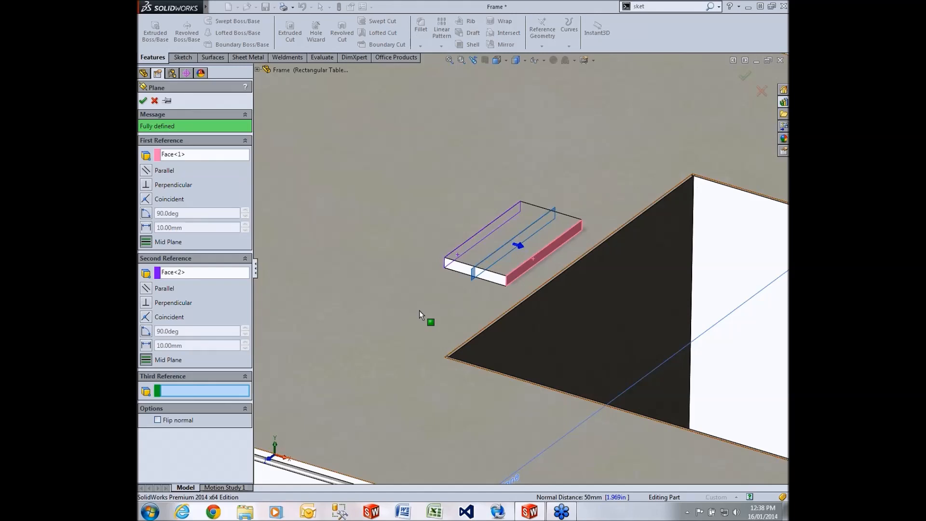
{"action": "left_click", "coordinate": [143, 100]}
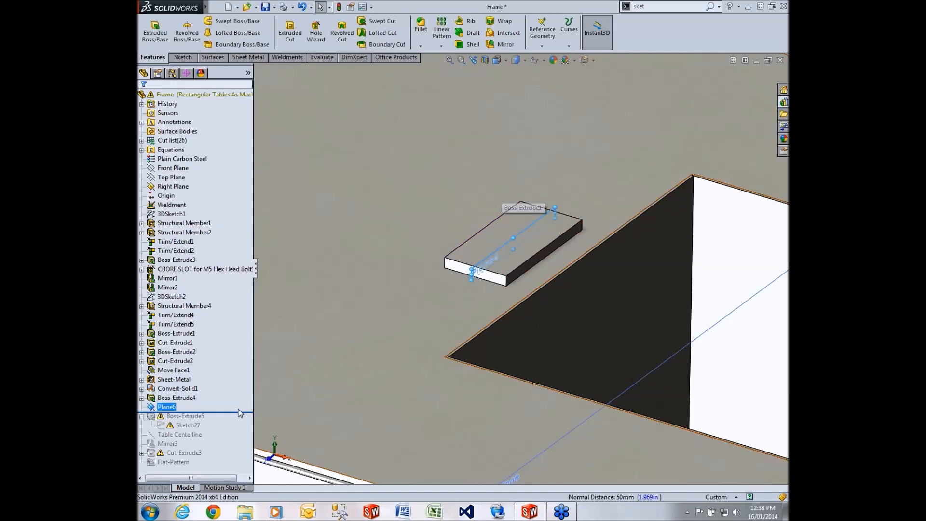
Roll the model forward to include Cut-Extrude3 and reassign Sketch27's missing sketch plane to Plane6.
{"action": "left_click_drag", "start_coordinate": [241, 413], "coordinate": [241, 467]}
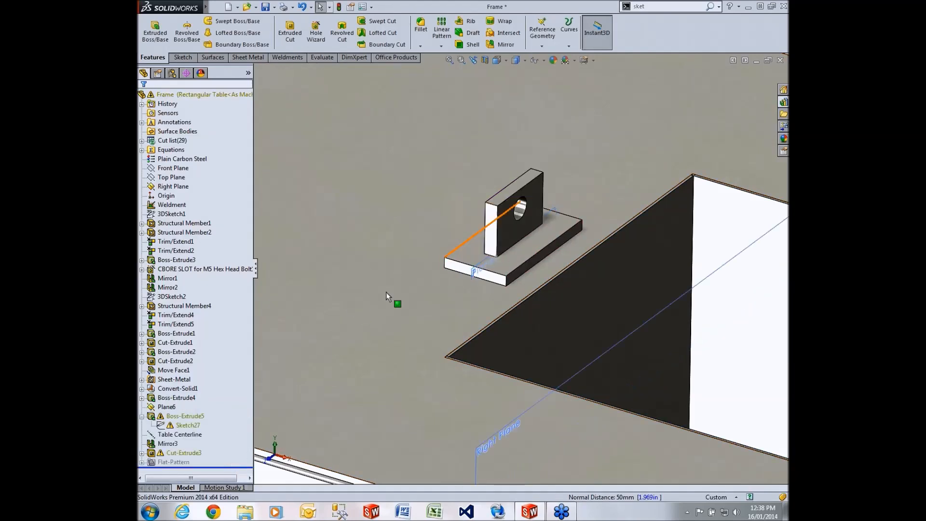
{"action": "left_click", "coordinate": [187, 425]}
{"action": "right_click", "coordinate": [187, 427]}
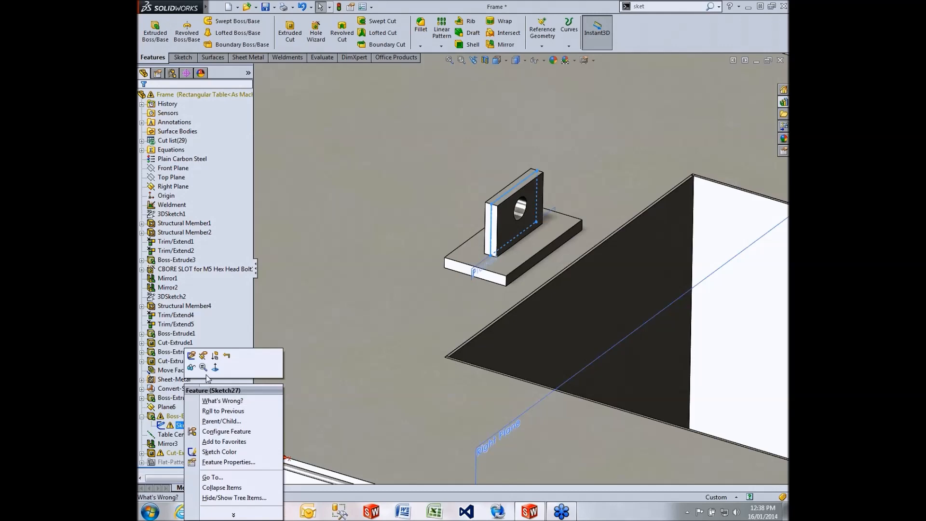
{"action": "left_click", "coordinate": [207, 359]}
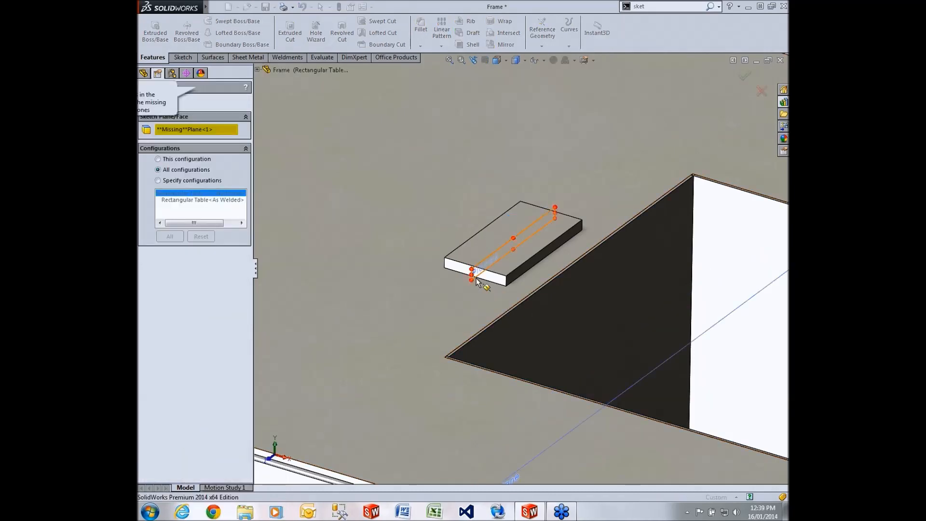
{"action": "left_click", "coordinate": [142, 100]}
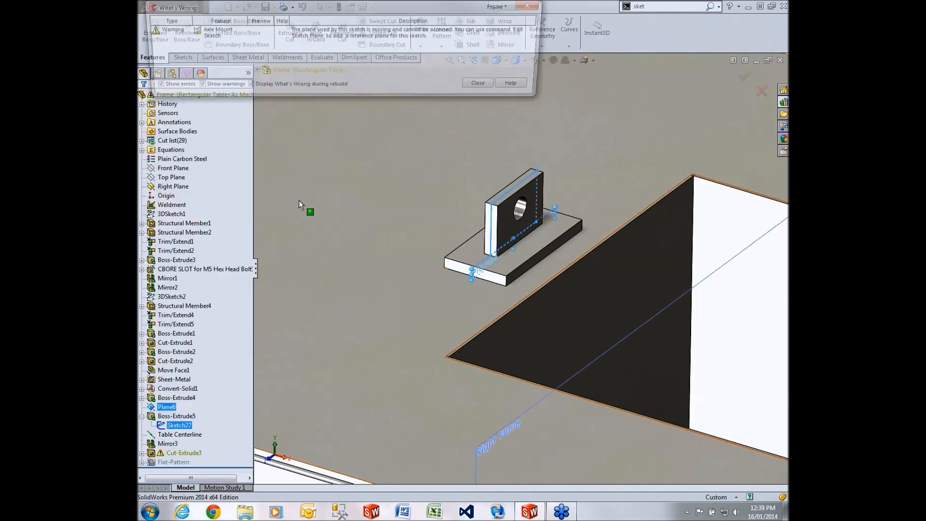
{"action": "left_click", "coordinate": [487, 86]}
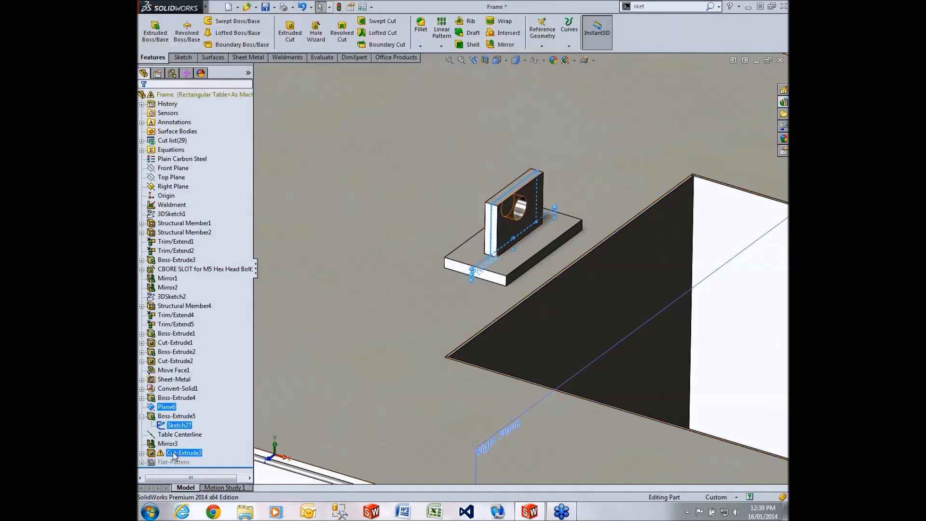
Reassign the missing sketch plane of the Axle Mount Sketch under Cut-Extrude3 to Plane6.
{"action": "left_click", "coordinate": [142, 453]}
{"action": "right_click", "coordinate": [176, 462]}
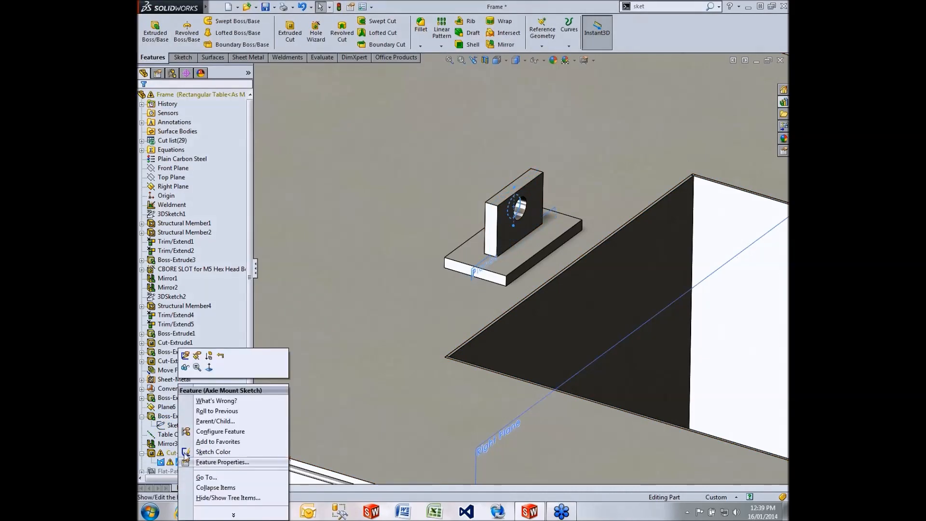
{"action": "left_click", "coordinate": [198, 356]}
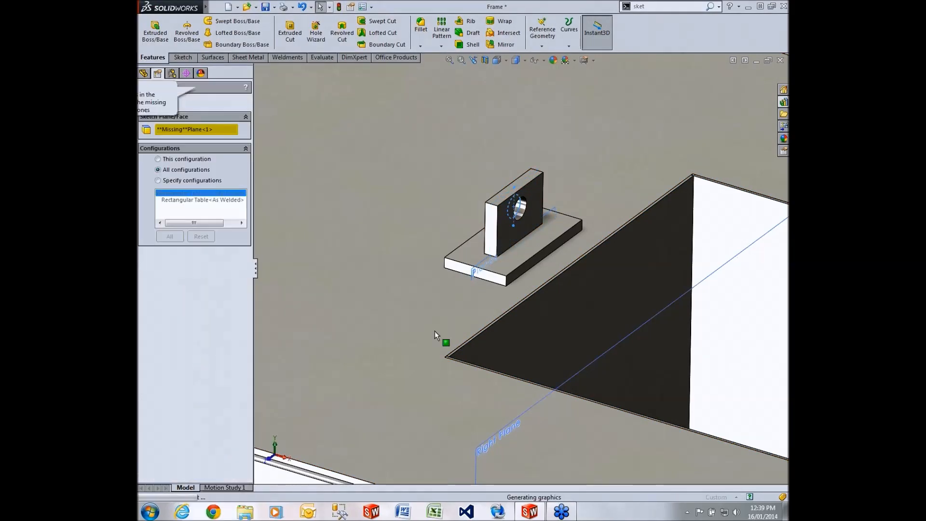
{"action": "left_click", "coordinate": [477, 281]}
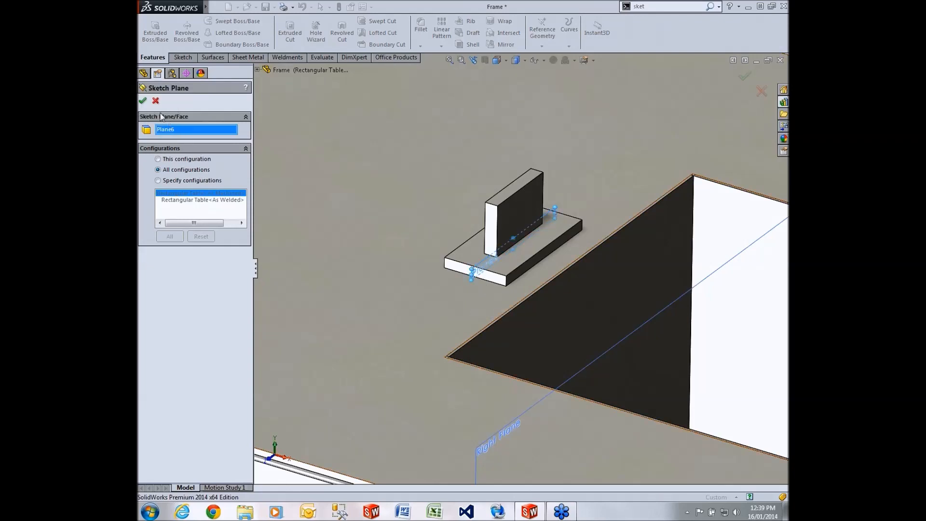
{"action": "left_click", "coordinate": [142, 100]}
{"action": "scroll", "coordinate": [370, 260], "scroll_direction": "up", "scroll_amount": 4}
{"action": "left_click", "coordinate": [669, 118]}
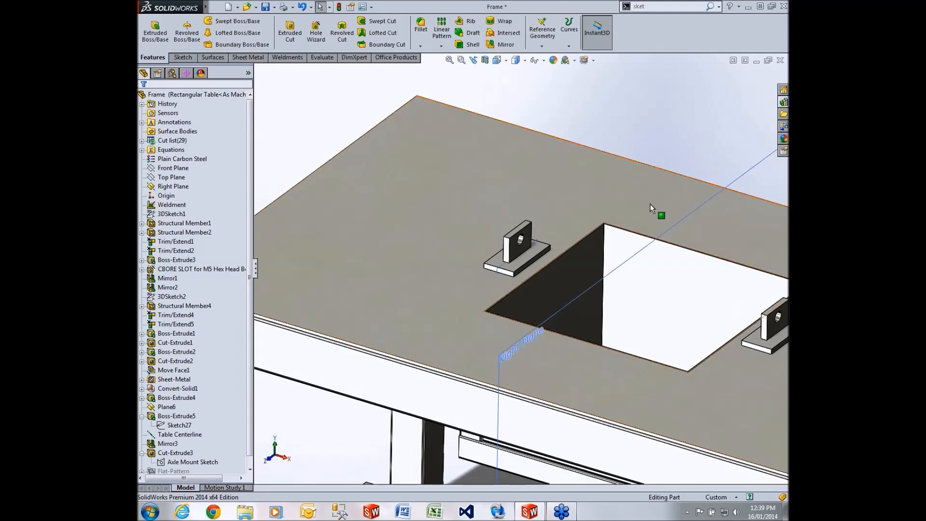
Try a reference point at the intersection of the axle hole's axis and the Right Plane, and remove the plane from the selection.
{"action": "scroll", "coordinate": [610, 221], "scroll_direction": "up", "scroll_amount": 1}
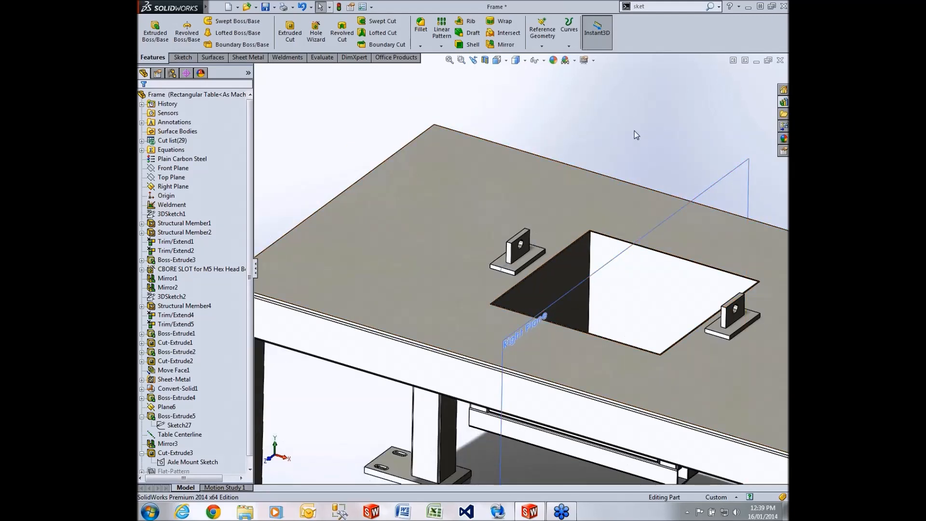
{"action": "scroll", "coordinate": [545, 256], "scroll_direction": "down", "scroll_amount": 1}
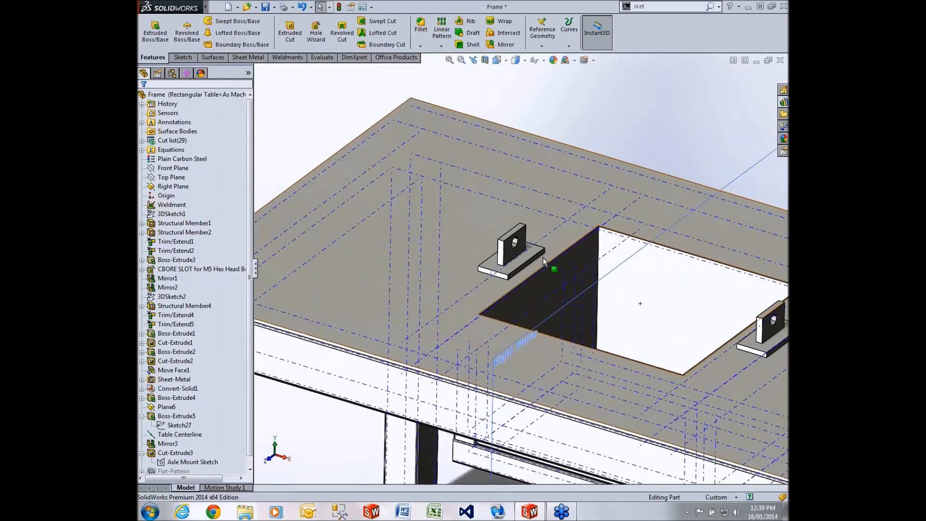
{"action": "left_click", "coordinate": [544, 34]}
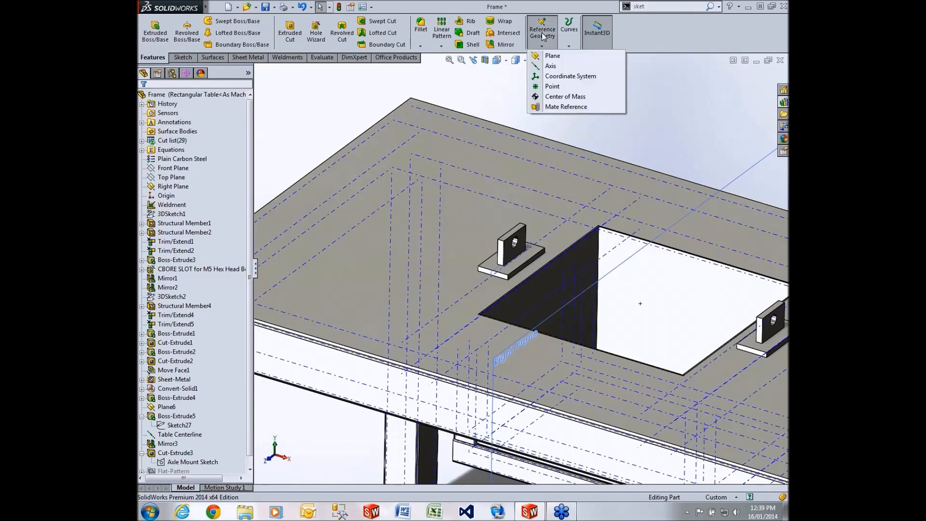
{"action": "left_click", "coordinate": [552, 87]}
{"action": "scroll", "coordinate": [541, 244], "scroll_direction": "down", "scroll_amount": 3}
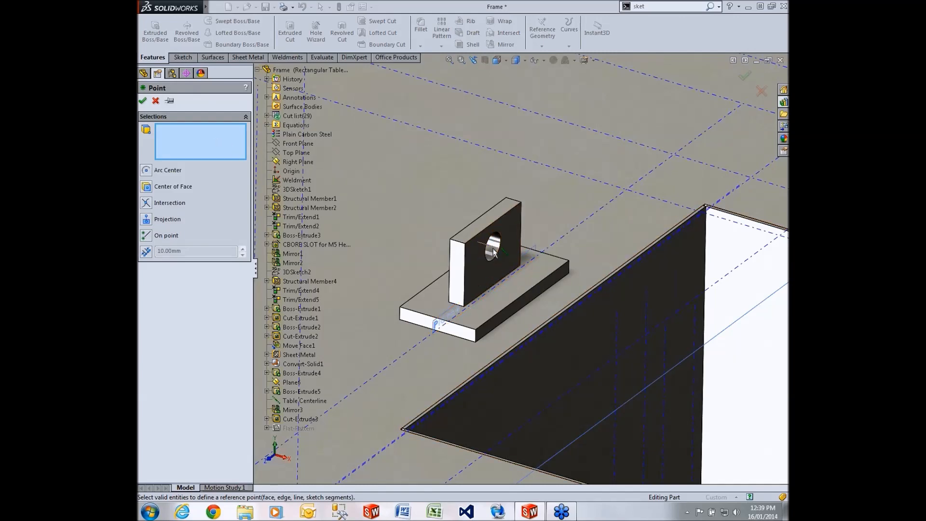
{"action": "left_click", "coordinate": [499, 254]}
{"action": "scroll", "coordinate": [606, 308], "scroll_direction": "up", "scroll_amount": 5}
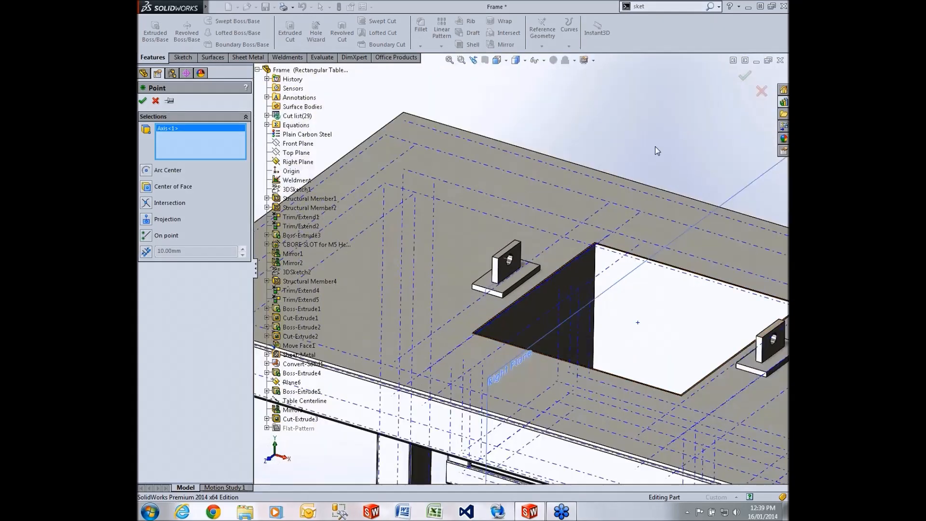
{"action": "left_click", "coordinate": [490, 379]}
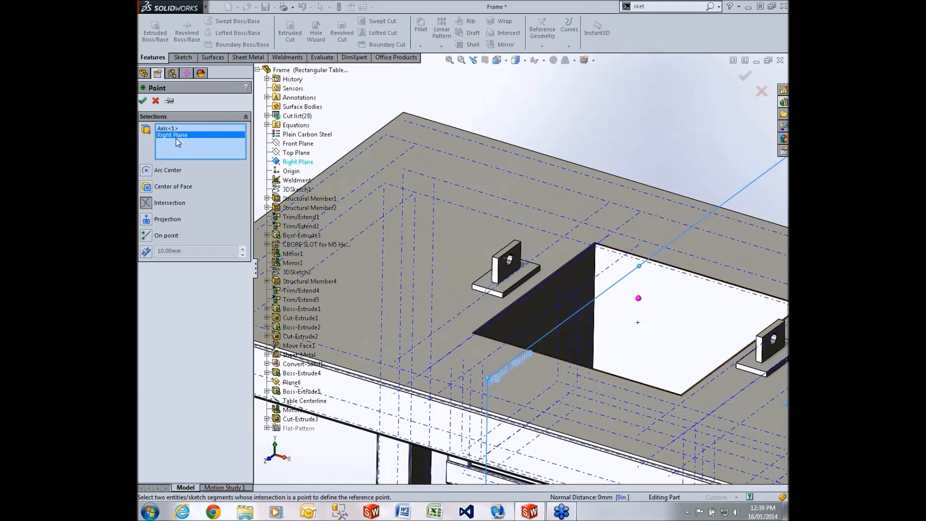
{"action": "key", "text": "Delete"}
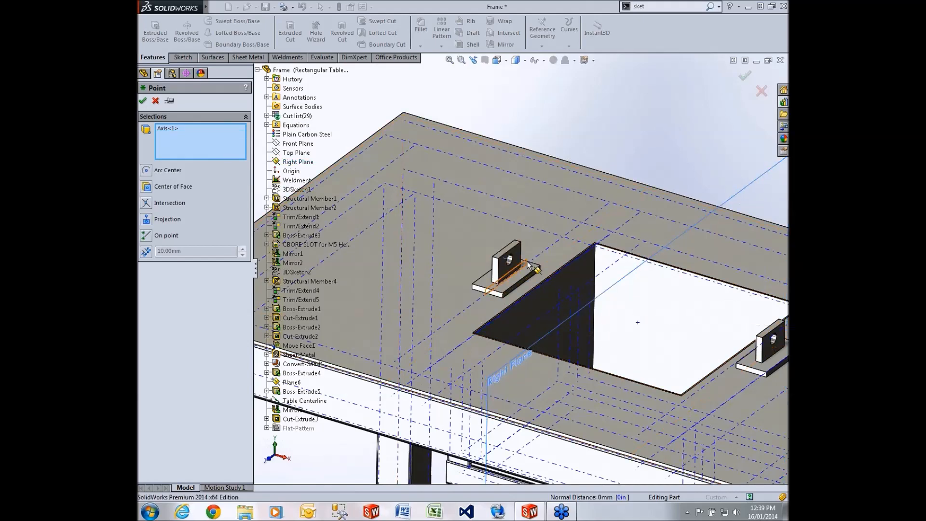
Try intersecting the hole axis with the upright plate's face for the reference point, and remove the face from the selection.
{"action": "scroll", "coordinate": [529, 264], "scroll_direction": "down", "scroll_amount": 5}
{"action": "left_click", "coordinate": [497, 244]}
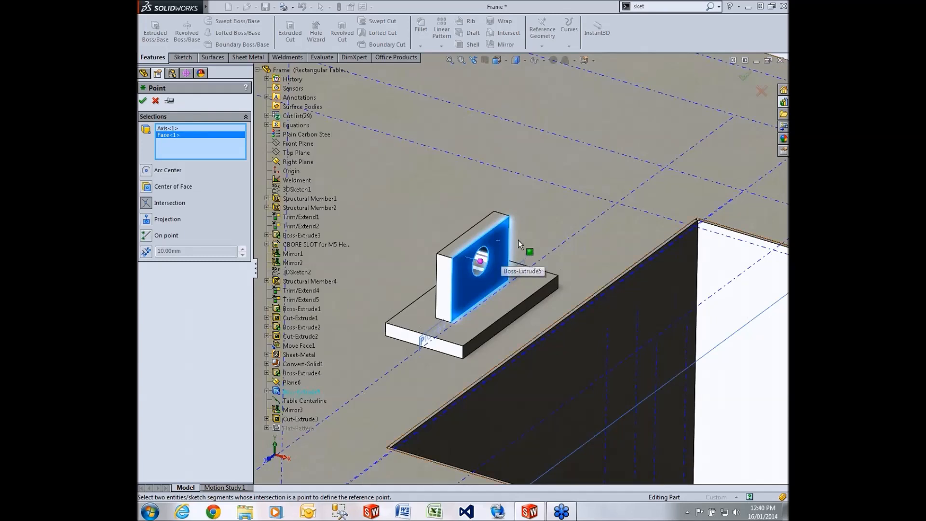
{"action": "scroll", "coordinate": [518, 241], "scroll_direction": "up", "scroll_amount": 4}
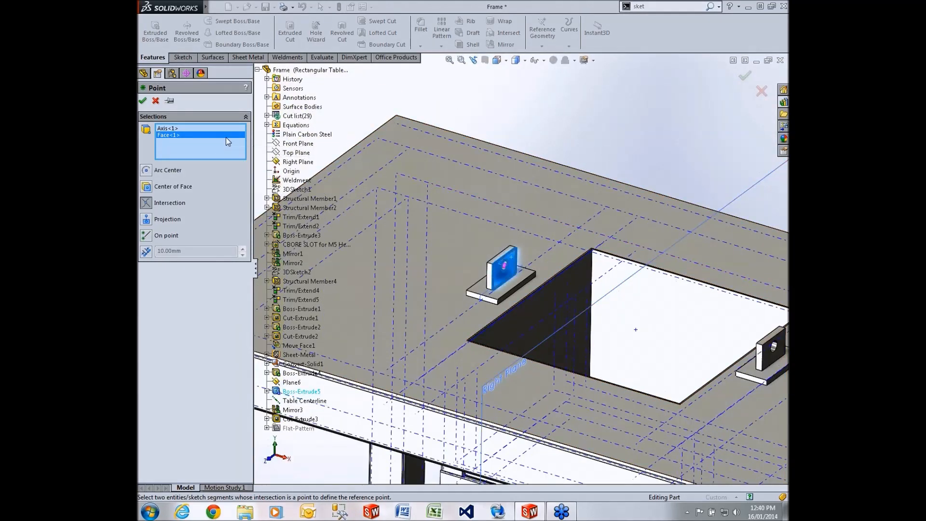
{"action": "key", "text": "Delete"}
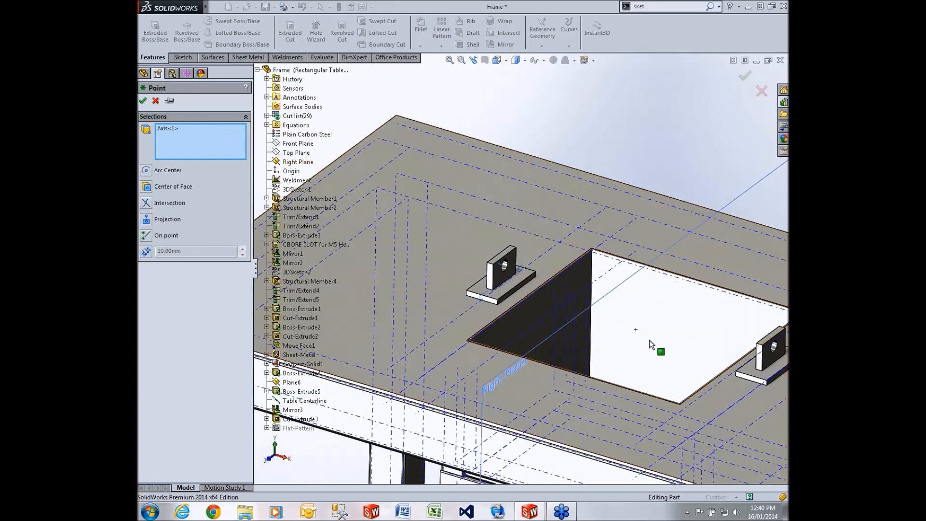
Turn on the display of reference axes so the Table Centerline can be selected.
{"action": "scroll", "coordinate": [528, 268], "scroll_direction": "up", "scroll_amount": 3}
{"action": "mouse_move", "coordinate": [207, 7]}
{"action": "left_click", "coordinate": [254, 7]}
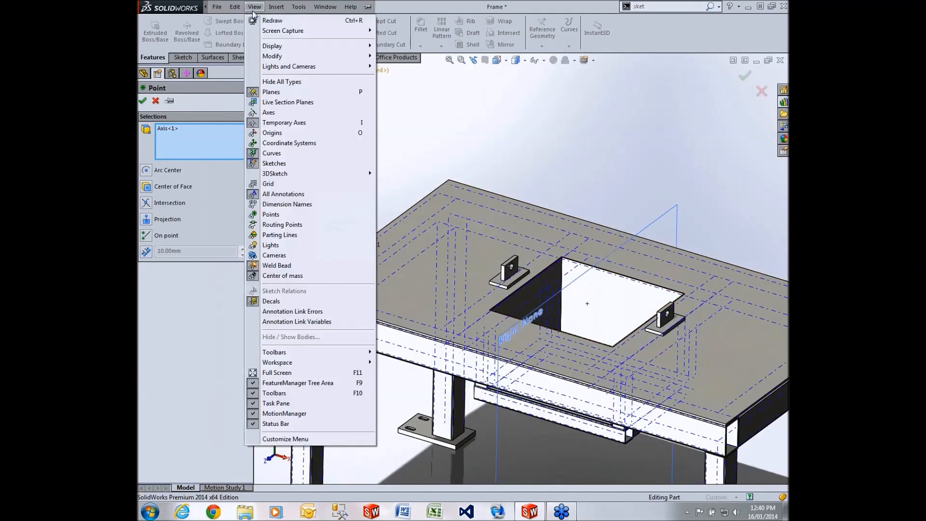
{"action": "left_click", "coordinate": [280, 116]}
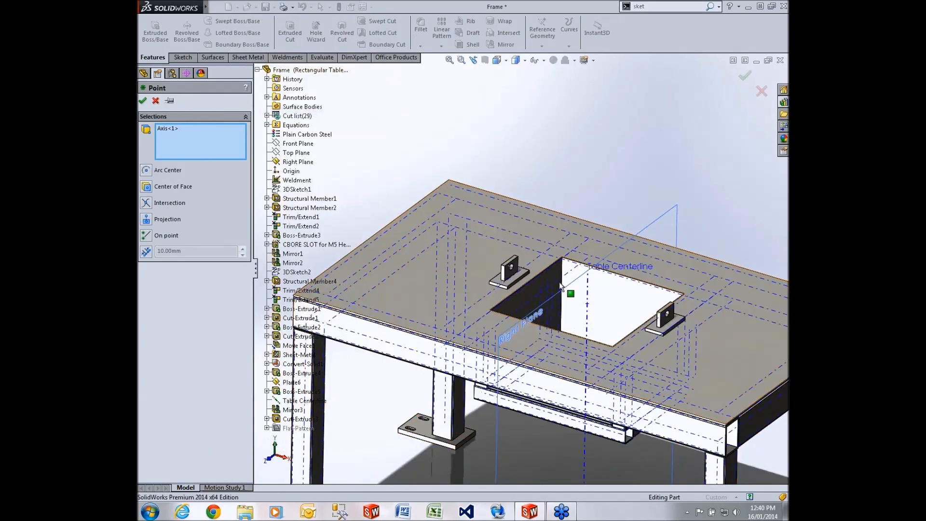
Try a reference point at the intersection of the hole axis and the Table Centerline, and cancel the point command.
{"action": "left_click", "coordinate": [588, 303]}
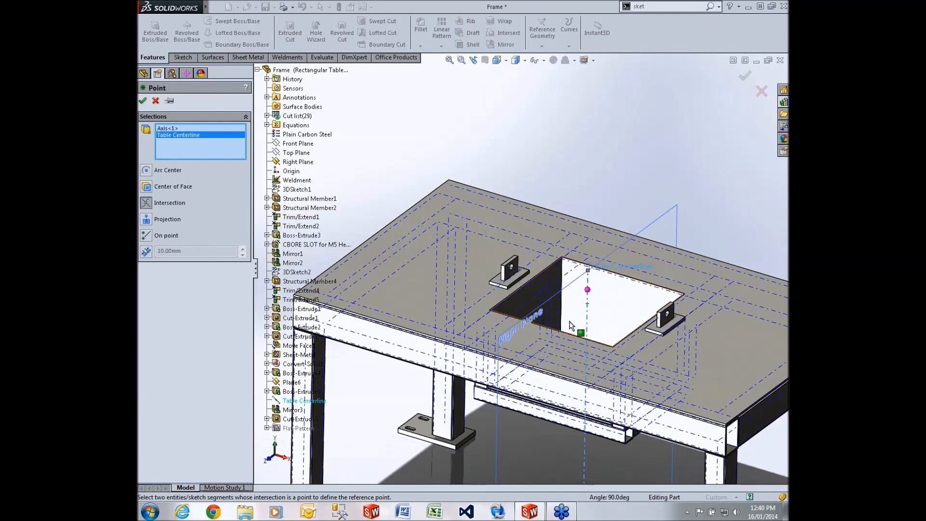
{"action": "scroll", "coordinate": [569, 328], "scroll_direction": "down", "scroll_amount": 5}
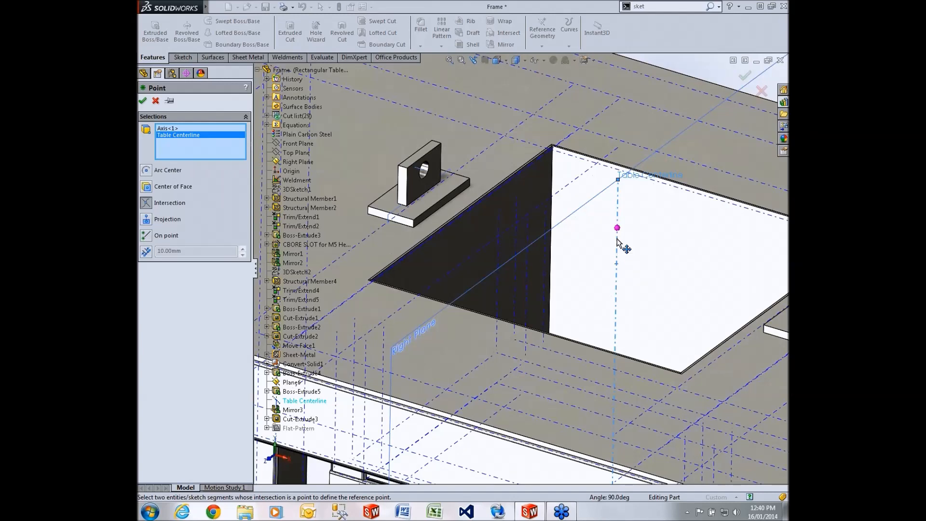
{"action": "left_click", "coordinate": [155, 102]}
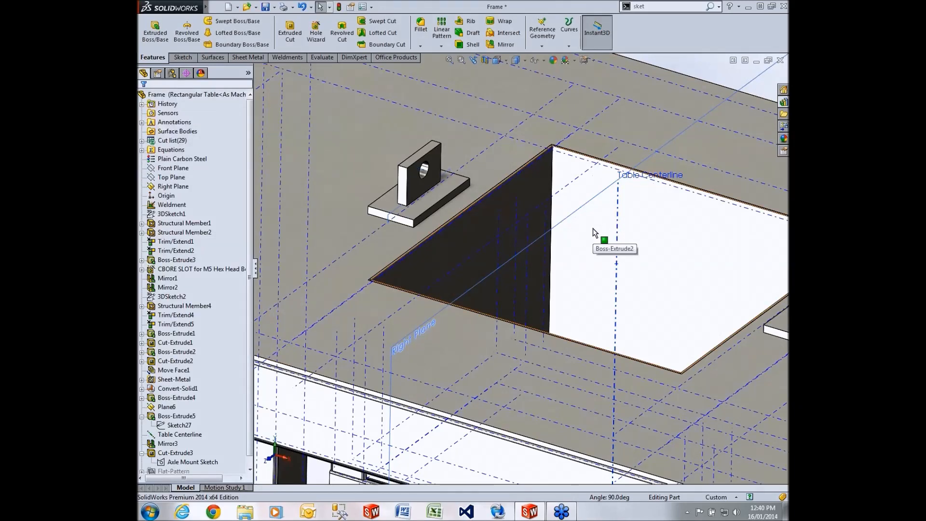
Review the cut-list properties of Cut-List-Item12, including its material, description and volume, without changing them.
{"action": "key", "text": "f"}
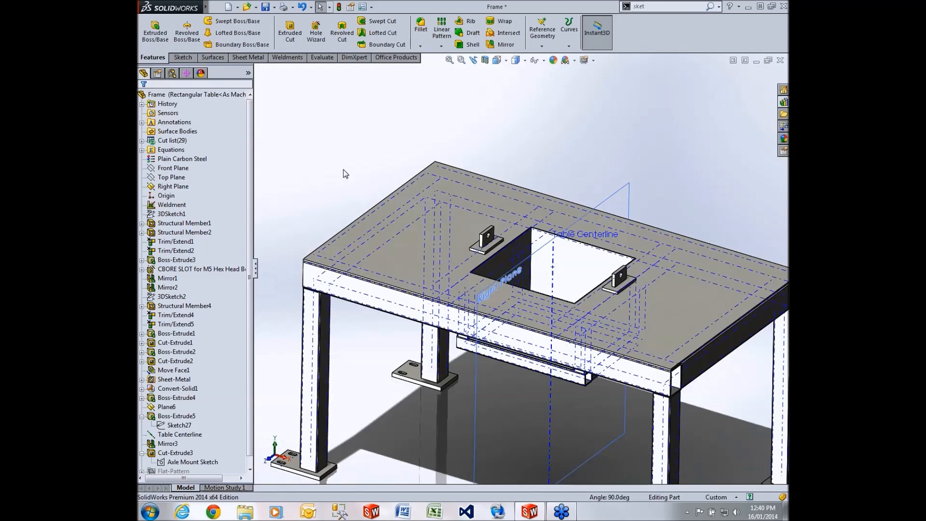
{"action": "left_click", "coordinate": [173, 141]}
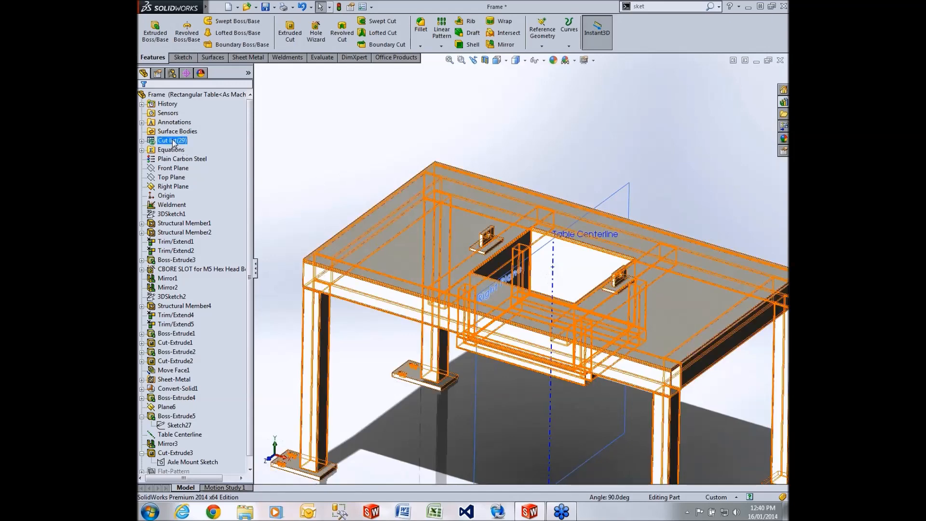
{"action": "right_click", "coordinate": [173, 141]}
{"action": "left_click", "coordinate": [142, 142]}
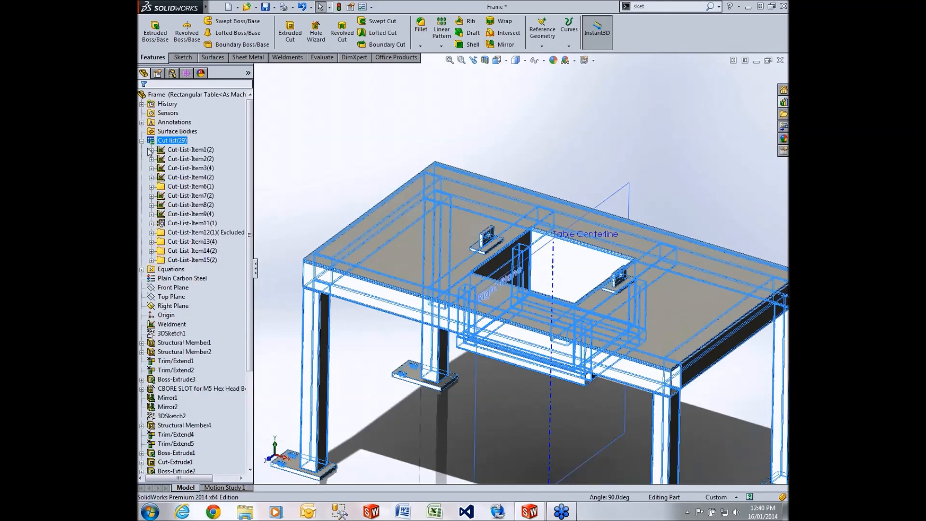
{"action": "right_click", "coordinate": [198, 233]}
{"action": "left_click", "coordinate": [231, 249]}
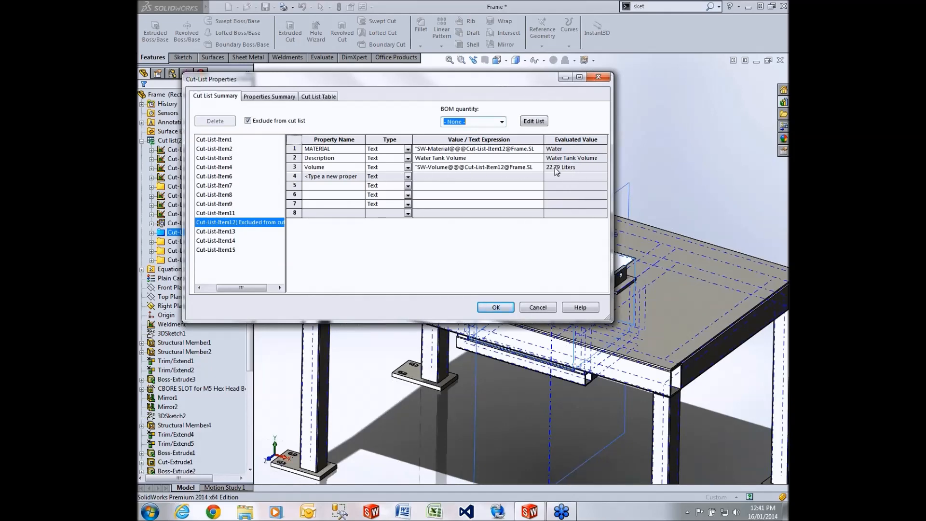
{"action": "left_click", "coordinate": [536, 307]}
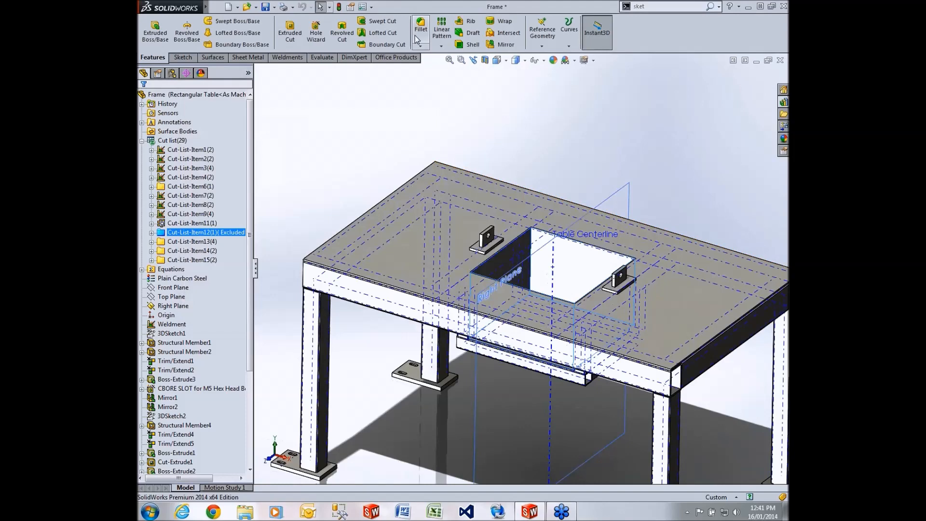
Review the available per-unit-volume units in the document's mass property settings without changing the current unit.
{"action": "left_click", "coordinate": [371, 6]}
{"action": "left_click", "coordinate": [378, 18]}
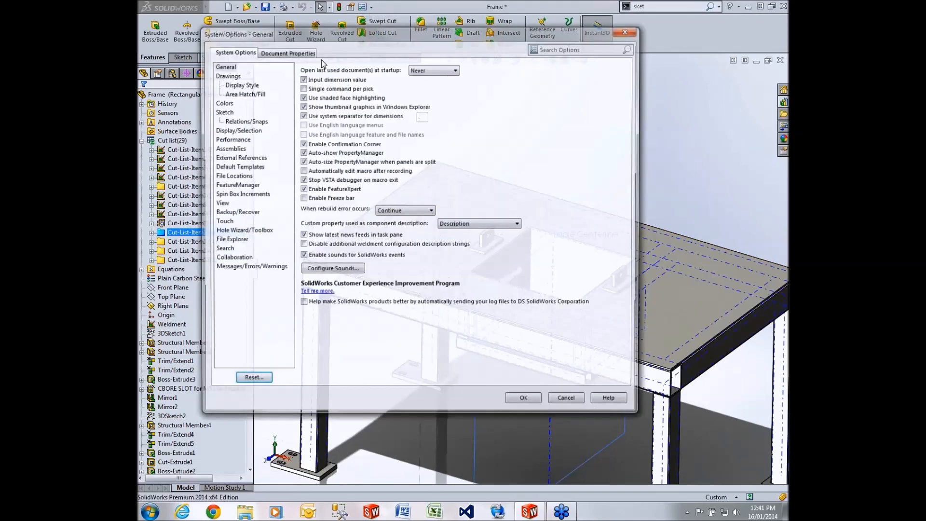
{"action": "left_click", "coordinate": [289, 53]}
{"action": "left_click", "coordinate": [231, 132]}
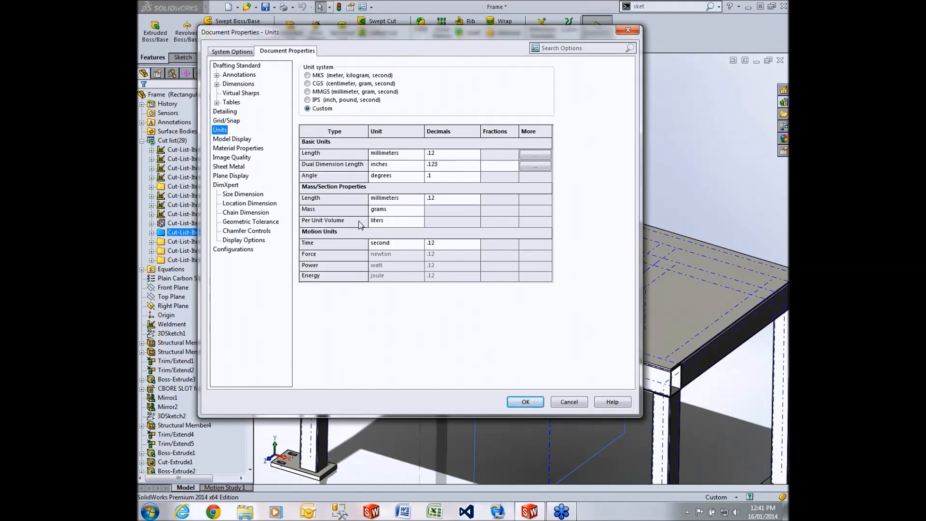
{"action": "left_click", "coordinate": [399, 225]}
{"action": "left_click", "coordinate": [420, 221]}
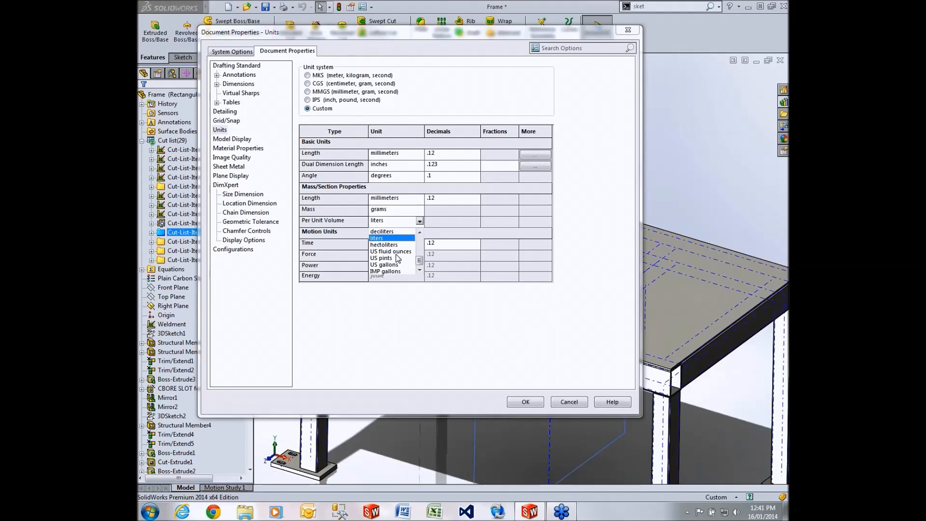
{"action": "left_click", "coordinate": [419, 221]}
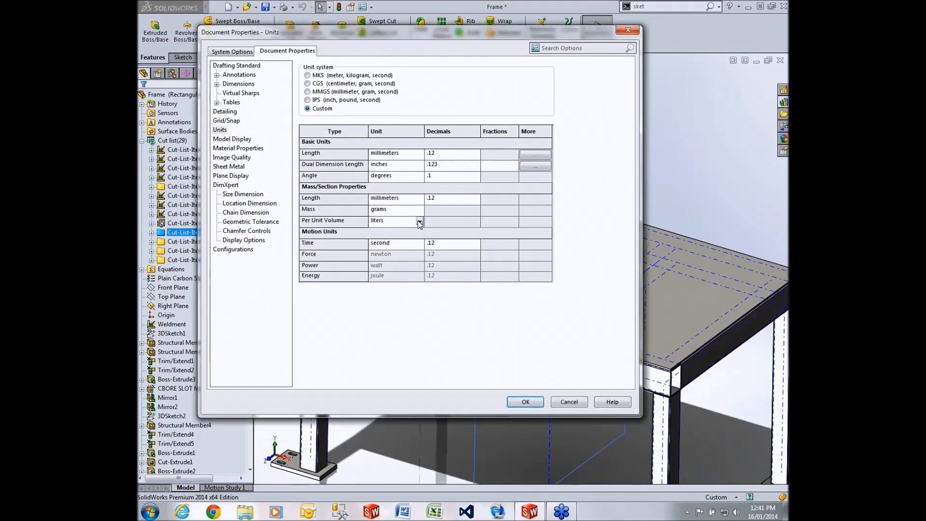
{"action": "left_click", "coordinate": [567, 403]}
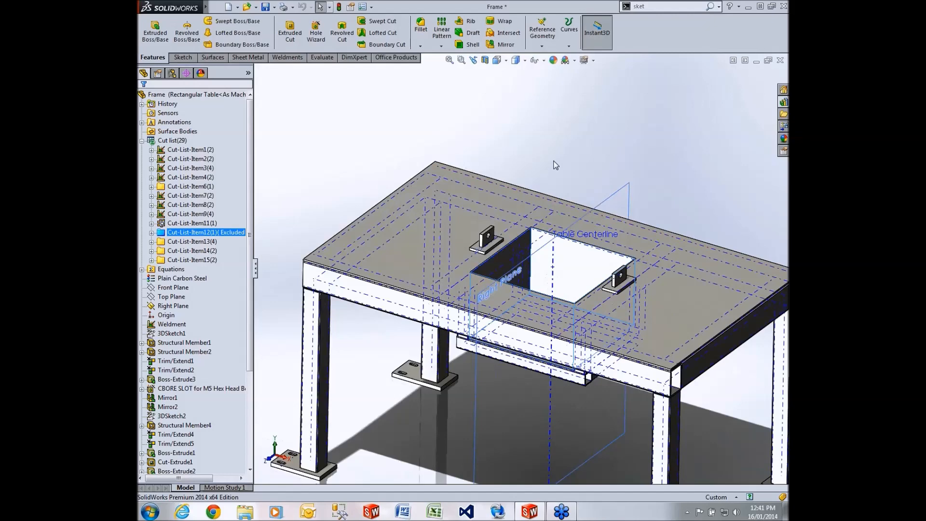
Start inserting the slotted foot plate body from Cut-List-Item13 into a new part.
{"action": "left_click", "coordinate": [555, 162]}
{"action": "scroll", "coordinate": [557, 157], "scroll_direction": "up", "scroll_amount": 1}
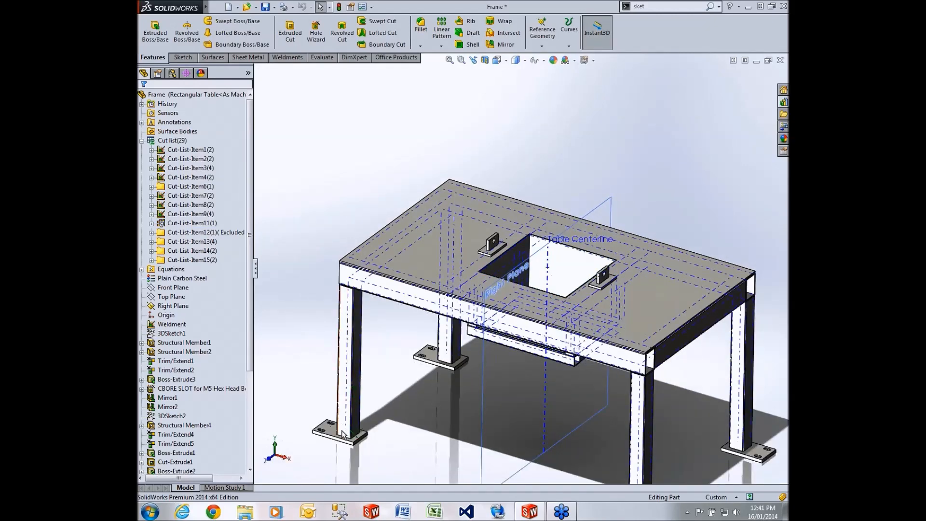
{"action": "scroll", "coordinate": [343, 422], "scroll_direction": "down", "scroll_amount": 2}
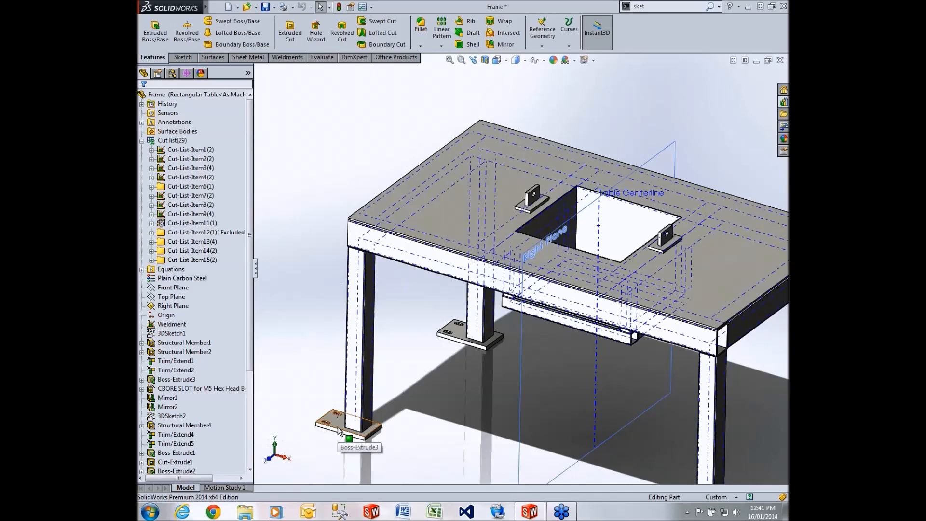
{"action": "left_click", "coordinate": [339, 430]}
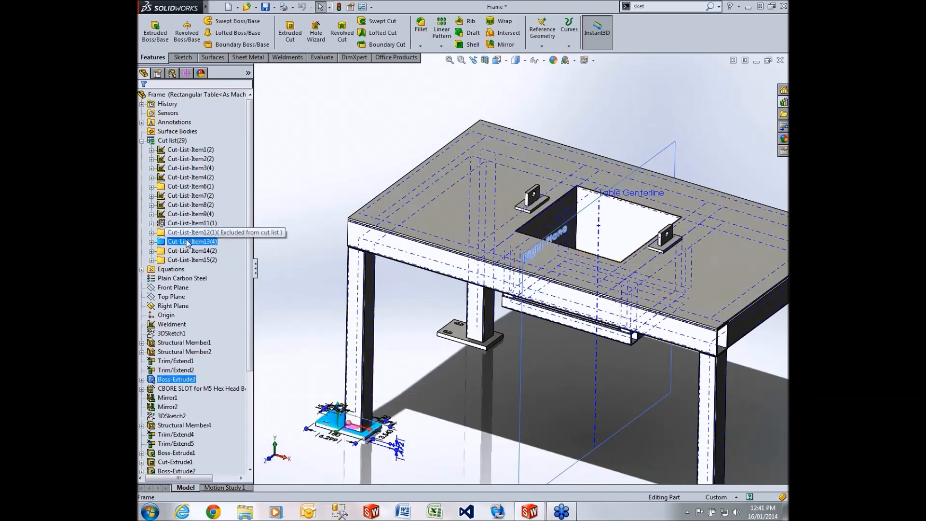
{"action": "left_click", "coordinate": [151, 242]}
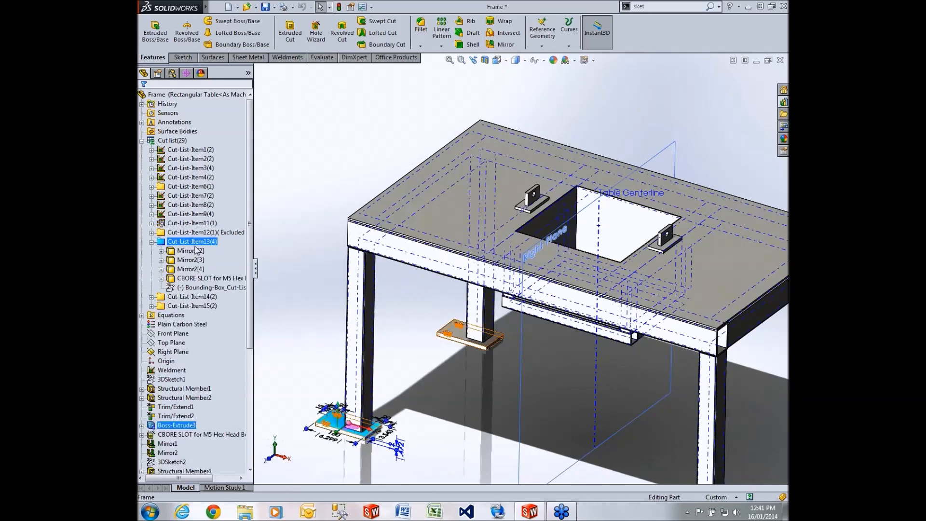
{"action": "left_click", "coordinate": [191, 278]}
{"action": "right_click", "coordinate": [192, 278]}
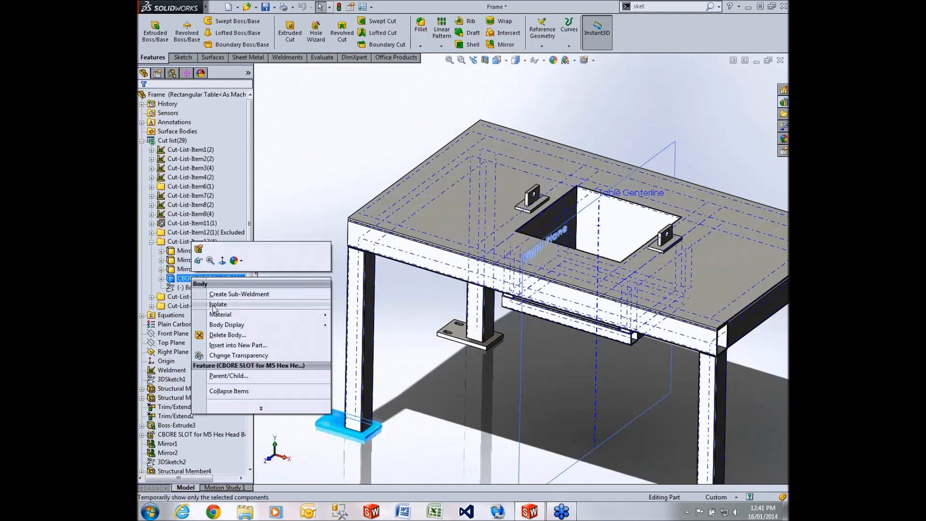
{"action": "left_click", "coordinate": [237, 342]}
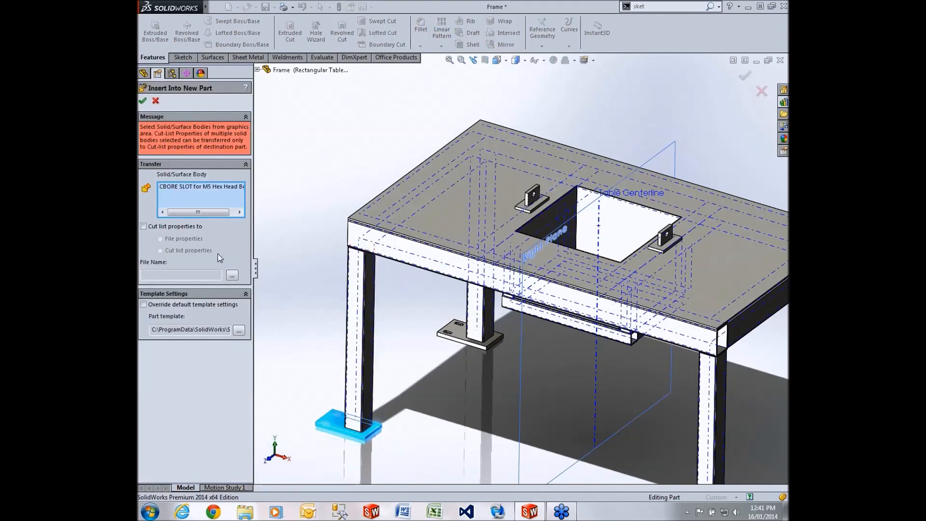
Create the derived part with cut-list properties transferred to file properties and the base part's units, and dismiss the save request.
{"action": "left_click", "coordinate": [152, 226]}
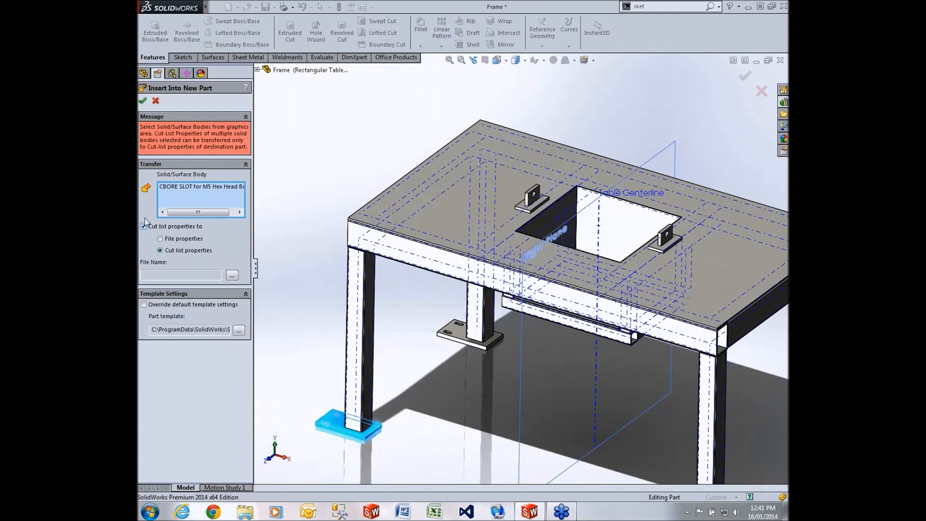
{"action": "left_click", "coordinate": [167, 241]}
{"action": "left_click", "coordinate": [142, 100]}
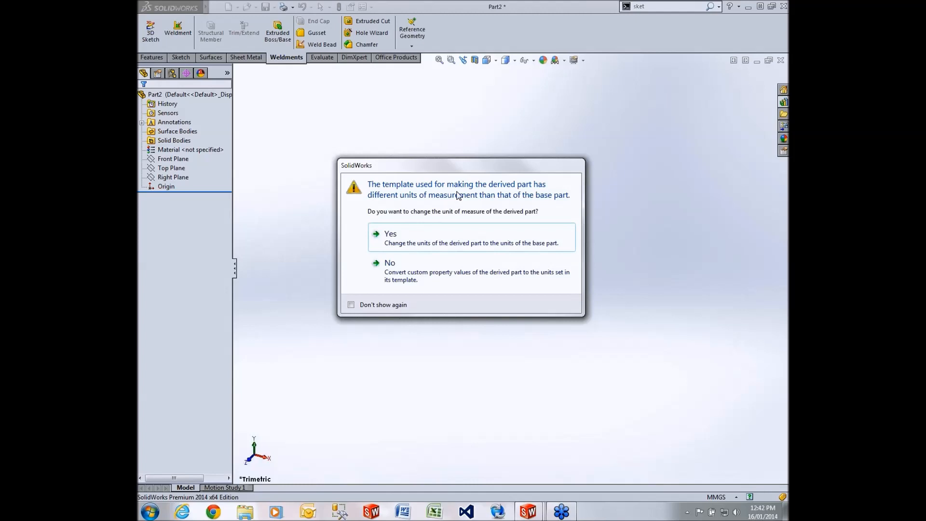
{"action": "left_click", "coordinate": [407, 235]}
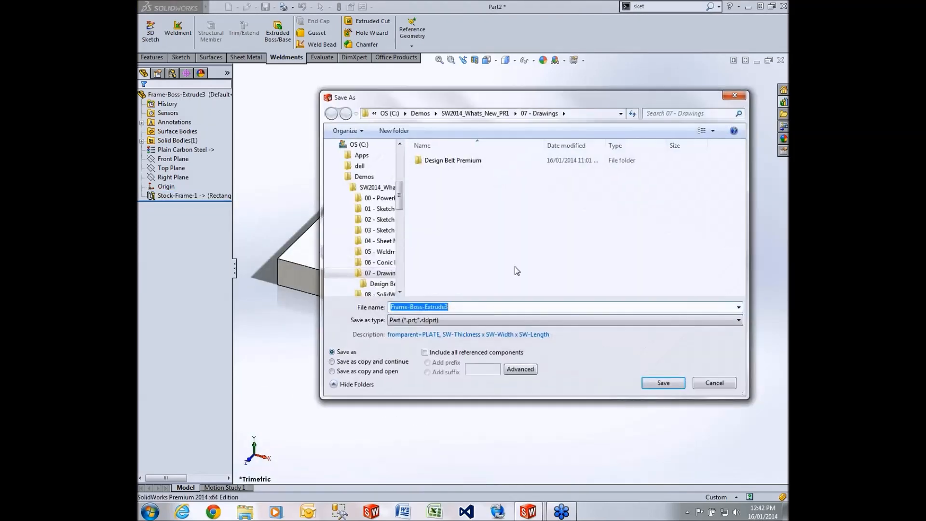
{"action": "left_click", "coordinate": [695, 384]}
Review the derived plate's custom file properties, including material, description and bounding box values linked to the parent part.
{"action": "mouse_move", "coordinate": [176, 8]}
{"action": "left_click", "coordinate": [217, 7]}
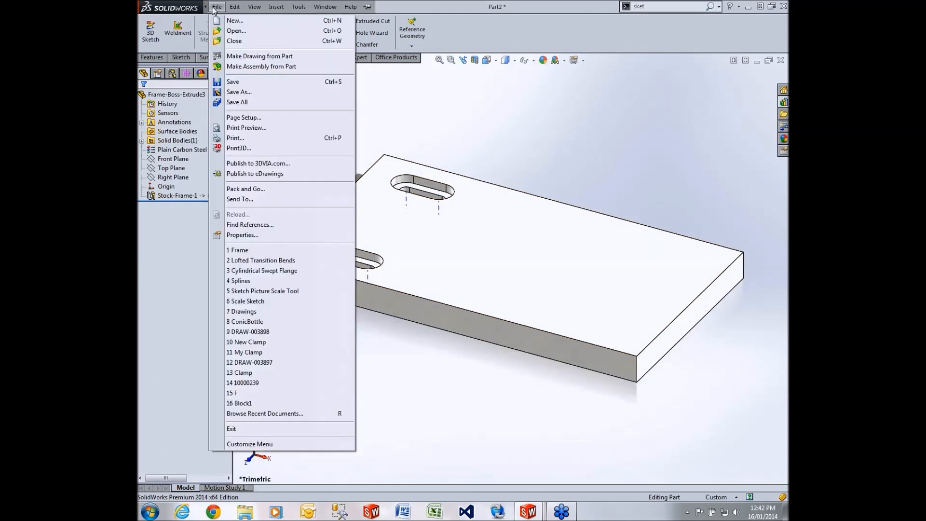
{"action": "left_click", "coordinate": [251, 235]}
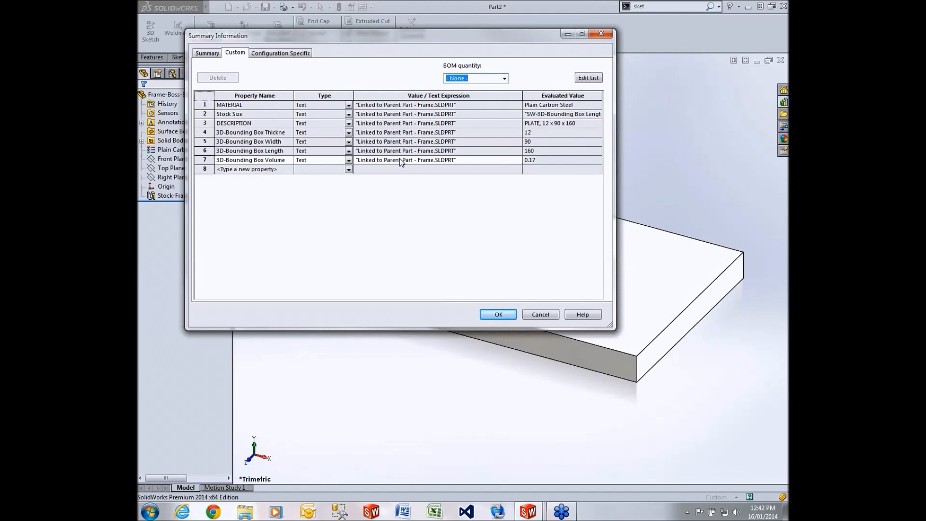
{"action": "left_click", "coordinate": [606, 37]}
Close the derived plate part and the Frame part without saving.
{"action": "left_click", "coordinate": [780, 60]}
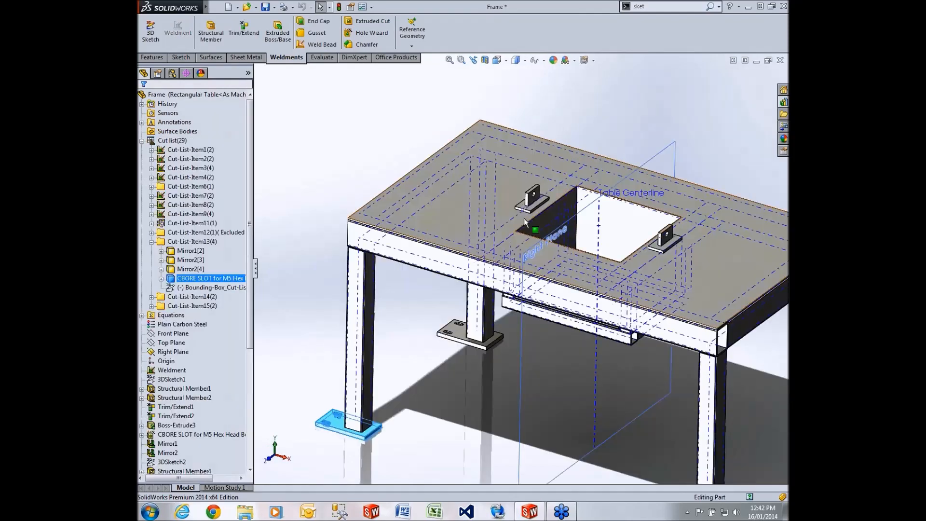
{"action": "left_click", "coordinate": [780, 60]}
{"action": "left_click", "coordinate": [460, 268]}
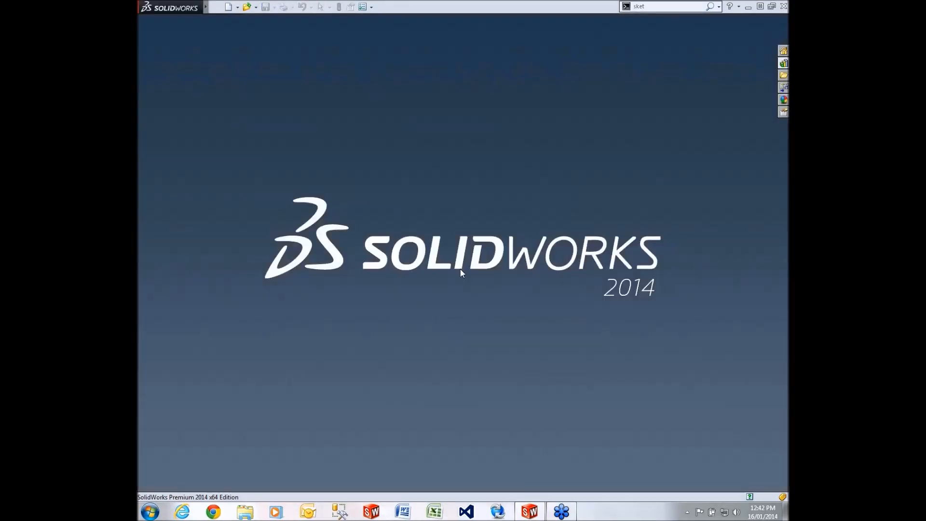
Open the ConicBottle part from the 06 - Conic Fillet folder of the design library.
{"action": "left_click", "coordinate": [783, 65]}
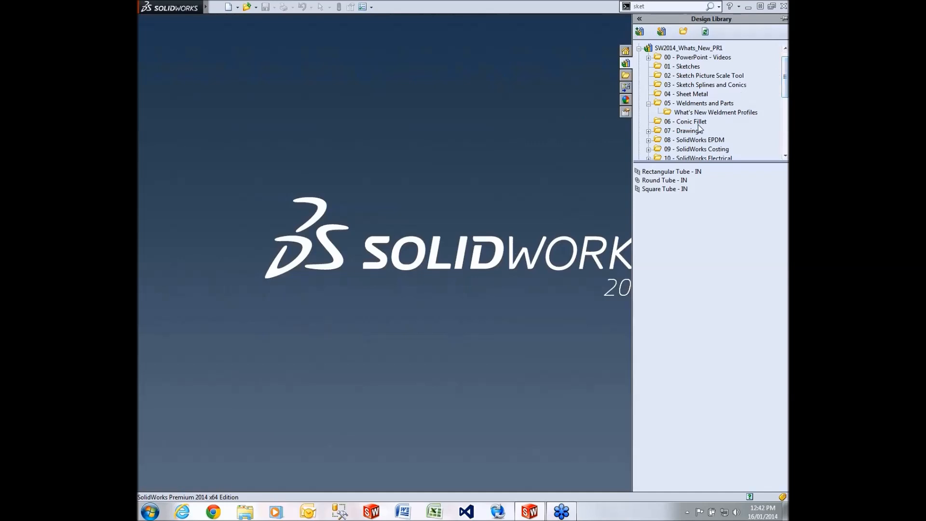
{"action": "left_click", "coordinate": [690, 121]}
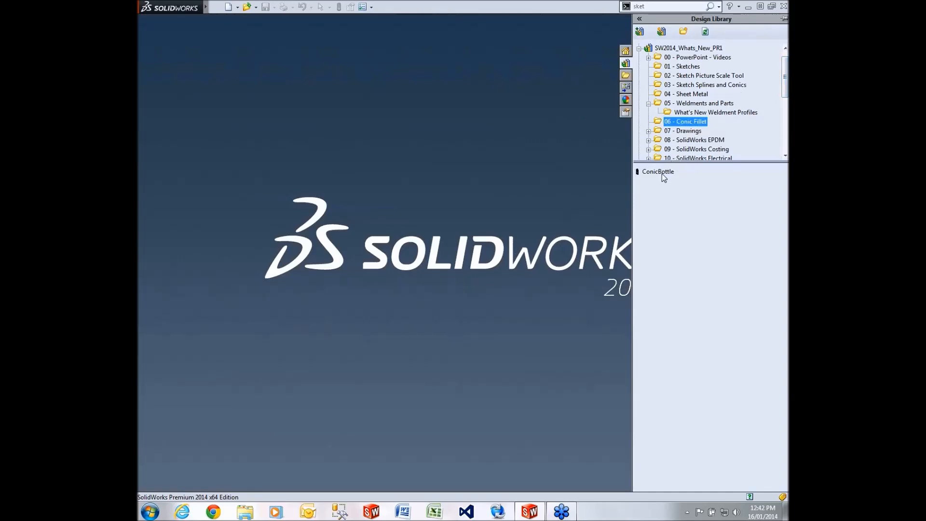
{"action": "left_click_drag", "start_coordinate": [655, 173], "coordinate": [527, 196]}
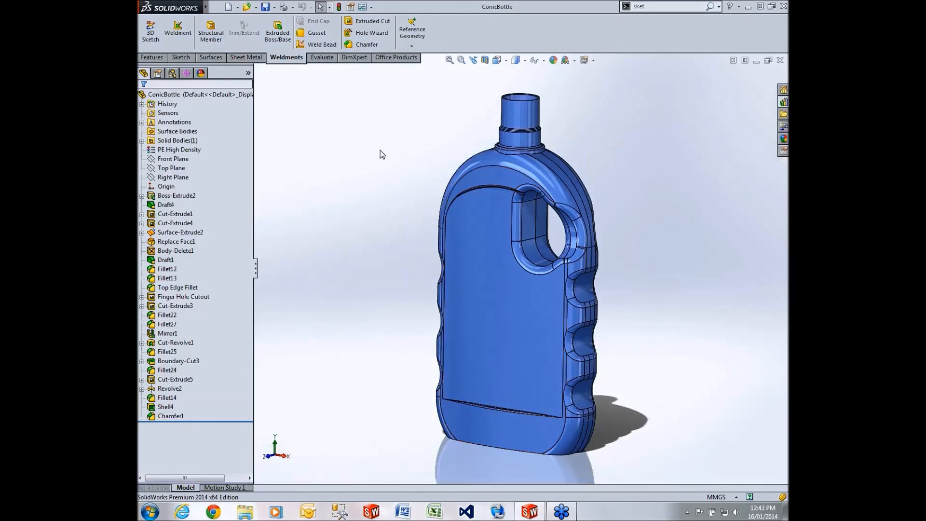
Roll the bottle back to before the Finger Hole Cutout and delete the Top Edge Fillet feature.
{"action": "left_click", "coordinate": [528, 222]}
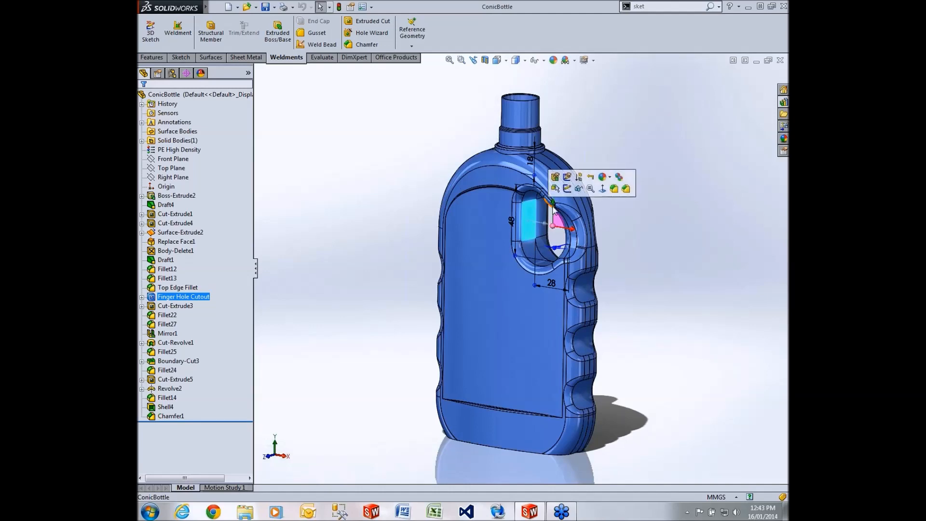
{"action": "left_click", "coordinate": [591, 178]}
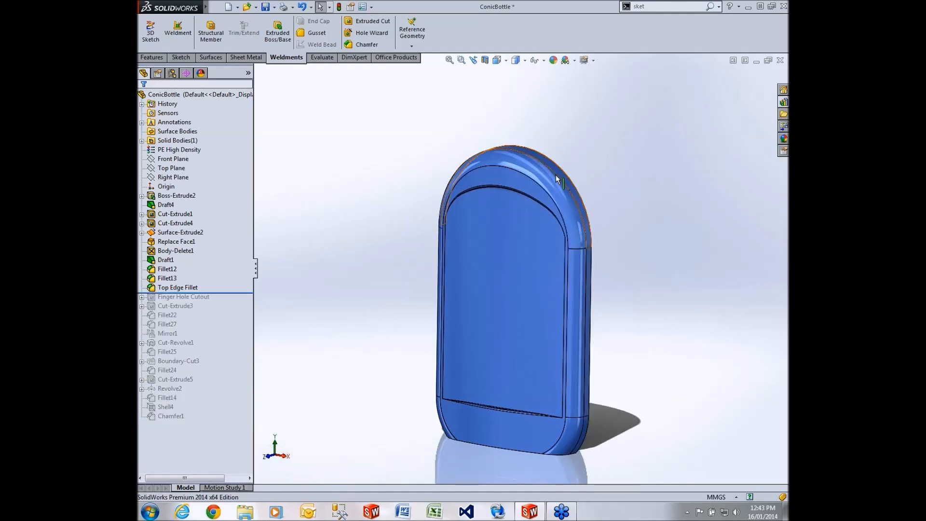
{"action": "scroll", "coordinate": [537, 171], "scroll_direction": "down", "scroll_amount": 5}
{"action": "left_click", "coordinate": [524, 183]}
{"action": "middle_click_drag", "start_coordinate": [540, 193], "coordinate": [654, 191]}
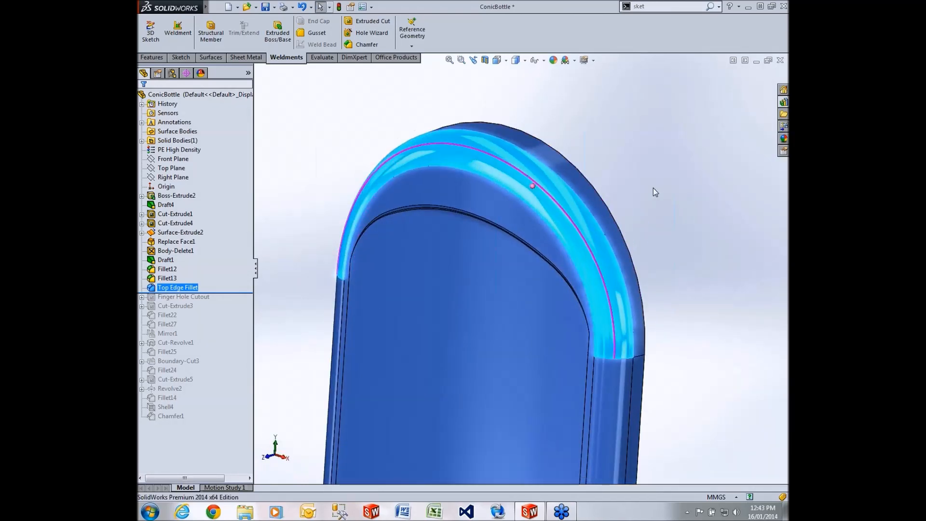
{"action": "key", "text": "Delete"}
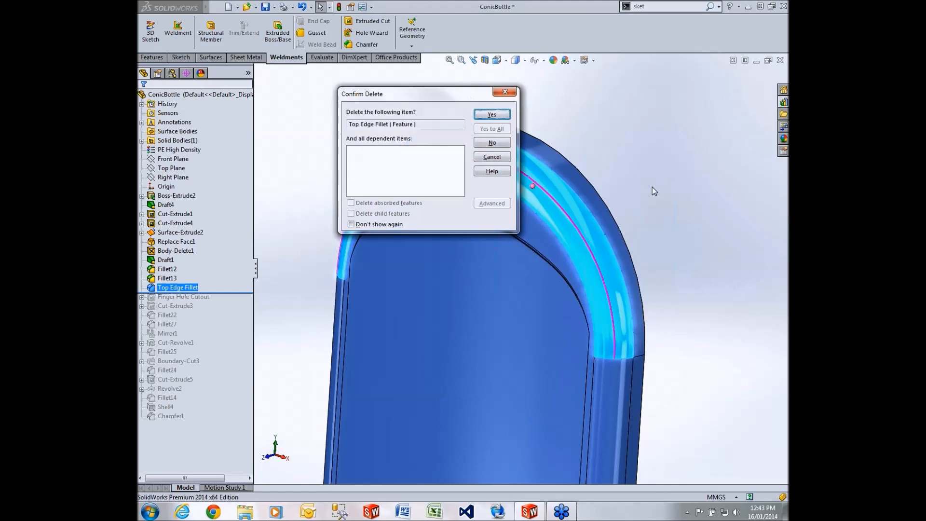
{"action": "left_click", "coordinate": [497, 113]}
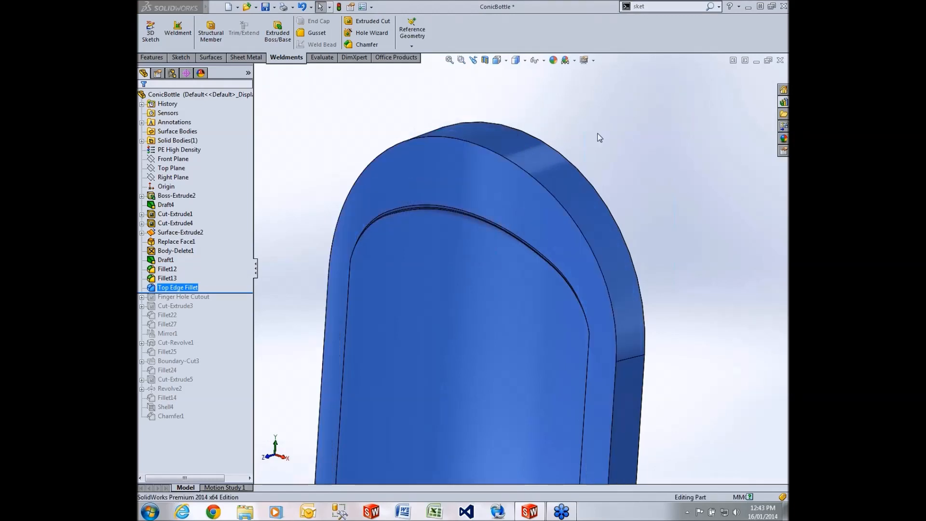
Start a constant-size 10 mm fillet on the bottle's curved front top edge.
{"action": "left_click", "coordinate": [484, 152]}
{"action": "left_click", "coordinate": [562, 120]}
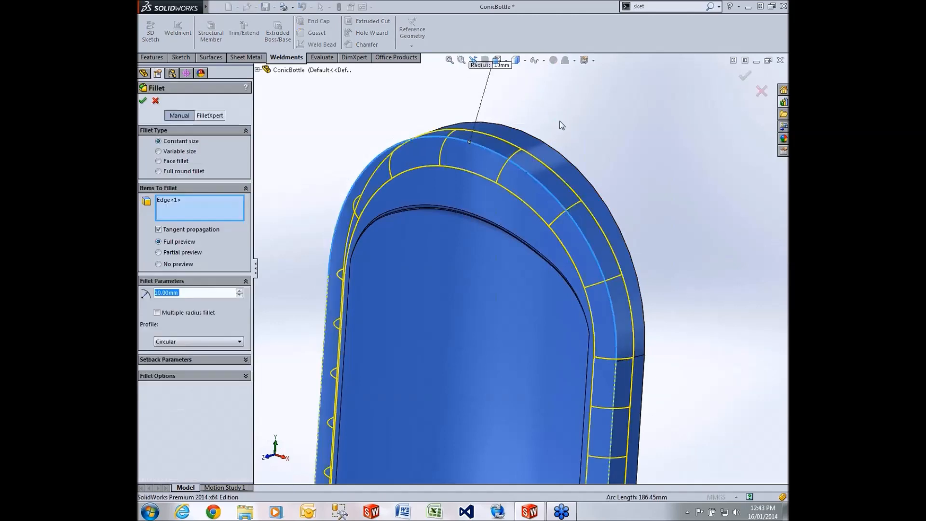
{"action": "scroll", "coordinate": [550, 128], "scroll_direction": "up", "scroll_amount": 5}
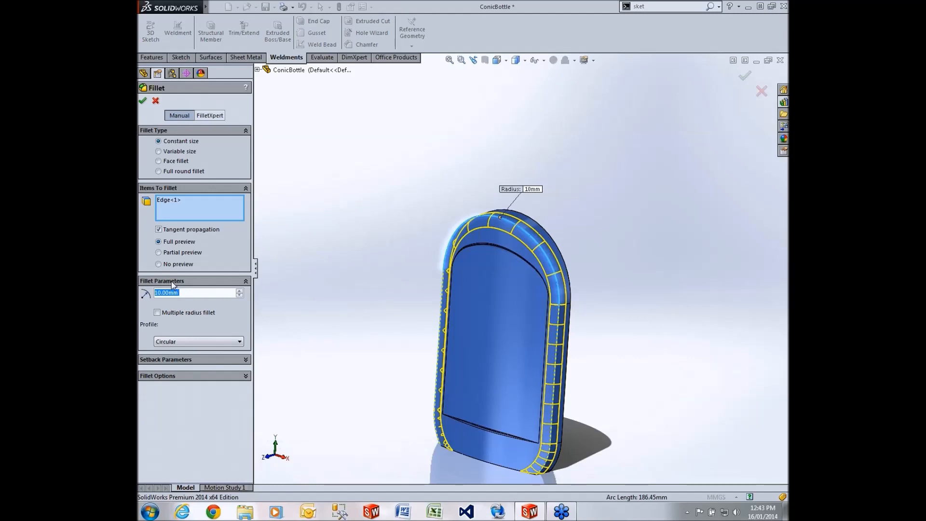
Try the Conic Rho profile for the top edge fillet, and switch the profile to Conic Radius.
{"action": "left_click", "coordinate": [179, 343]}
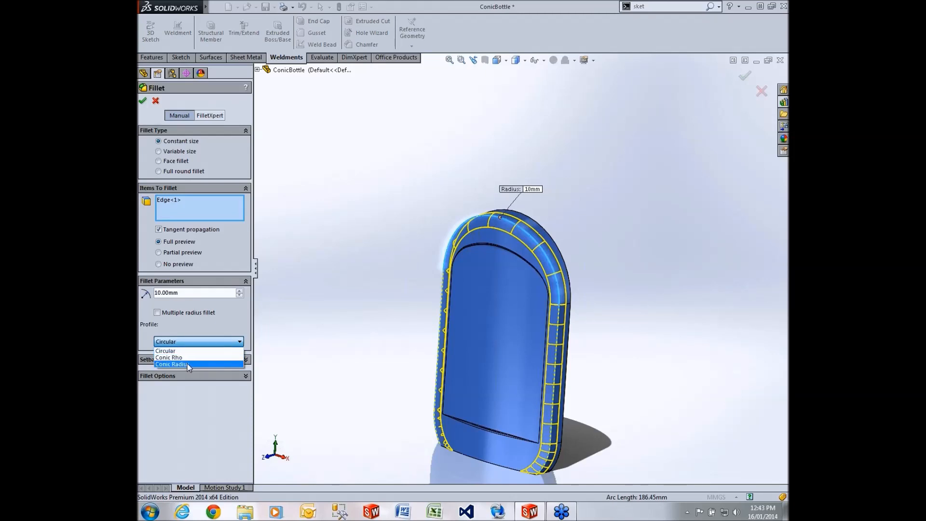
{"action": "left_click", "coordinate": [173, 357]}
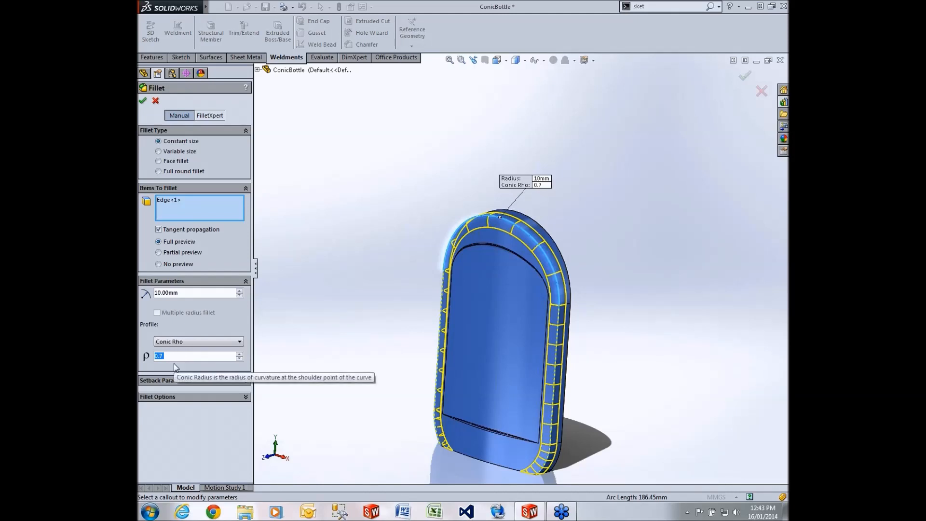
{"action": "left_click", "coordinate": [188, 342]}
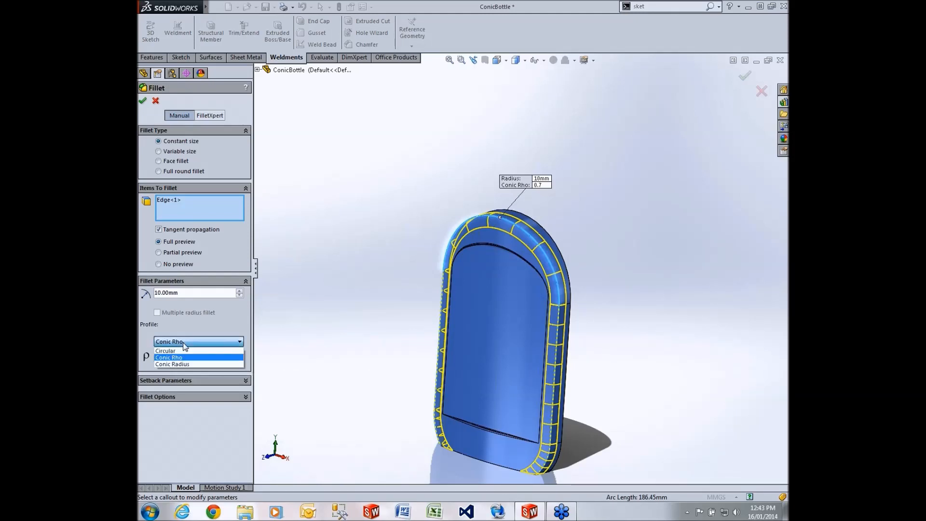
{"action": "left_click", "coordinate": [179, 364]}
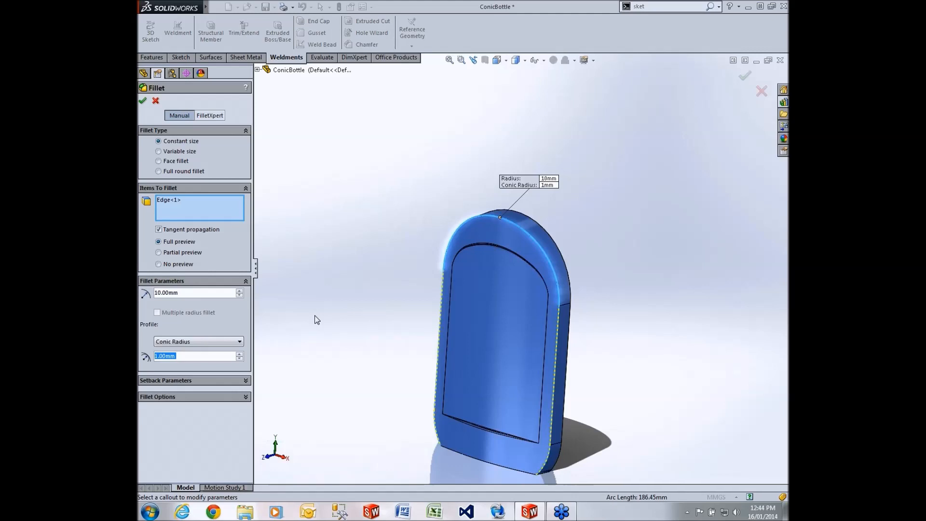
Change the fillet to variable size and enter a conic radius of 10 mm.
{"action": "left_click", "coordinate": [187, 152]}
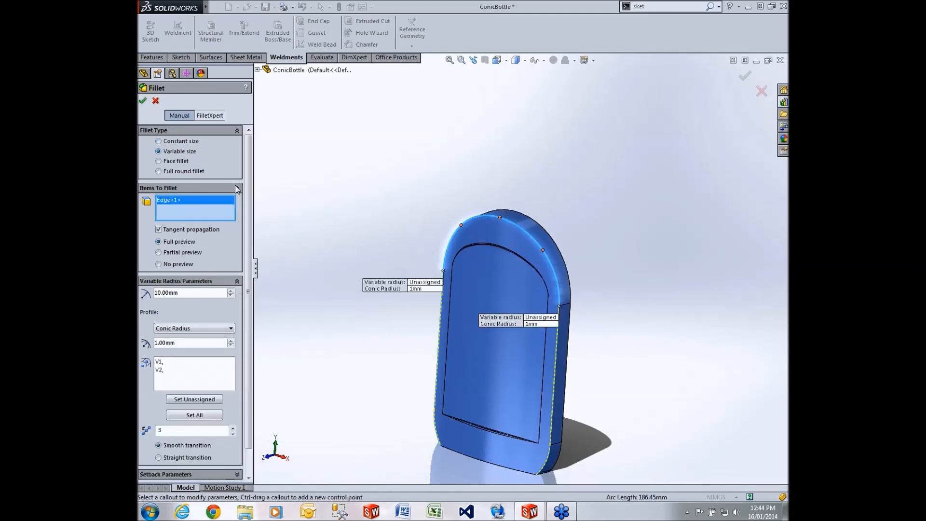
{"action": "left_click_drag", "start_coordinate": [254, 193], "coordinate": [293, 197]}
{"action": "middle_click_drag", "start_coordinate": [430, 247], "coordinate": [493, 284]}
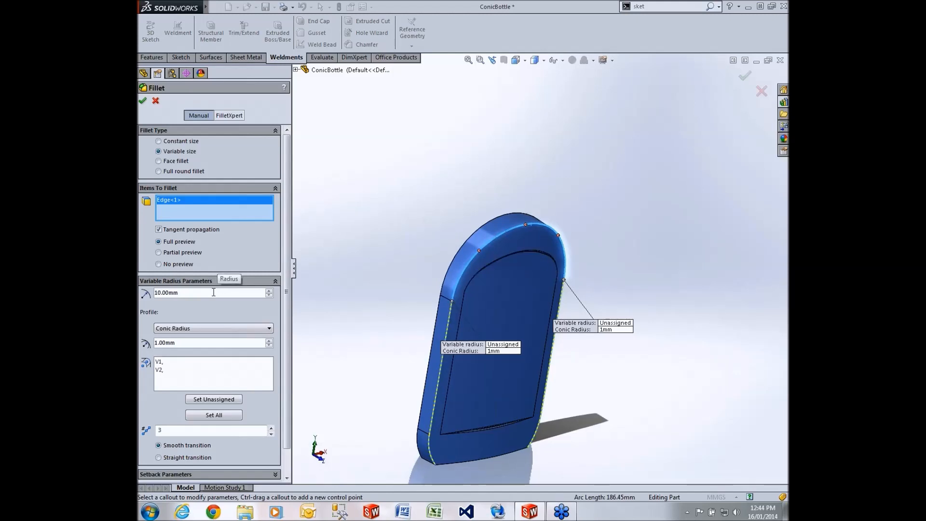
{"action": "left_click", "coordinate": [206, 330]}
{"action": "left_click", "coordinate": [203, 341]}
{"action": "type", "text": "10"}
{"action": "key", "text": "Return"}
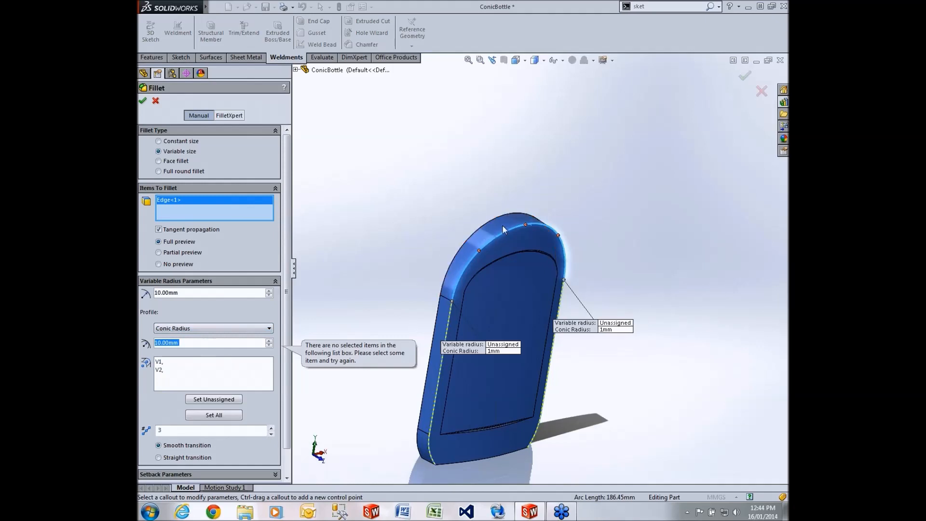
Add a control point at the middle of the curved top edge and include the bottle's two straight side edges in the fillet.
{"action": "left_click", "coordinate": [525, 224]}
{"action": "middle_click_drag", "start_coordinate": [601, 269], "coordinate": [593, 289]}
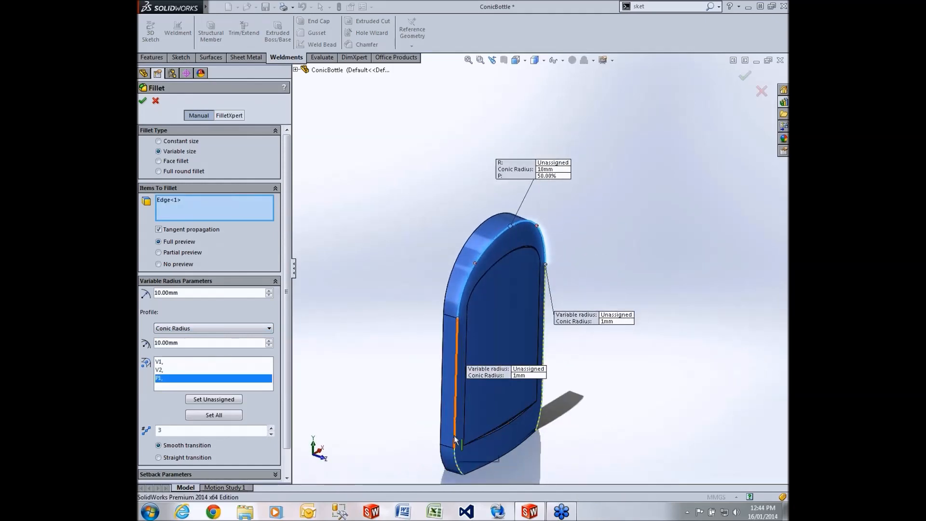
{"action": "left_click", "coordinate": [455, 439]}
{"action": "middle_click_drag", "start_coordinate": [454, 440], "coordinate": [565, 392]}
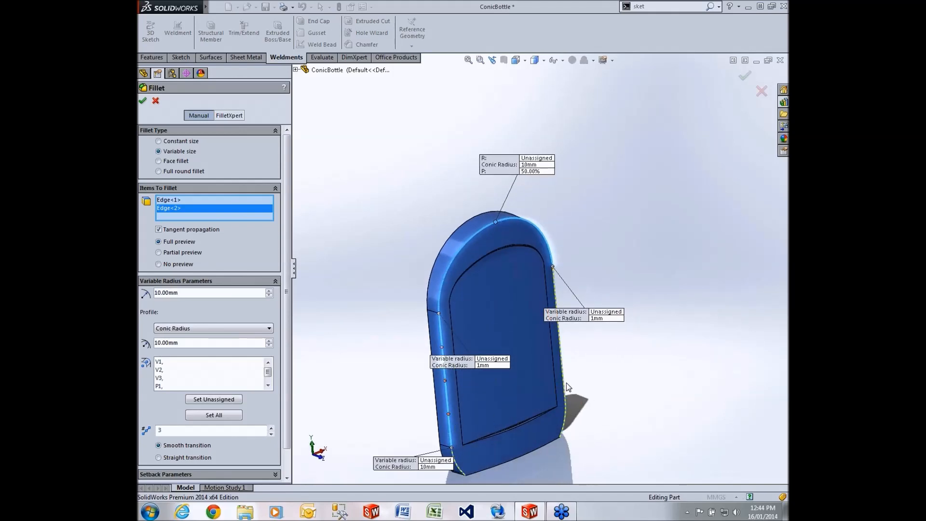
{"action": "left_click", "coordinate": [565, 389]}
{"action": "middle_click_drag", "start_coordinate": [565, 389], "coordinate": [606, 401]}
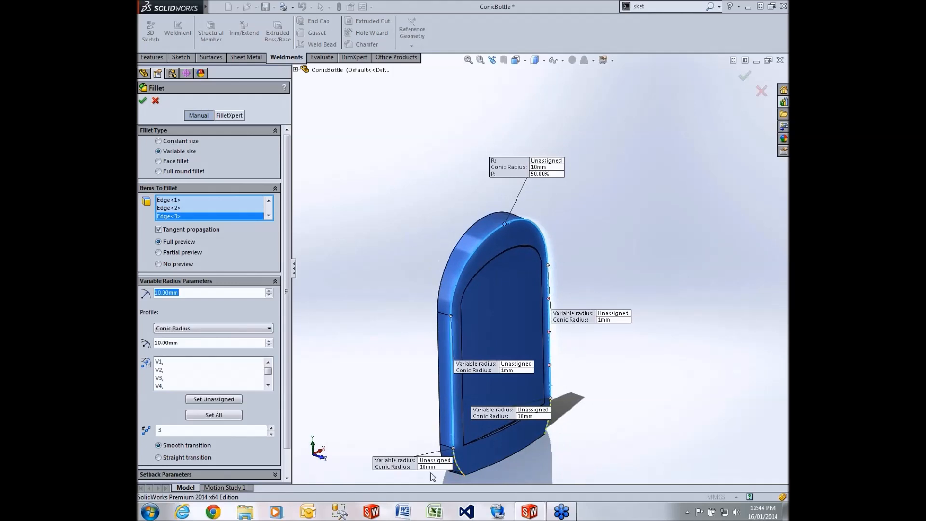
Include the two lower corner edges and apply the 10 mm radius and 10 mm conic radius to all control points.
{"action": "left_click", "coordinate": [457, 463]}
{"action": "middle_click_drag", "start_coordinate": [490, 469], "coordinate": [564, 444]}
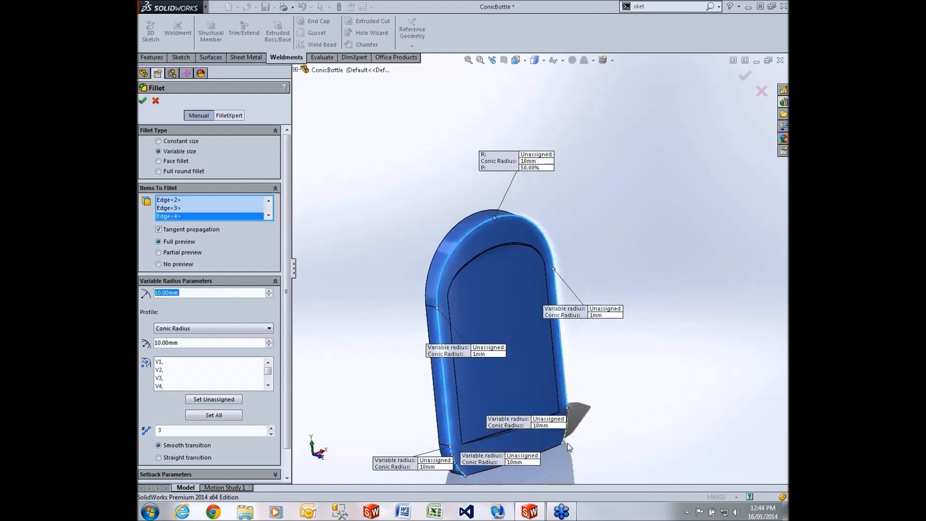
{"action": "left_click", "coordinate": [565, 438]}
{"action": "middle_click_drag", "start_coordinate": [468, 389], "coordinate": [471, 377]}
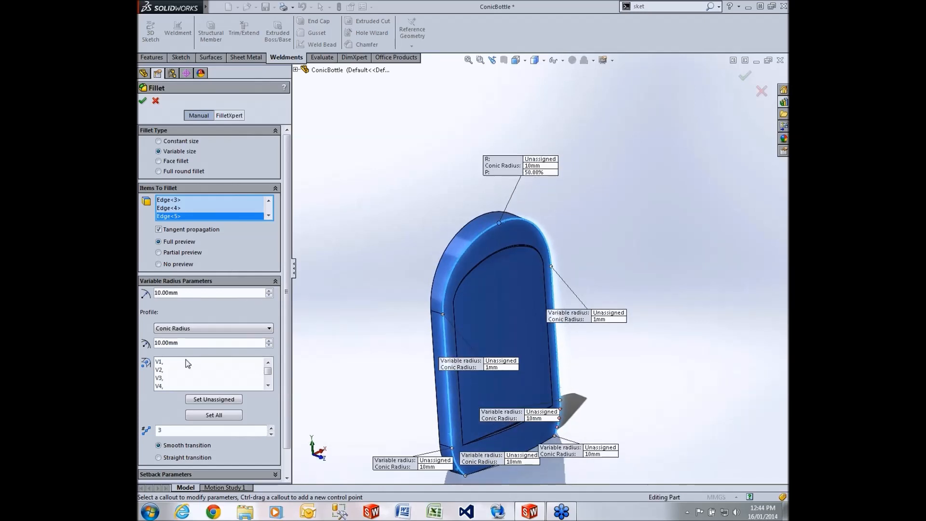
{"action": "left_click", "coordinate": [212, 414]}
{"action": "middle_click_drag", "start_coordinate": [525, 317], "coordinate": [479, 172]}
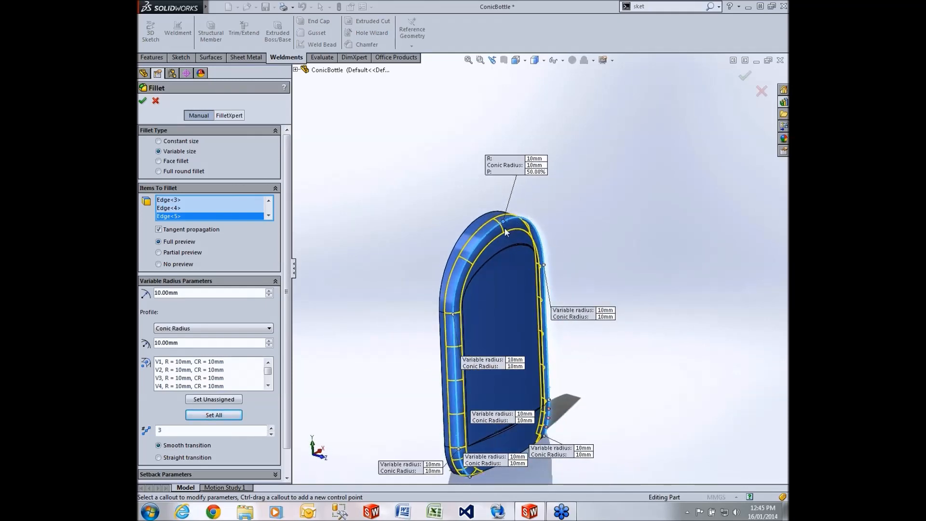
Set the fillet radius at the control point in the middle of the top edge to 15 mm.
{"action": "scroll", "coordinate": [505, 232], "scroll_direction": "down", "scroll_amount": 4}
{"action": "middle_click_drag", "start_coordinate": [509, 250], "coordinate": [547, 271]}
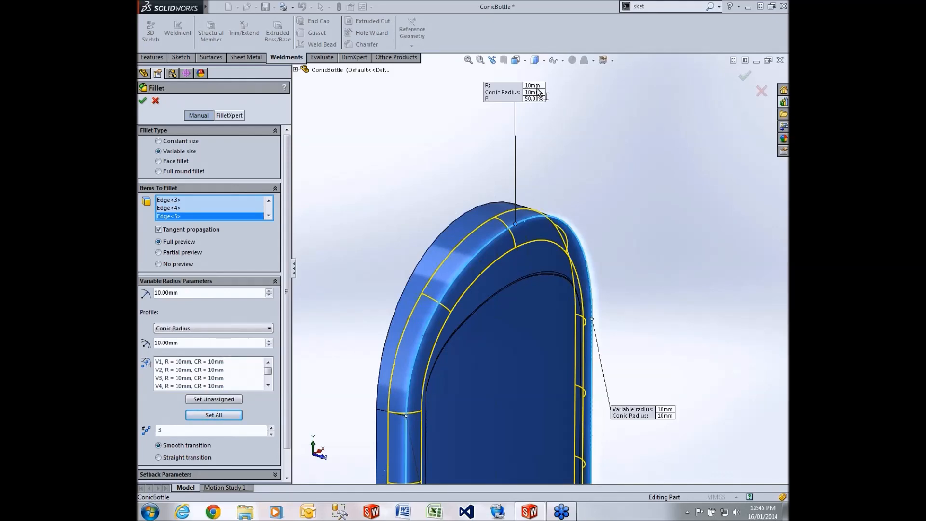
{"action": "middle_click_drag", "start_coordinate": [521, 206], "coordinate": [530, 207]}
{"action": "scroll", "coordinate": [544, 245], "scroll_direction": "down", "scroll_amount": 1}
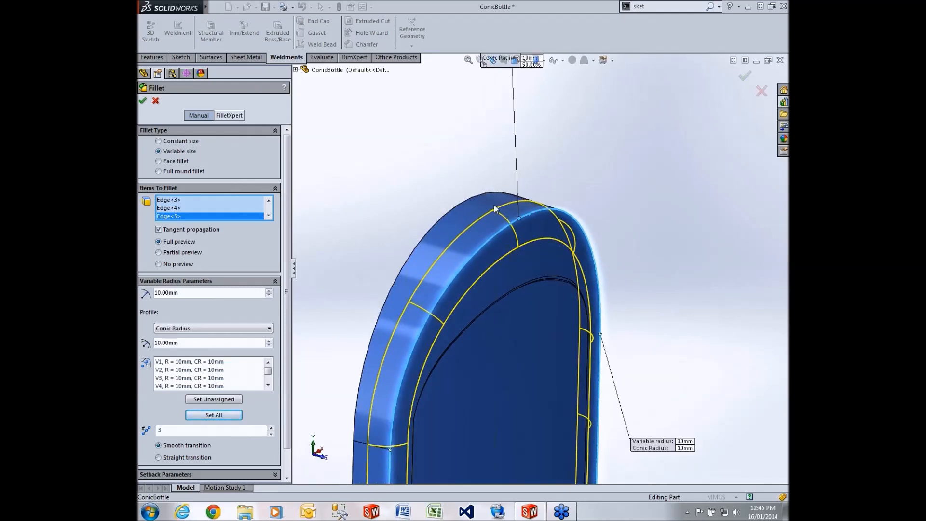
{"action": "scroll", "coordinate": [509, 268], "scroll_direction": "up", "scroll_amount": 1}
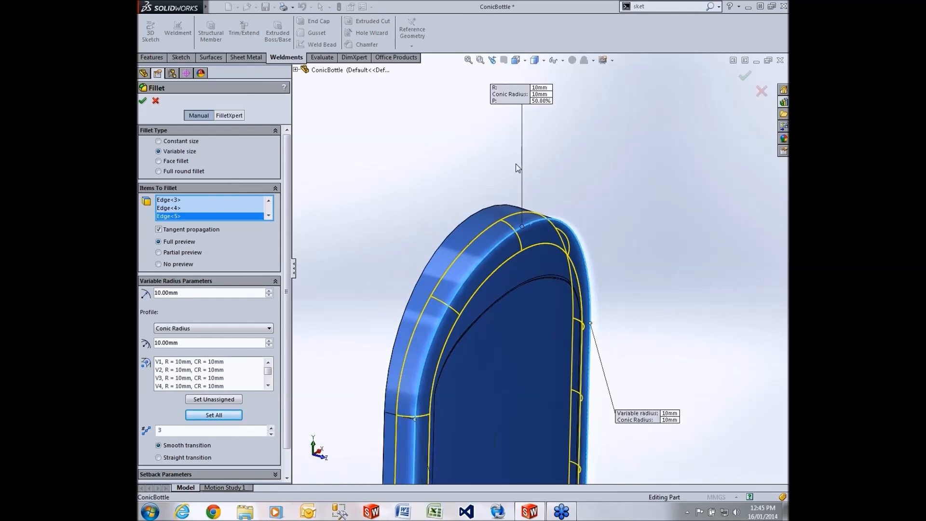
{"action": "left_click", "coordinate": [541, 88]}
{"action": "type", "text": "15"}
{"action": "key", "text": "Return"}
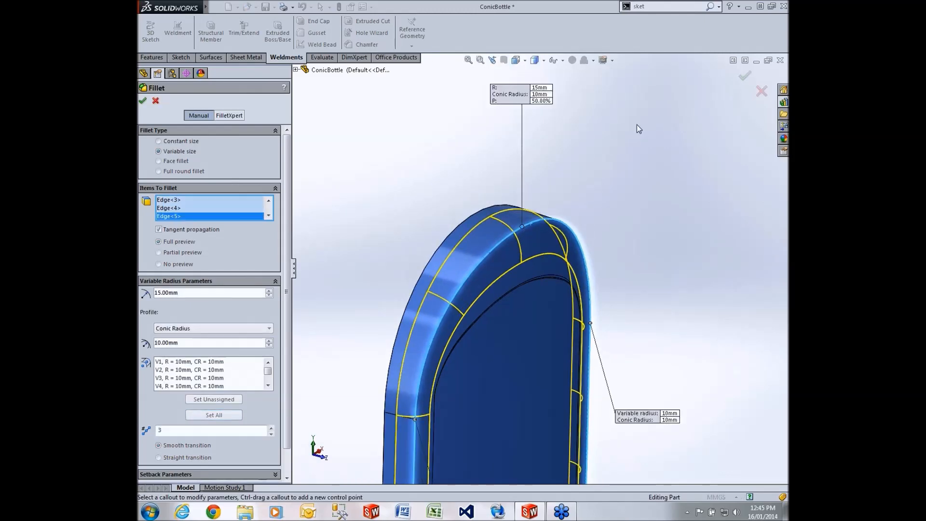
Set the conic radius at the top edge's middle control point to 2 mm and inspect the preview from the side.
{"action": "middle_click_drag", "start_coordinate": [609, 218], "coordinate": [635, 211]}
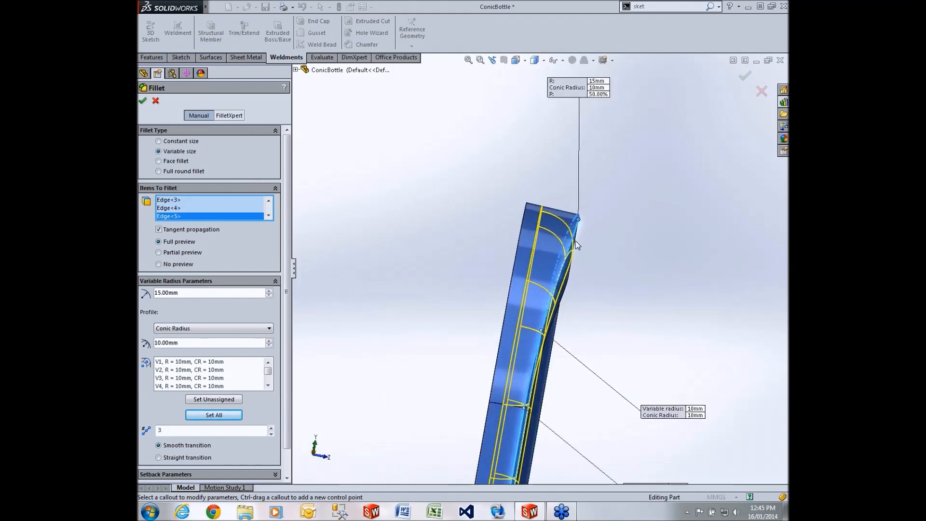
{"action": "left_click", "coordinate": [598, 87]}
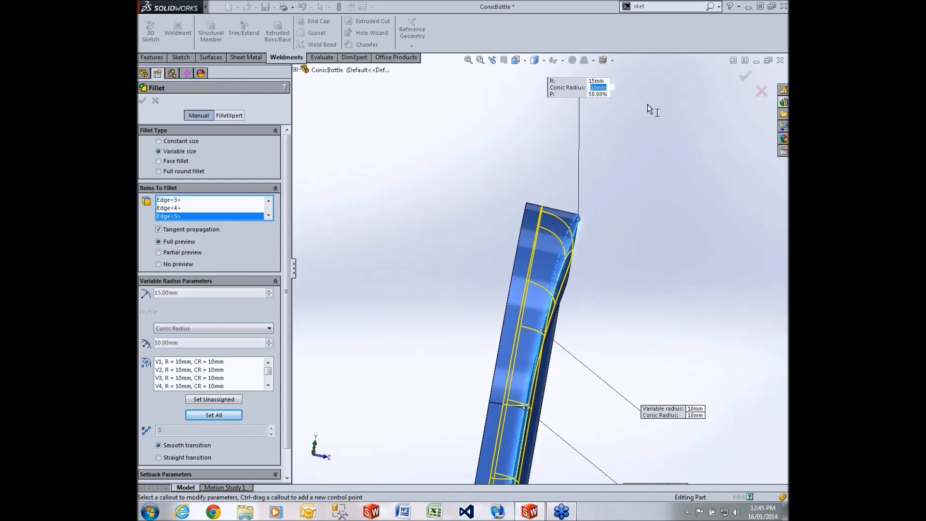
{"action": "type", "text": "2"}
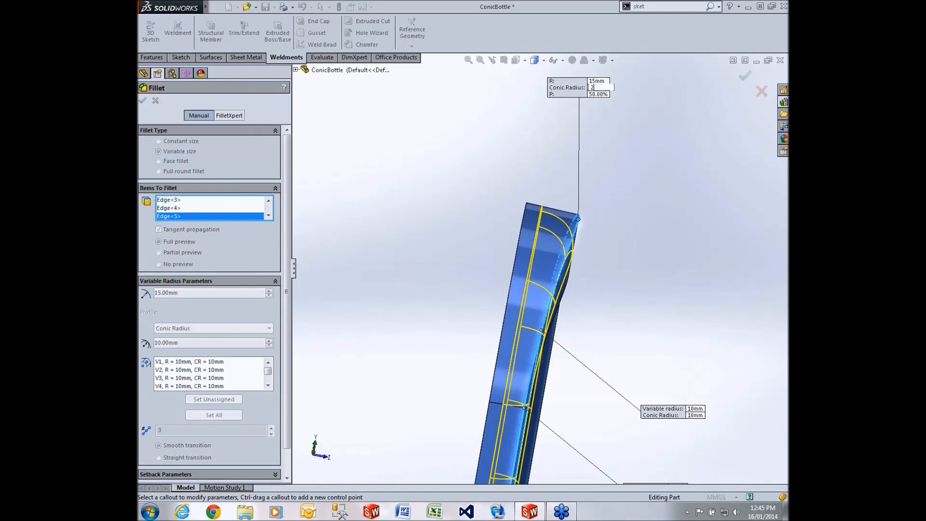
{"action": "key", "text": "Return"}
{"action": "scroll", "coordinate": [522, 209], "scroll_direction": "down", "scroll_amount": 2}
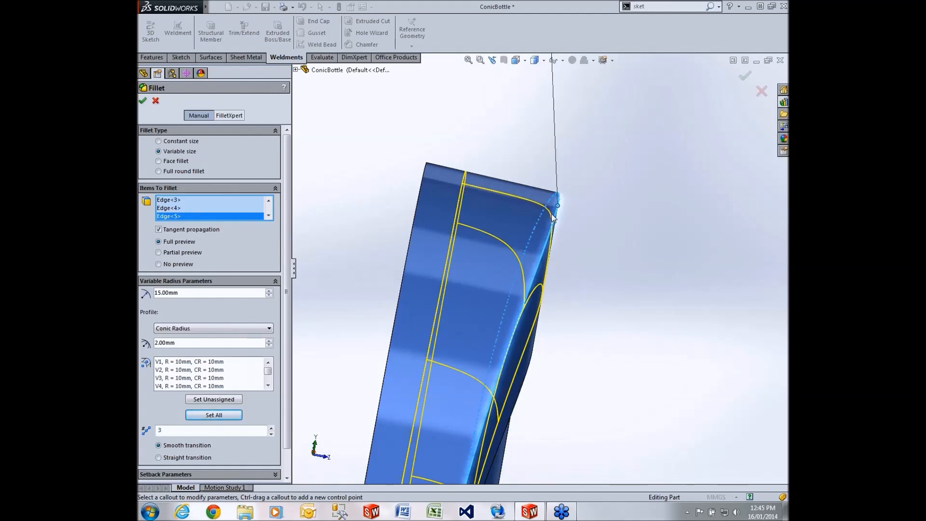
{"action": "scroll", "coordinate": [551, 279], "scroll_direction": "up", "scroll_amount": 1}
{"action": "scroll", "coordinate": [551, 278], "scroll_direction": "up", "scroll_amount": 4}
{"action": "middle_click_drag", "start_coordinate": [579, 279], "coordinate": [574, 280]}
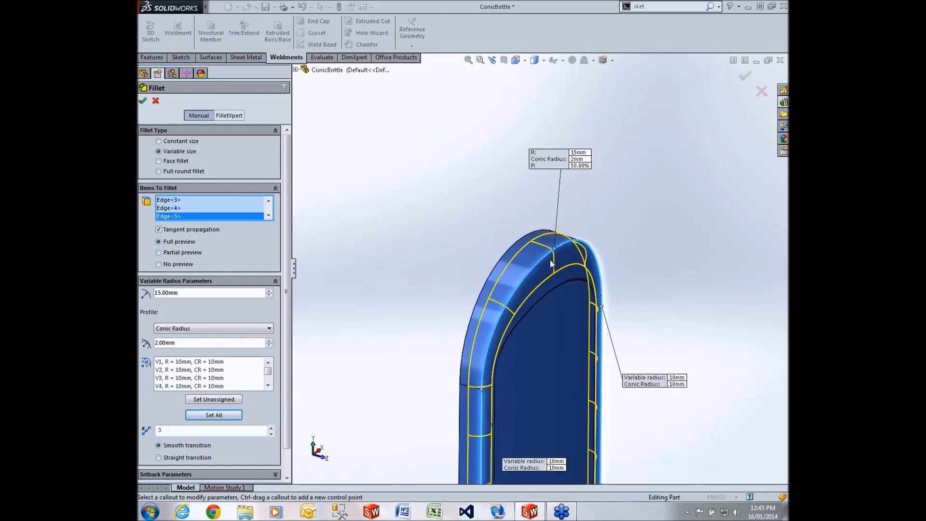
Set the conic radius to 5 mm where the left side edge meets the lower corner, moving overlapping callouts apart.
{"action": "middle_click_drag", "start_coordinate": [521, 294], "coordinate": [555, 386]}
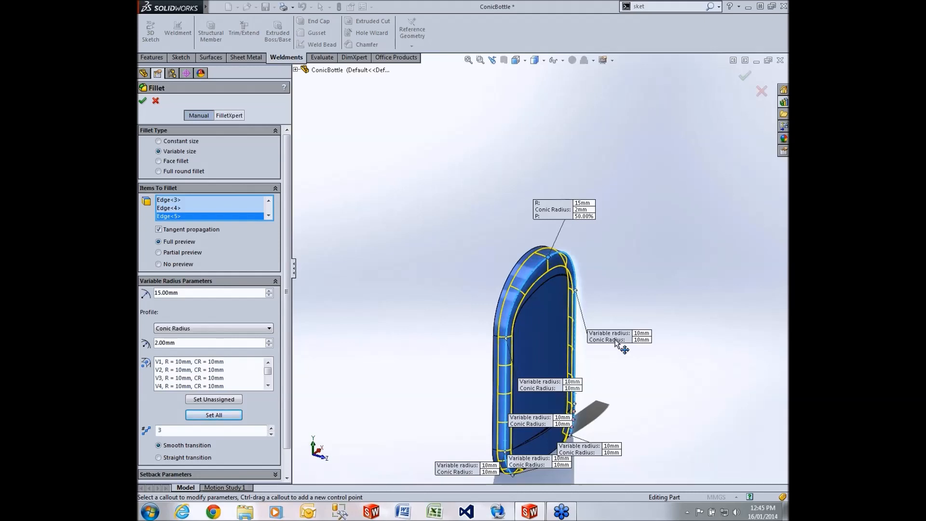
{"action": "scroll", "coordinate": [618, 330], "scroll_direction": "up", "scroll_amount": 5}
{"action": "scroll", "coordinate": [631, 345], "scroll_direction": "down", "scroll_amount": 3}
{"action": "middle_click_drag", "start_coordinate": [572, 368], "coordinate": [572, 359]}
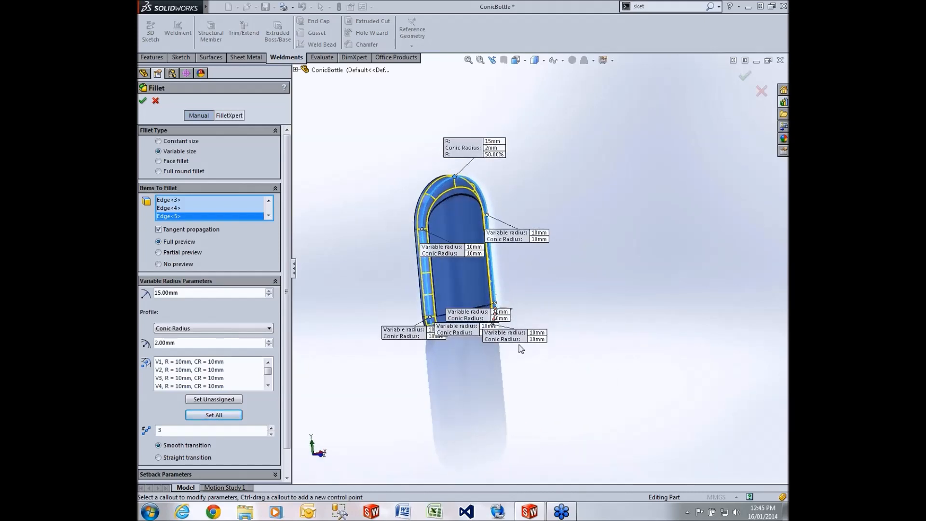
{"action": "scroll", "coordinate": [460, 348], "scroll_direction": "down", "scroll_amount": 5}
{"action": "left_click_drag", "start_coordinate": [454, 282], "coordinate": [434, 349]}
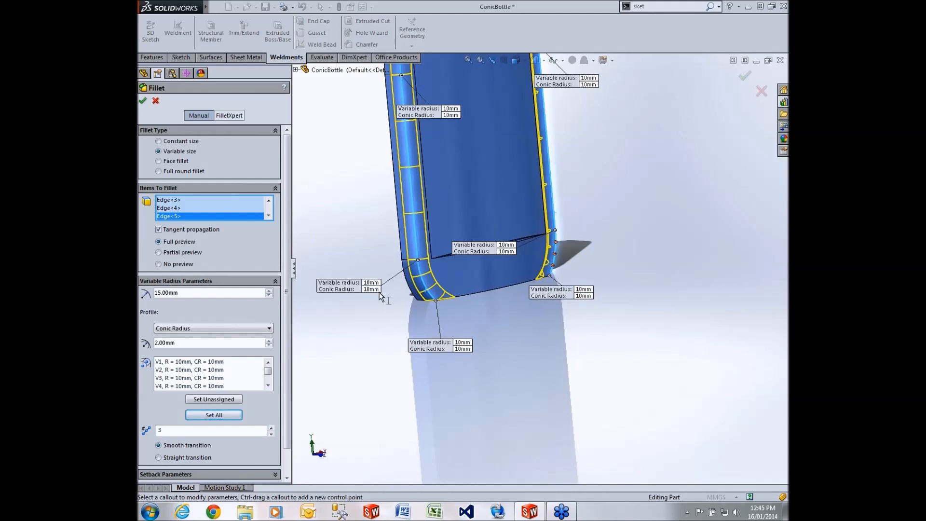
{"action": "left_click", "coordinate": [371, 289]}
{"action": "type", "text": "5"}
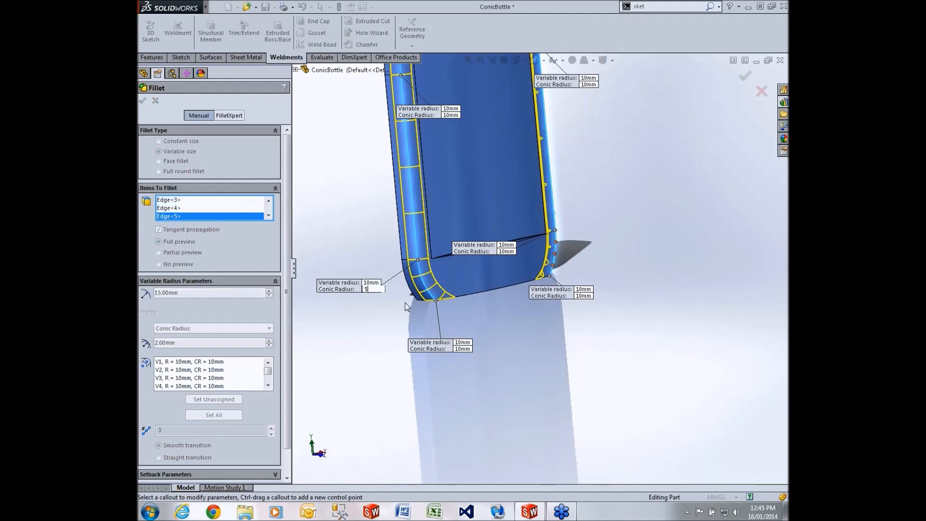
{"action": "key", "text": "Return"}
Set the conic radius to 5 mm at the lower end of the right side edge and accept the variable fillet.
{"action": "left_click", "coordinate": [505, 251]}
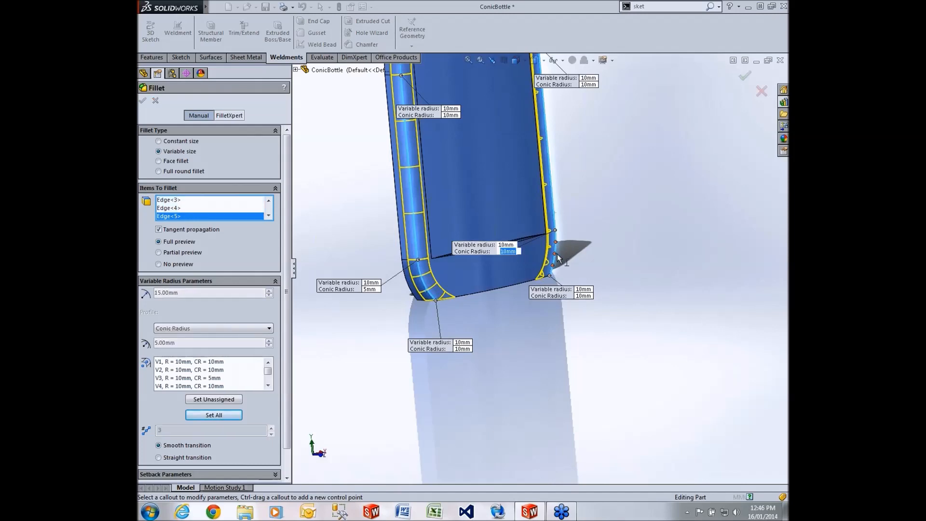
{"action": "type", "text": "5"}
{"action": "key", "text": "Return"}
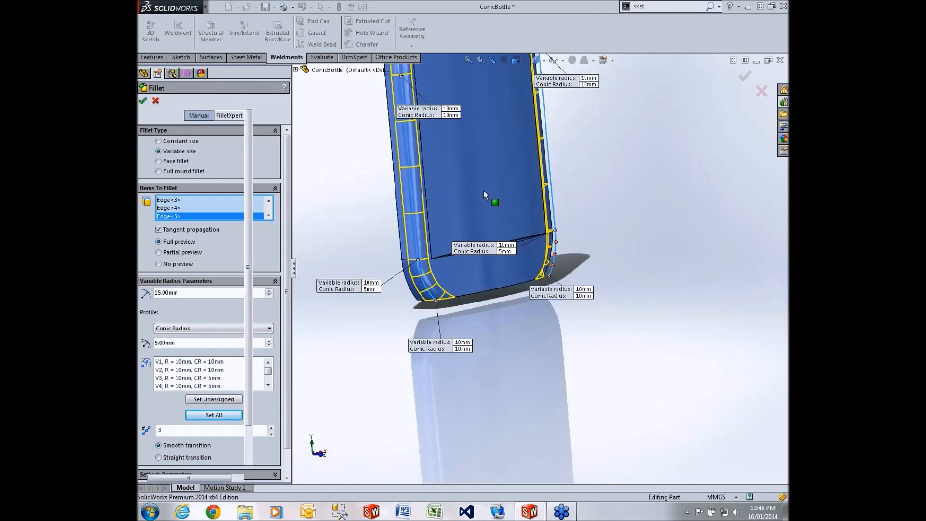
{"action": "key", "text": "Return"}
{"action": "mouse_move", "coordinate": [572, 215]}
{"action": "middle_mouse_down"}
{"action": "mouse_move", "coordinate": [571, 194]}
{"action": "mouse_move", "coordinate": [593, 207]}
{"action": "mouse_move", "coordinate": [568, 196]}
{"action": "mouse_move", "coordinate": [582, 211]}
{"action": "middle_mouse_up"}
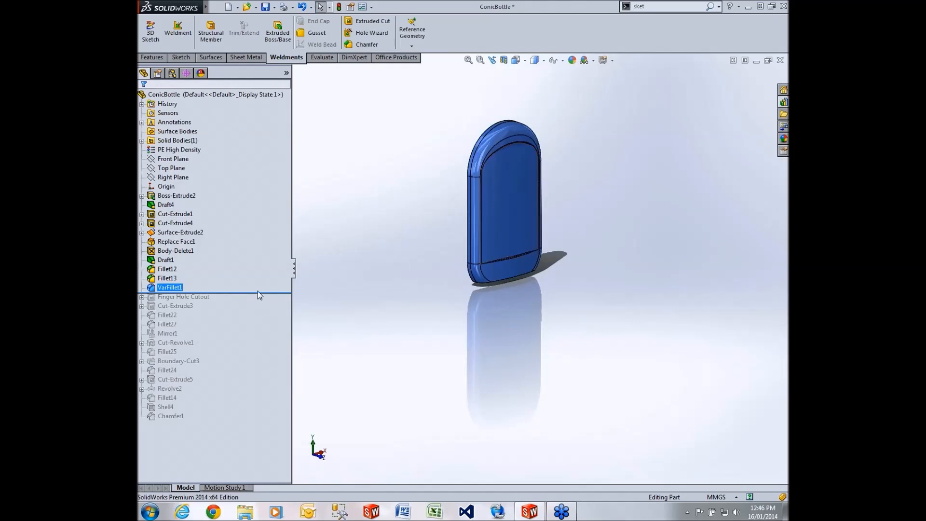
Roll the feature history forward to the end and inspect the rebuilt bottle around its neck.
{"action": "right_click", "coordinate": [275, 293]}
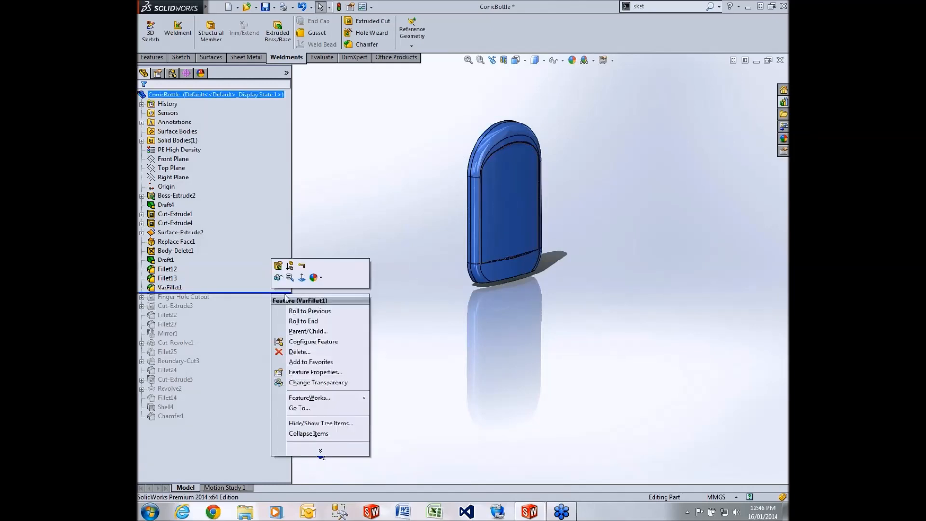
{"action": "left_click", "coordinate": [313, 321]}
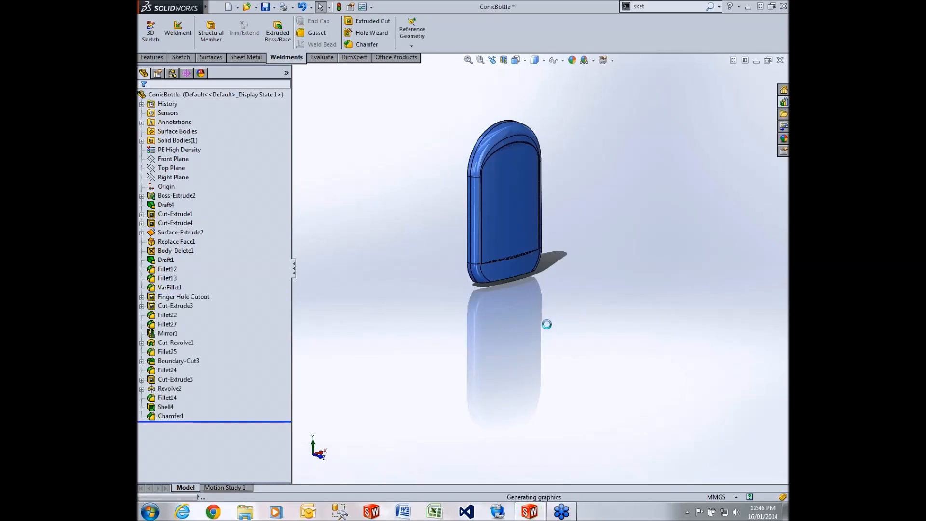
{"action": "scroll", "coordinate": [553, 178], "scroll_direction": "down", "scroll_amount": 10}
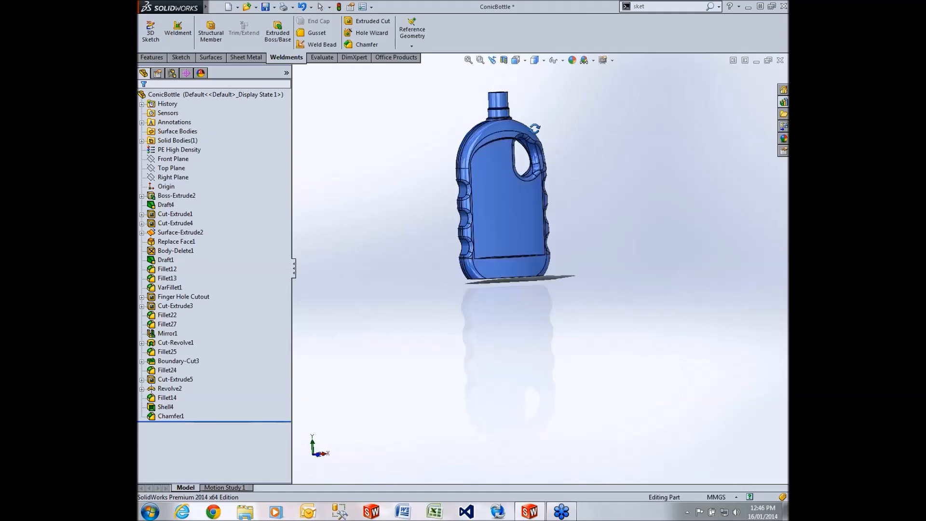
{"action": "scroll", "coordinate": [511, 156], "scroll_direction": "down", "scroll_amount": 3}
{"action": "middle_click_drag", "start_coordinate": [516, 220], "coordinate": [494, 186]}
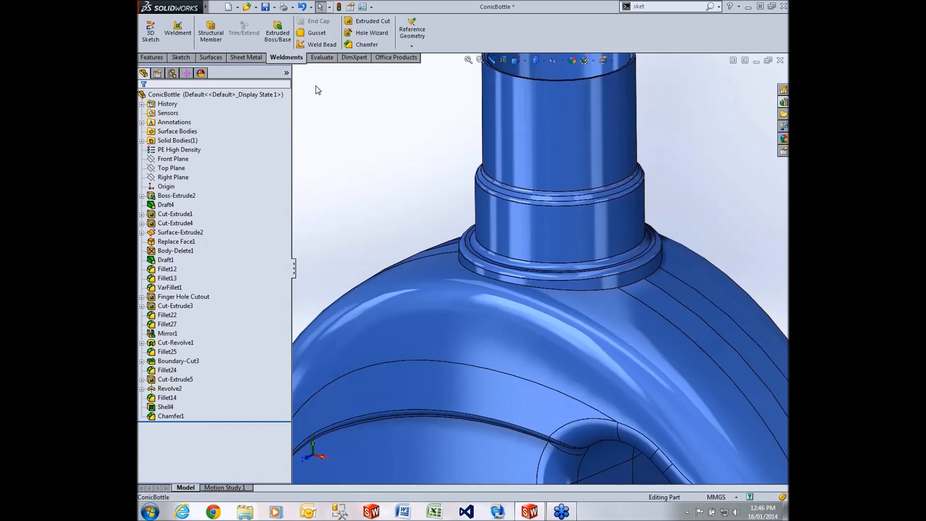
Start a face fillet between the neck's lower cylindrical face and the top face of the ring at its base.
{"action": "left_click", "coordinate": [151, 57]}
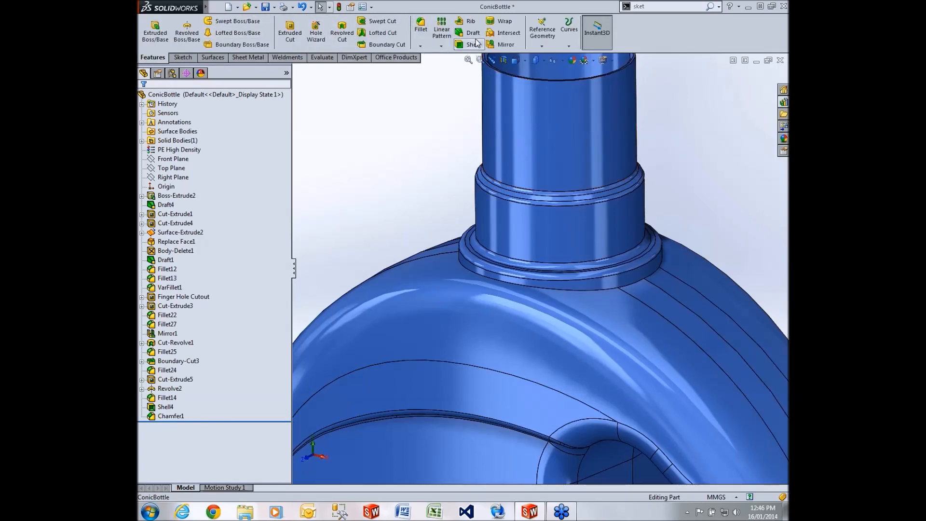
{"action": "left_click", "coordinate": [421, 25]}
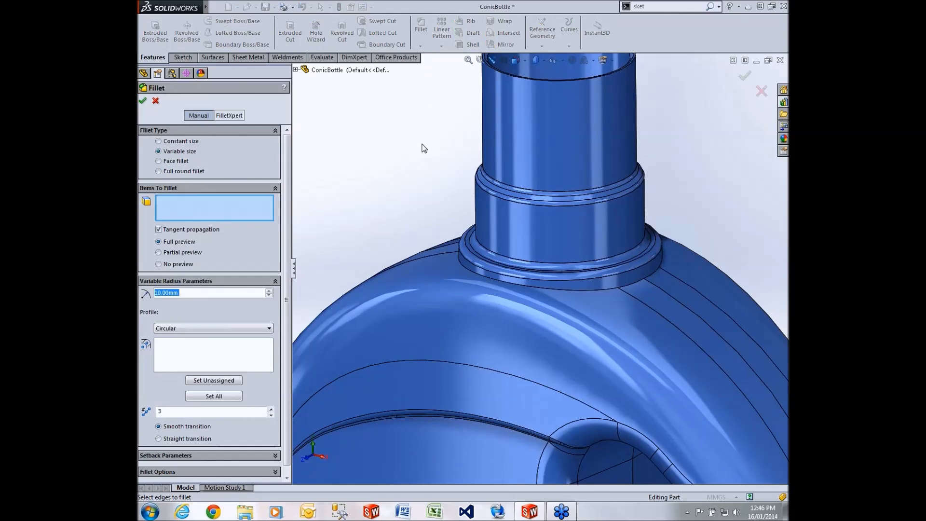
{"action": "left_click", "coordinate": [170, 161]}
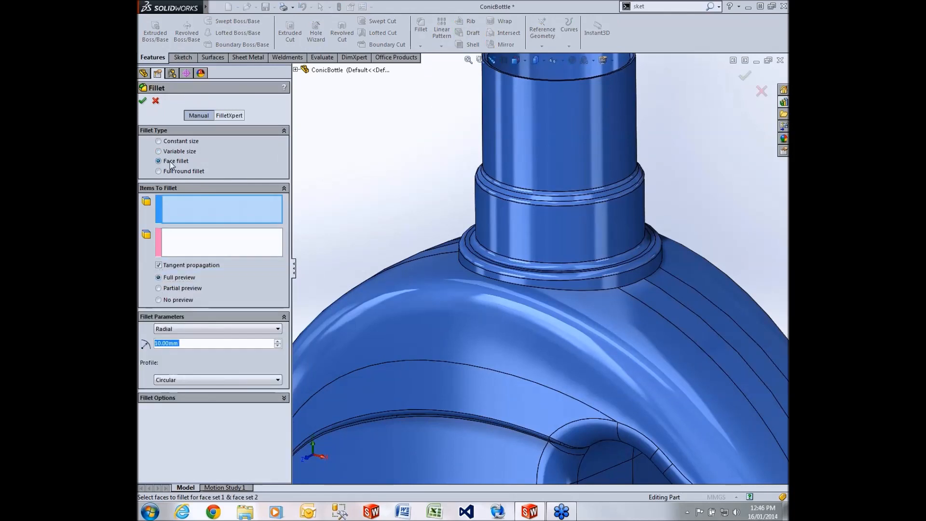
{"action": "left_click", "coordinate": [508, 216]}
{"action": "scroll", "coordinate": [485, 258], "scroll_direction": "down", "scroll_amount": 3}
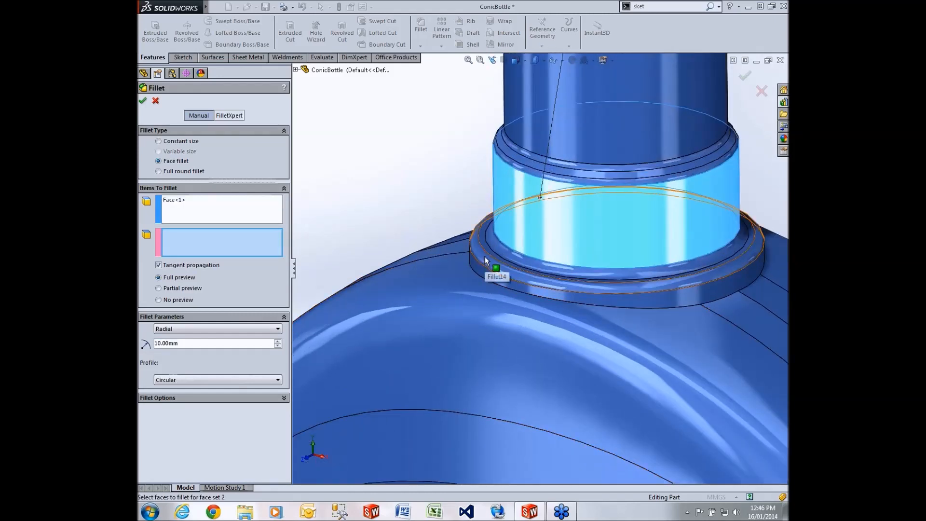
{"action": "left_click", "coordinate": [485, 258]}
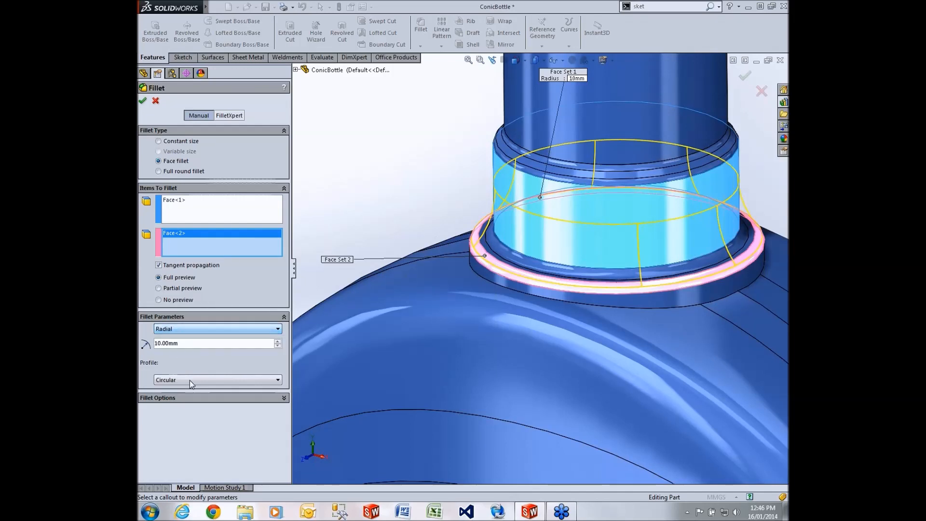
Check the available profiles for the face fillet and switch its sizing method from radial to Chord Width.
{"action": "left_click", "coordinate": [176, 380]}
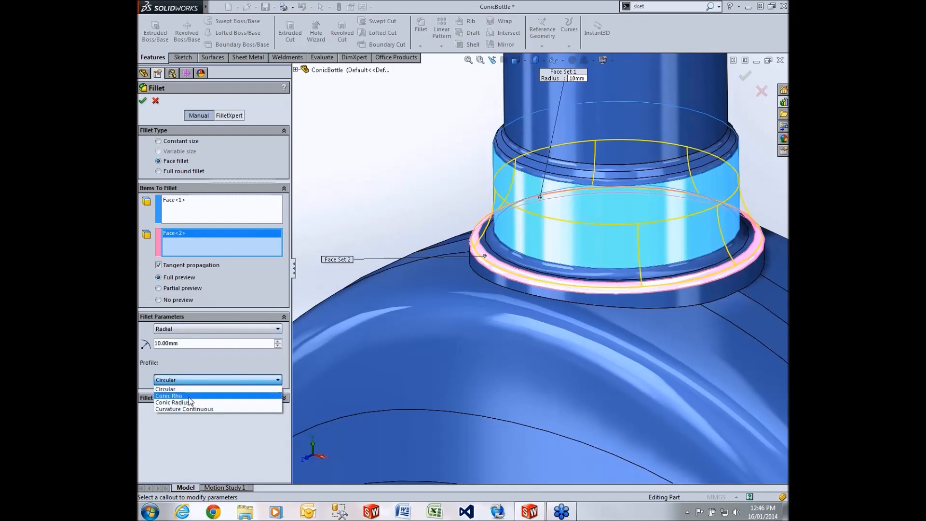
{"action": "left_click", "coordinate": [189, 379]}
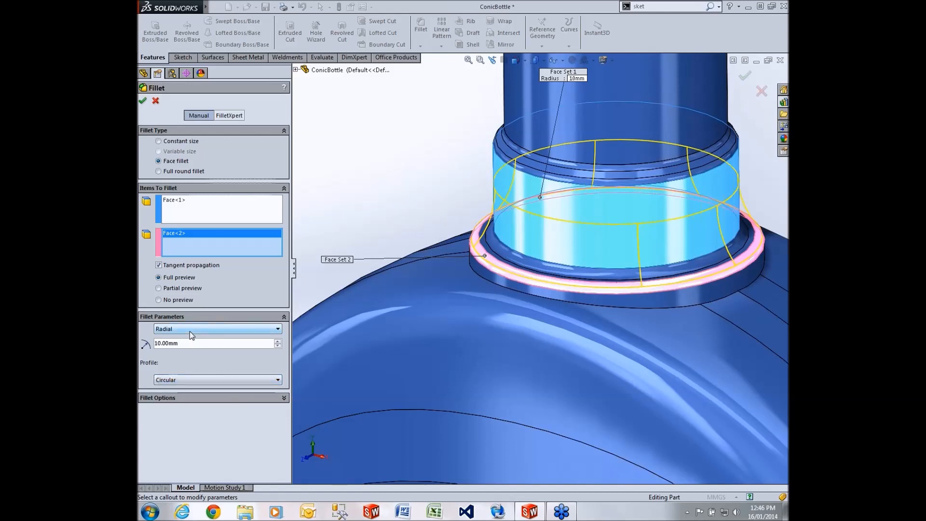
{"action": "left_click", "coordinate": [189, 331]}
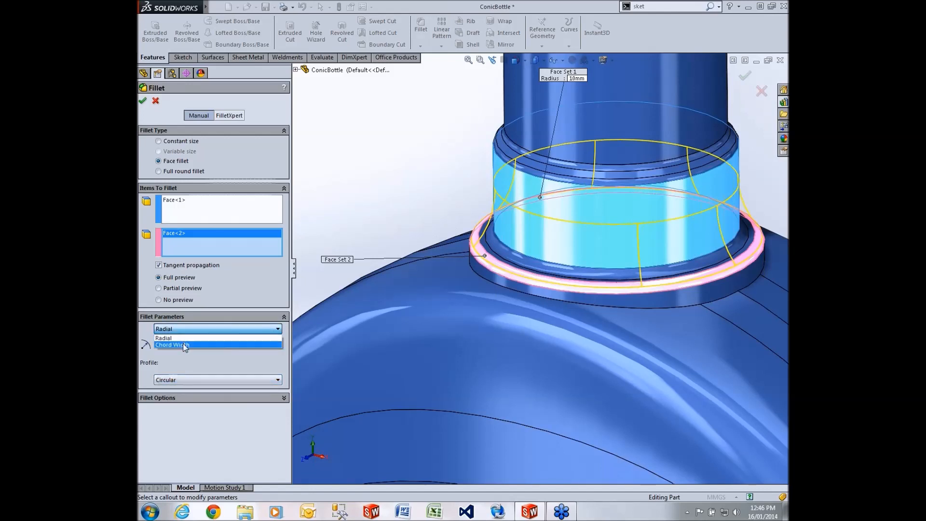
{"action": "left_click", "coordinate": [184, 346]}
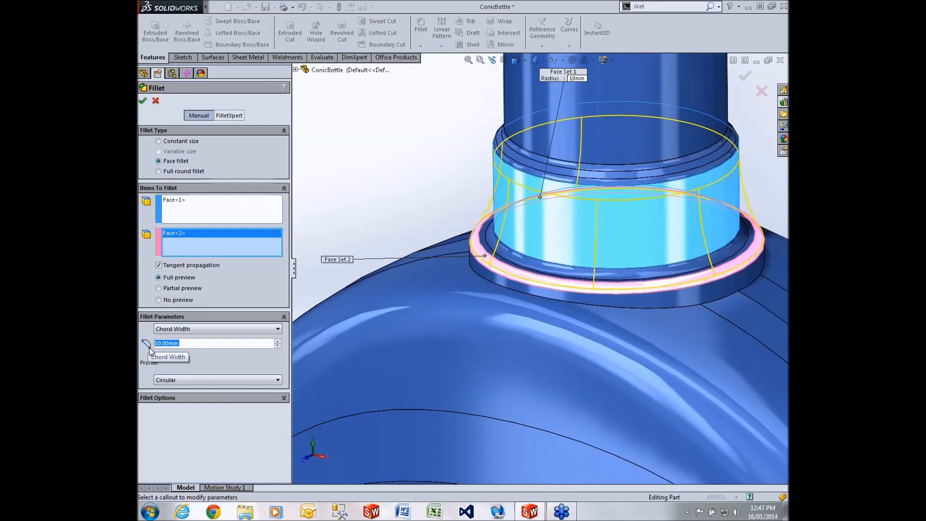
Switch the face fillet to Radial sizing with a 5 mm radius, choose the Conic Radius profile at 1 mm, and accept it.
{"action": "left_click", "coordinate": [170, 328]}
{"action": "left_click", "coordinate": [170, 337]}
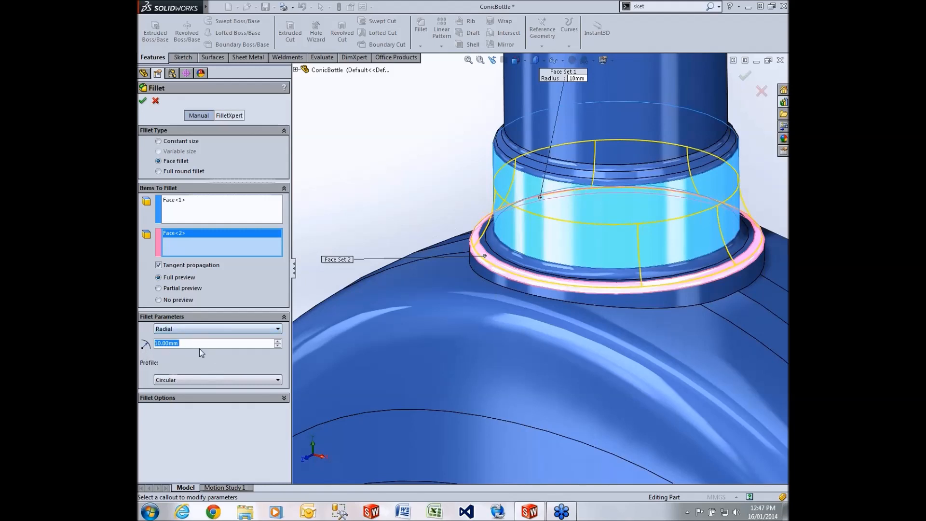
{"action": "type", "text": "5"}
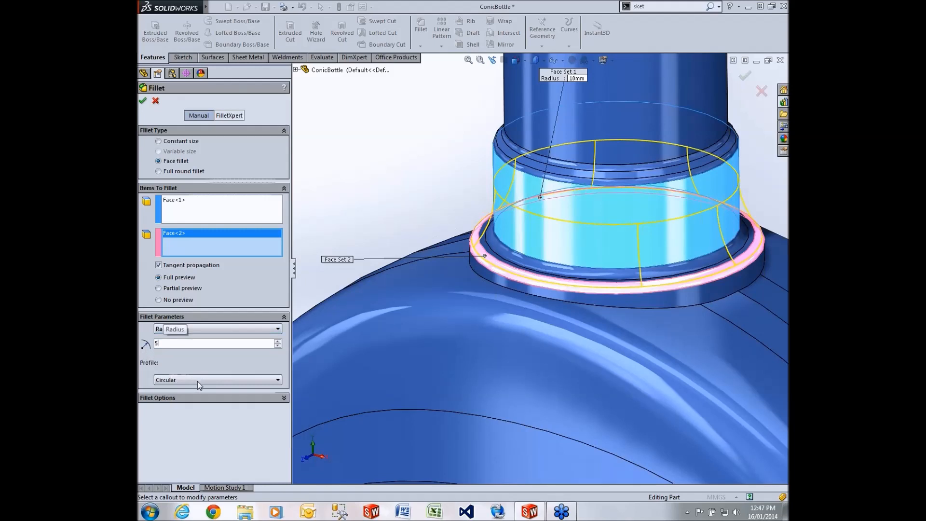
{"action": "left_click", "coordinate": [188, 381]}
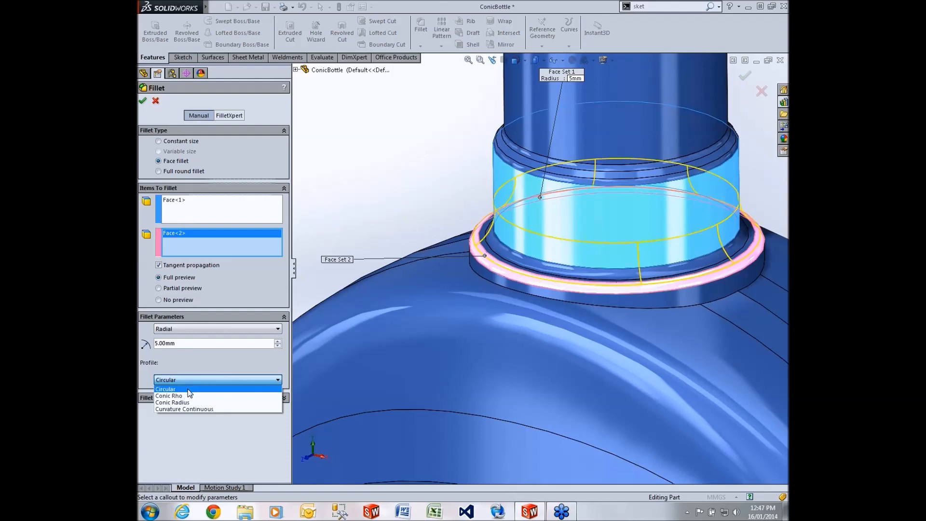
{"action": "left_click", "coordinate": [196, 402]}
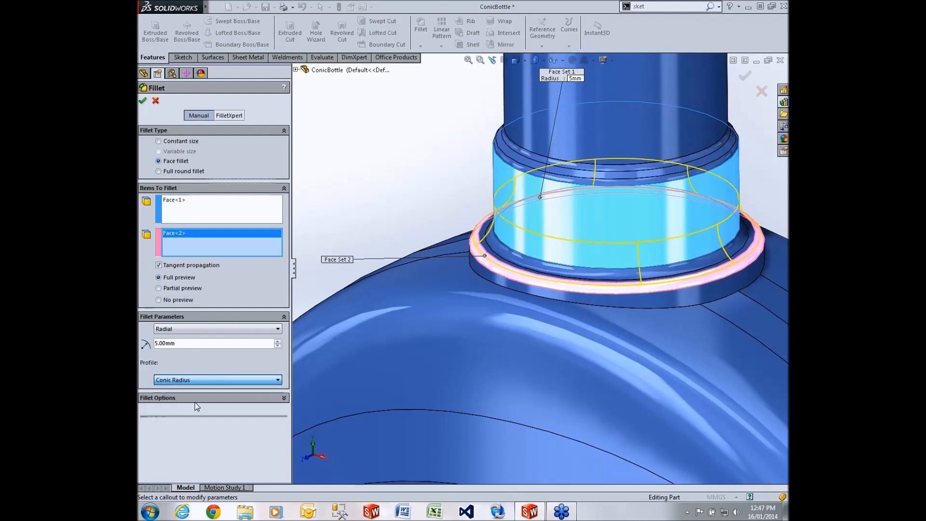
{"action": "left_click", "coordinate": [195, 394]}
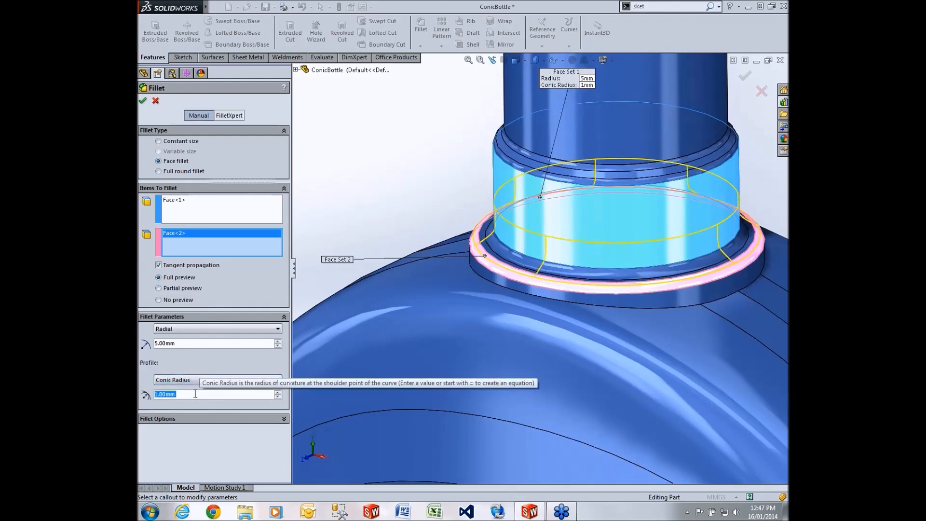
{"action": "left_click", "coordinate": [143, 101]}
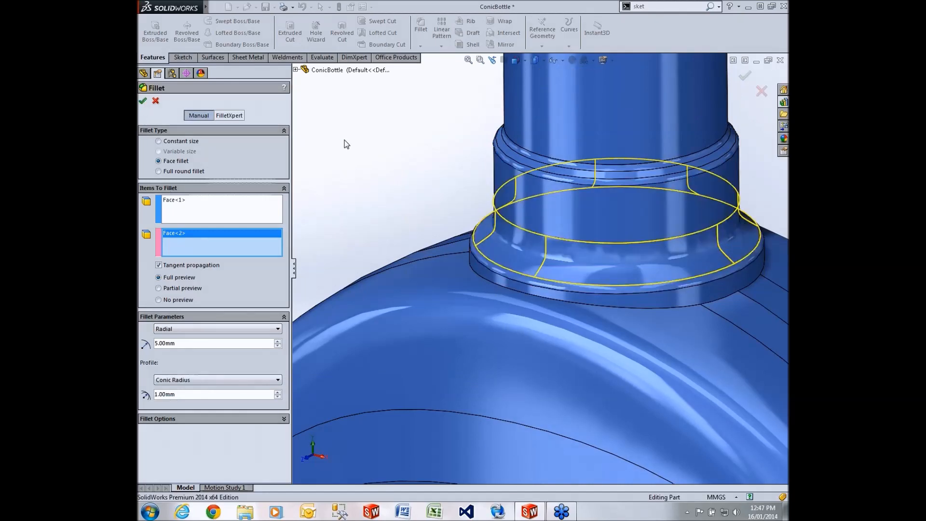
Add a constant-size fillet on the outer face of the neck's base ring with 5 mm radius and a 1 mm Conic Radius profile.
{"action": "middle_click_drag", "start_coordinate": [446, 187], "coordinate": [411, 157]}
{"action": "scroll", "coordinate": [538, 254], "scroll_direction": "down", "scroll_amount": 3}
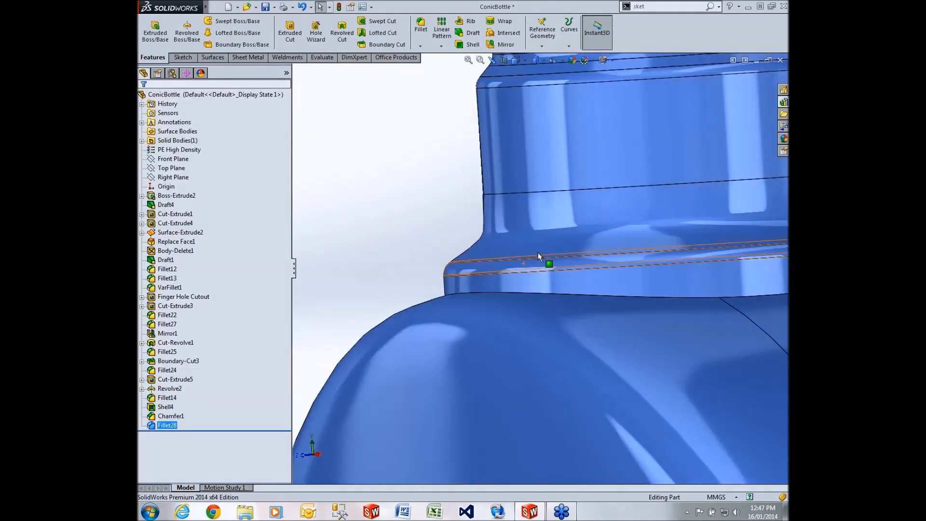
{"action": "middle_click_drag", "start_coordinate": [537, 253], "coordinate": [477, 192]}
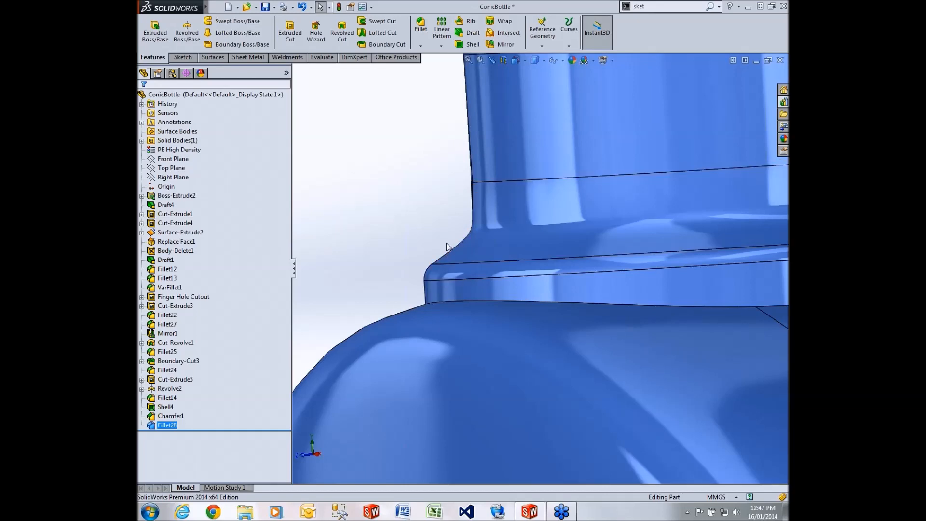
{"action": "middle_click_drag", "start_coordinate": [451, 162], "coordinate": [476, 185]}
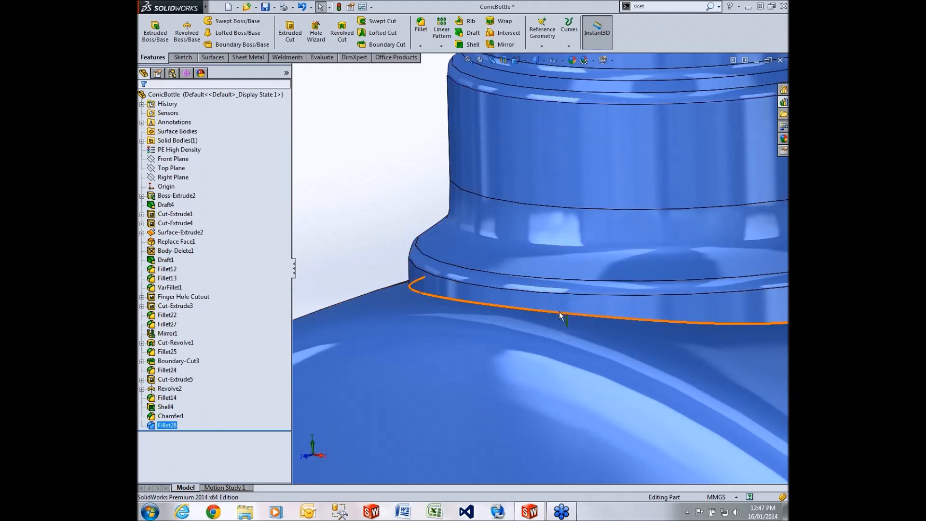
{"action": "left_click", "coordinate": [574, 303]}
{"action": "scroll", "coordinate": [585, 310], "scroll_direction": "up", "scroll_amount": 5}
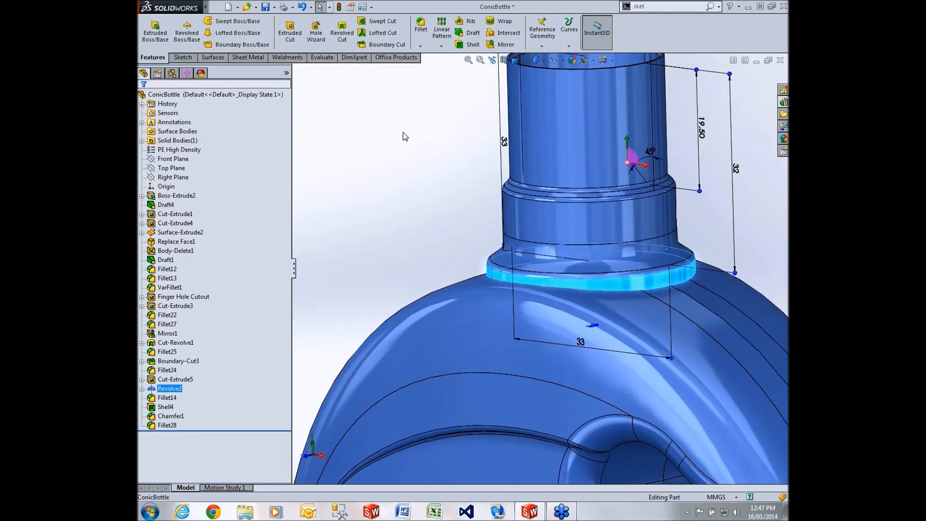
{"action": "left_click", "coordinate": [420, 26]}
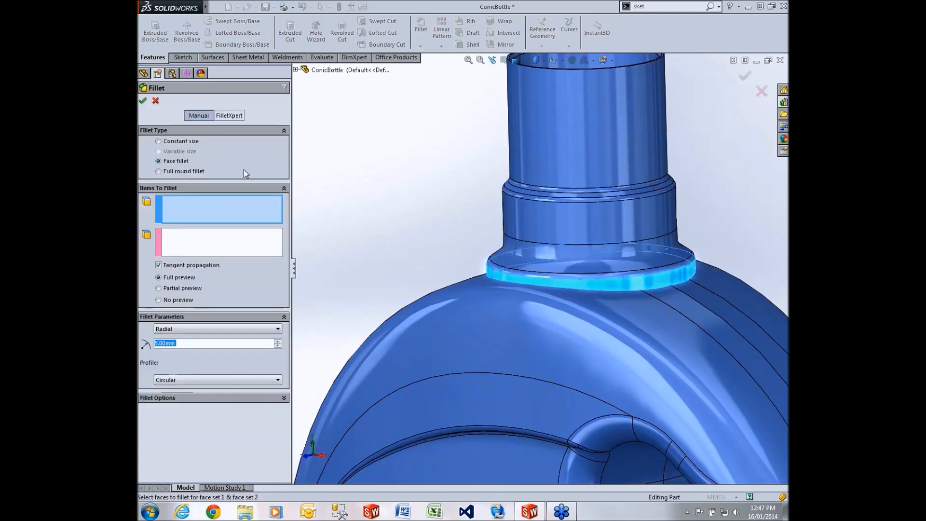
{"action": "left_click", "coordinate": [161, 143]}
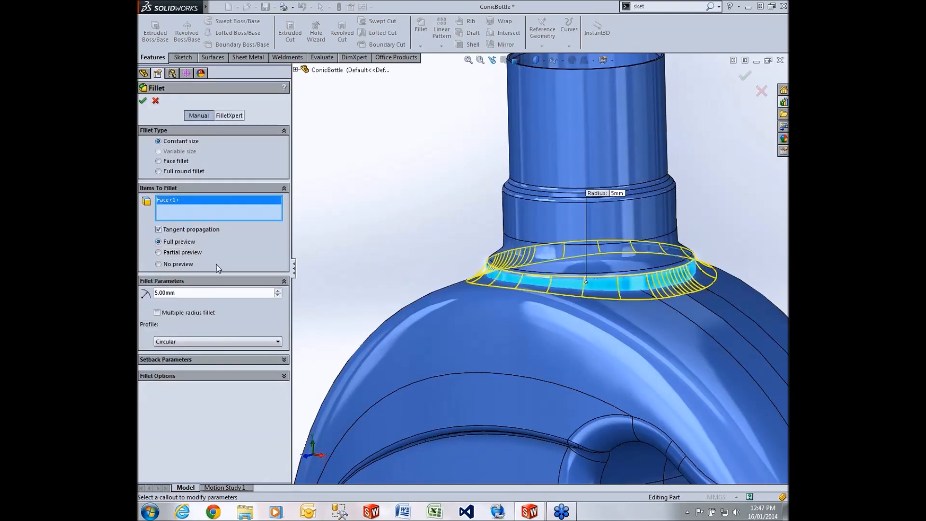
{"action": "left_click", "coordinate": [175, 342]}
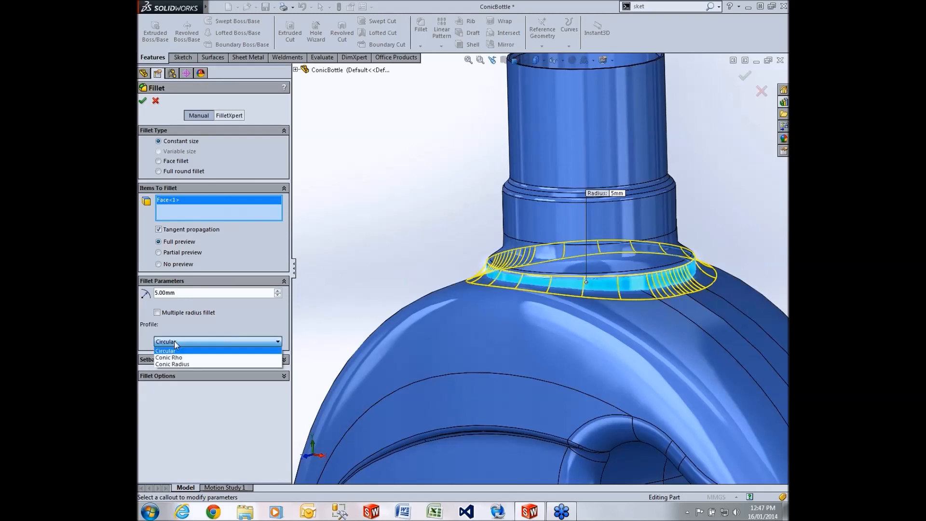
{"action": "left_click", "coordinate": [188, 364]}
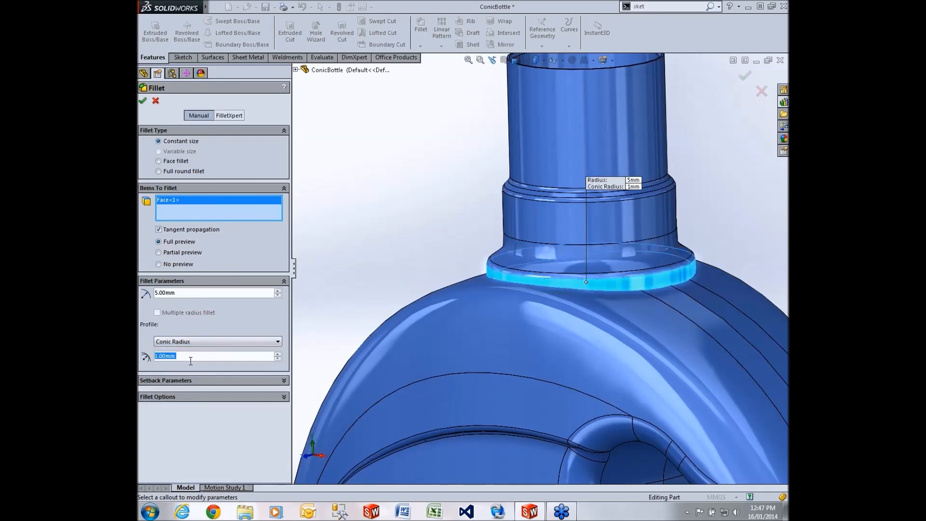
{"action": "left_click", "coordinate": [143, 100]}
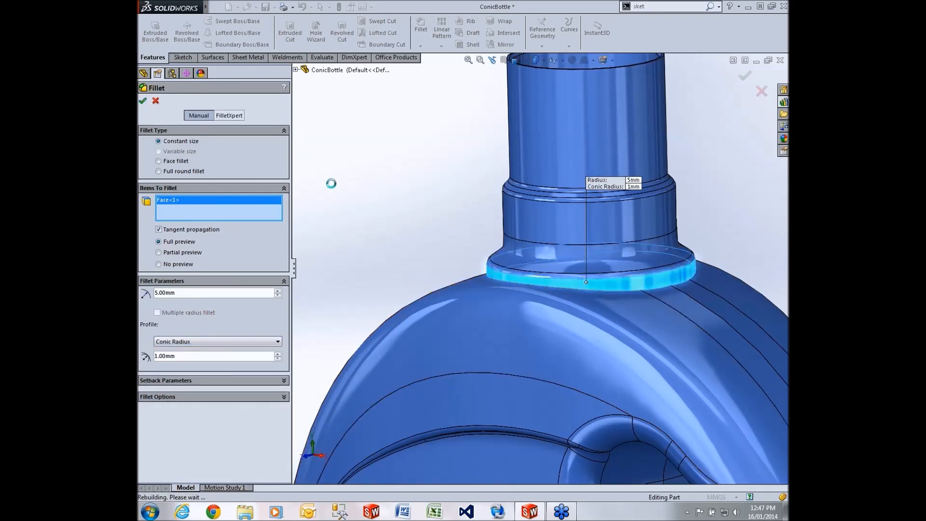
Inspect the conic fillets around the neck's base ring and close the ConicBottle part.
{"action": "middle_click_drag", "start_coordinate": [572, 333], "coordinate": [641, 286]}
{"action": "scroll", "coordinate": [568, 229], "scroll_direction": "up", "scroll_amount": 3}
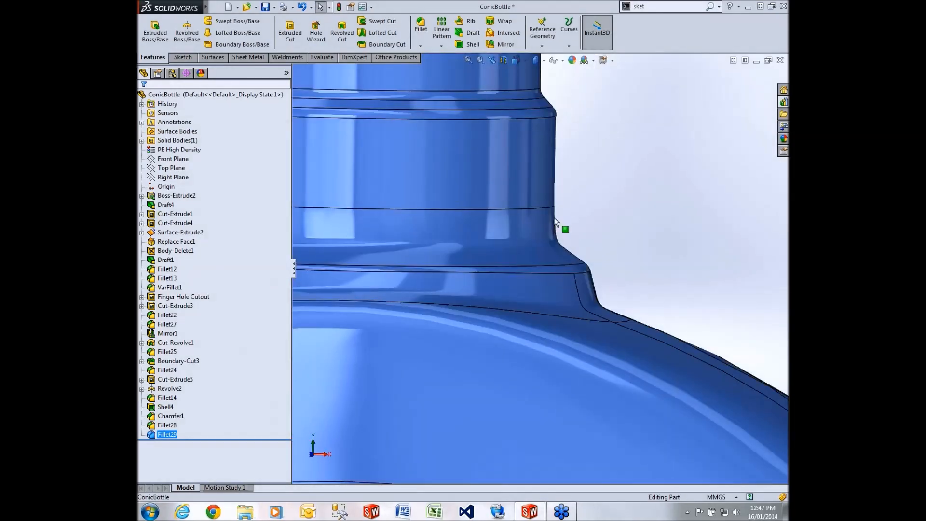
{"action": "scroll", "coordinate": [583, 270], "scroll_direction": "up", "scroll_amount": 2}
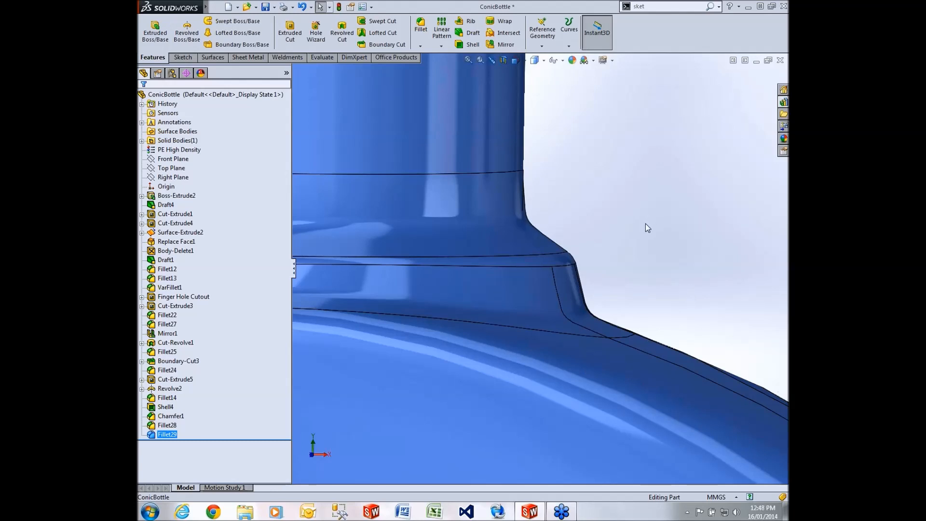
{"action": "scroll", "coordinate": [646, 213], "scroll_direction": "up", "scroll_amount": 5}
{"action": "middle_click_drag", "start_coordinate": [646, 212], "coordinate": [625, 234]}
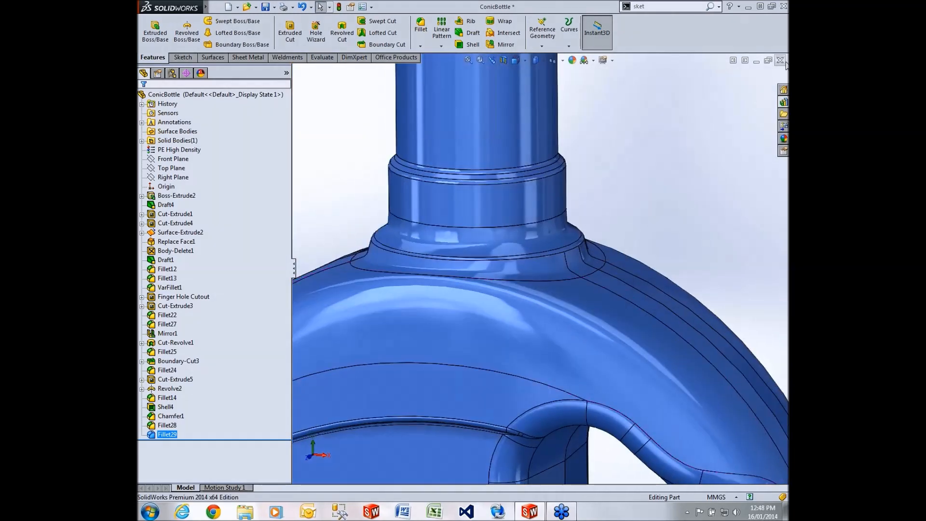
{"action": "left_click", "coordinate": [779, 60]}
{"action": "left_click", "coordinate": [461, 265]}
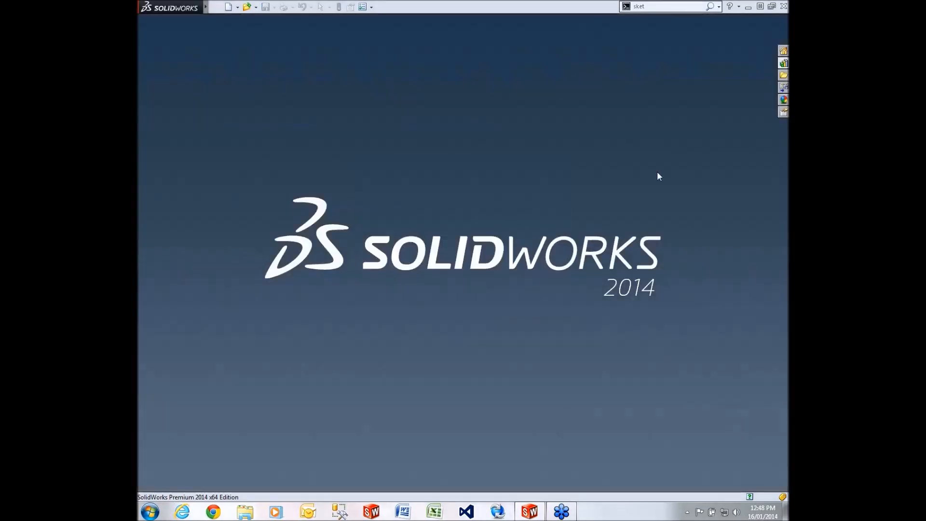
{"action": "left_click", "coordinate": [783, 63]}
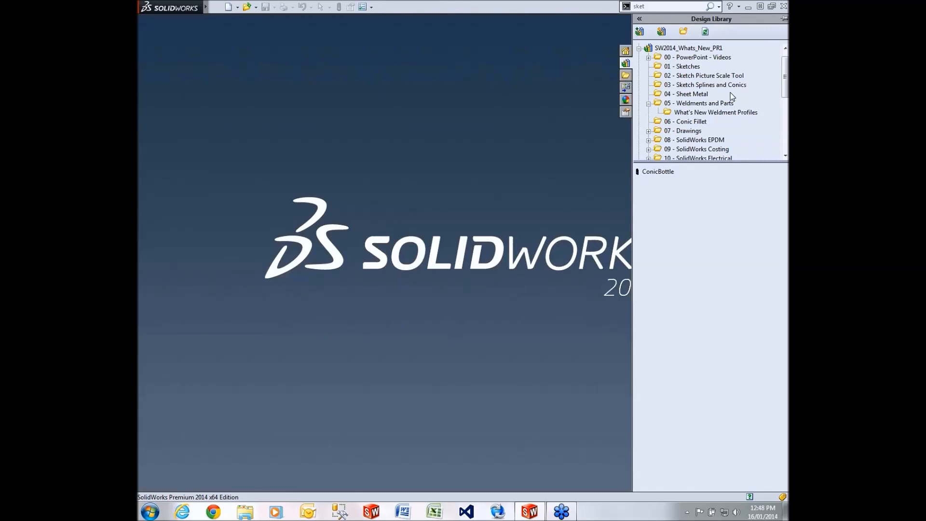
{"action": "left_click", "coordinate": [695, 132]}
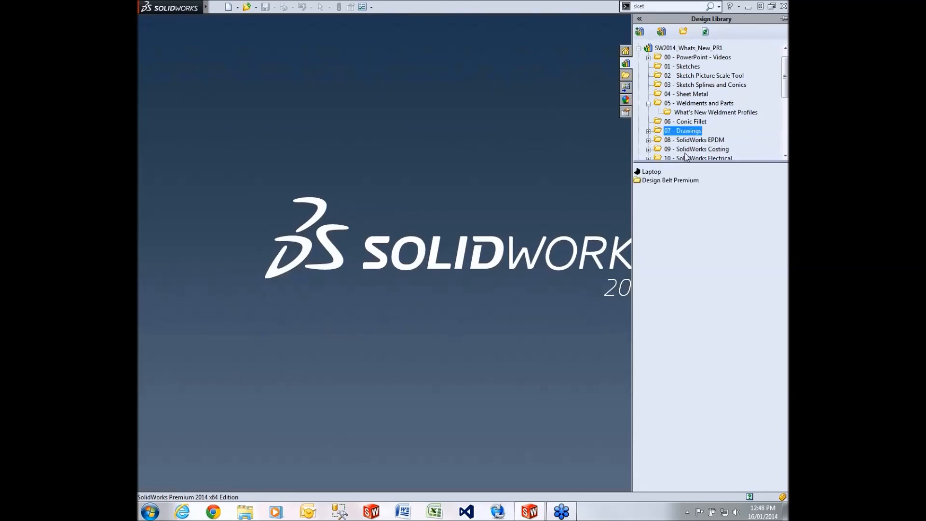
{"action": "left_click_drag", "start_coordinate": [650, 172], "coordinate": [528, 225]}
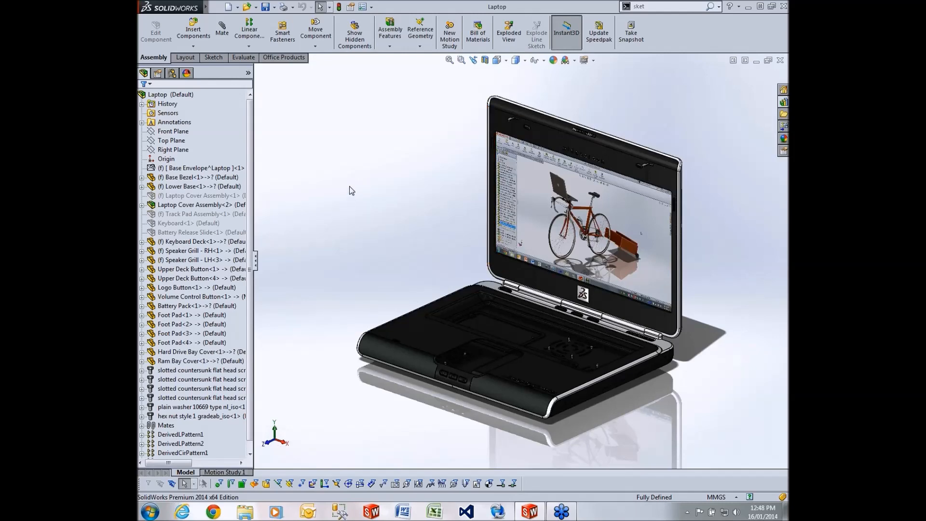
{"action": "left_click", "coordinate": [779, 60]}
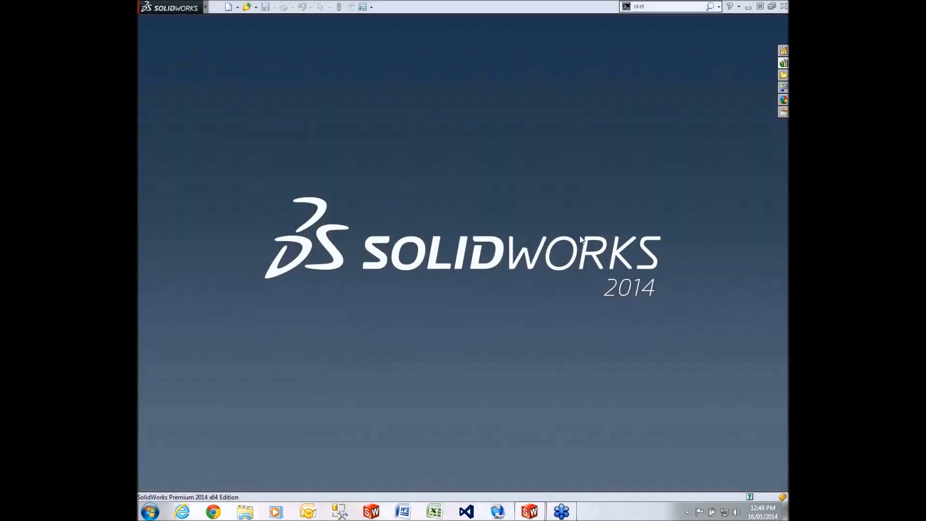
Open the Drawings file from the 07 - Drawings library folder and open the Lower Base part from its section view.
{"action": "left_click", "coordinate": [783, 63]}
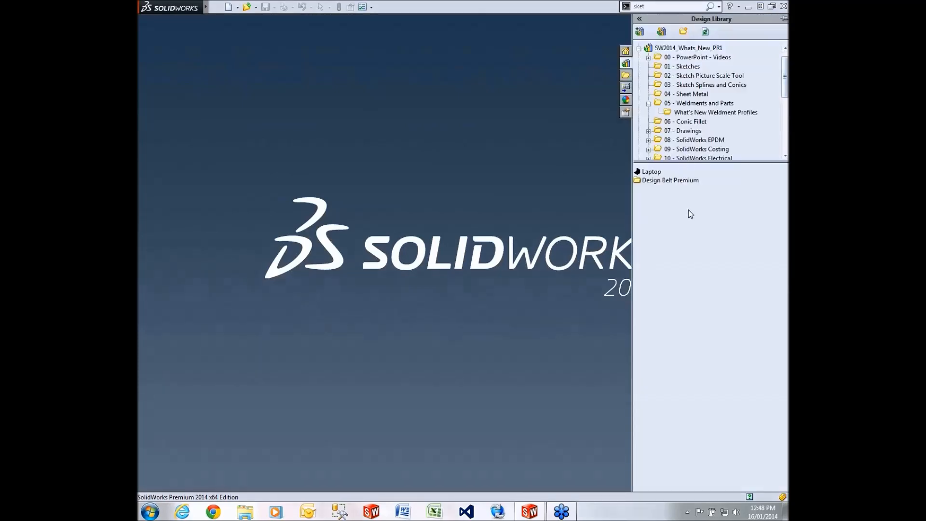
{"action": "right_click", "coordinate": [689, 132]}
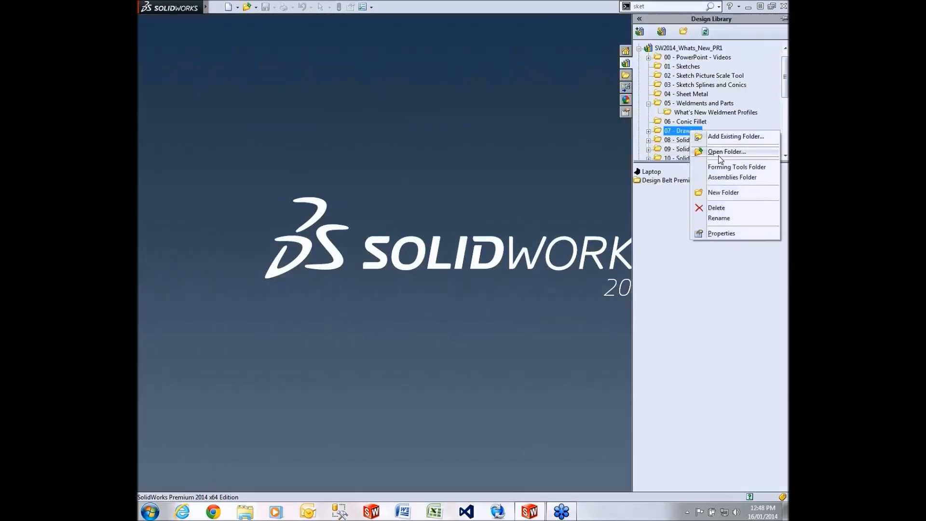
{"action": "left_click", "coordinate": [718, 151]}
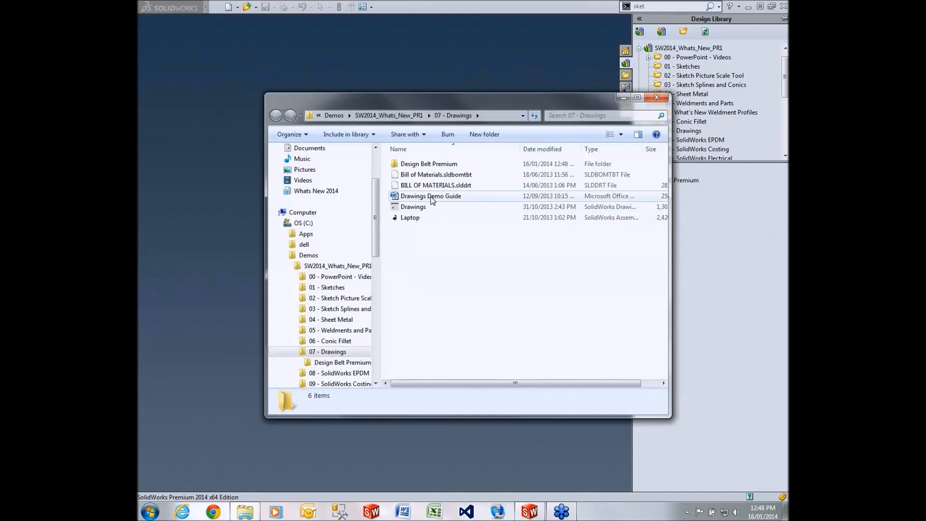
{"action": "double_click", "coordinate": [418, 207]}
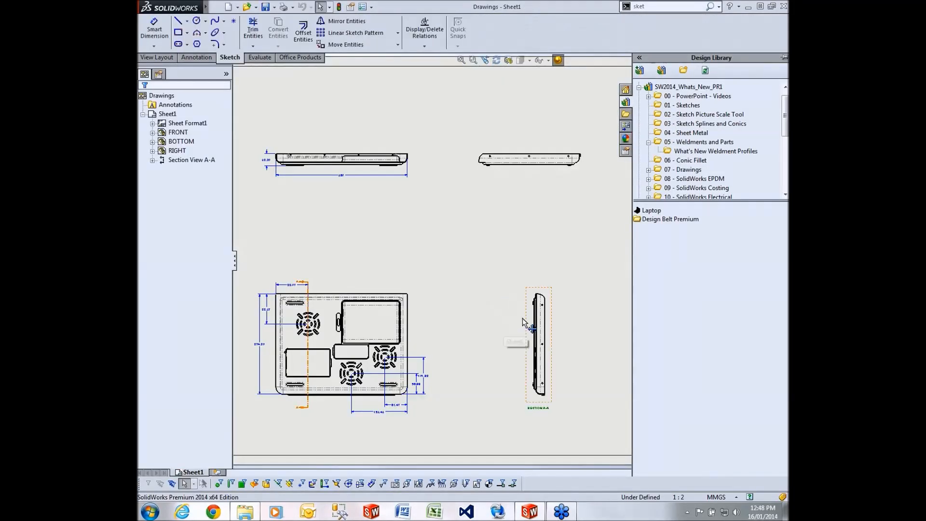
{"action": "left_click", "coordinate": [526, 297]}
{"action": "left_click", "coordinate": [552, 287]}
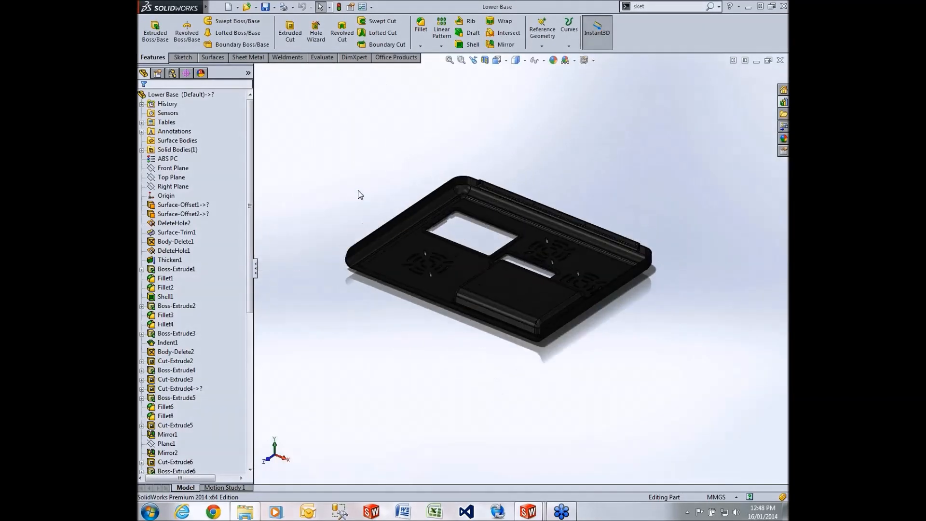
Expand the Lower Base part's Tables folder and show Title Block Table1 in the model view.
{"action": "left_click", "coordinate": [168, 123]}
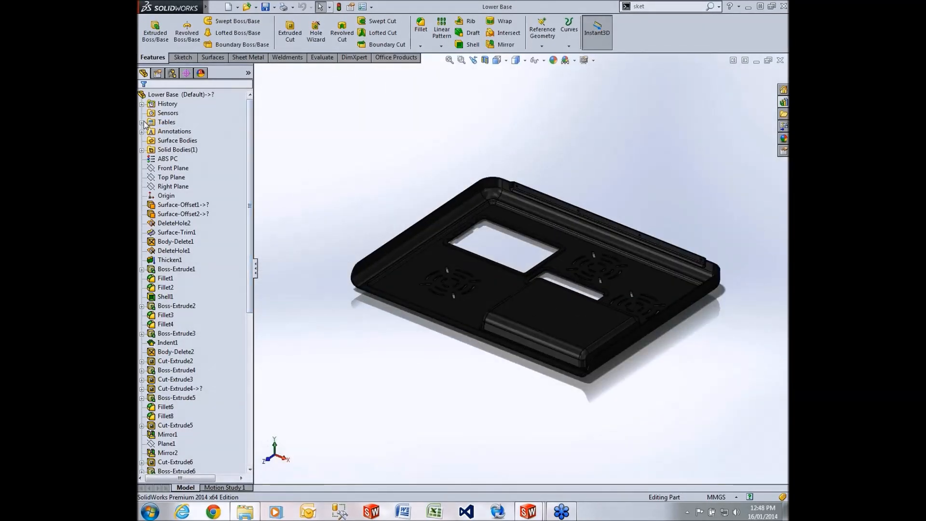
{"action": "double_click", "coordinate": [169, 124]}
{"action": "left_click", "coordinate": [186, 132]}
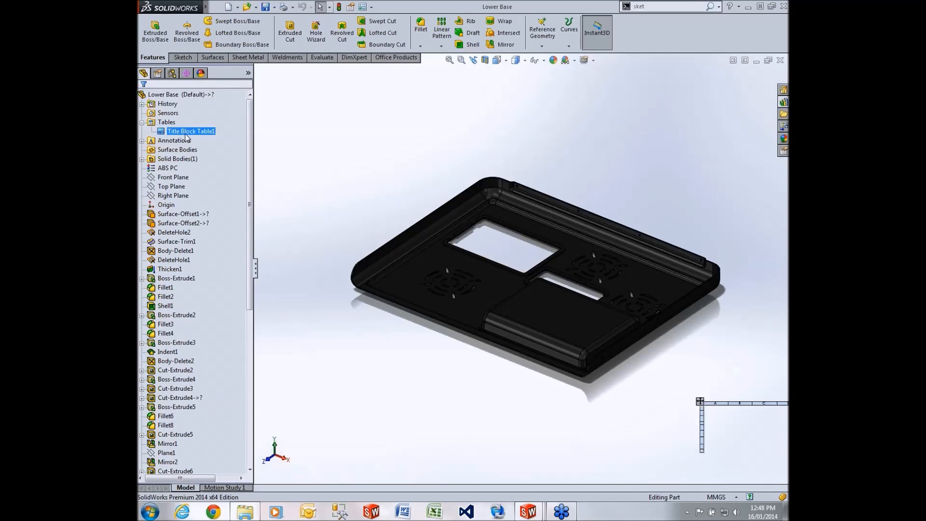
{"action": "right_click", "coordinate": [186, 138]}
{"action": "left_click", "coordinate": [203, 152]}
Orbit the Lower Base model to compare it with the title block table, and examine the table's entries up close.
{"action": "scroll", "coordinate": [508, 211], "scroll_direction": "up", "scroll_amount": 3}
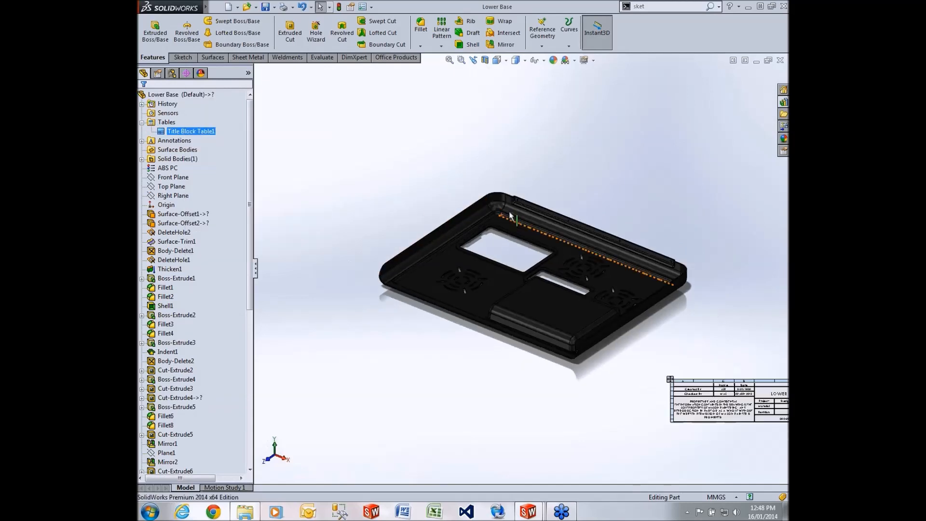
{"action": "scroll", "coordinate": [630, 191], "scroll_direction": "down", "scroll_amount": 1}
{"action": "scroll", "coordinate": [629, 191], "scroll_direction": "up", "scroll_amount": 1}
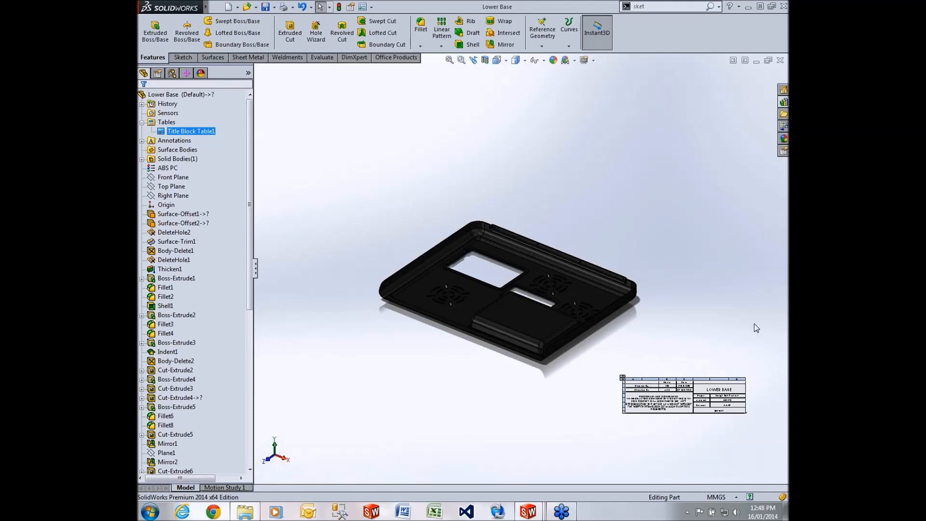
{"action": "middle_click_drag", "start_coordinate": [541, 265], "coordinate": [607, 368]}
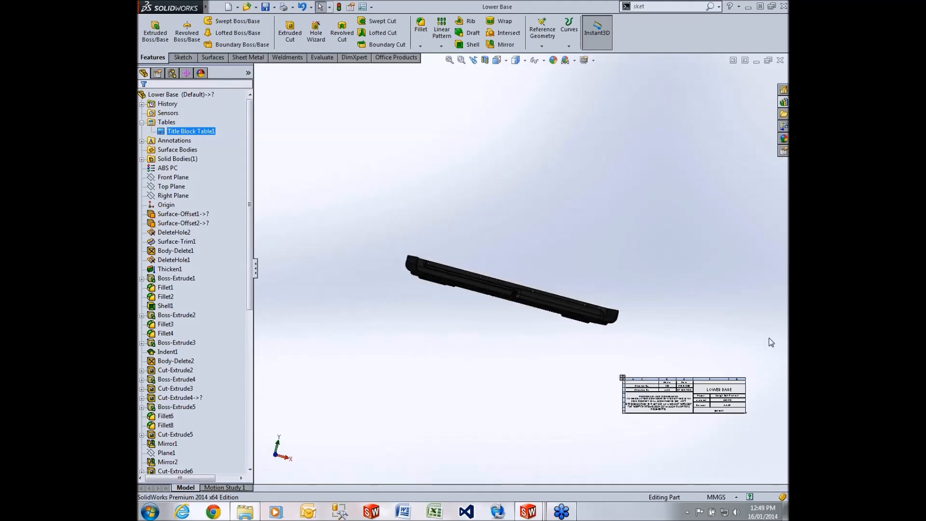
{"action": "middle_click_drag", "start_coordinate": [742, 207], "coordinate": [671, 245]}
{"action": "scroll", "coordinate": [762, 451], "scroll_direction": "down", "scroll_amount": 1}
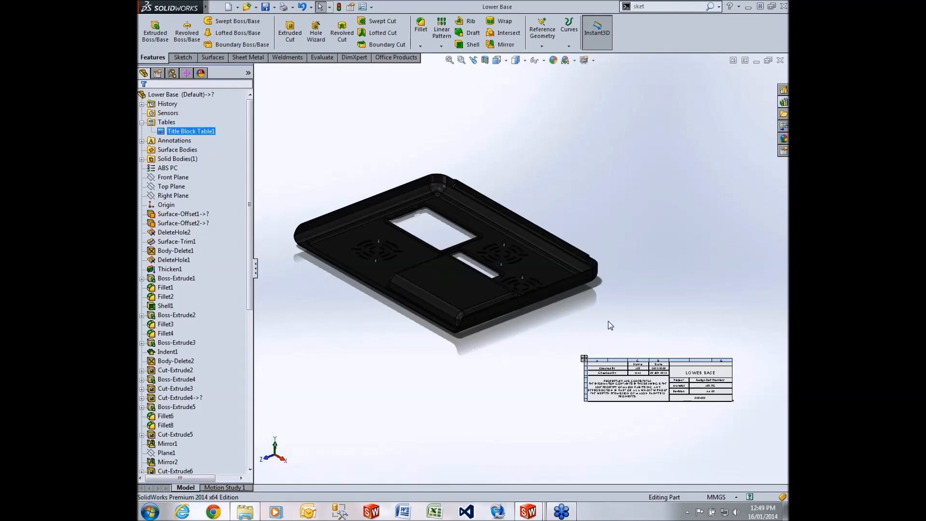
{"action": "scroll", "coordinate": [689, 378], "scroll_direction": "down", "scroll_amount": 5}
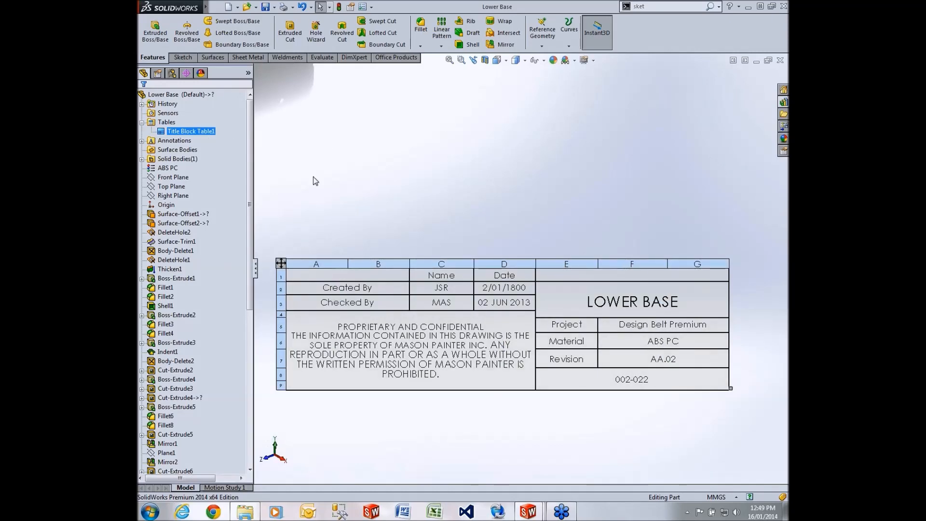
Compare the Lower Base model and title block table with the part's custom file properties, and close the part.
{"action": "scroll", "coordinate": [559, 307], "scroll_direction": "up", "scroll_amount": 8}
{"action": "scroll", "coordinate": [350, 215], "scroll_direction": "down", "scroll_amount": 2}
{"action": "scroll", "coordinate": [350, 215], "scroll_direction": "up", "scroll_amount": 1}
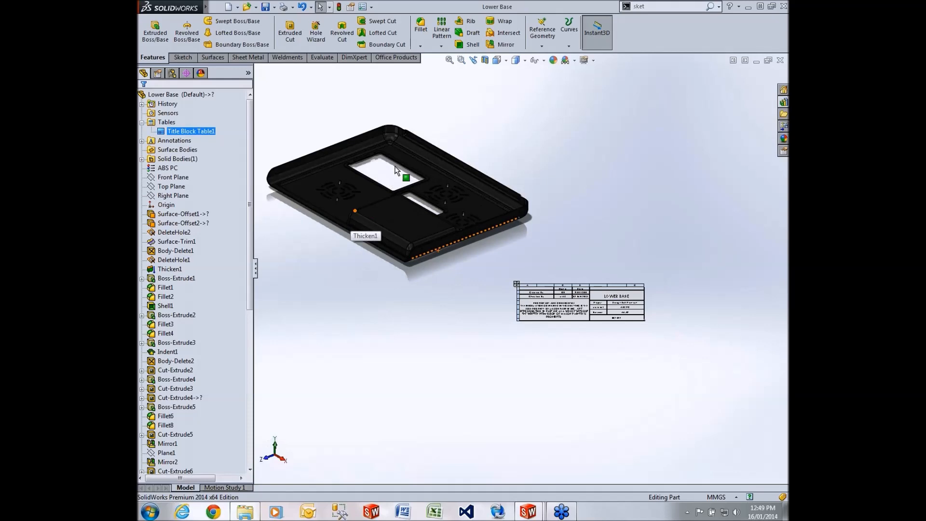
{"action": "middle_click_drag", "start_coordinate": [396, 140], "coordinate": [423, 167], "text": "ctrl"}
{"action": "middle_click_drag", "start_coordinate": [477, 115], "coordinate": [634, 275]}
{"action": "scroll", "coordinate": [592, 336], "scroll_direction": "down", "scroll_amount": 1}
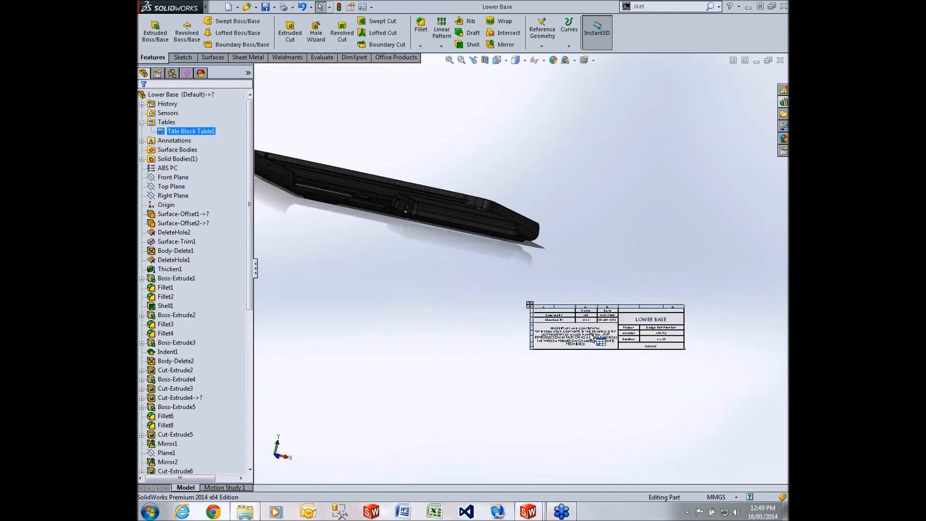
{"action": "scroll", "coordinate": [595, 340], "scroll_direction": "down", "scroll_amount": 3}
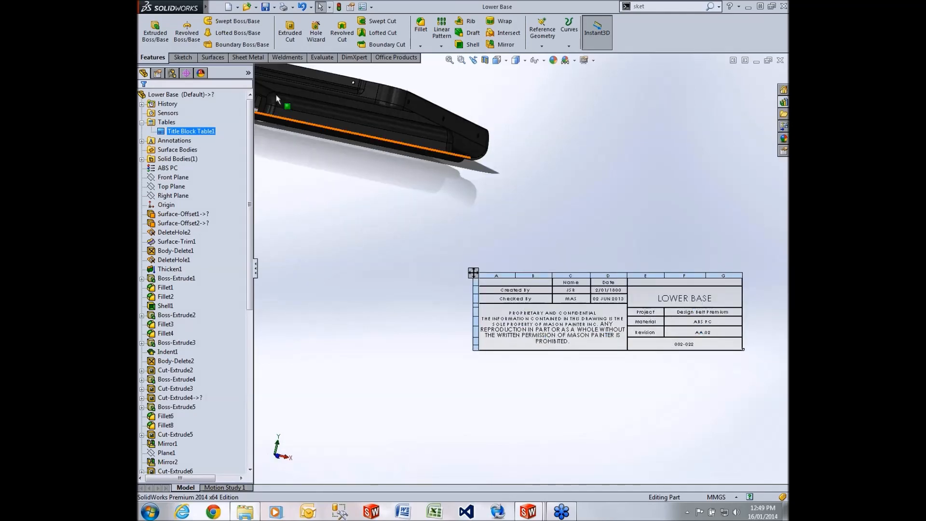
{"action": "left_click", "coordinate": [216, 7]}
{"action": "left_click", "coordinate": [270, 235]}
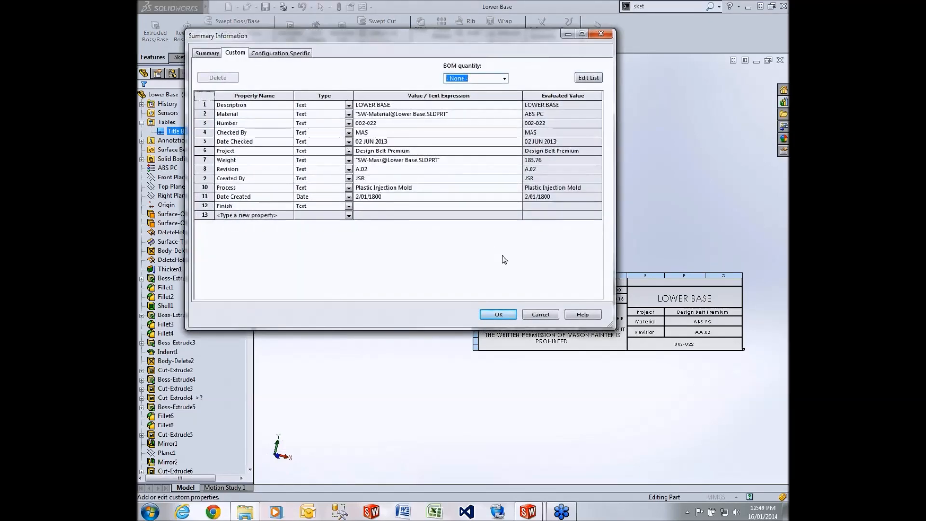
{"action": "left_click", "coordinate": [556, 316]}
{"action": "left_click", "coordinate": [780, 60]}
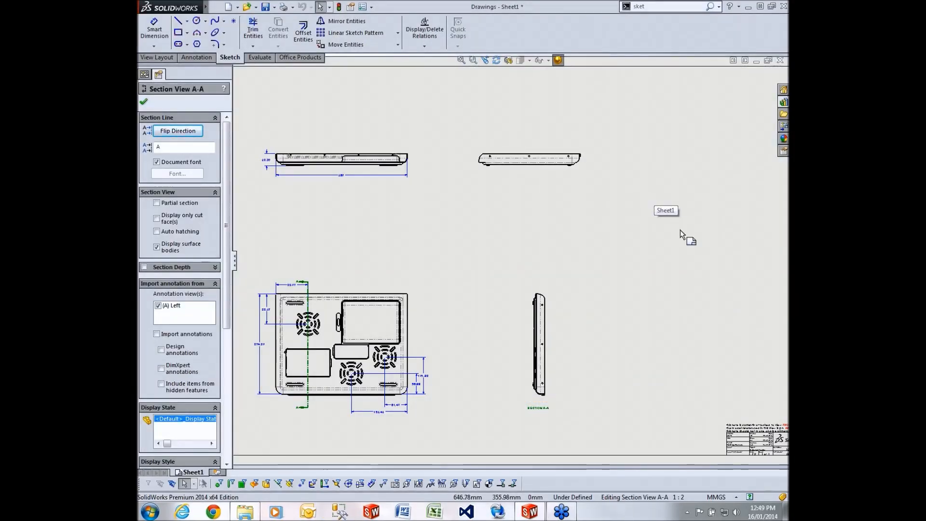
Place the (A) Bottom view of Lower Base from the View Palette on the drawing sheet beside Section View A-A.
{"action": "left_click", "coordinate": [783, 126]}
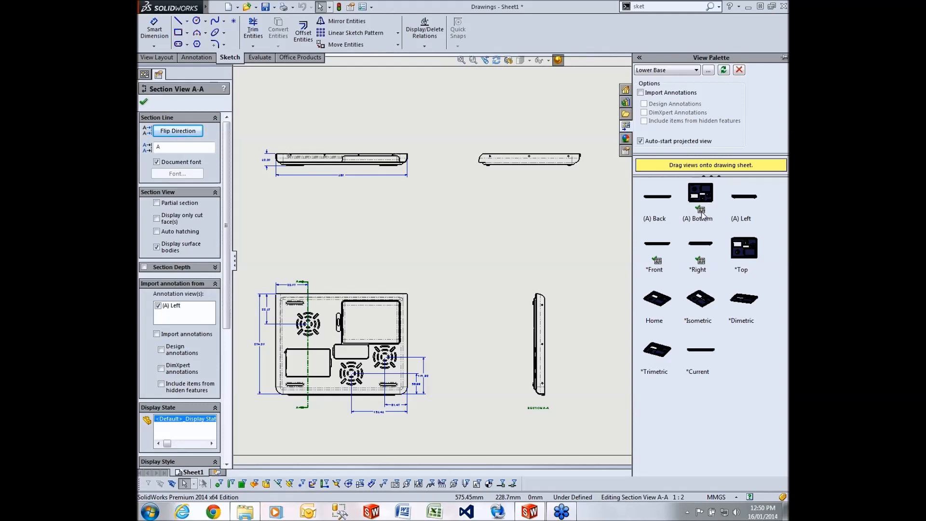
{"action": "left_click_drag", "start_coordinate": [700, 238], "coordinate": [439, 278]}
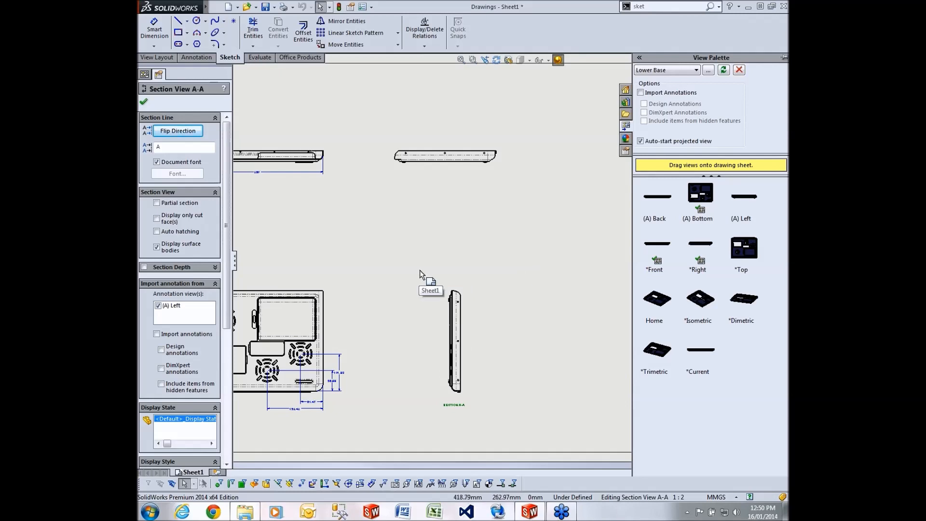
{"action": "left_click", "coordinate": [700, 195]}
{"action": "mouse_move", "coordinate": [702, 197]}
{"action": "left_mouse_down"}
{"action": "mouse_move", "coordinate": [342, 353]}
{"action": "mouse_move", "coordinate": [610, 353]}
{"action": "left_mouse_up"}
{"action": "key", "text": "Escape"}
{"action": "middle_click_drag", "start_coordinate": [499, 222], "coordinate": [573, 211]}
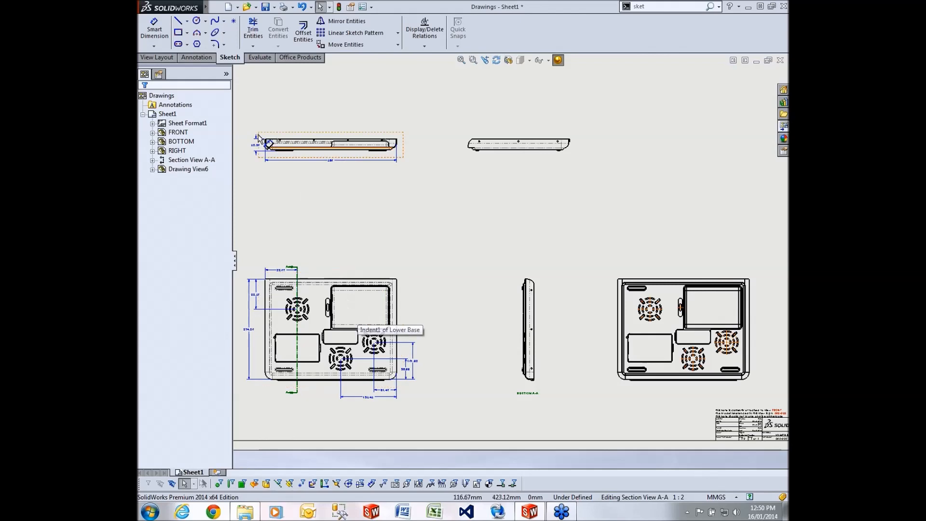
Delete the extra bottom view placed beside Section View A-A.
{"action": "left_click", "coordinate": [156, 57]}
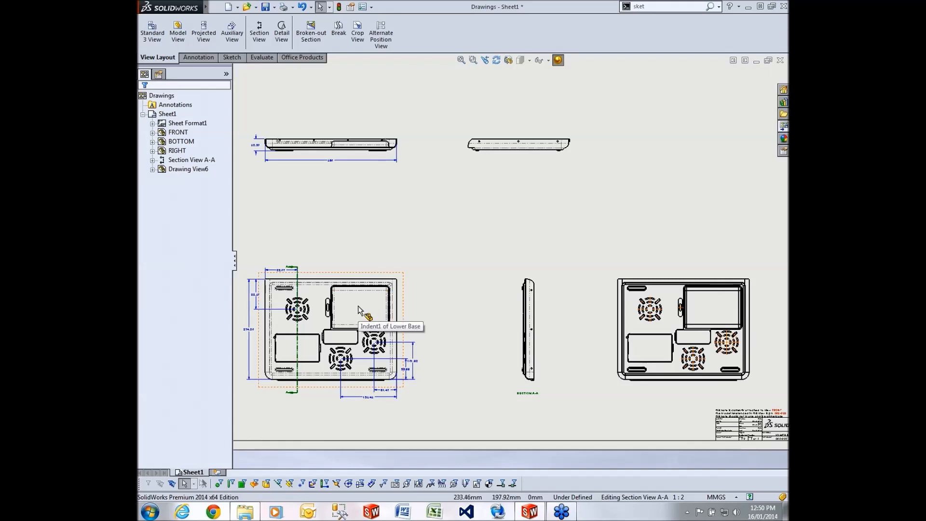
{"action": "left_click", "coordinate": [643, 276]}
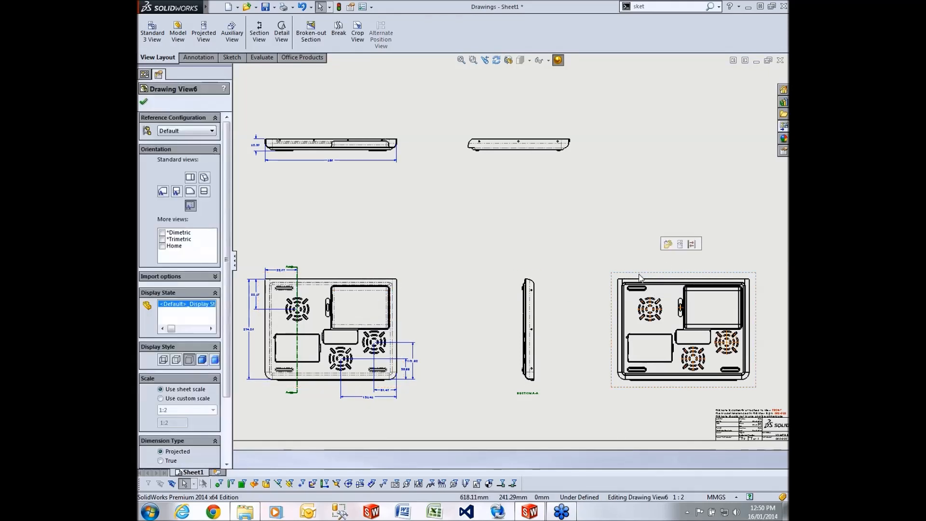
{"action": "key", "text": "Delete"}
{"action": "key", "text": "Return"}
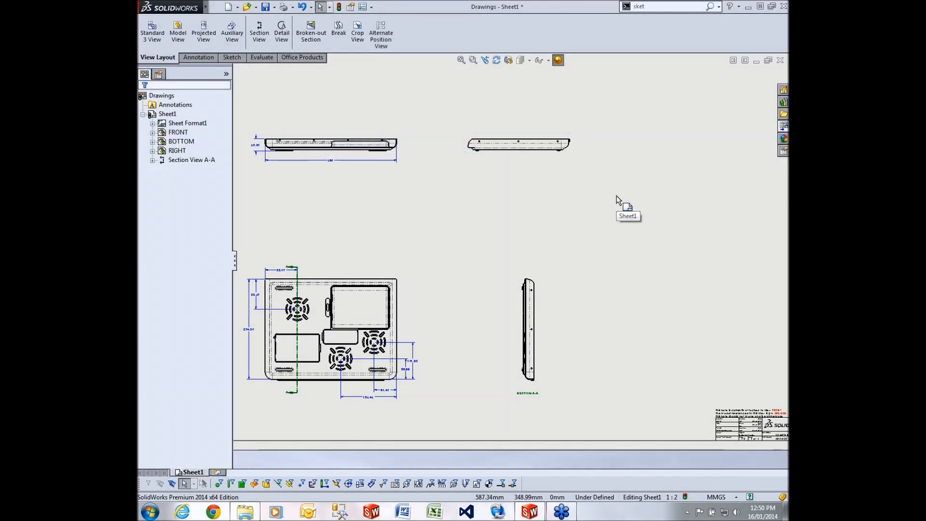
{"action": "scroll", "coordinate": [607, 234], "scroll_direction": "down", "scroll_amount": 5}
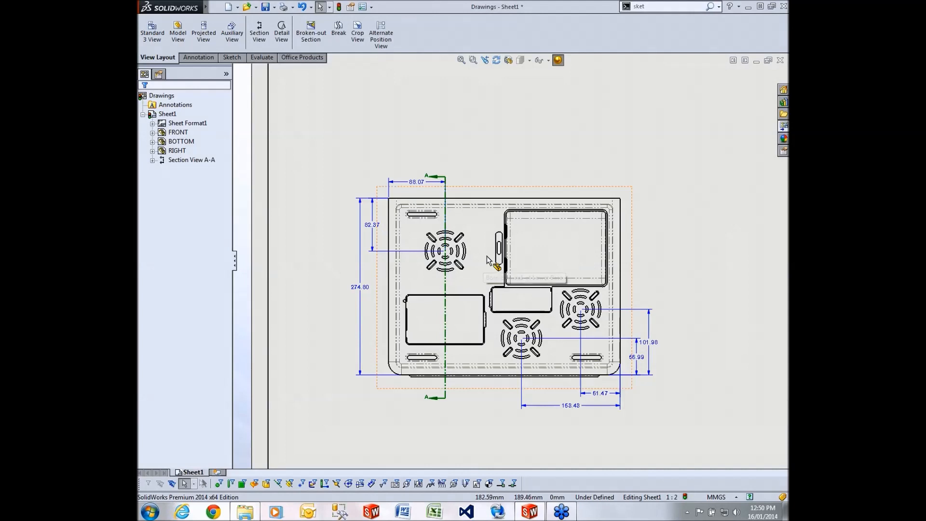
{"action": "scroll", "coordinate": [480, 272], "scroll_direction": "down", "scroll_amount": 1}
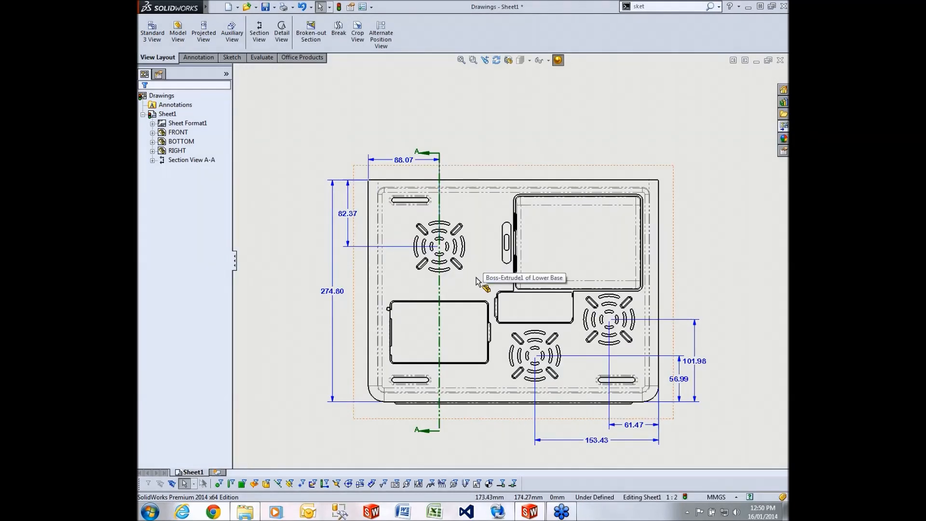
{"action": "right_click", "coordinate": [440, 290]}
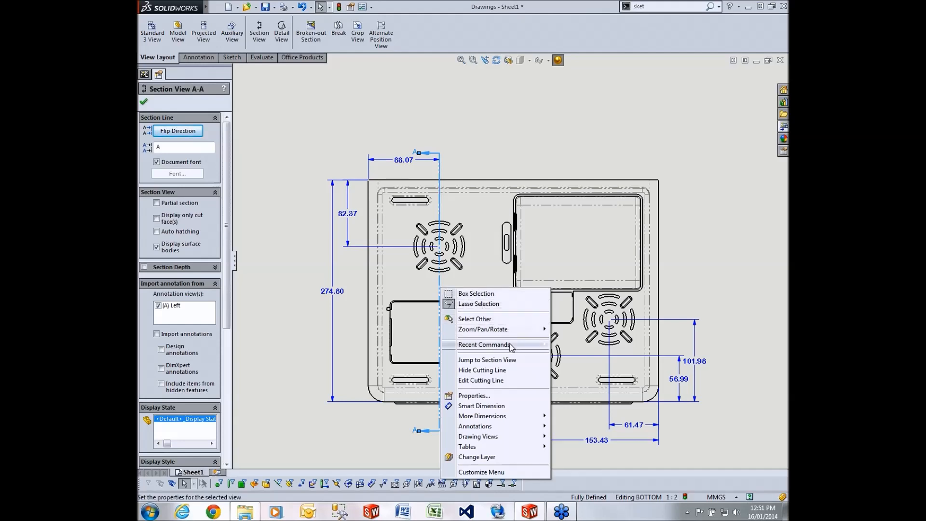
{"action": "mouse_move", "coordinate": [511, 346]}
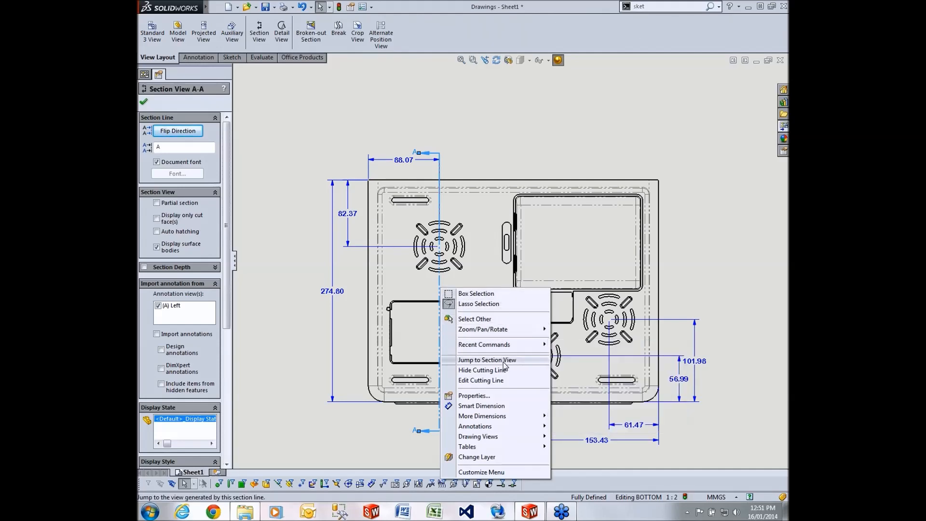
{"action": "left_click", "coordinate": [481, 380]}
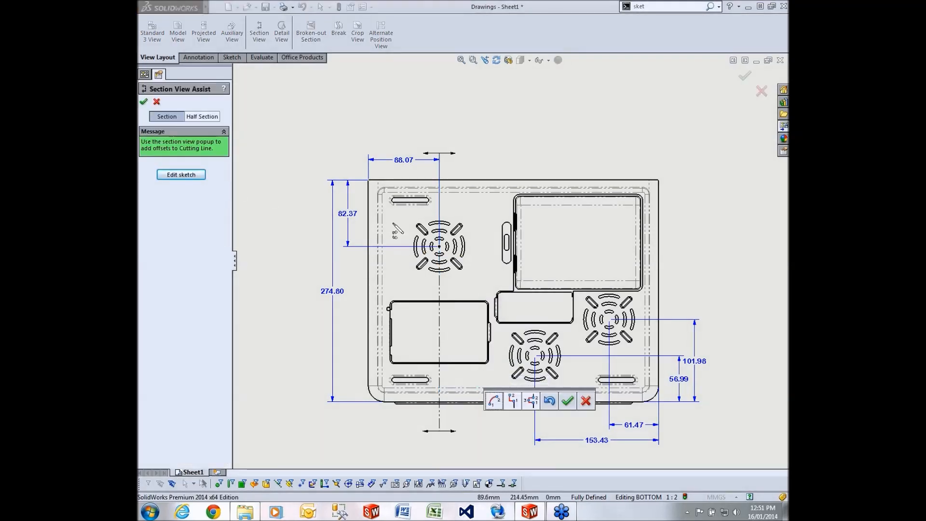
{"action": "key", "text": "Escape"}
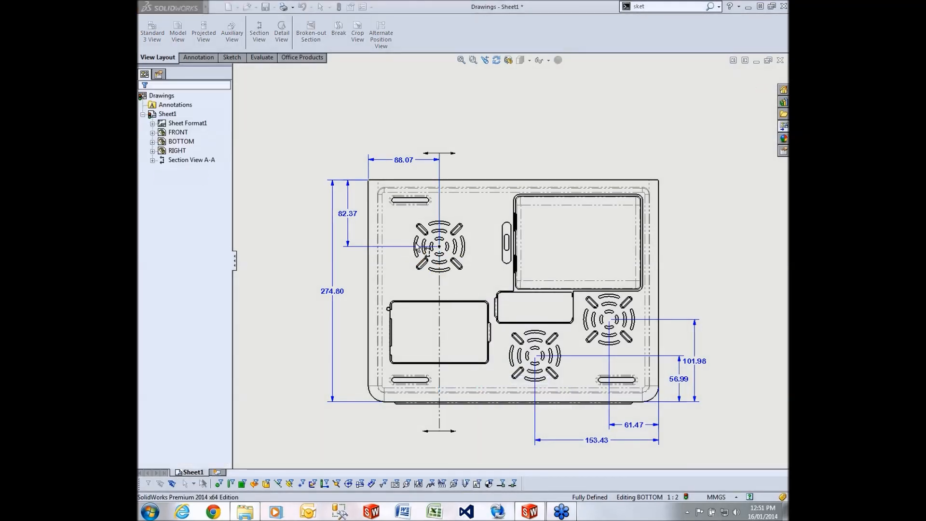
Try to add a single offset to the section A-A cutting line in the BOTTOM view with Edit Cutting Line.
{"action": "left_click", "coordinate": [439, 293]}
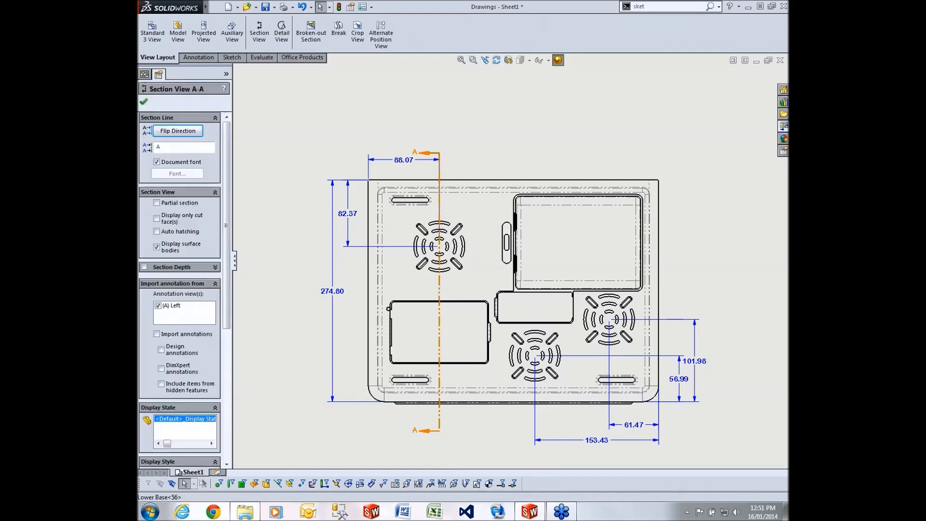
{"action": "right_click", "coordinate": [439, 292]}
{"action": "left_click", "coordinate": [464, 379]}
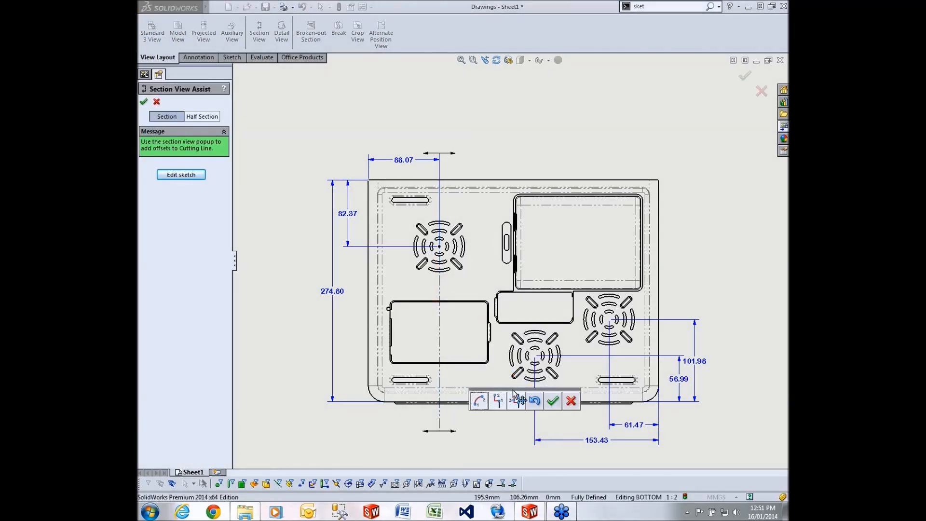
{"action": "mouse_move", "coordinate": [513, 391]}
{"action": "left_mouse_down"}
{"action": "mouse_move", "coordinate": [261, 292]}
{"action": "mouse_move", "coordinate": [322, 258]}
{"action": "left_mouse_up"}
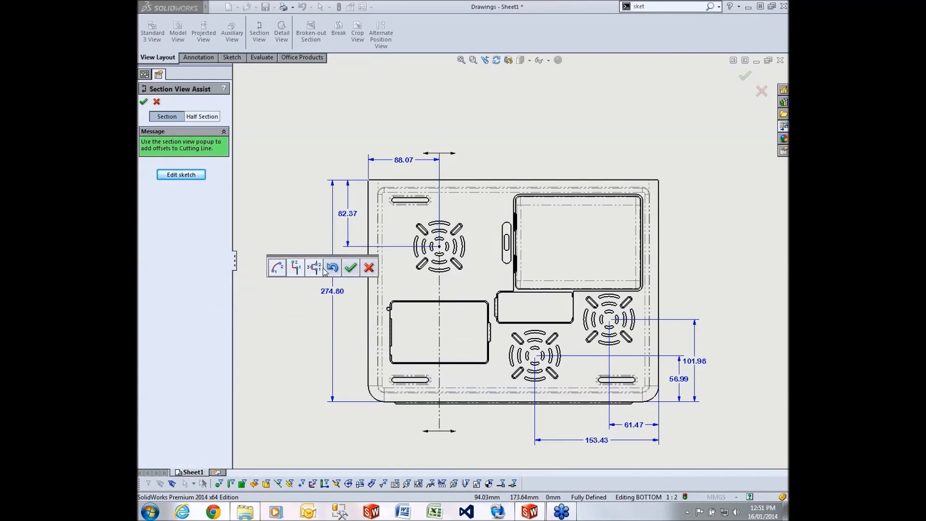
{"action": "left_click", "coordinate": [296, 268]}
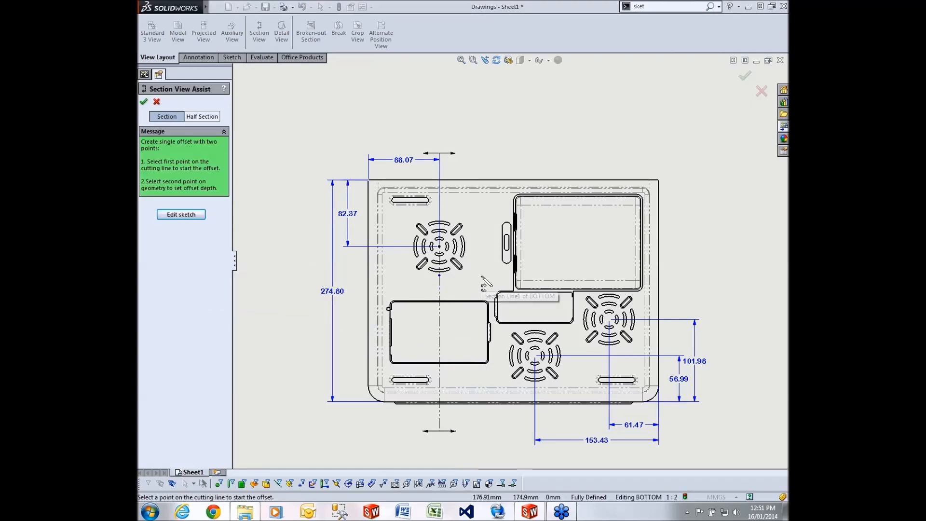
{"action": "scroll", "coordinate": [515, 276], "scroll_direction": "down", "scroll_amount": 5}
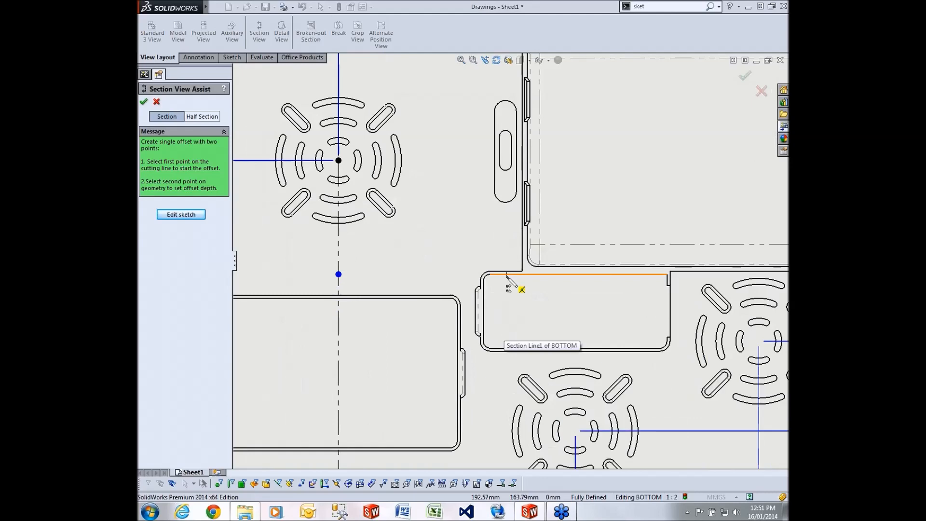
{"action": "scroll", "coordinate": [509, 285], "scroll_direction": "up", "scroll_amount": 5}
{"action": "scroll", "coordinate": [496, 289], "scroll_direction": "down", "scroll_amount": 7}
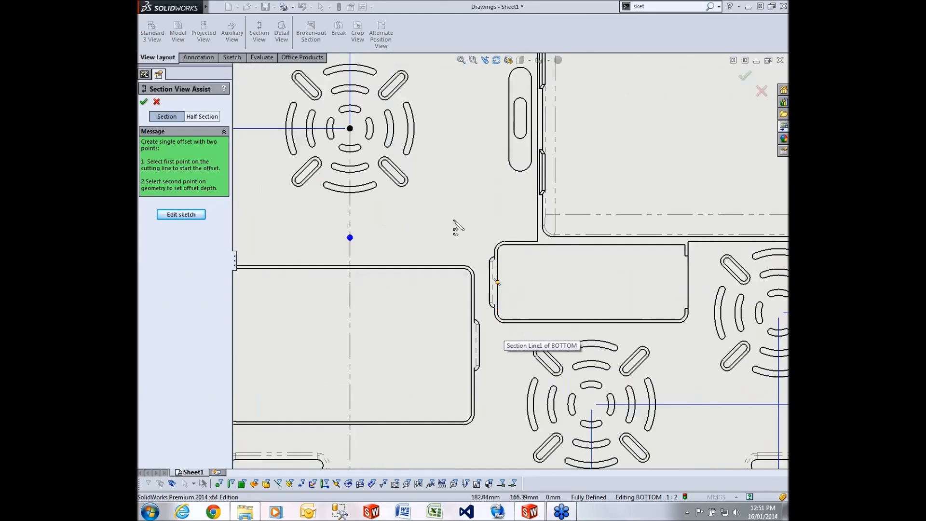
{"action": "scroll", "coordinate": [522, 212], "scroll_direction": "up", "scroll_amount": 6}
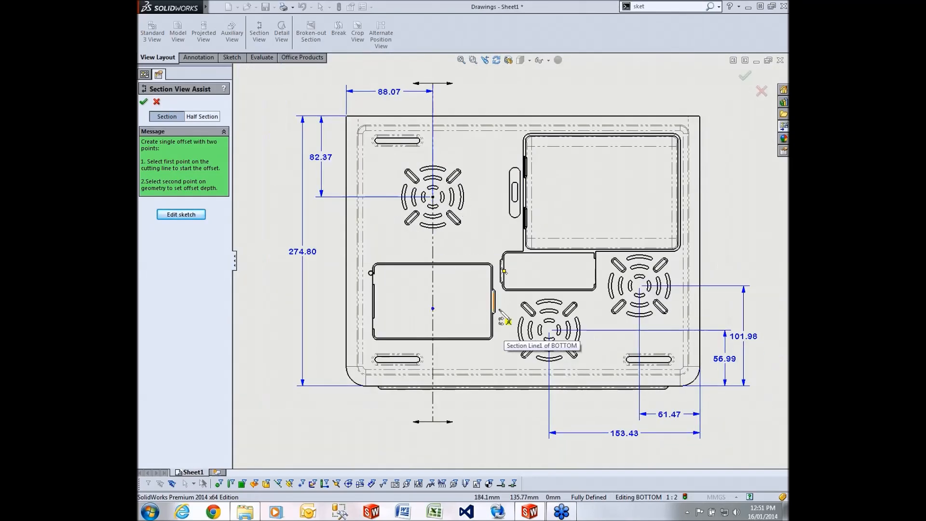
{"action": "scroll", "coordinate": [503, 280], "scroll_direction": "down", "scroll_amount": 3}
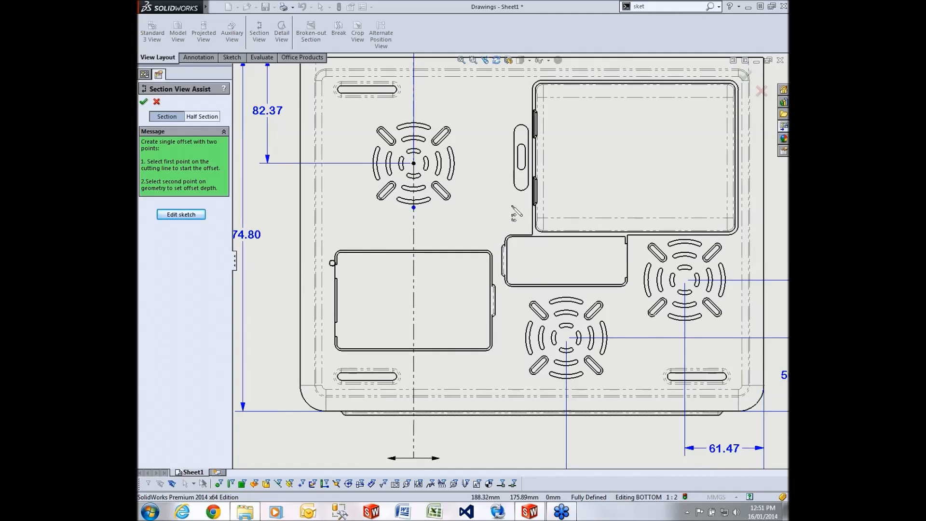
{"action": "scroll", "coordinate": [519, 192], "scroll_direction": "up", "scroll_amount": 4}
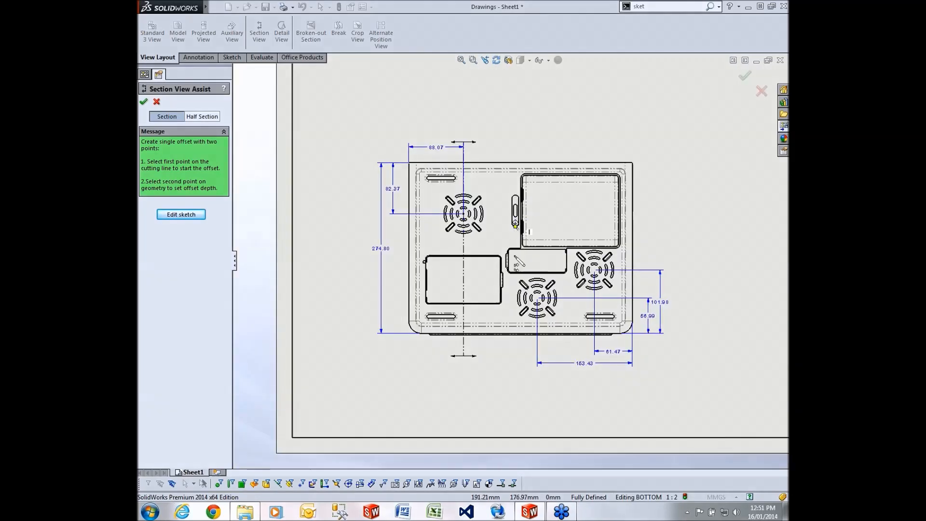
{"action": "key", "text": "Escape"}
{"action": "right_click", "coordinate": [513, 257]}
Start Replace Model from the BOTTOM view with all parent views, FRONT, BOTTOM and RIGHT, included.
{"action": "scroll", "coordinate": [513, 258], "scroll_direction": "up", "scroll_amount": 4}
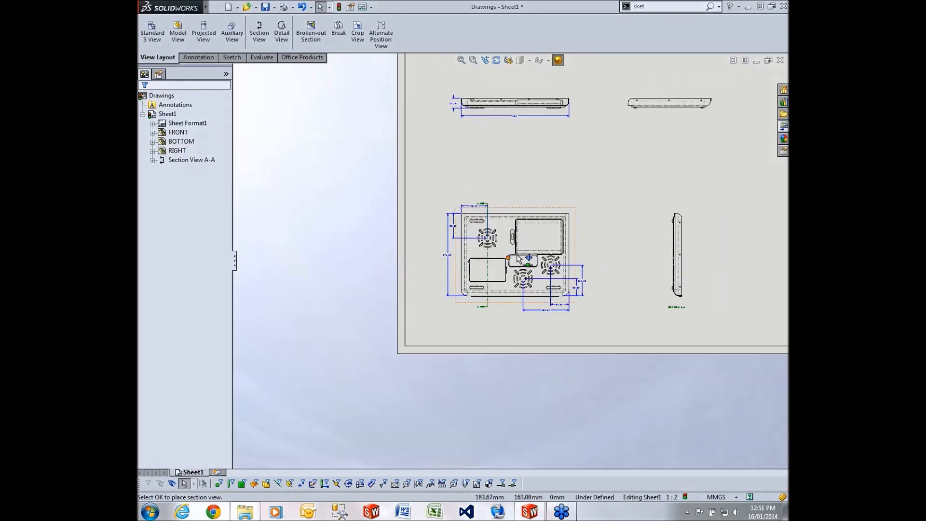
{"action": "middle_click_drag", "start_coordinate": [562, 207], "coordinate": [431, 267]}
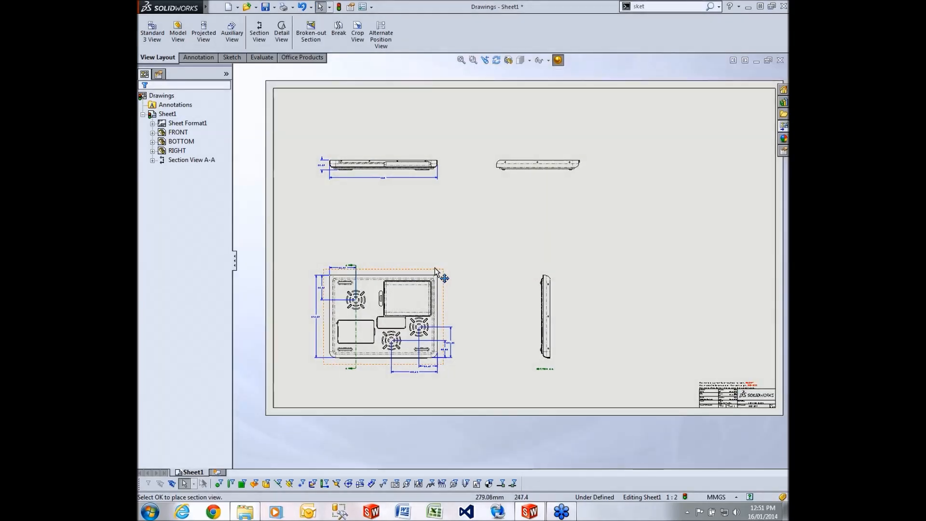
{"action": "left_click", "coordinate": [442, 303]}
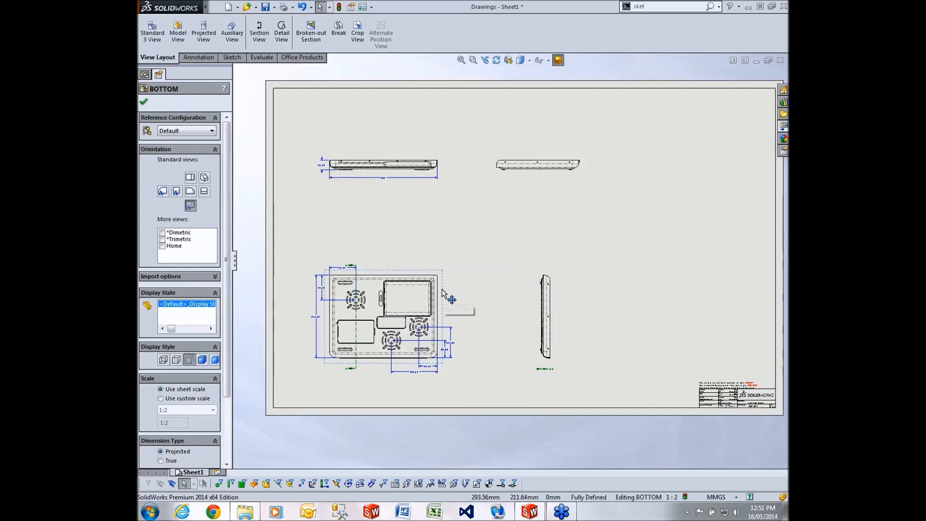
{"action": "right_click", "coordinate": [443, 293]}
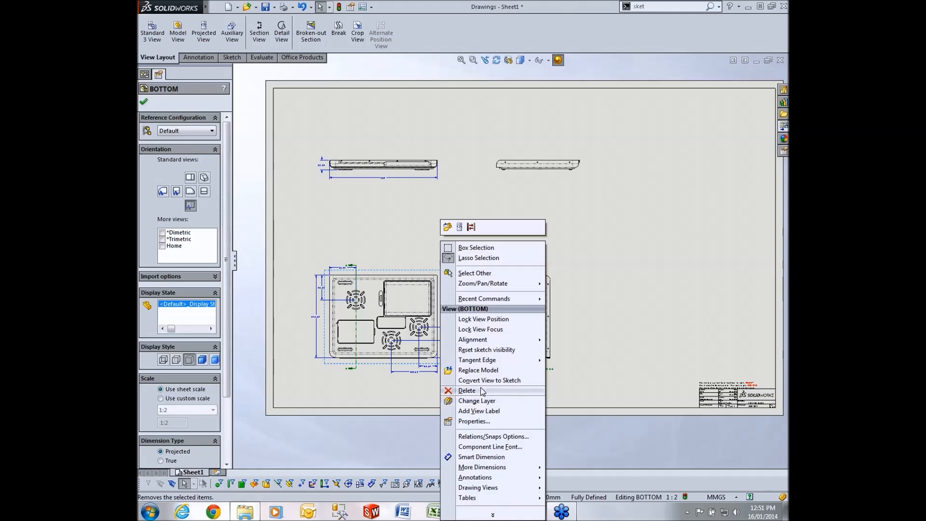
{"action": "left_click", "coordinate": [479, 370]}
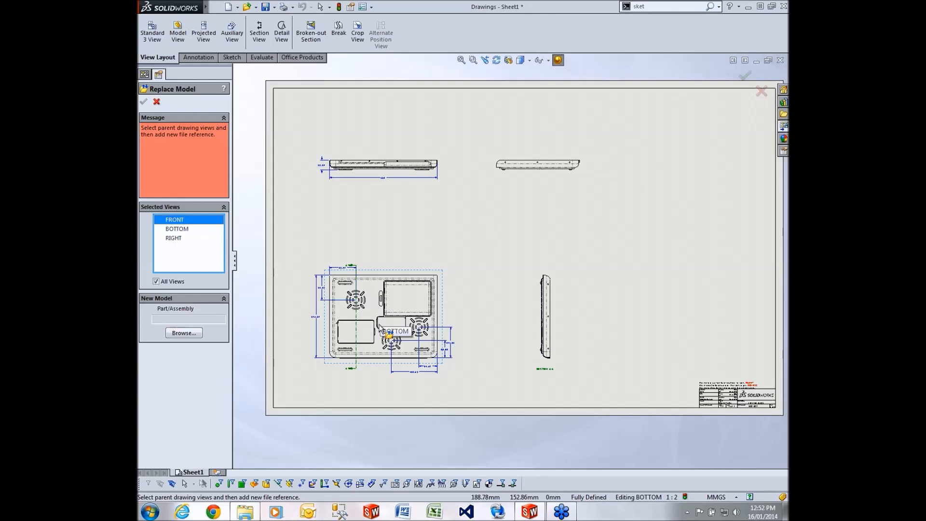
{"action": "scroll", "coordinate": [340, 324], "scroll_direction": "down", "scroll_amount": 1}
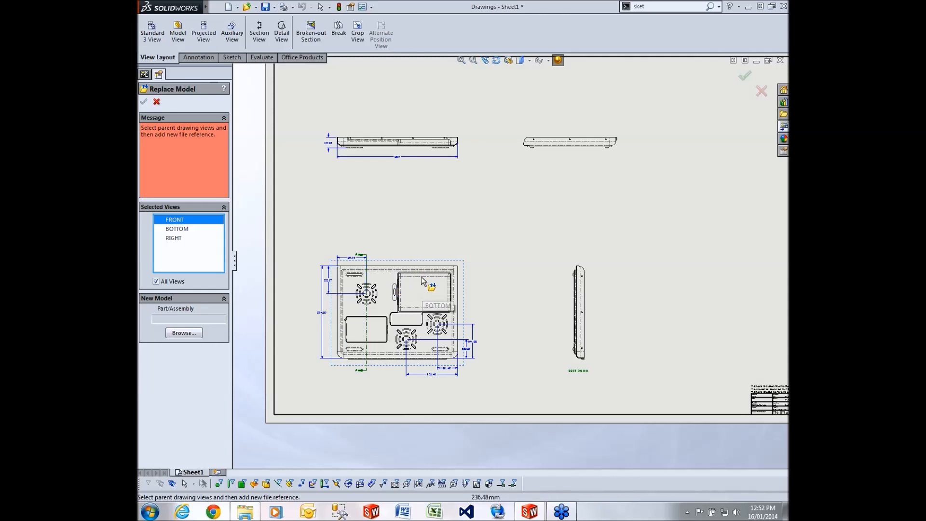
{"action": "scroll", "coordinate": [328, 318], "scroll_direction": "down", "scroll_amount": 1}
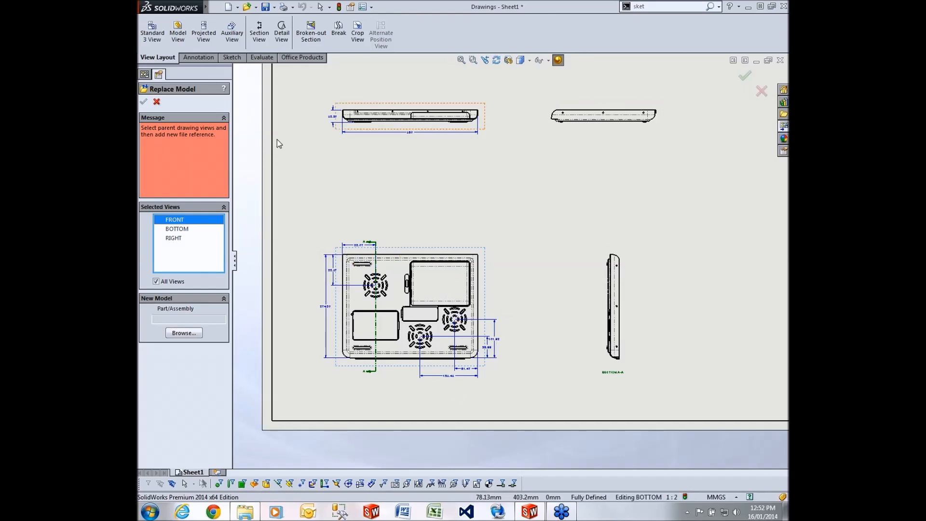
Choose the laptop assembly from the 07 - Drawings folder as the new model and apply the replacement to all views.
{"action": "left_click", "coordinate": [186, 335]}
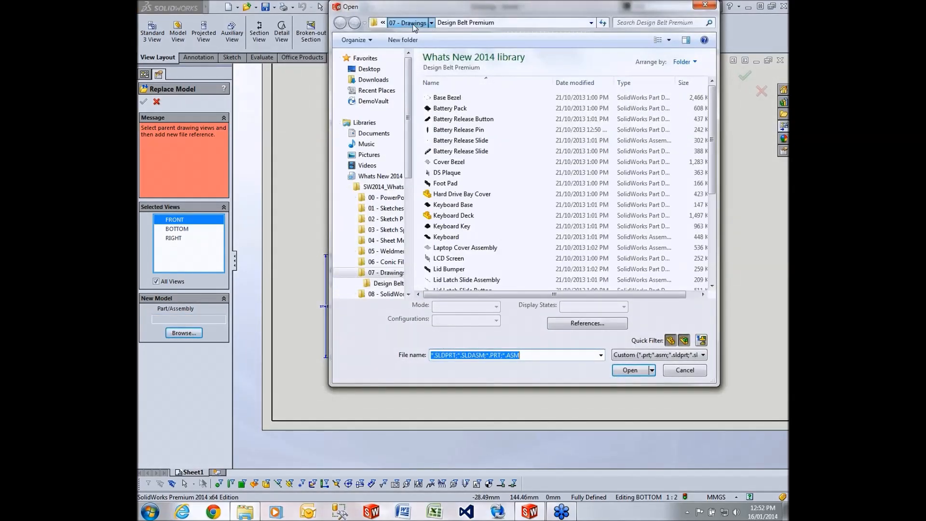
{"action": "left_click", "coordinate": [412, 24]}
{"action": "double_click", "coordinate": [439, 108]}
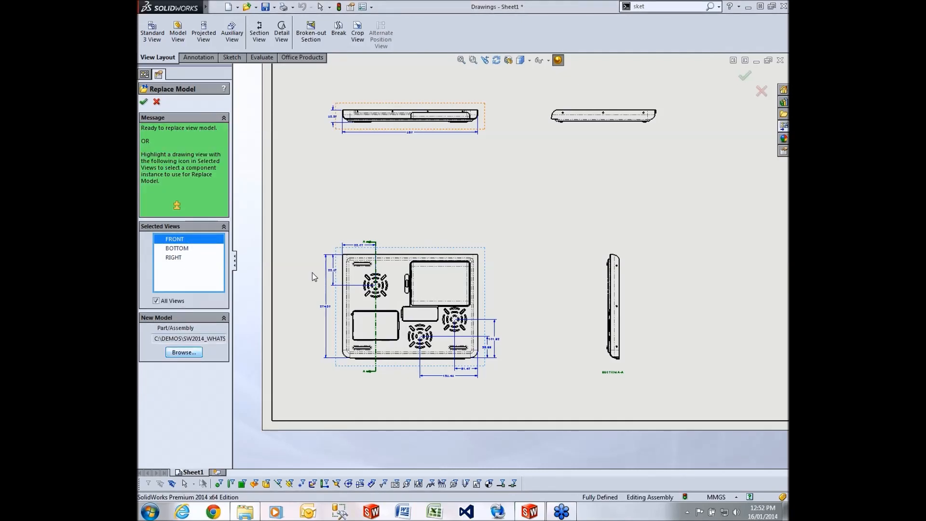
{"action": "scroll", "coordinate": [416, 298], "scroll_direction": "down", "scroll_amount": 2}
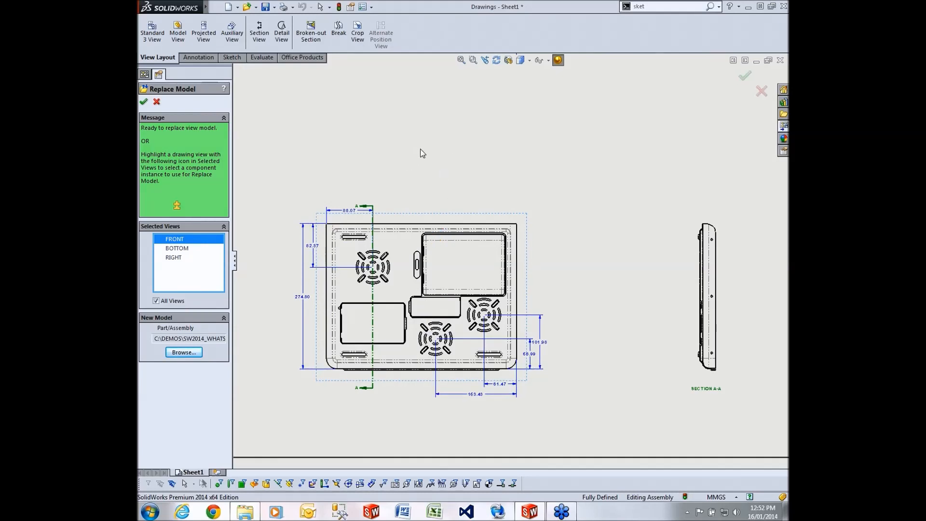
{"action": "scroll", "coordinate": [434, 186], "scroll_direction": "up", "scroll_amount": 2}
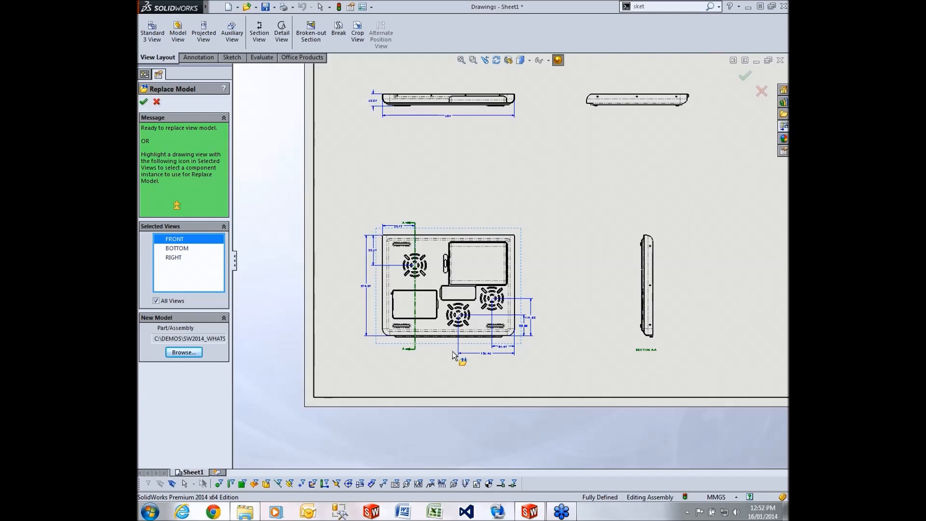
{"action": "scroll", "coordinate": [461, 371], "scroll_direction": "down", "scroll_amount": 1}
{"action": "scroll", "coordinate": [386, 330], "scroll_direction": "down", "scroll_amount": 1}
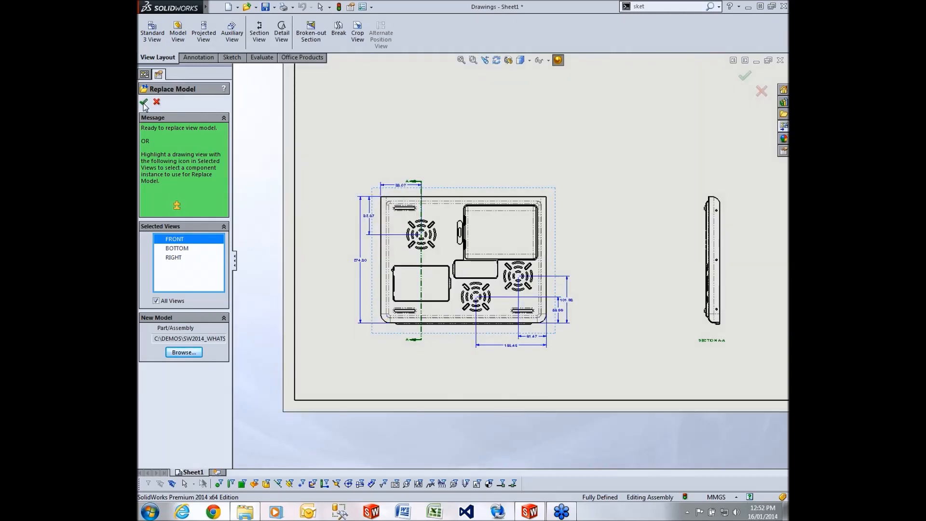
{"action": "key", "text": "Return"}
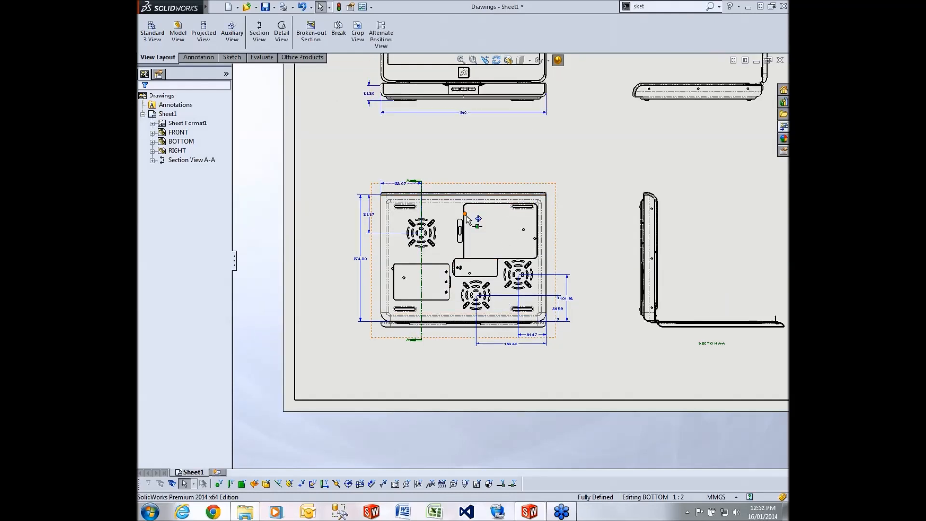
Open the section A-A cutting line in the BOTTOM view for editing and start a single offset.
{"action": "scroll", "coordinate": [473, 170], "scroll_direction": "up", "scroll_amount": 1}
{"action": "mouse_move", "coordinate": [473, 176]}
{"action": "middle_mouse_down"}
{"action": "mouse_move", "coordinate": [477, 269]}
{"action": "mouse_move", "coordinate": [446, 194]}
{"action": "middle_mouse_up"}
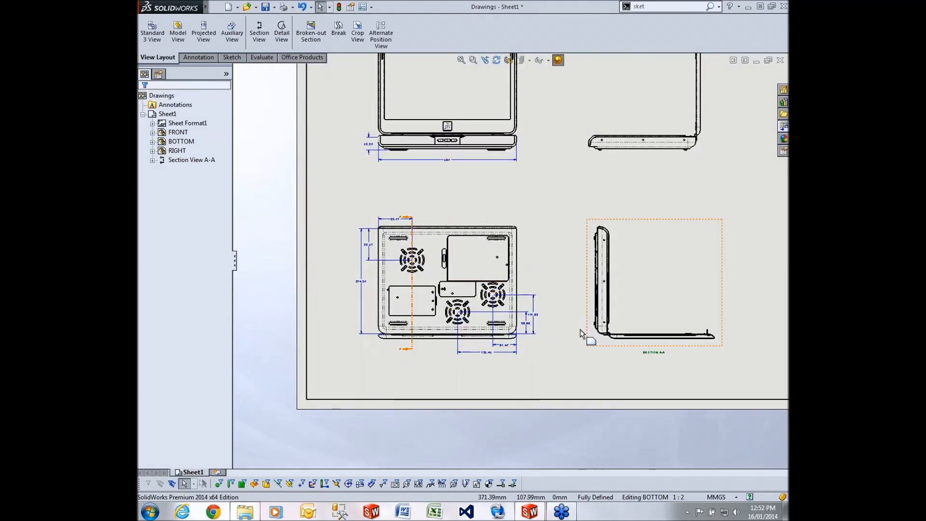
{"action": "scroll", "coordinate": [452, 258], "scroll_direction": "down", "scroll_amount": 8}
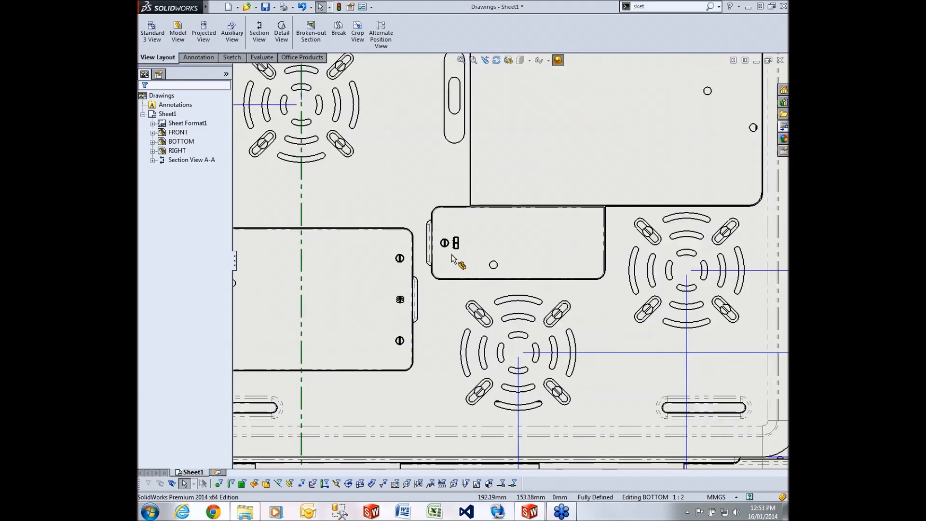
{"action": "scroll", "coordinate": [452, 257], "scroll_direction": "up", "scroll_amount": 1}
{"action": "scroll", "coordinate": [451, 306], "scroll_direction": "up", "scroll_amount": 2}
{"action": "scroll", "coordinate": [450, 303], "scroll_direction": "up", "scroll_amount": 2}
{"action": "right_click", "coordinate": [431, 250]}
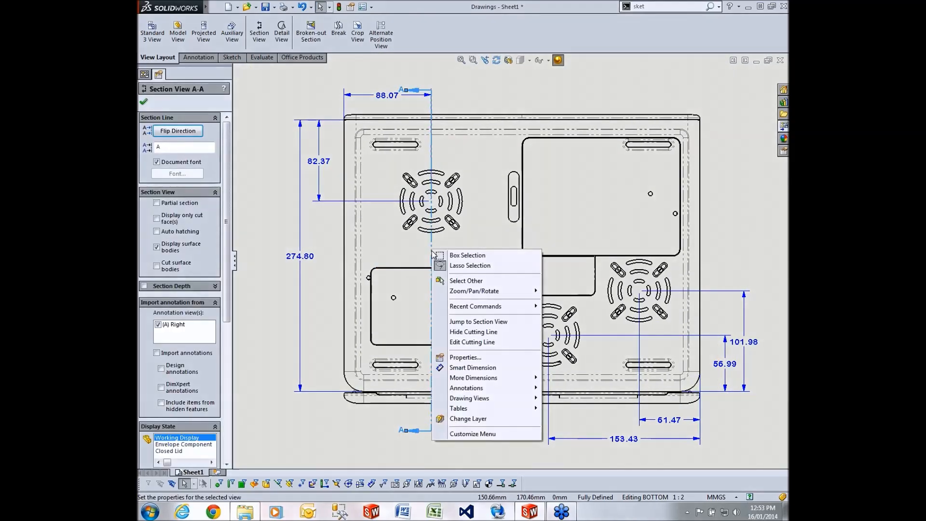
{"action": "left_click", "coordinate": [475, 342]}
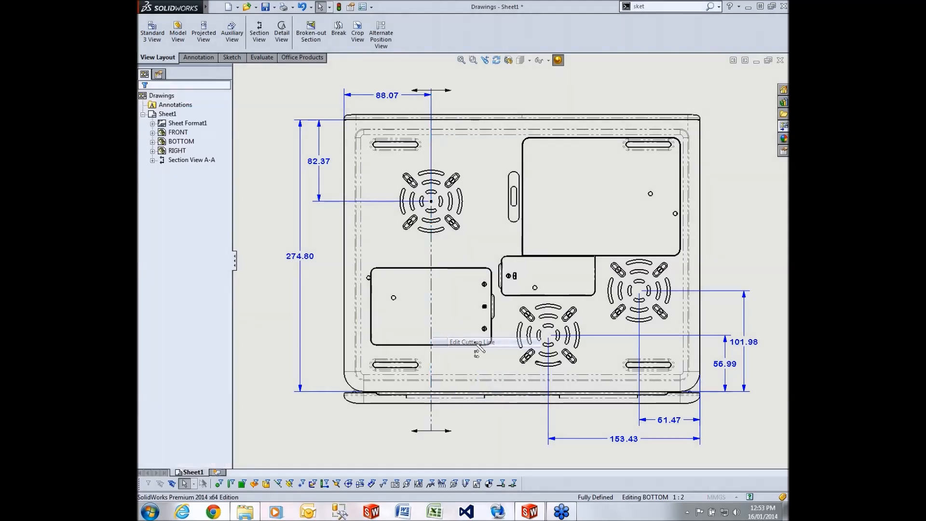
{"action": "left_click", "coordinate": [510, 359]}
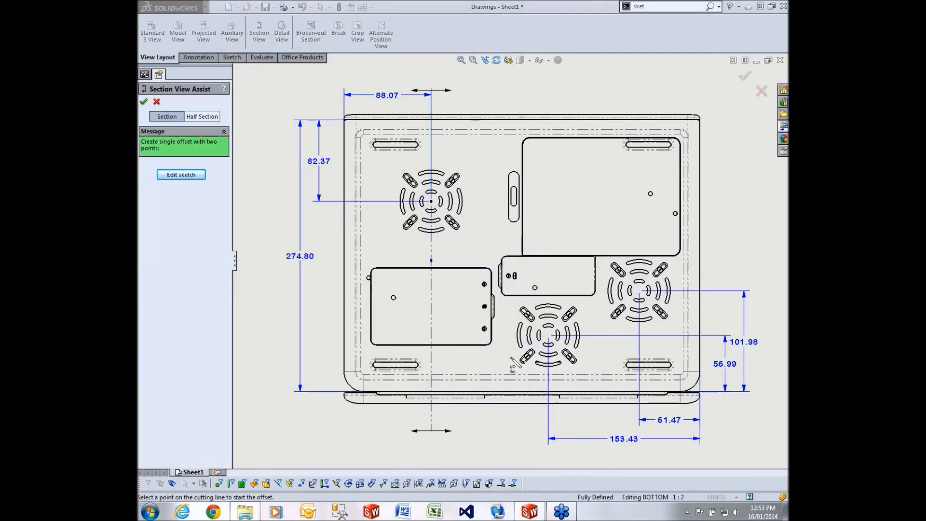
Offset the cutting line from below the upper fan vent through the screw on the small cover, and accept the change.
{"action": "scroll", "coordinate": [501, 241], "scroll_direction": "down", "scroll_amount": 3}
{"action": "scroll", "coordinate": [512, 247], "scroll_direction": "down", "scroll_amount": 1}
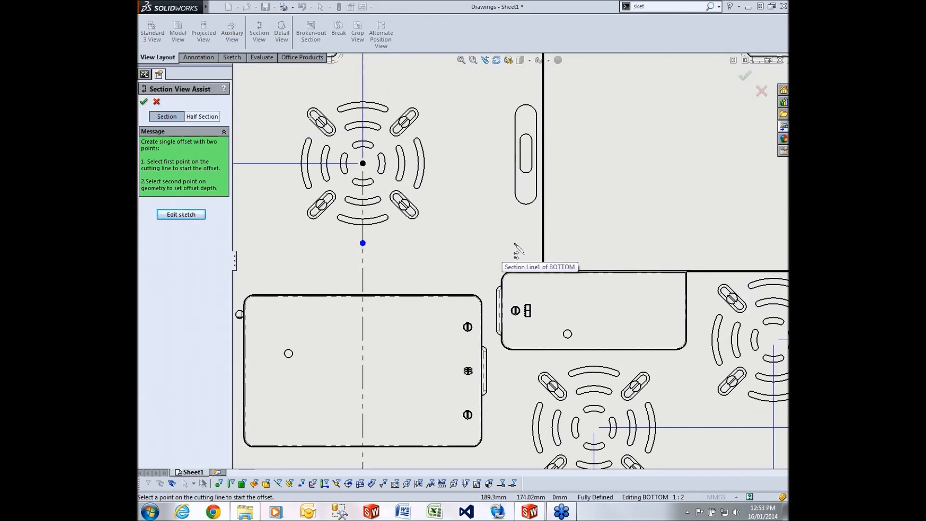
{"action": "left_click", "coordinate": [515, 250]}
{"action": "scroll", "coordinate": [525, 309], "scroll_direction": "up", "scroll_amount": 3}
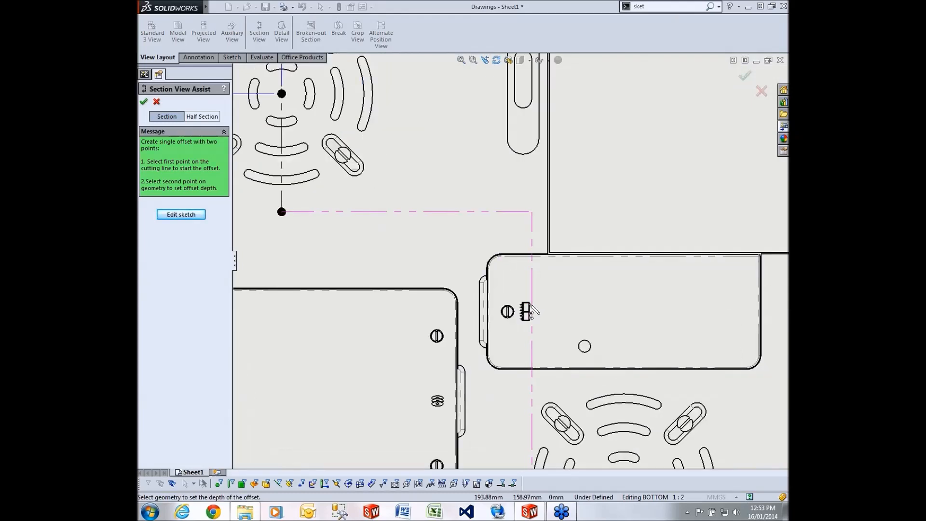
{"action": "left_click", "coordinate": [504, 315]}
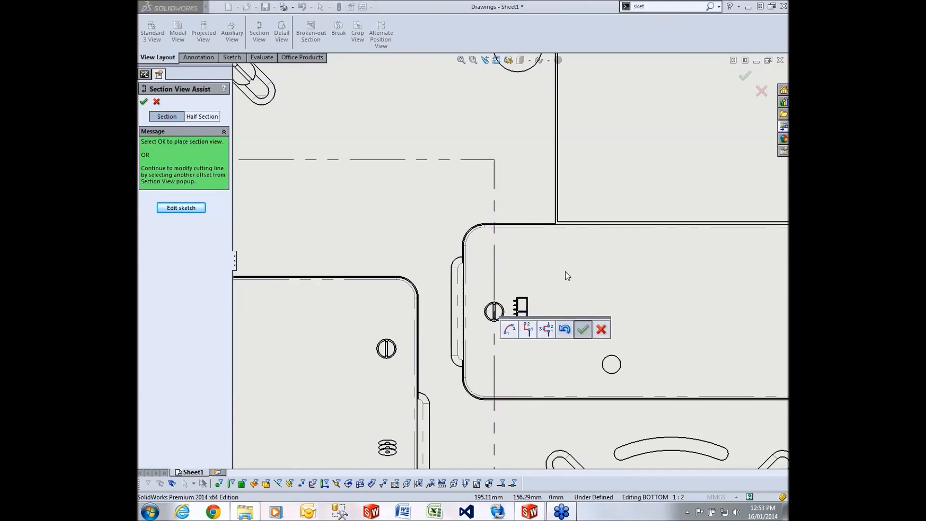
{"action": "key", "text": "Return"}
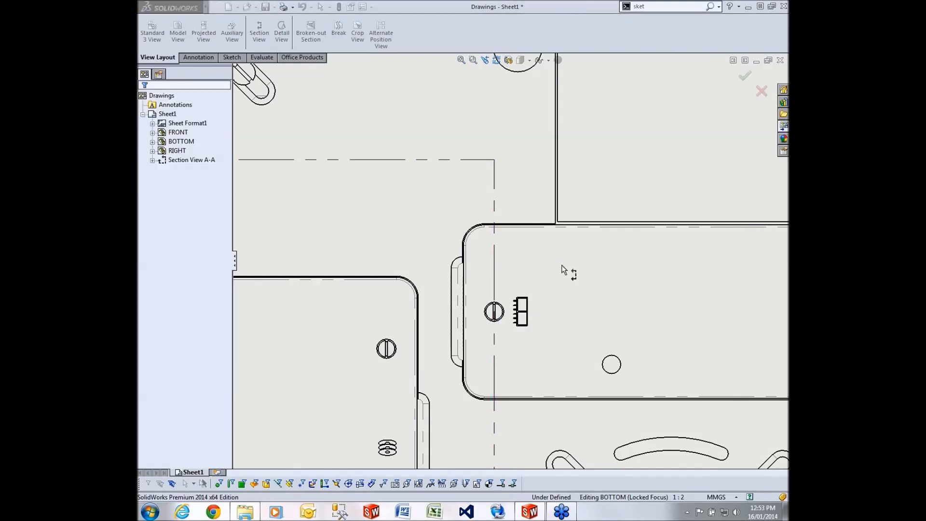
Examine Section View A-A up close where the offset cut passes through the cover screw and nut.
{"action": "scroll", "coordinate": [617, 281], "scroll_direction": "up", "scroll_amount": 10}
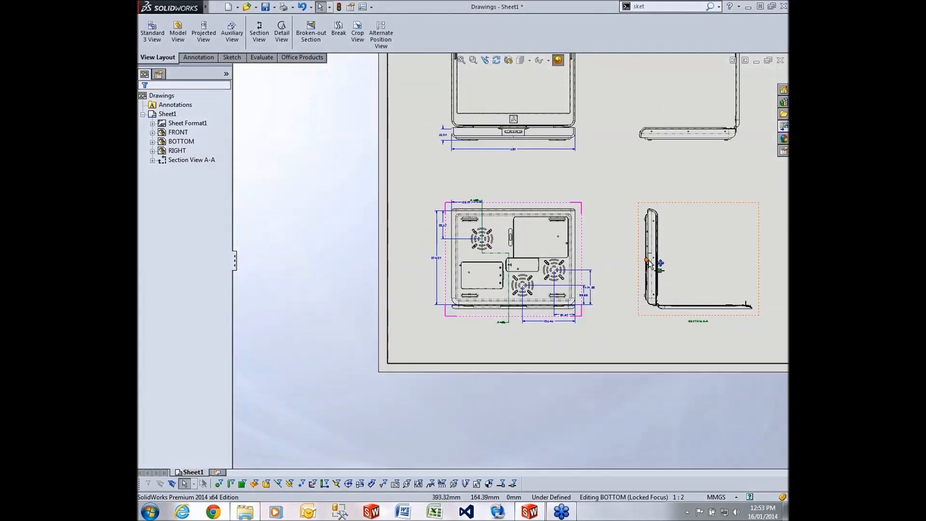
{"action": "scroll", "coordinate": [656, 260], "scroll_direction": "down", "scroll_amount": 5}
{"action": "scroll", "coordinate": [573, 235], "scroll_direction": "down", "scroll_amount": 3}
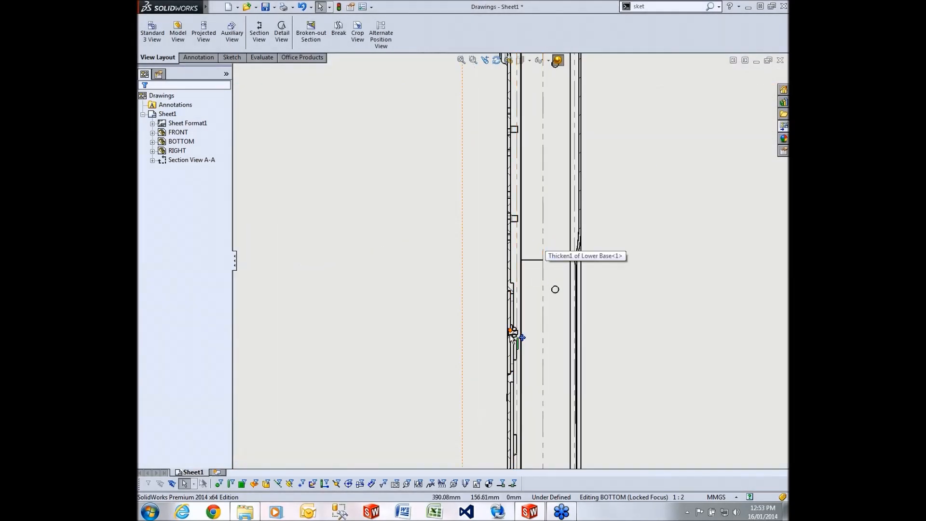
{"action": "scroll", "coordinate": [506, 299], "scroll_direction": "down", "scroll_amount": 4}
{"action": "scroll", "coordinate": [497, 285], "scroll_direction": "down", "scroll_amount": 1}
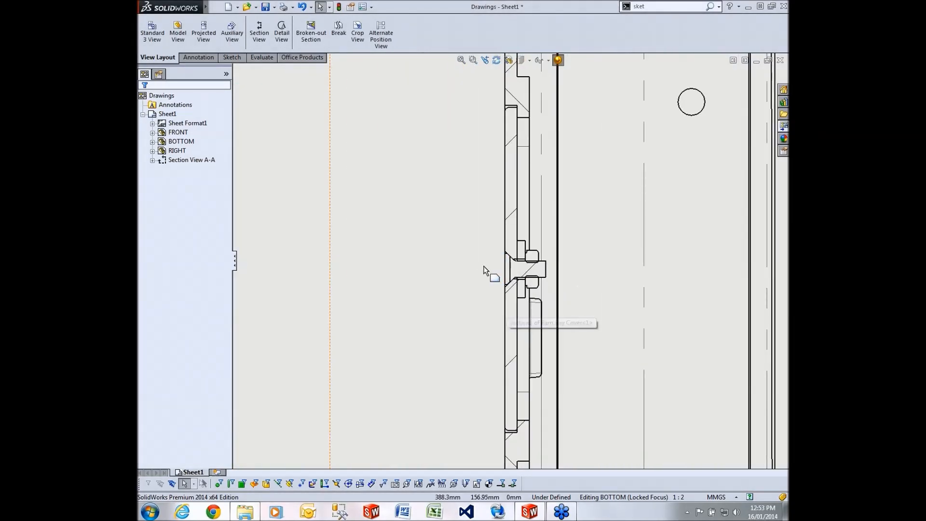
{"action": "scroll", "coordinate": [562, 281], "scroll_direction": "down", "scroll_amount": 1}
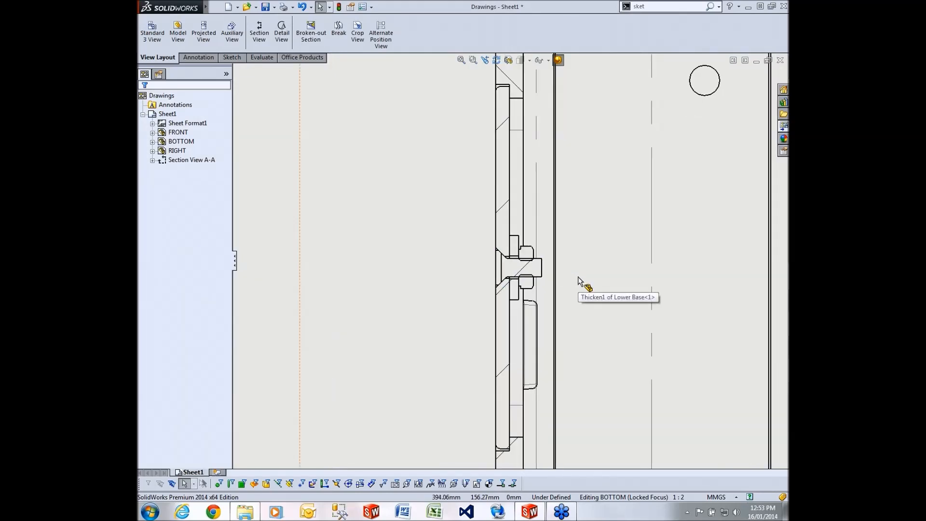
{"action": "scroll", "coordinate": [577, 276], "scroll_direction": "up", "scroll_amount": 3}
{"action": "scroll", "coordinate": [516, 274], "scroll_direction": "down", "scroll_amount": 1}
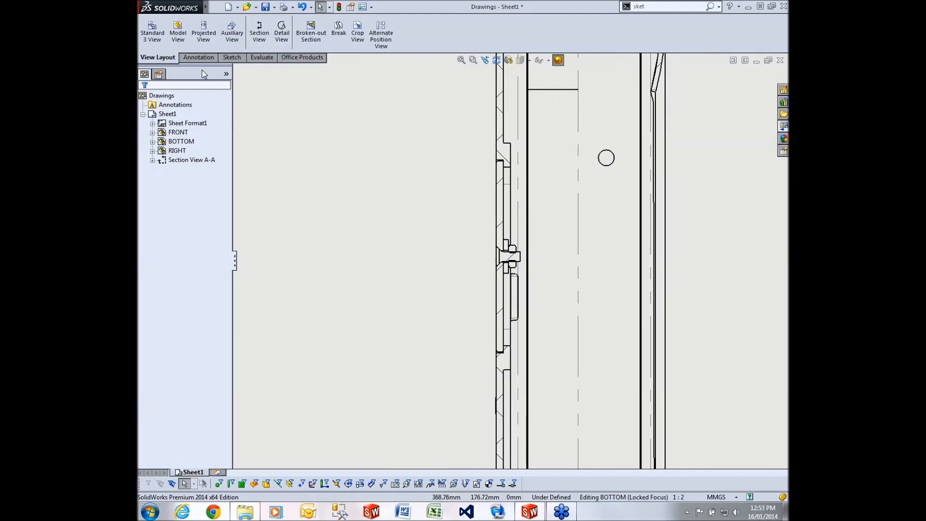
Start a stacked balloon in Section View A-A with circular item-number balloons that stack toward the left.
{"action": "left_click", "coordinate": [198, 58]}
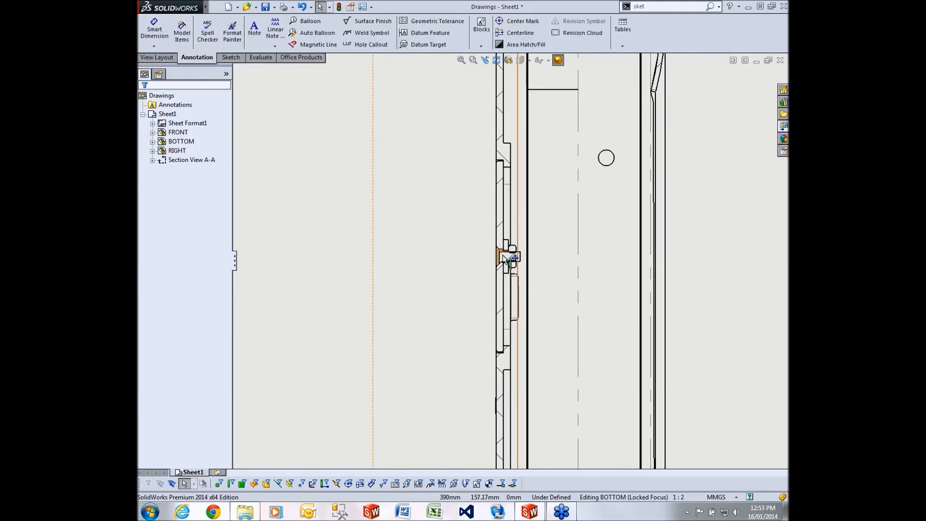
{"action": "scroll", "coordinate": [510, 264], "scroll_direction": "down", "scroll_amount": 1}
{"action": "scroll", "coordinate": [504, 258], "scroll_direction": "down", "scroll_amount": 1}
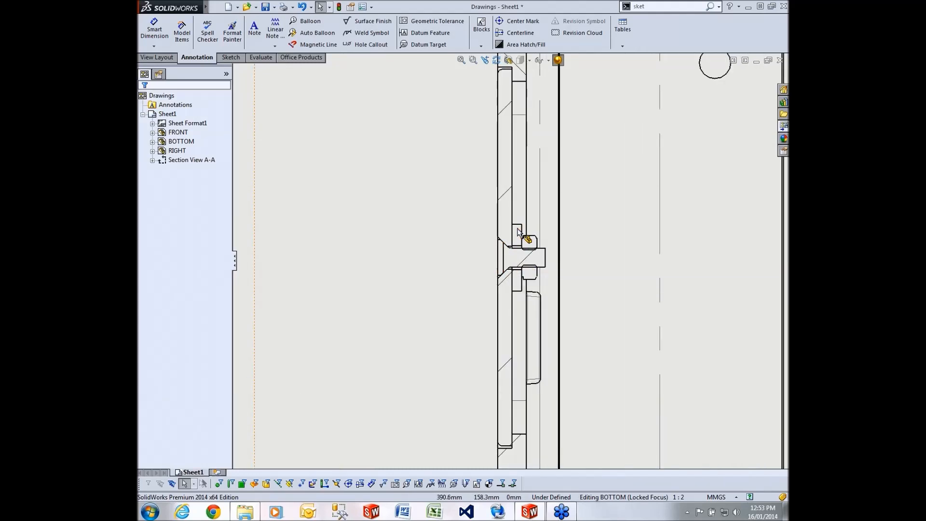
{"action": "scroll", "coordinate": [512, 246], "scroll_direction": "up", "scroll_amount": 2}
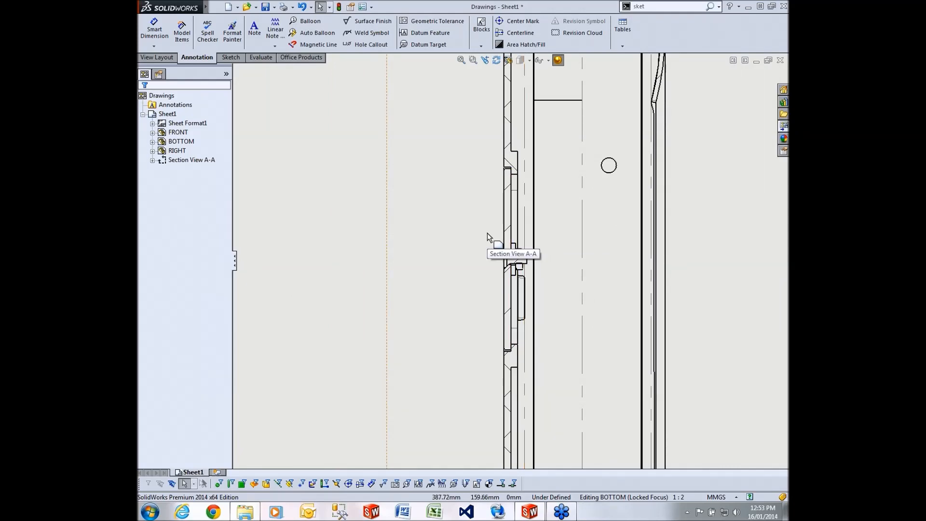
{"action": "right_click", "coordinate": [453, 208]}
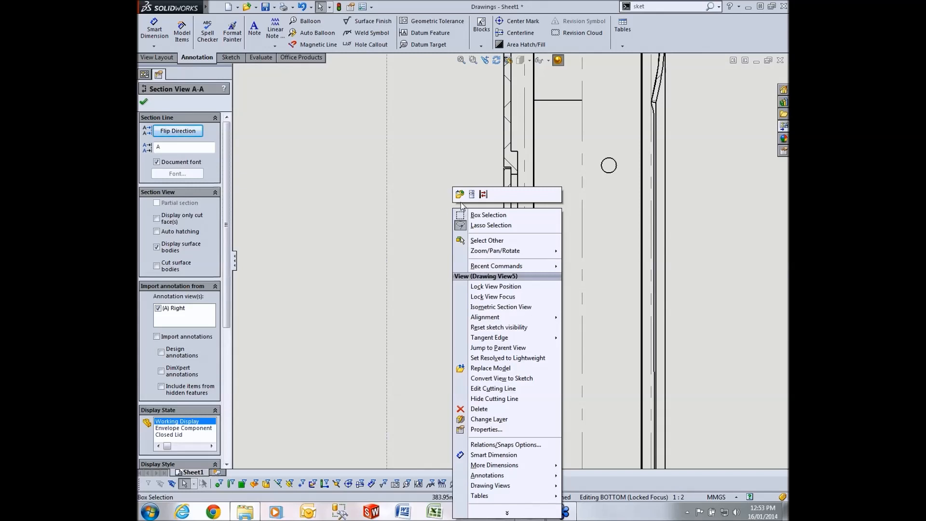
{"action": "mouse_move", "coordinate": [488, 478]}
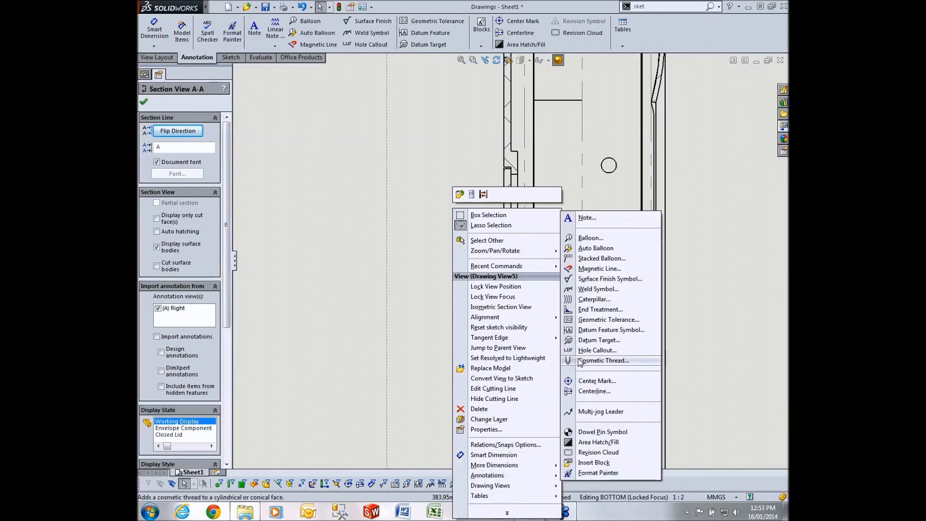
{"action": "left_click", "coordinate": [590, 259]}
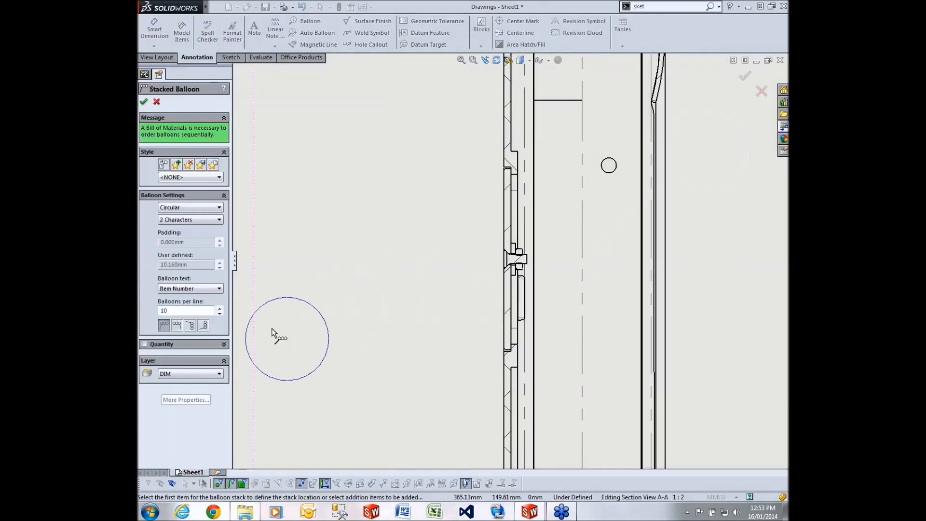
{"action": "left_click", "coordinate": [177, 326]}
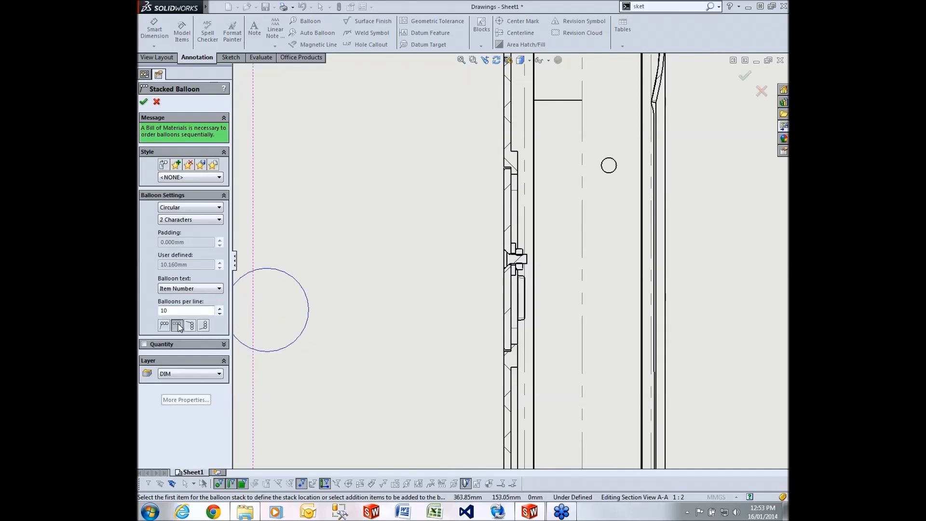
Attach the first stacked balloon to the countersunk screw head and place it to the left of the section's upright part.
{"action": "scroll", "coordinate": [497, 257], "scroll_direction": "down", "scroll_amount": 2}
{"action": "scroll", "coordinate": [498, 257], "scroll_direction": "down", "scroll_amount": 3}
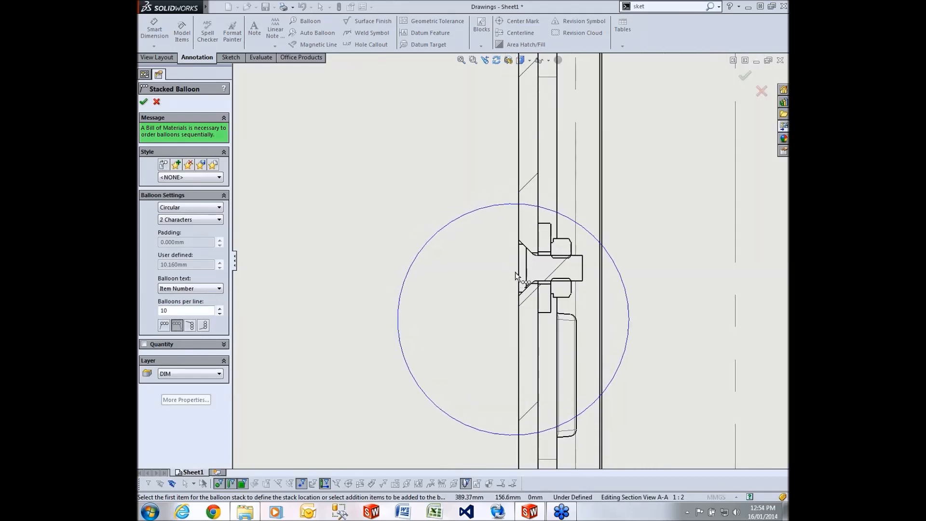
{"action": "left_click", "coordinate": [519, 271]}
{"action": "scroll", "coordinate": [511, 241], "scroll_direction": "up", "scroll_amount": 5}
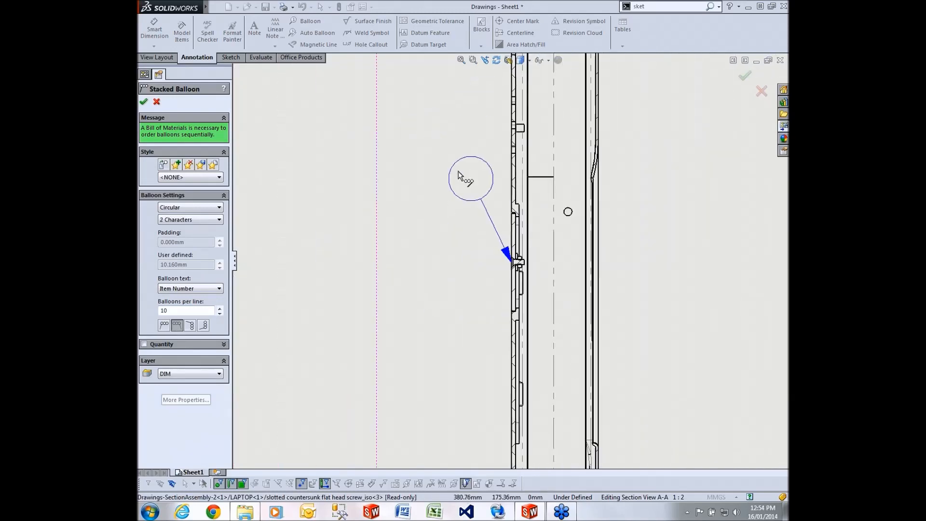
{"action": "left_click", "coordinate": [346, 178]}
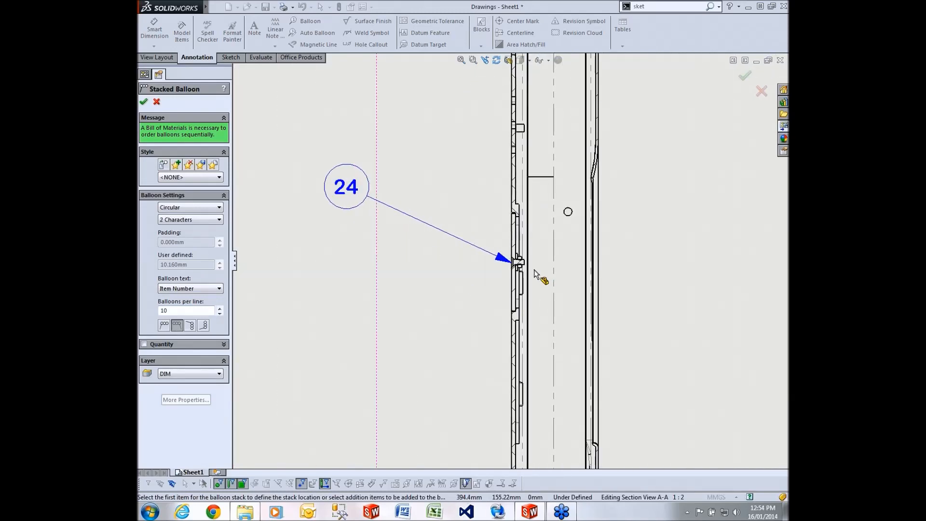
Add the washer and the Lower Base to the screw's balloon stack and accept the stack.
{"action": "scroll", "coordinate": [513, 265], "scroll_direction": "down", "scroll_amount": 4}
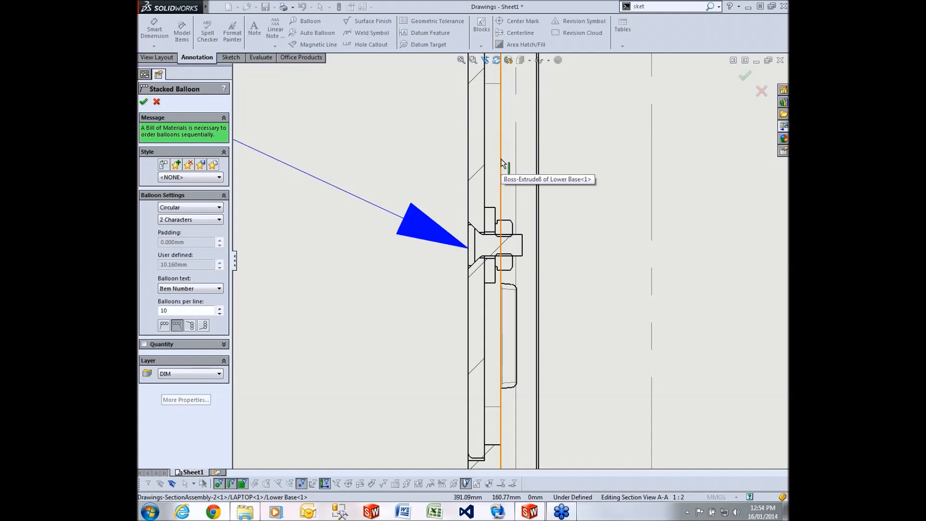
{"action": "scroll", "coordinate": [500, 160], "scroll_direction": "up", "scroll_amount": 10}
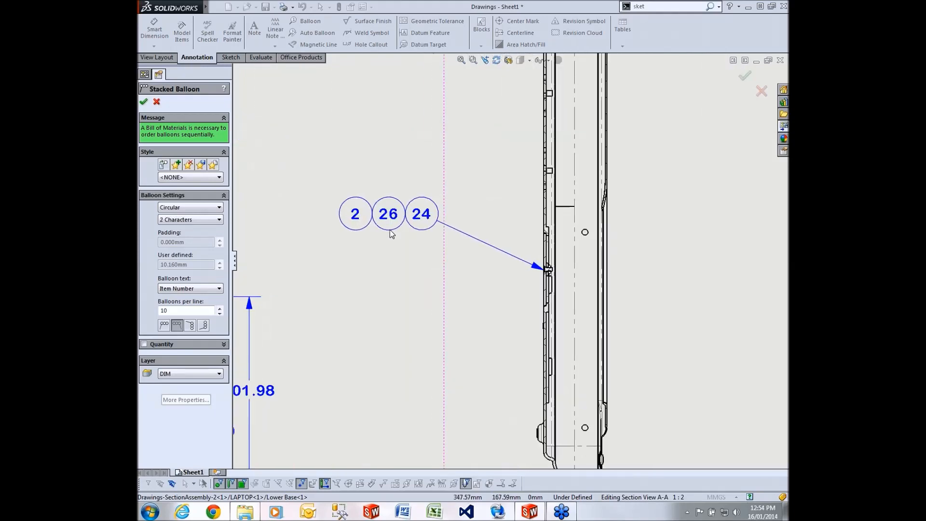
{"action": "scroll", "coordinate": [366, 223], "scroll_direction": "down", "scroll_amount": 1}
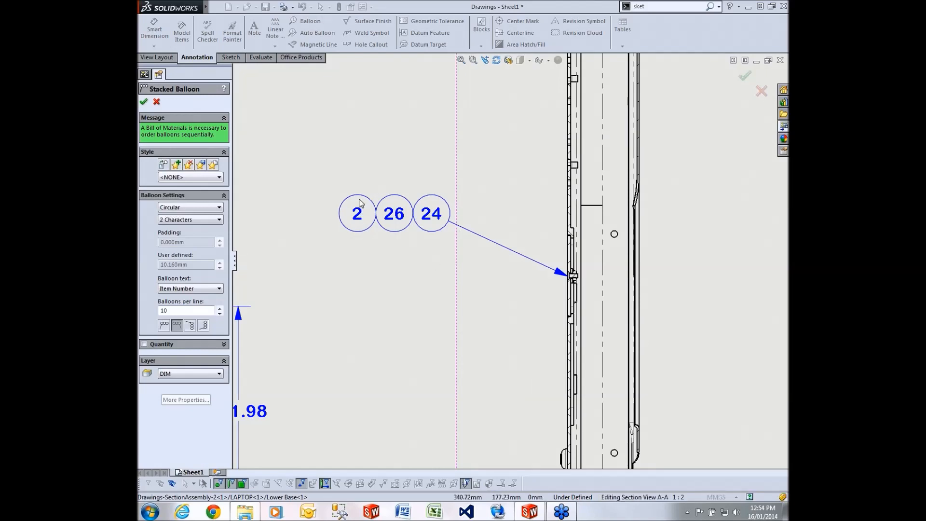
{"action": "left_click", "coordinate": [144, 102]}
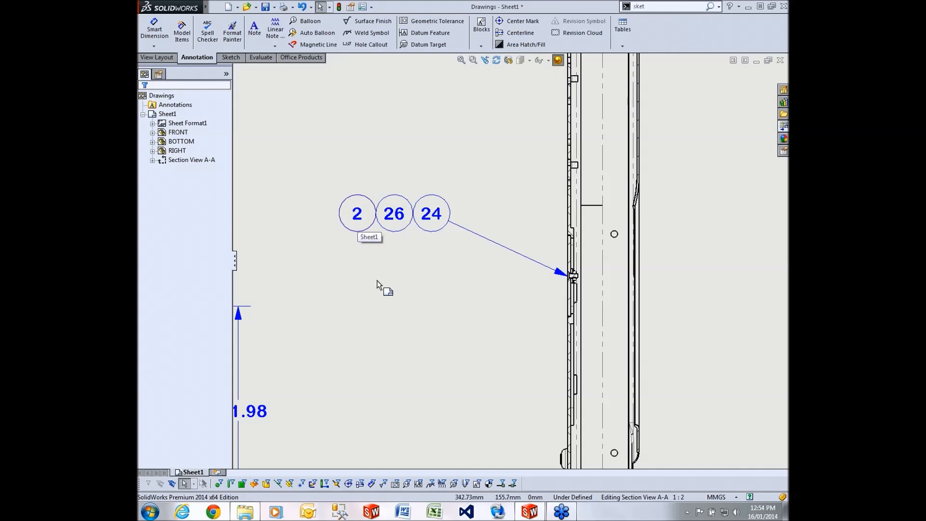
Reattach the leftmost balloon of the stack from the Lower Base to the nut on the screw.
{"action": "right_click", "coordinate": [358, 213]}
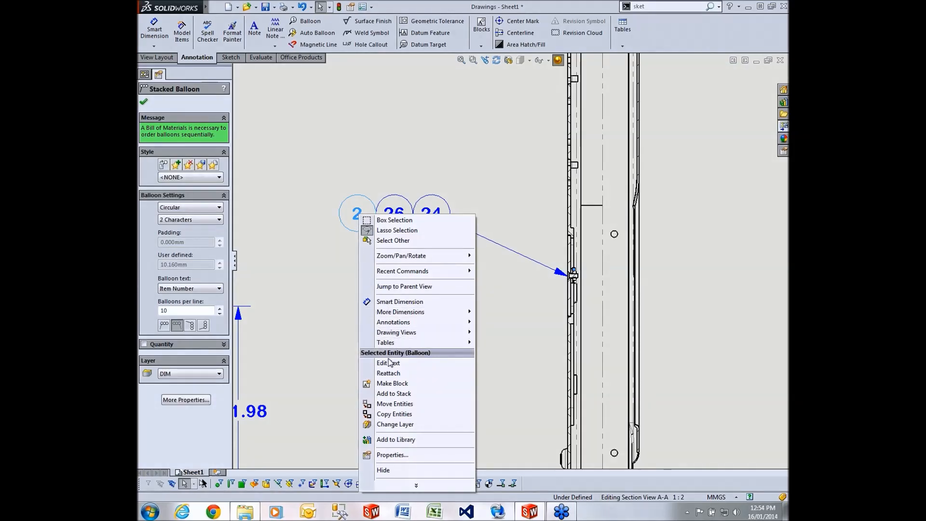
{"action": "left_click", "coordinate": [388, 373]}
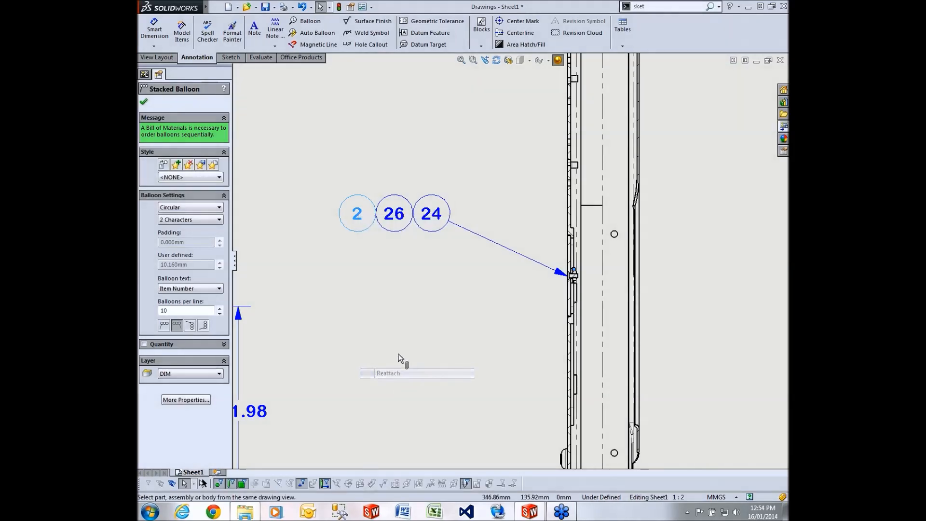
{"action": "scroll", "coordinate": [578, 273], "scroll_direction": "down", "scroll_amount": 5}
{"action": "scroll", "coordinate": [497, 267], "scroll_direction": "down", "scroll_amount": 3}
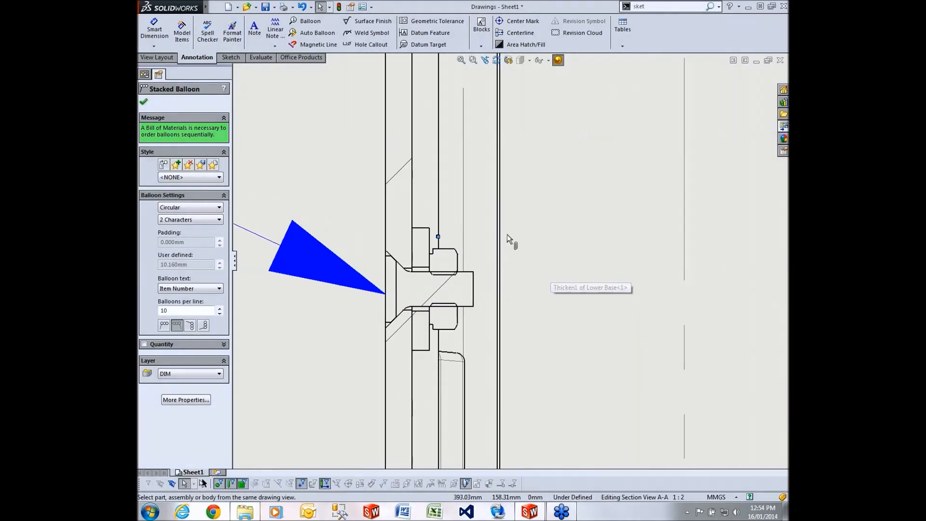
{"action": "left_click", "coordinate": [448, 254]}
{"action": "scroll", "coordinate": [449, 249], "scroll_direction": "up", "scroll_amount": 3}
{"action": "scroll", "coordinate": [448, 249], "scroll_direction": "up", "scroll_amount": 2}
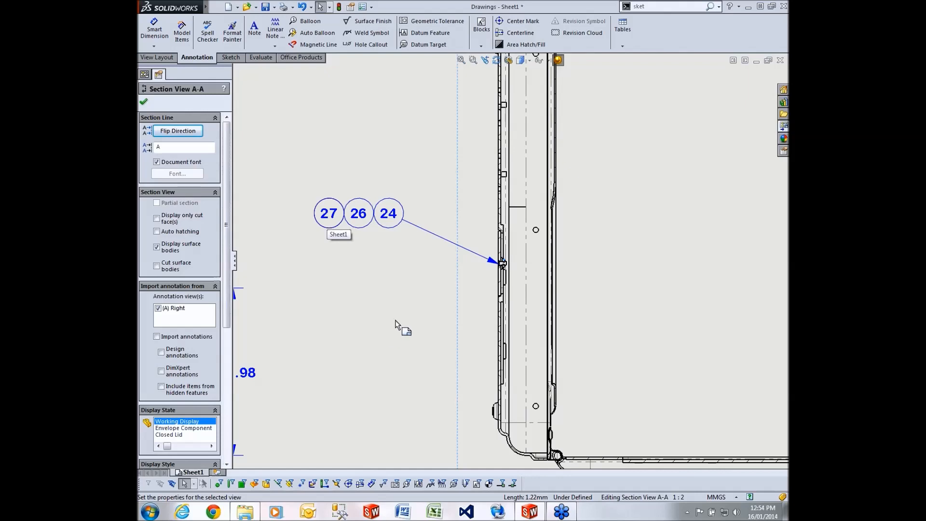
{"action": "left_click", "coordinate": [398, 281]}
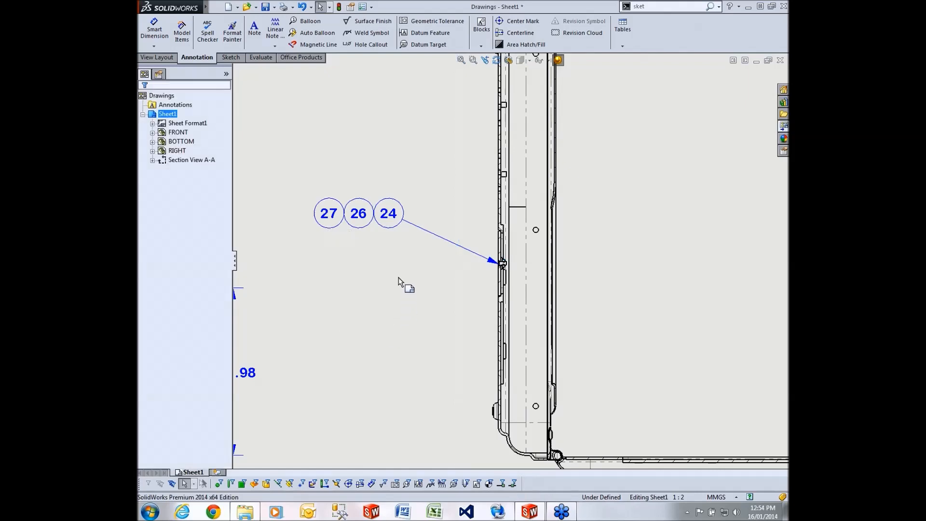
Open the Cover Bezel part from the outer lower edge of the lid in Section View A-A.
{"action": "scroll", "coordinate": [398, 284], "scroll_direction": "up", "scroll_amount": 4}
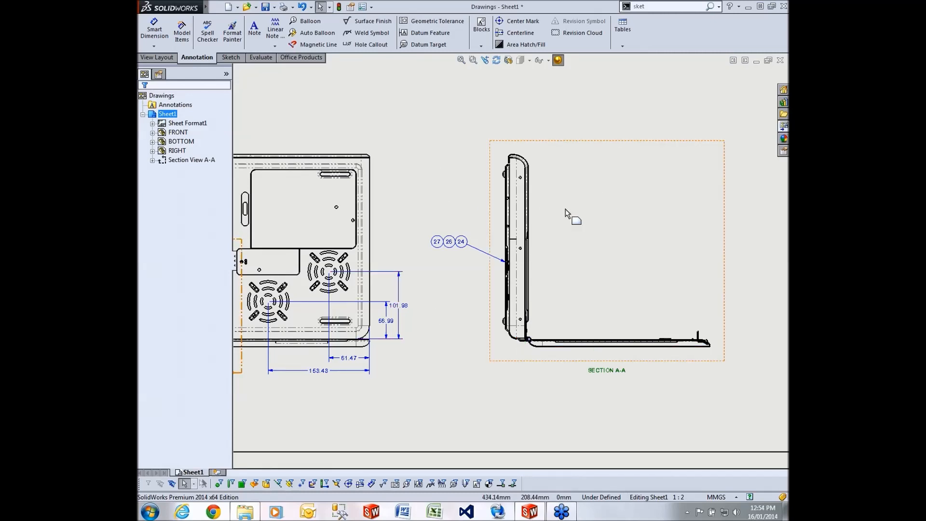
{"action": "scroll", "coordinate": [582, 351], "scroll_direction": "down", "scroll_amount": 5}
{"action": "scroll", "coordinate": [486, 281], "scroll_direction": "down", "scroll_amount": 5}
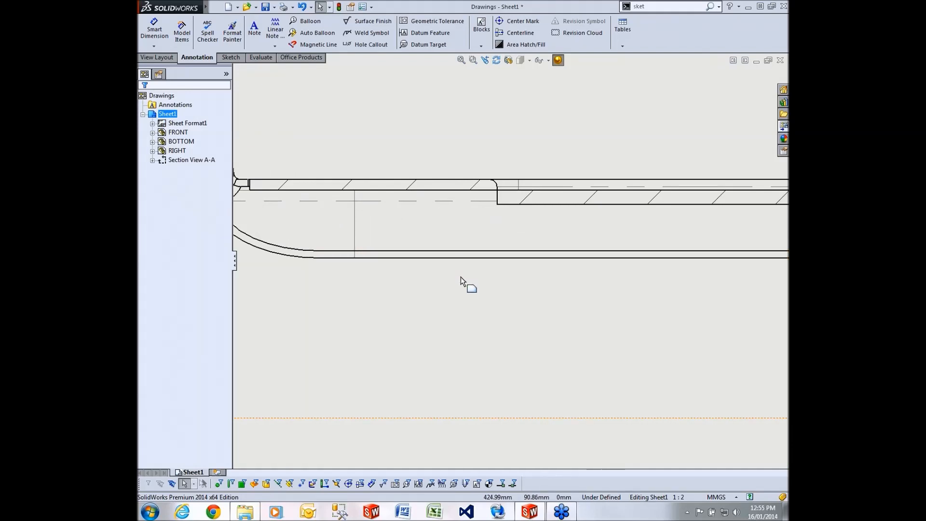
{"action": "left_click", "coordinate": [463, 258]}
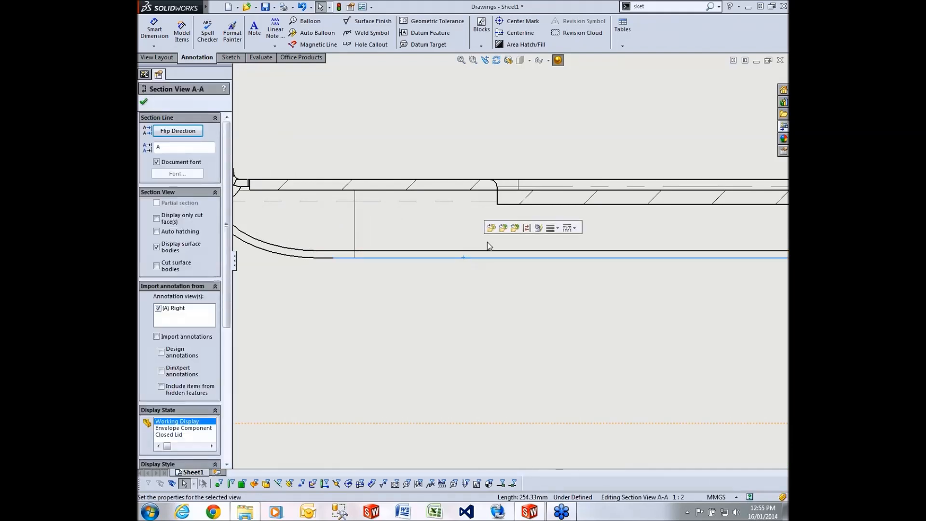
{"action": "left_click", "coordinate": [491, 228]}
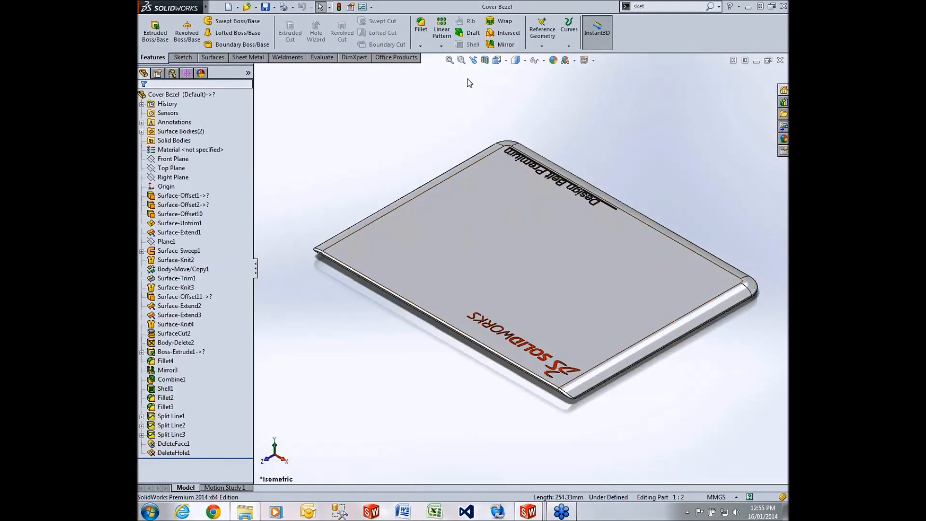
Section the Cover Bezel on the Front Plane, examine its surface edge up close, and cancel the section.
{"action": "left_click", "coordinate": [485, 60]}
{"action": "middle_click_drag", "start_coordinate": [548, 246], "coordinate": [609, 275]}
{"action": "scroll", "coordinate": [547, 203], "scroll_direction": "down", "scroll_amount": 10}
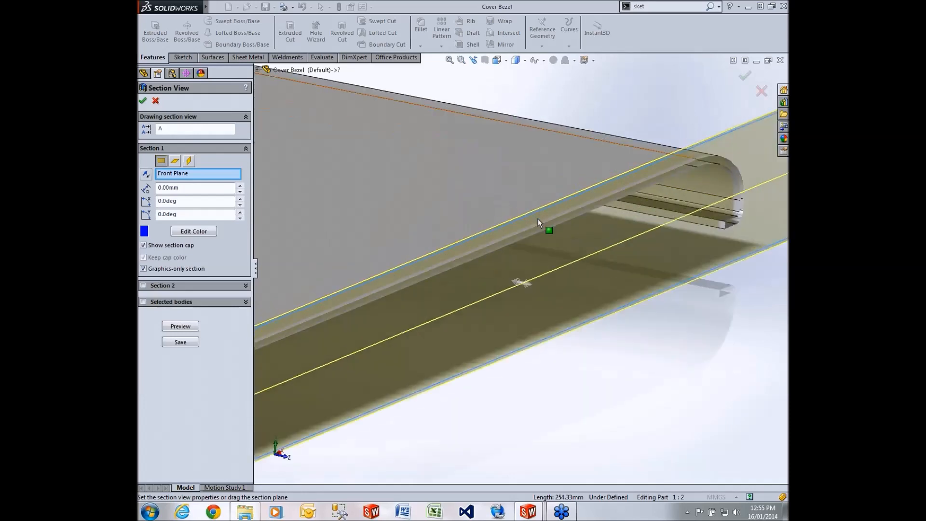
{"action": "scroll", "coordinate": [538, 220], "scroll_direction": "down", "scroll_amount": 3}
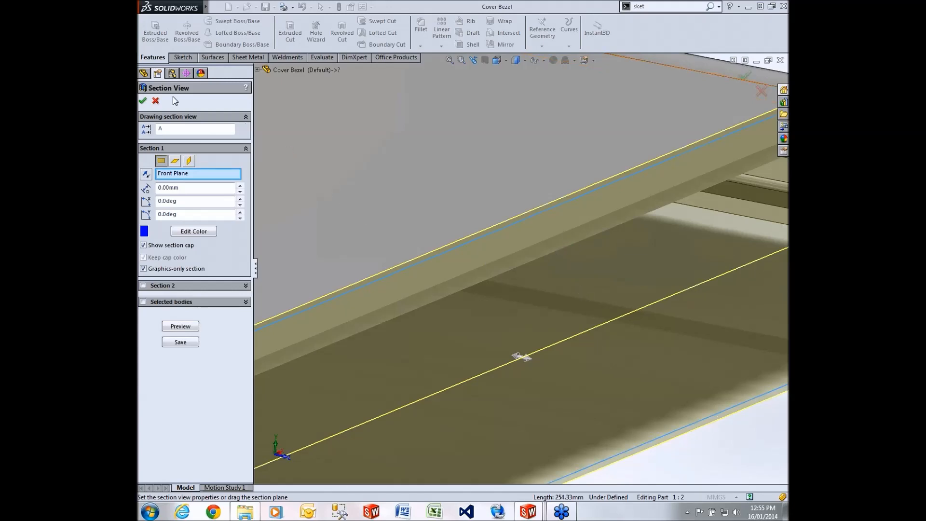
{"action": "left_click", "coordinate": [155, 102]}
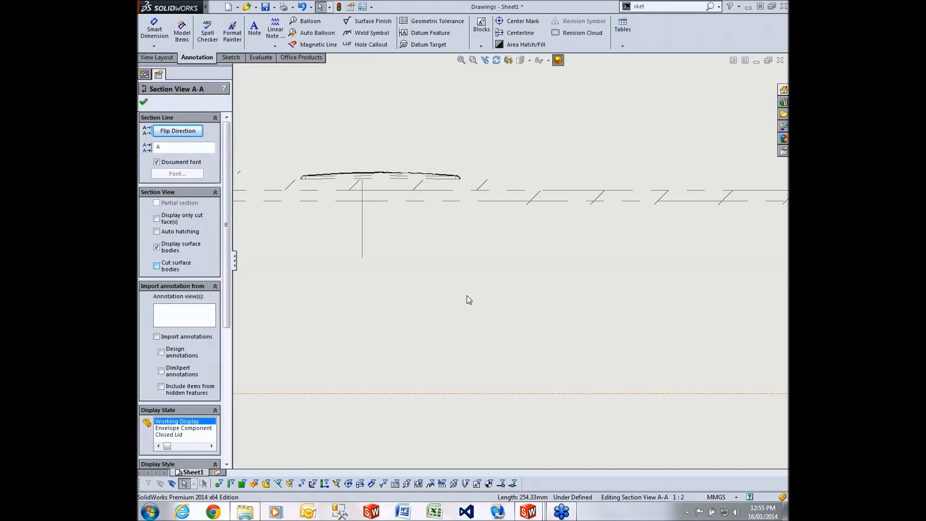
Turn on cutting of surface bodies for Section View A-A in the drawing and check the lid along its length.
{"action": "scroll", "coordinate": [532, 273], "scroll_direction": "up", "scroll_amount": 5}
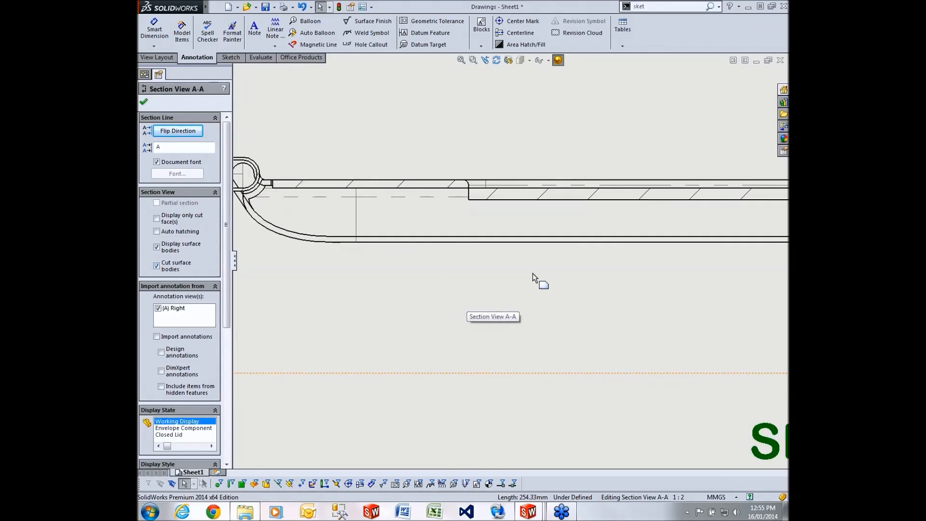
{"action": "scroll", "coordinate": [631, 264], "scroll_direction": "down", "scroll_amount": 5}
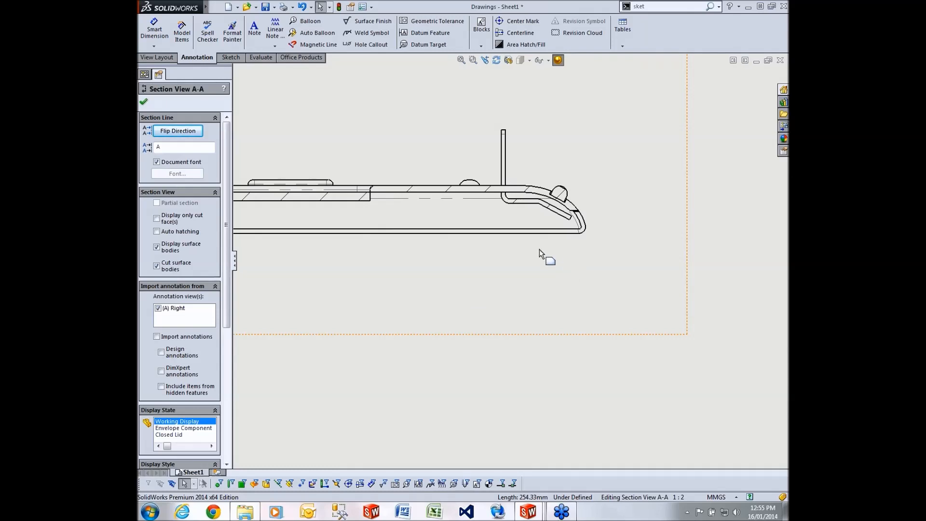
{"action": "scroll", "coordinate": [540, 253], "scroll_direction": "up", "scroll_amount": 4}
{"action": "middle_click_drag", "start_coordinate": [417, 171], "coordinate": [441, 214]}
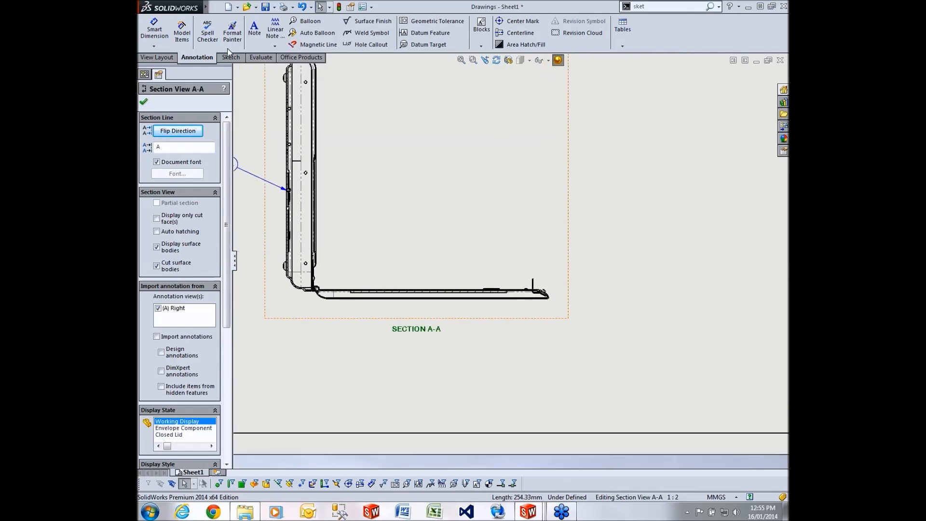
Start a Smart Dimension in Section View A-A from the found intersection of the lid's lower straight edge and its outer curved end edge.
{"action": "left_click", "coordinate": [153, 33]}
{"action": "scroll", "coordinate": [487, 232], "scroll_direction": "up", "scroll_amount": 3}
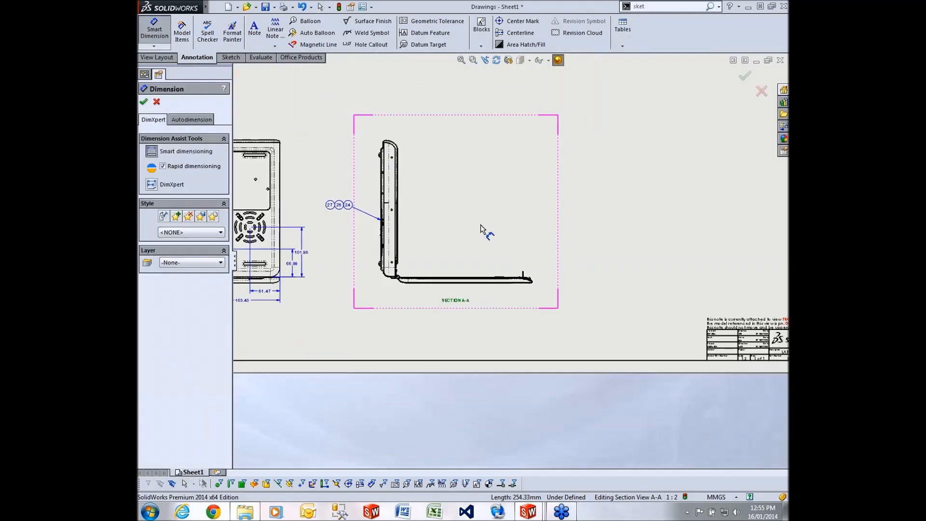
{"action": "scroll", "coordinate": [535, 280], "scroll_direction": "down", "scroll_amount": 6}
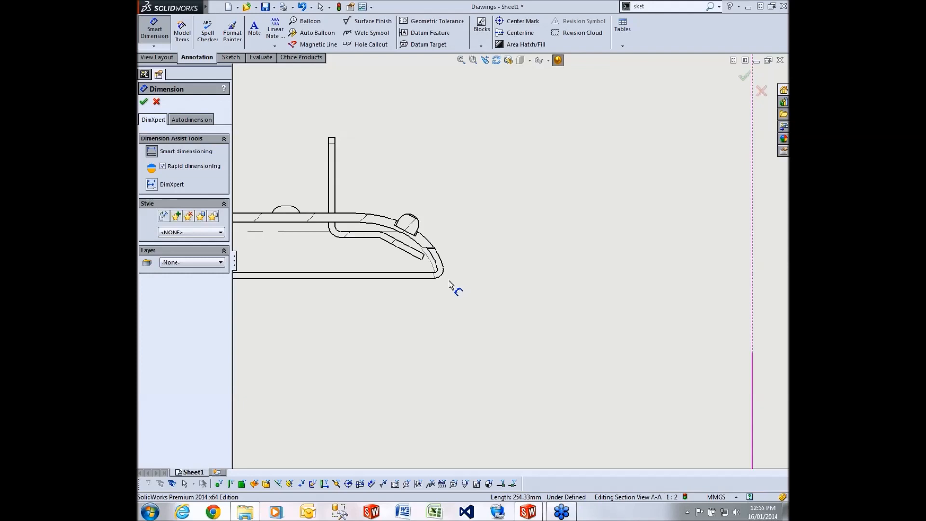
{"action": "scroll", "coordinate": [449, 284], "scroll_direction": "down", "scroll_amount": 2}
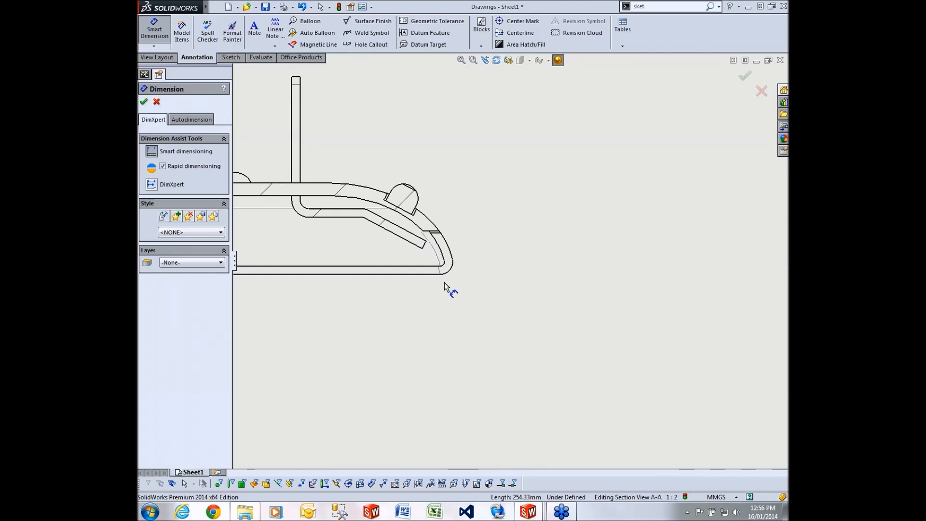
{"action": "right_click", "coordinate": [430, 276]}
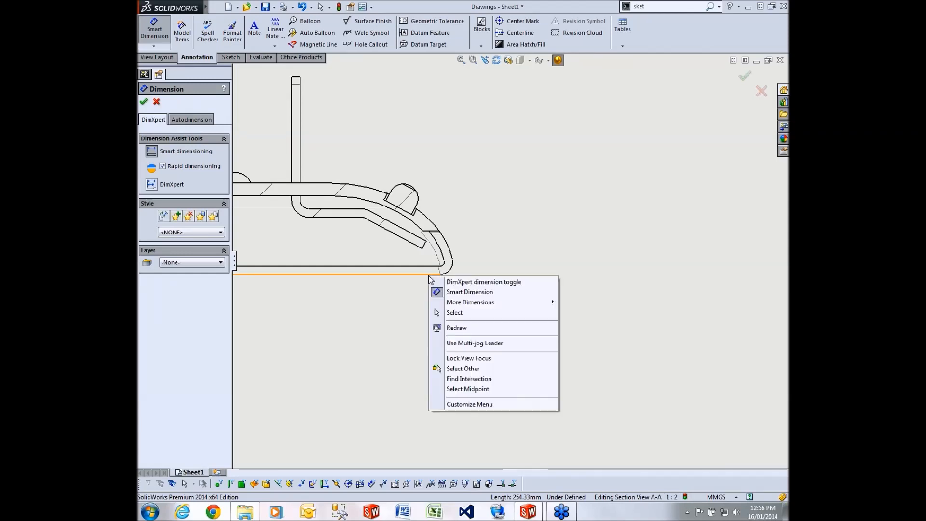
{"action": "left_click", "coordinate": [479, 378]}
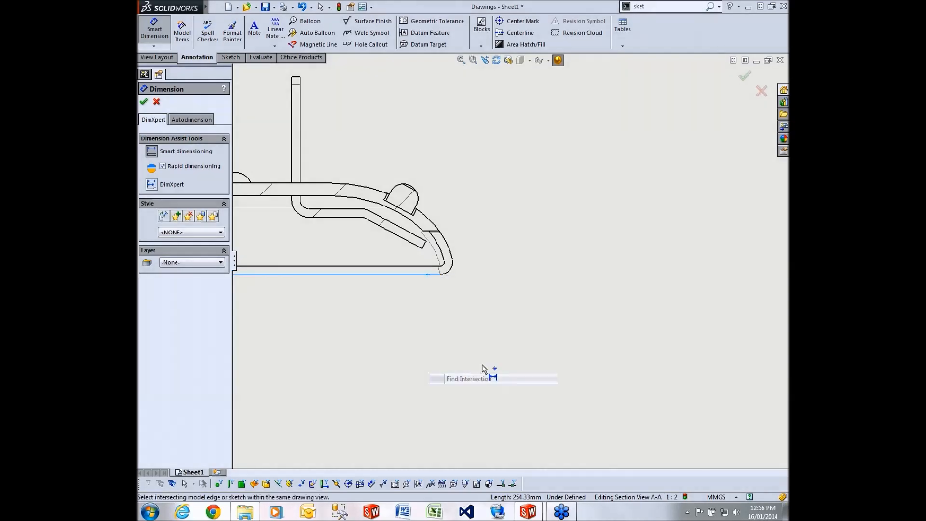
{"action": "left_click", "coordinate": [452, 249]}
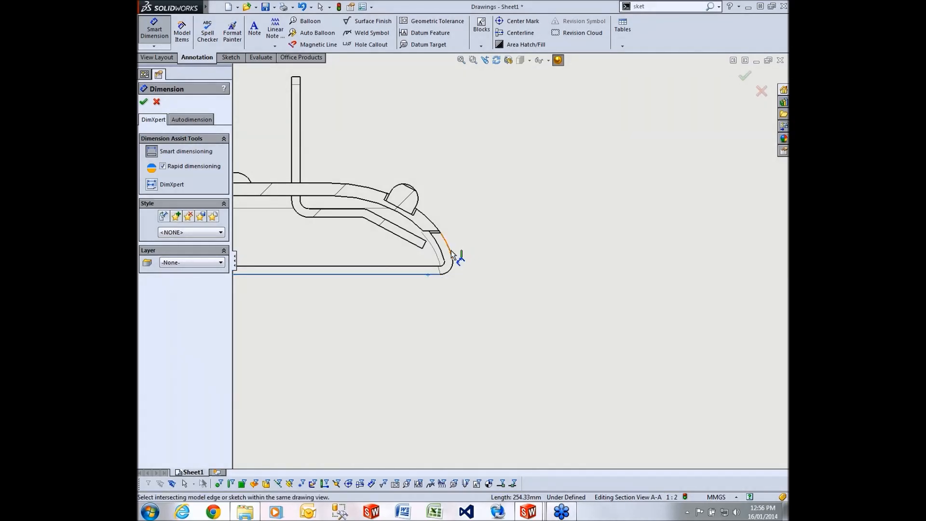
Finish the horizontal dimension at the found intersection of the base's upper-left vertical edge and top curved edge, placing it above the section view.
{"action": "scroll", "coordinate": [495, 271], "scroll_direction": "up", "scroll_amount": 14}
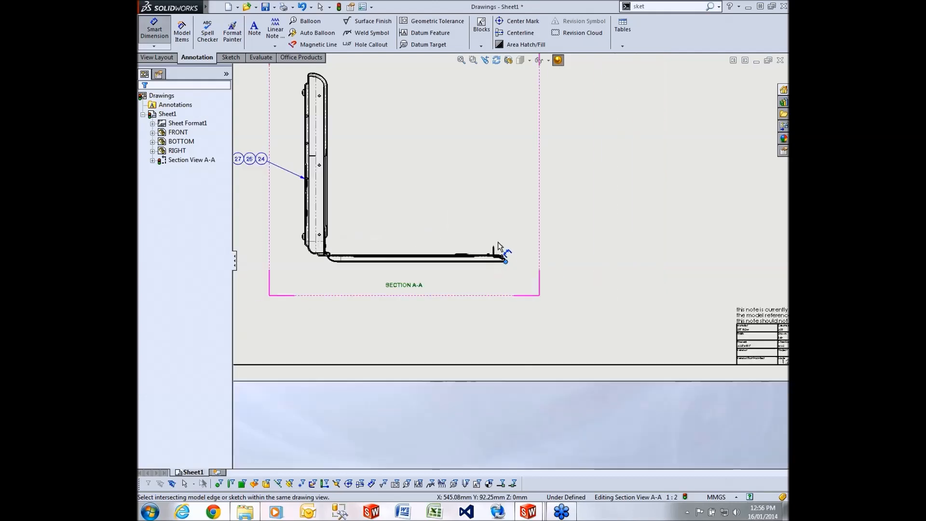
{"action": "scroll", "coordinate": [421, 160], "scroll_direction": "down", "scroll_amount": 3}
{"action": "scroll", "coordinate": [458, 244], "scroll_direction": "down", "scroll_amount": 10}
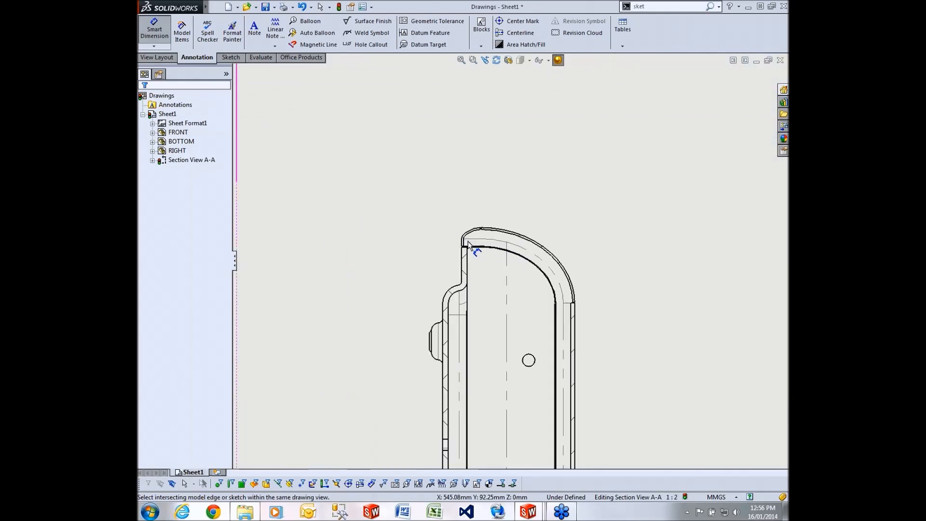
{"action": "right_click", "coordinate": [457, 251]}
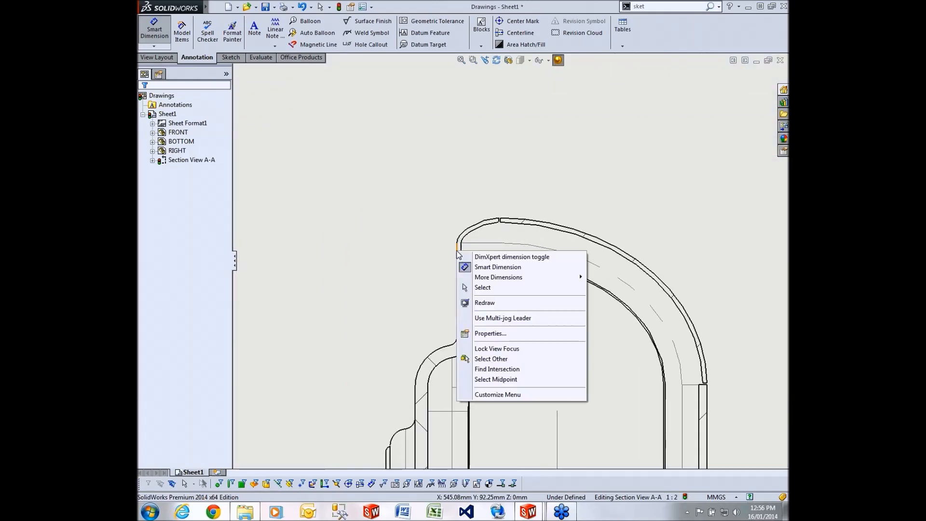
{"action": "left_click", "coordinate": [490, 369]}
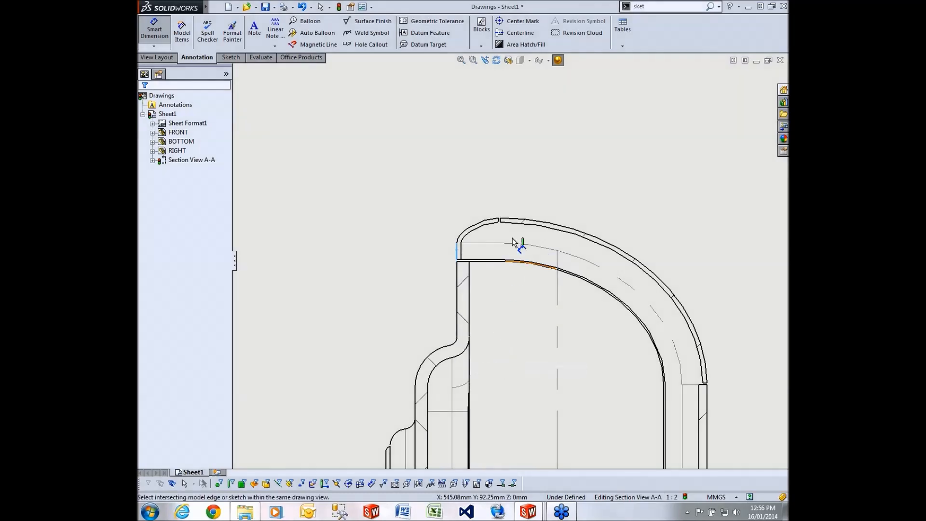
{"action": "left_click", "coordinate": [512, 218]}
{"action": "scroll", "coordinate": [673, 203], "scroll_direction": "up", "scroll_amount": 6}
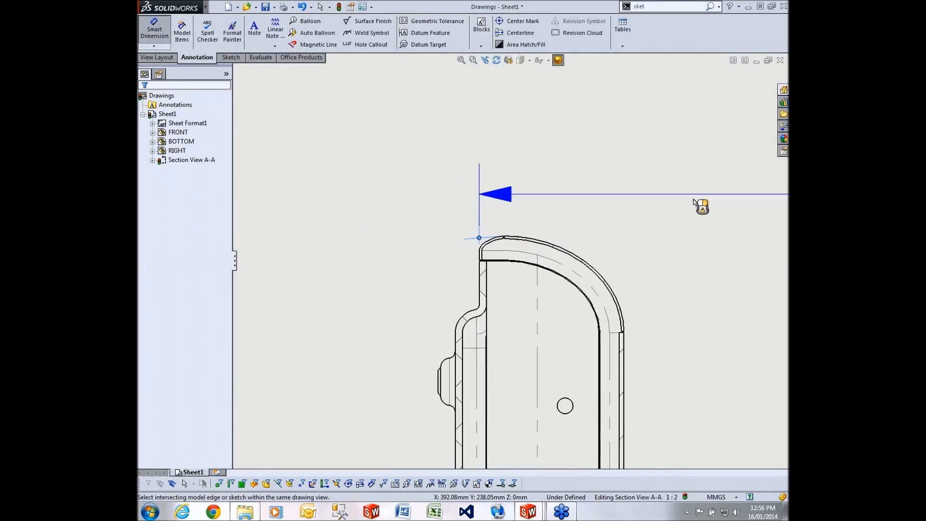
{"action": "scroll", "coordinate": [673, 203], "scroll_direction": "up", "scroll_amount": 3}
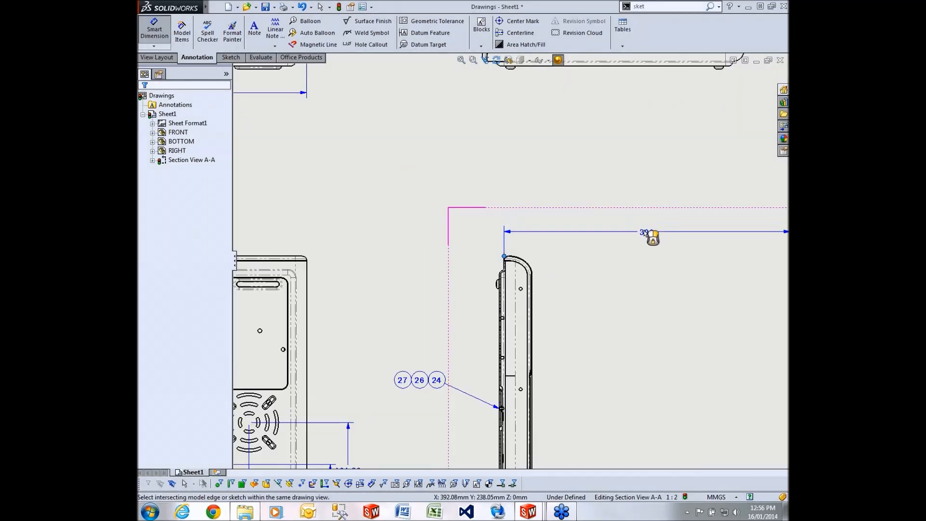
{"action": "left_click", "coordinate": [663, 234]}
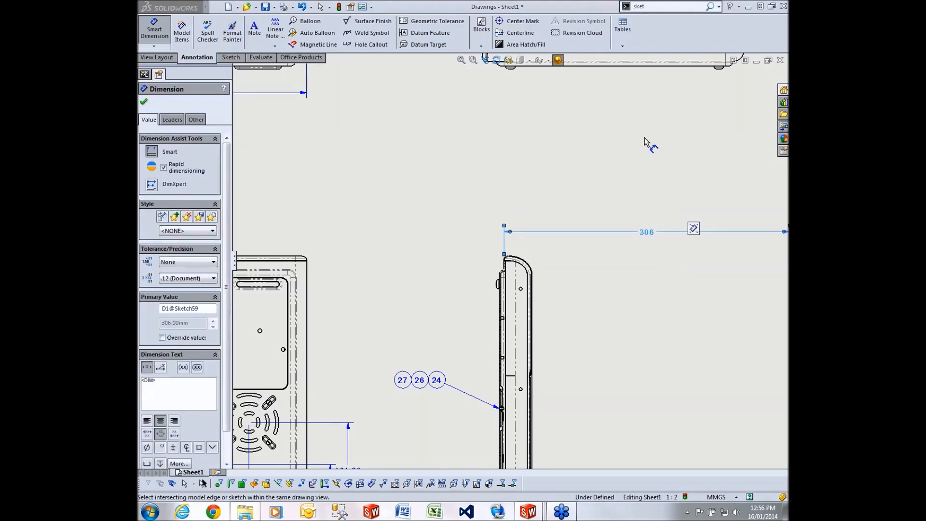
{"action": "scroll", "coordinate": [511, 217], "scroll_direction": "down", "scroll_amount": 5}
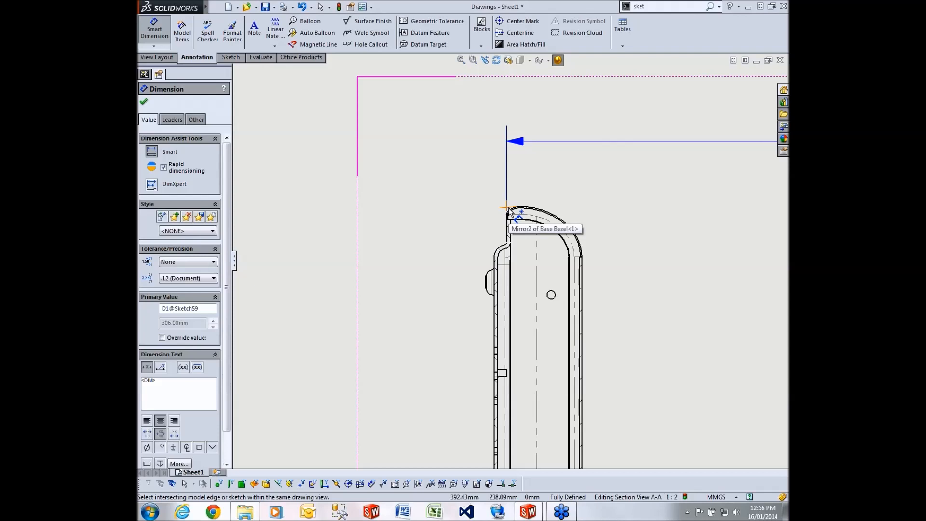
{"action": "scroll", "coordinate": [612, 229], "scroll_direction": "up", "scroll_amount": 5}
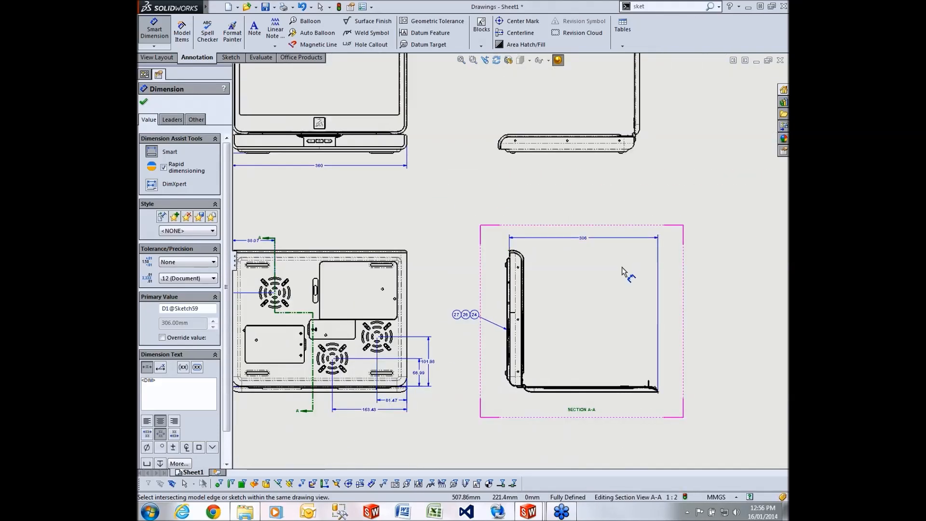